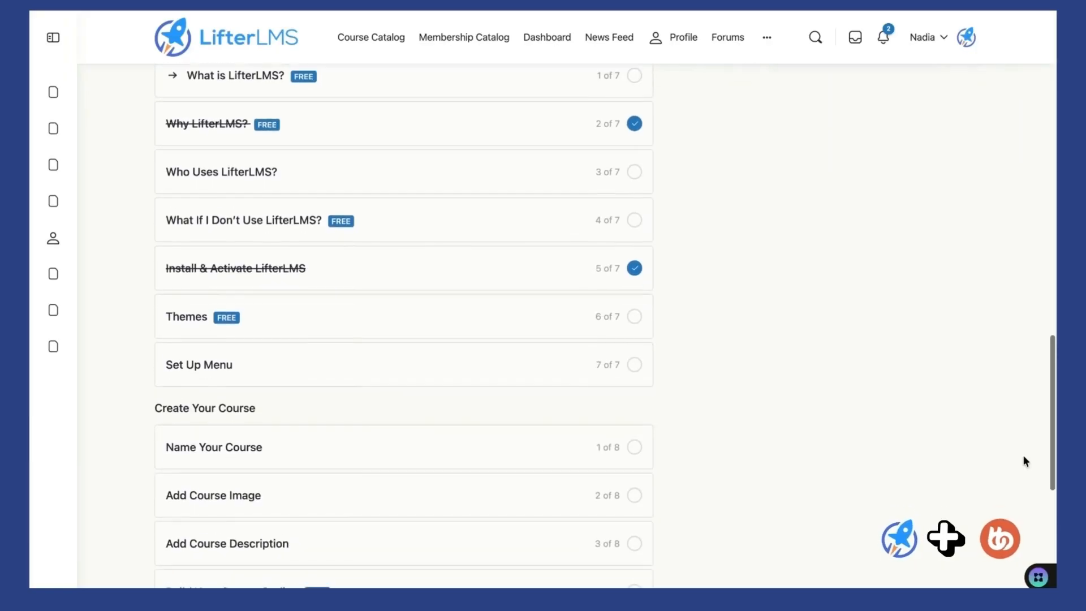
# - Open the 'What If I Don't Use LifterLMS?' lesson and scroll through its content
pyautogui.scroll(6, 1023, 461)
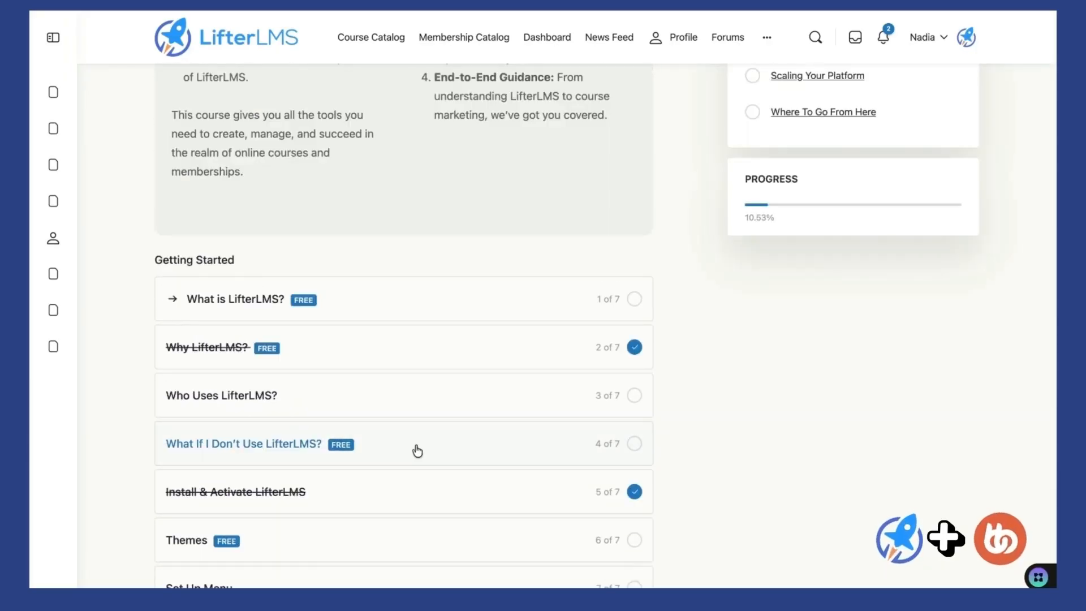
pyautogui.click(417, 451)
pyautogui.scroll(-6, 342, 445)
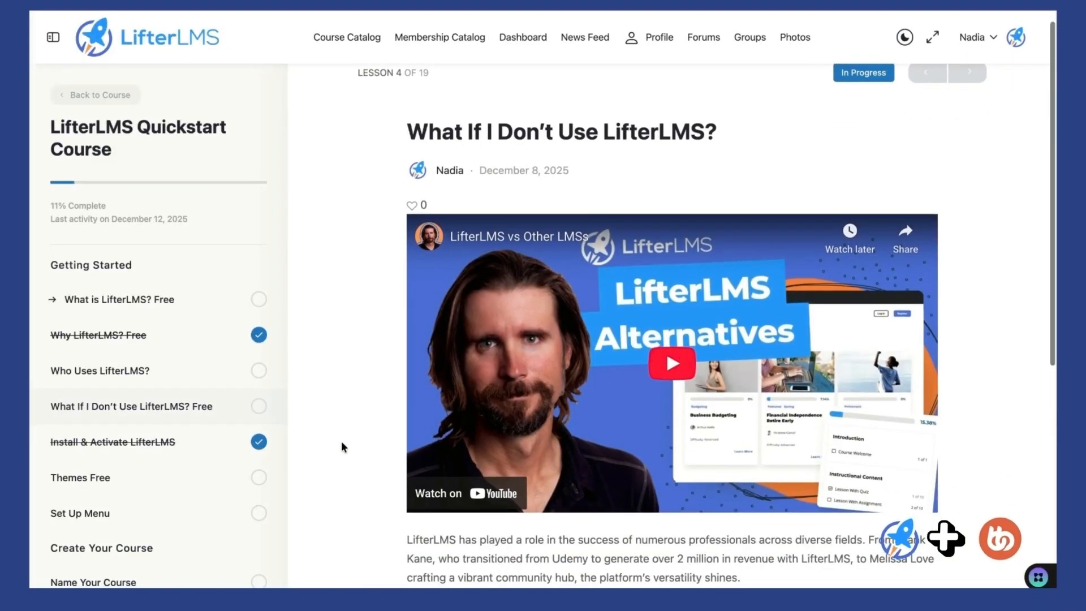
pyautogui.scroll(-4, 342, 447)
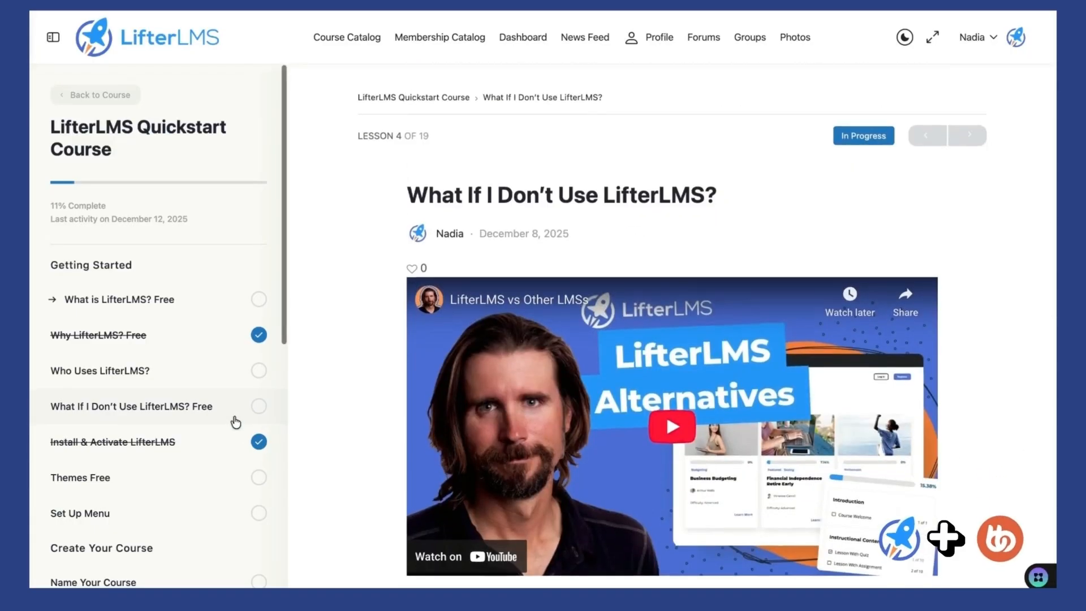
pyautogui.scroll(-3, 235, 422)
# - Switch the lesson page to the dark theme
pyautogui.scroll(-10, 235, 422)
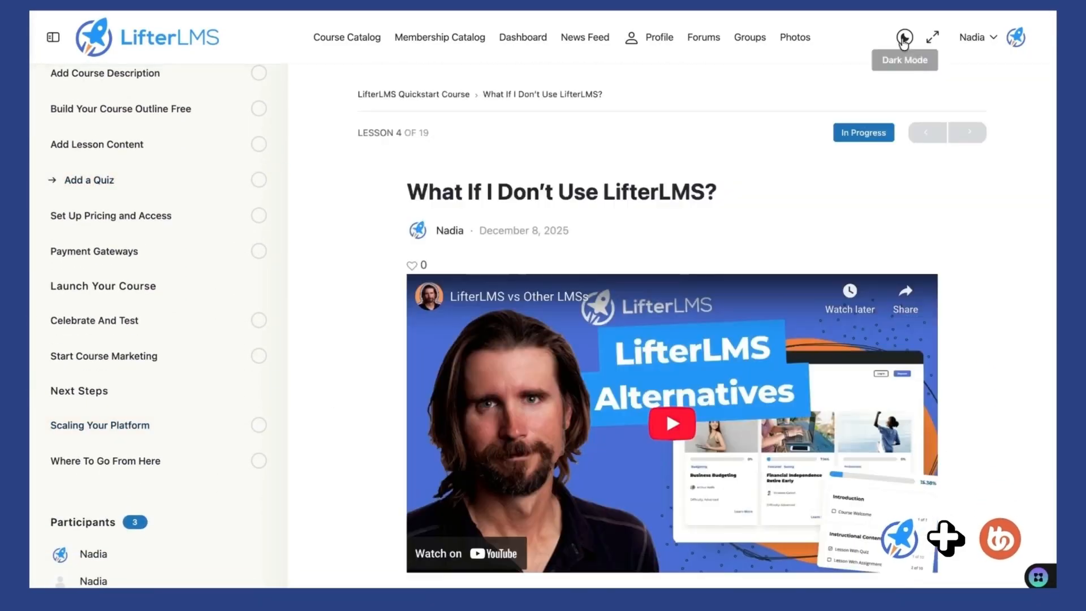
pyautogui.click(903, 38)
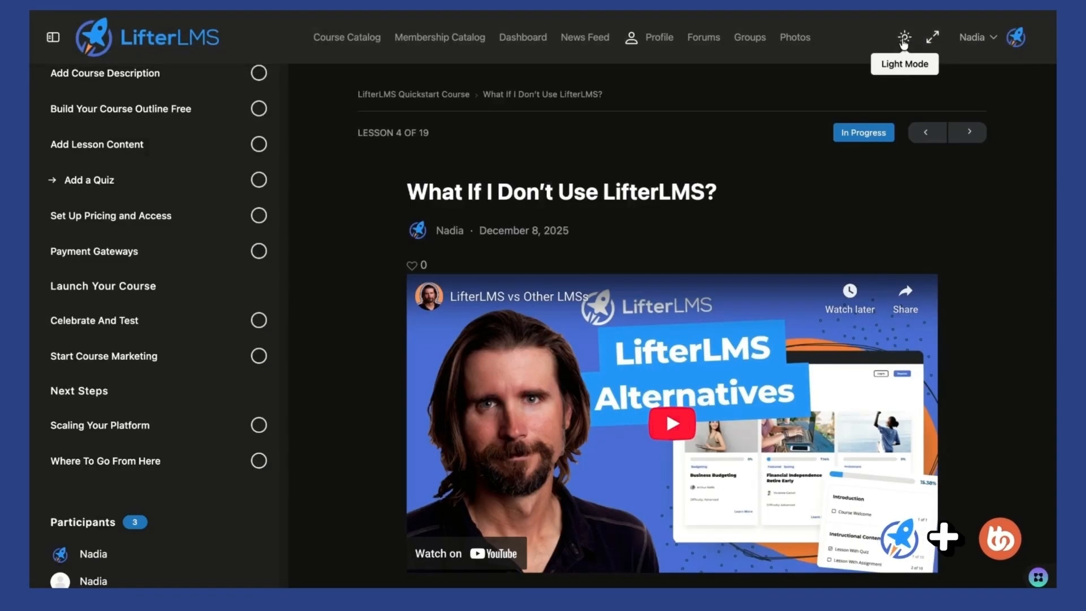
pyautogui.scroll(-6, 922, 260)
pyautogui.scroll(-4, 926, 258)
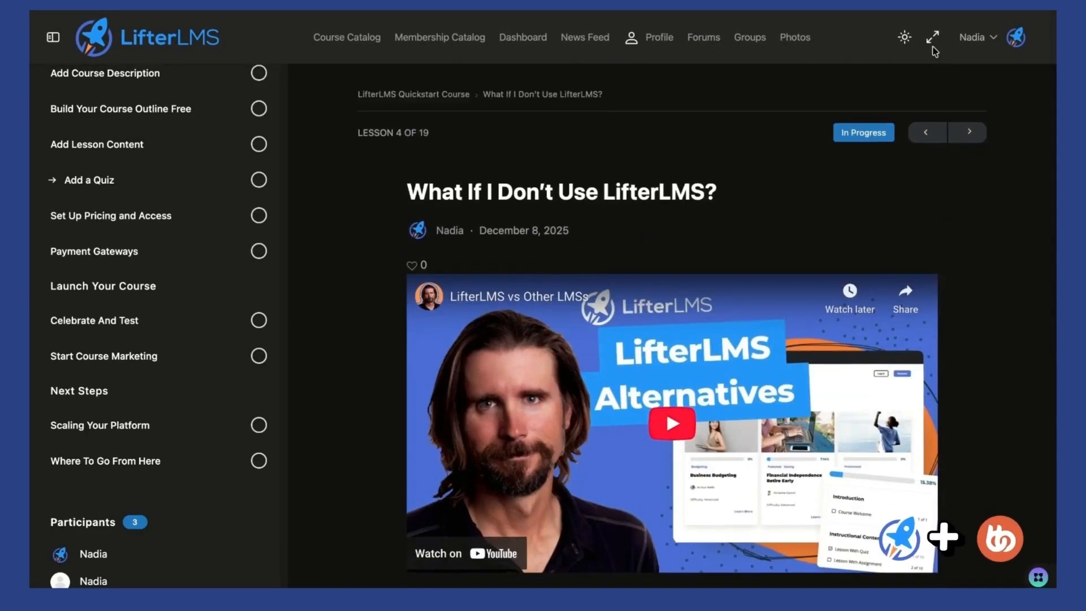
# - Hide and restore the course outline, then go to the member profile page
pyautogui.click(932, 39)
pyautogui.click(932, 39)
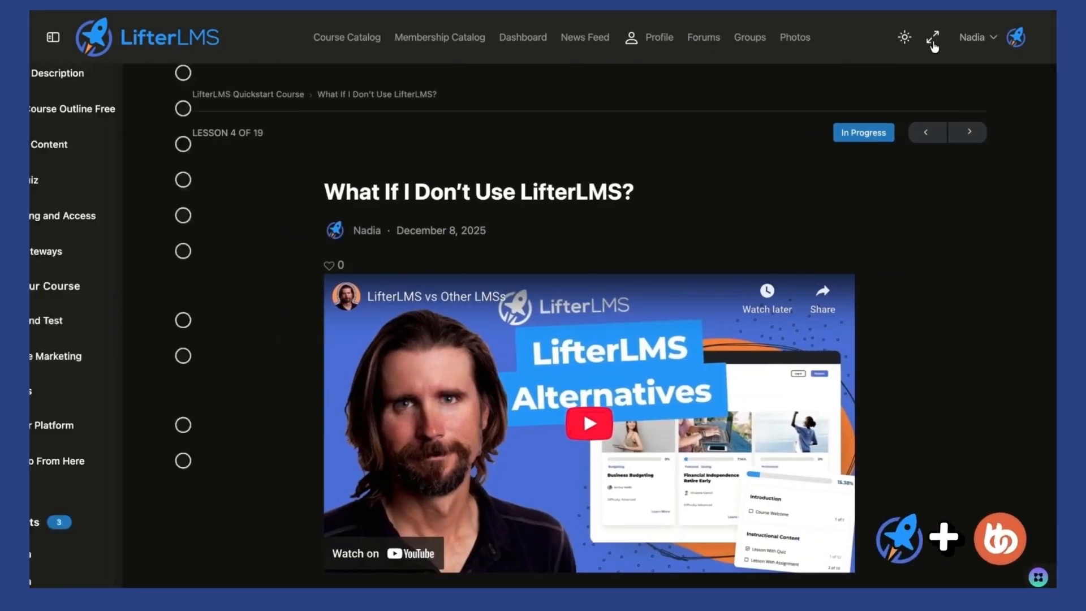
pyautogui.click(657, 38)
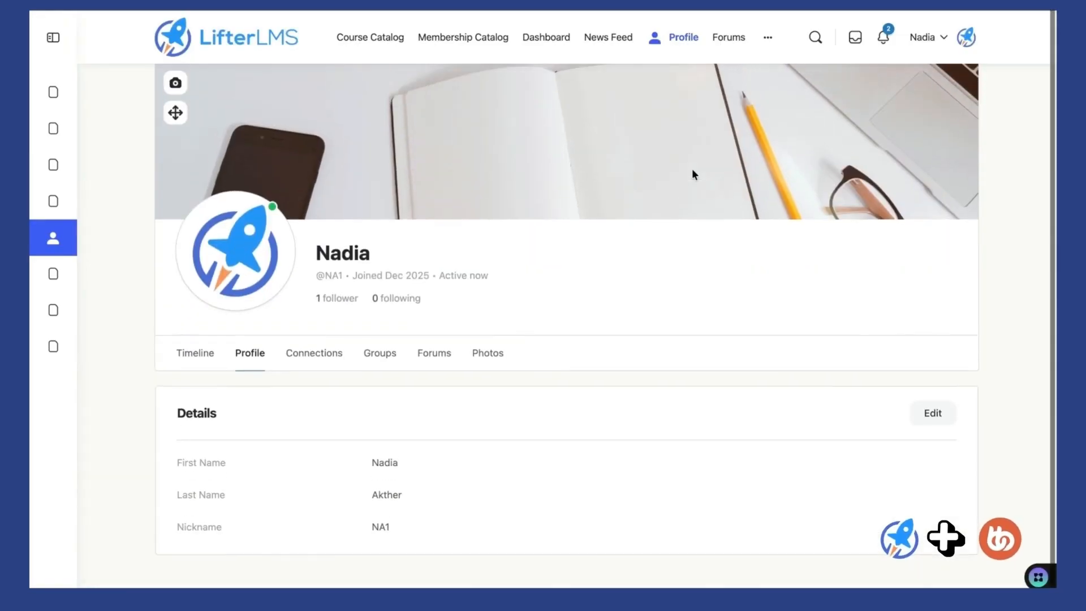
# - View the profile's connections, then open the second group's page
pyautogui.click(335, 355)
pyautogui.scroll(-3, 388, 333)
pyautogui.scroll(1, 389, 332)
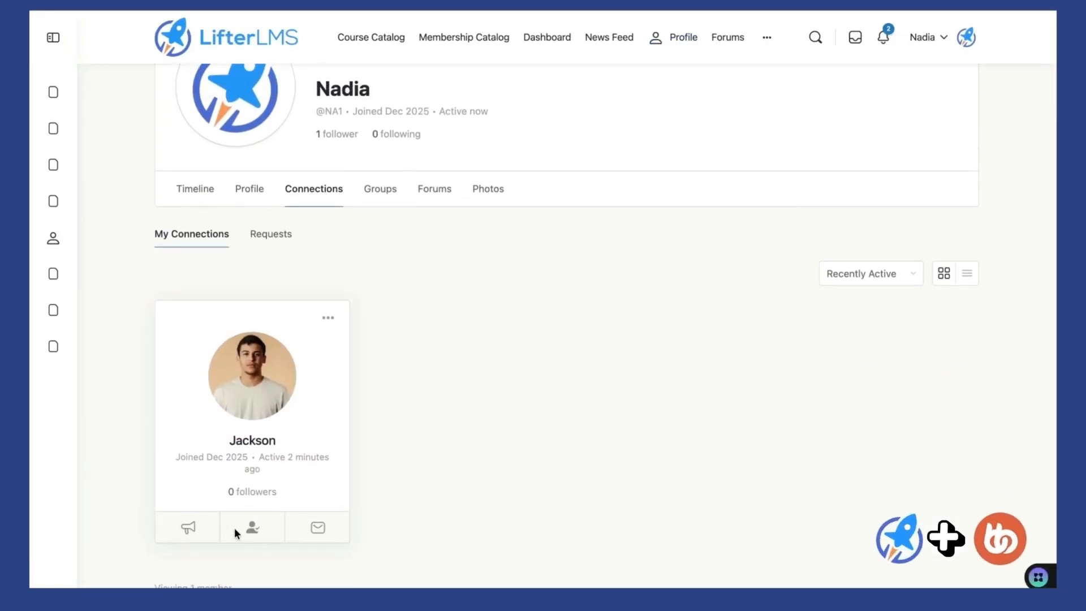
pyautogui.scroll(2, 351, 396)
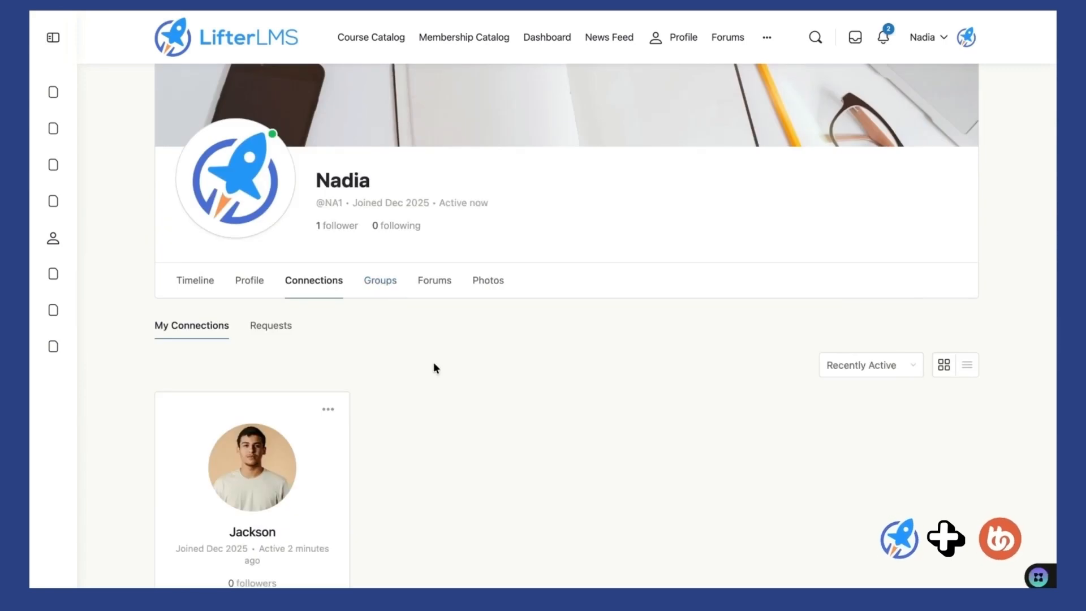
pyautogui.scroll(-3, 436, 367)
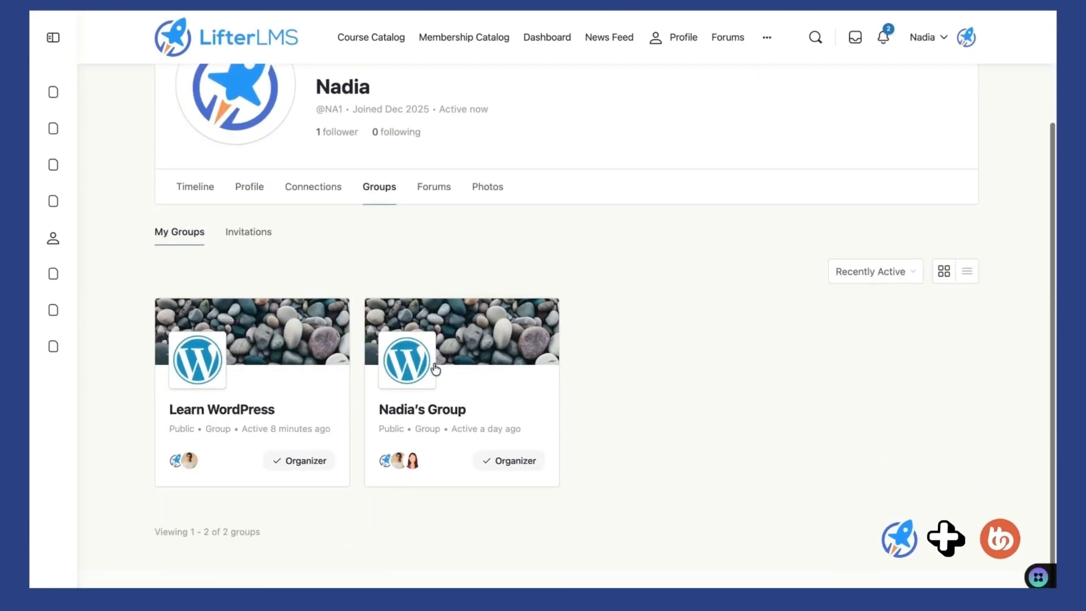
pyautogui.click(440, 410)
pyautogui.scroll(-6, 464, 444)
pyautogui.scroll(7, 464, 443)
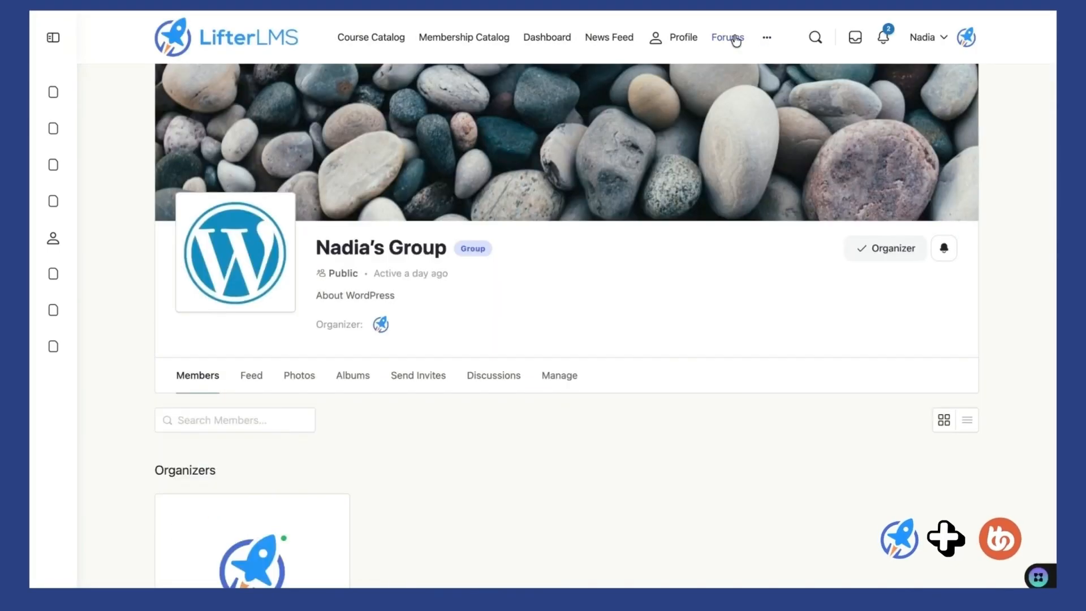
# - Look over the forums page, then open the student dashboard and scroll through it
pyautogui.click(735, 38)
pyautogui.scroll(-1, 645, 249)
pyautogui.scroll(1, 645, 249)
pyautogui.click(541, 38)
pyautogui.scroll(-8, 592, 195)
pyautogui.scroll(-1, 592, 197)
pyautogui.scroll(2, 592, 197)
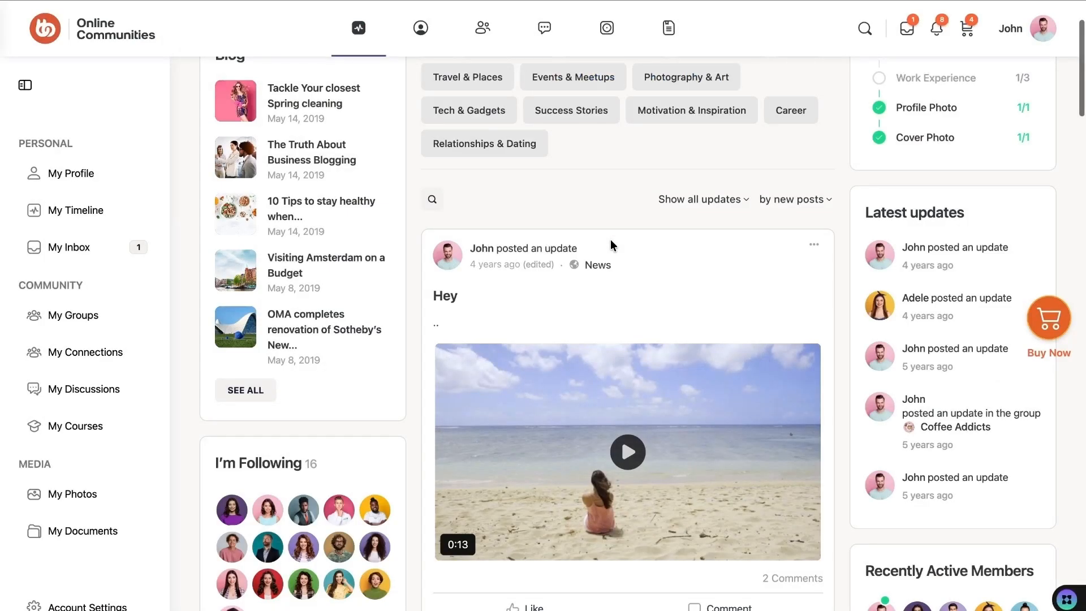
pyautogui.scroll(-1, 610, 244)
pyautogui.scroll(-1, 610, 244)
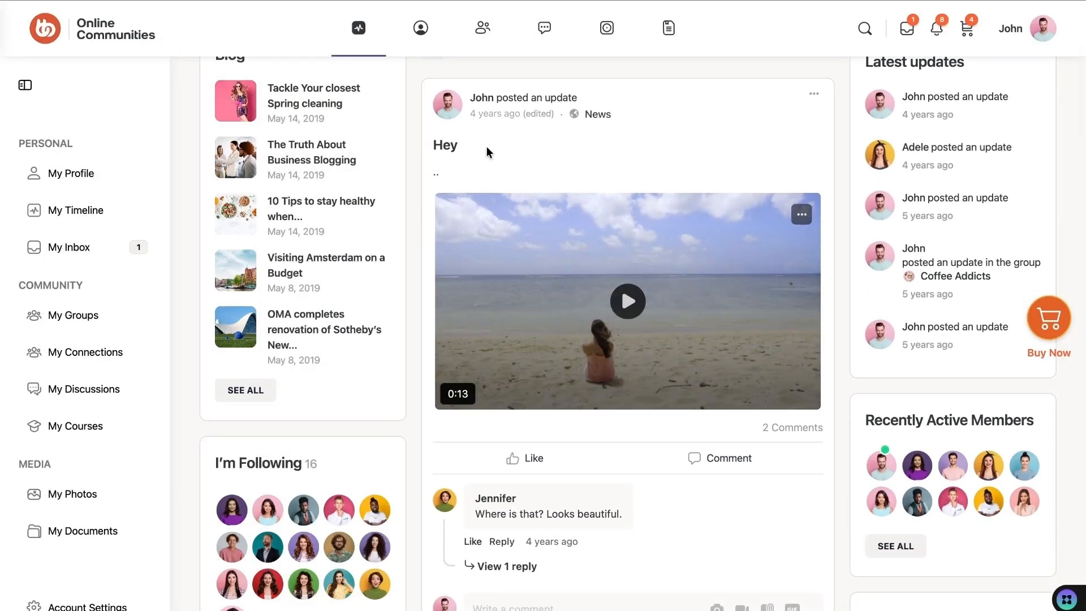
pyautogui.scroll(3, 673, 131)
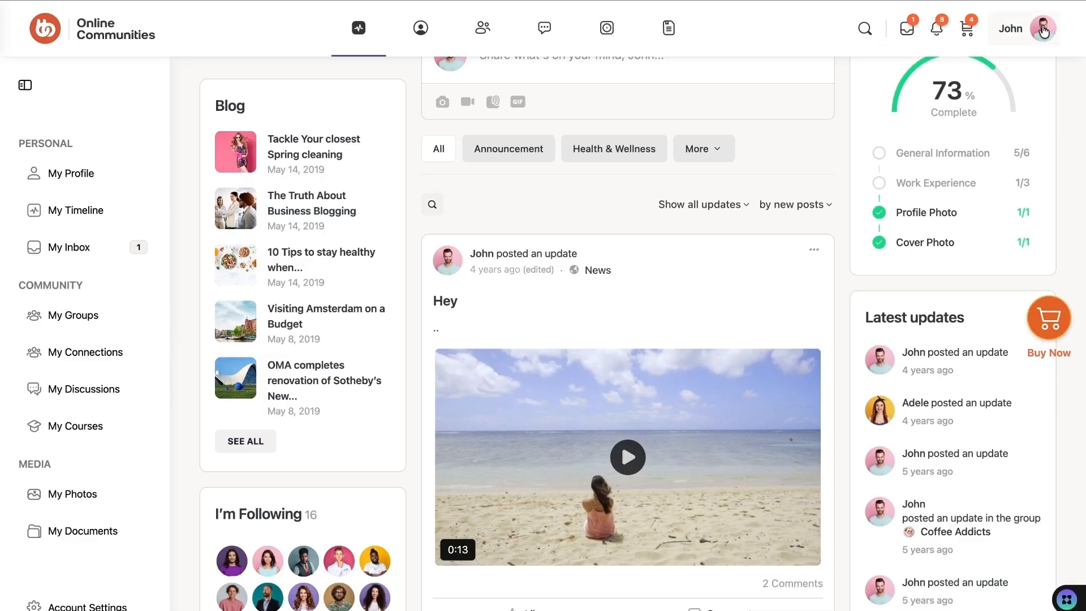
pyautogui.moveTo(1044, 32)
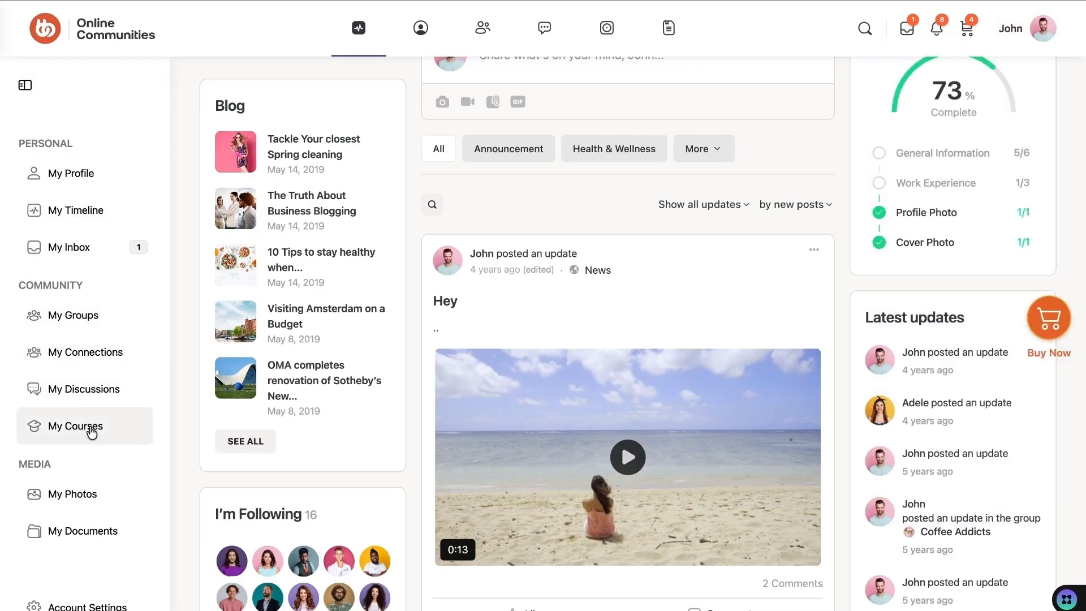
# - Open My Courses and scroll through the grid of the member's 26 courses
pyautogui.click(89, 431)
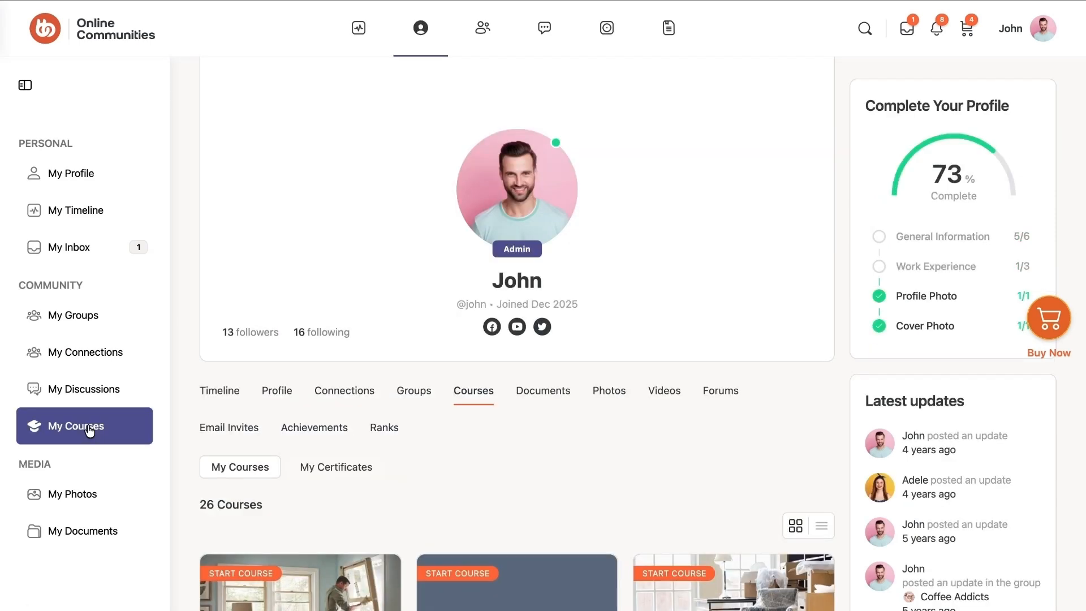
pyautogui.scroll(-7, 364, 306)
pyautogui.scroll(-1, 364, 305)
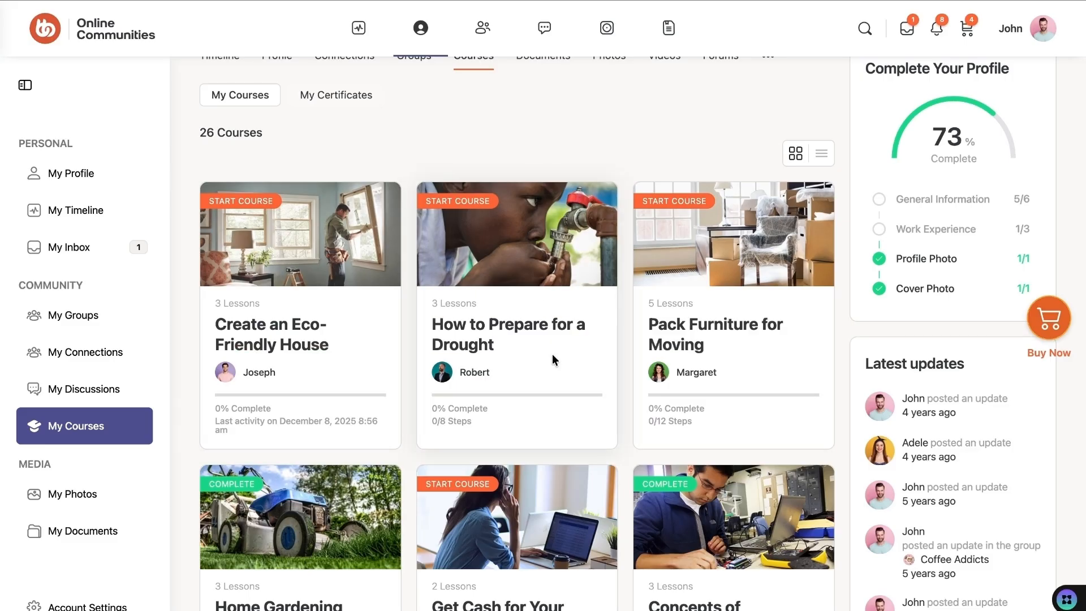
pyautogui.scroll(-4, 552, 360)
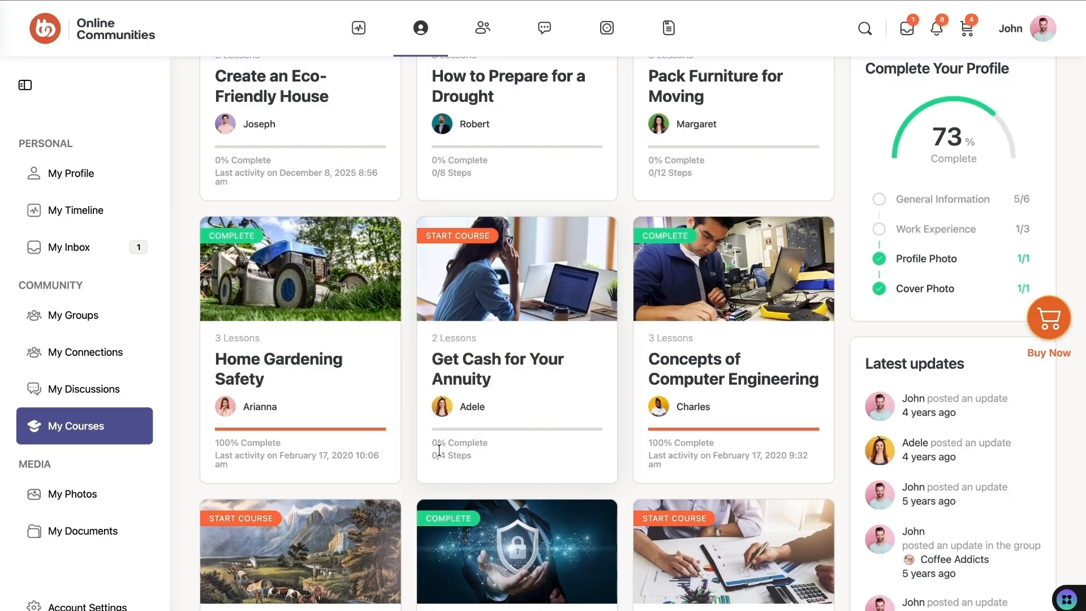
pyautogui.scroll(-6, 446, 451)
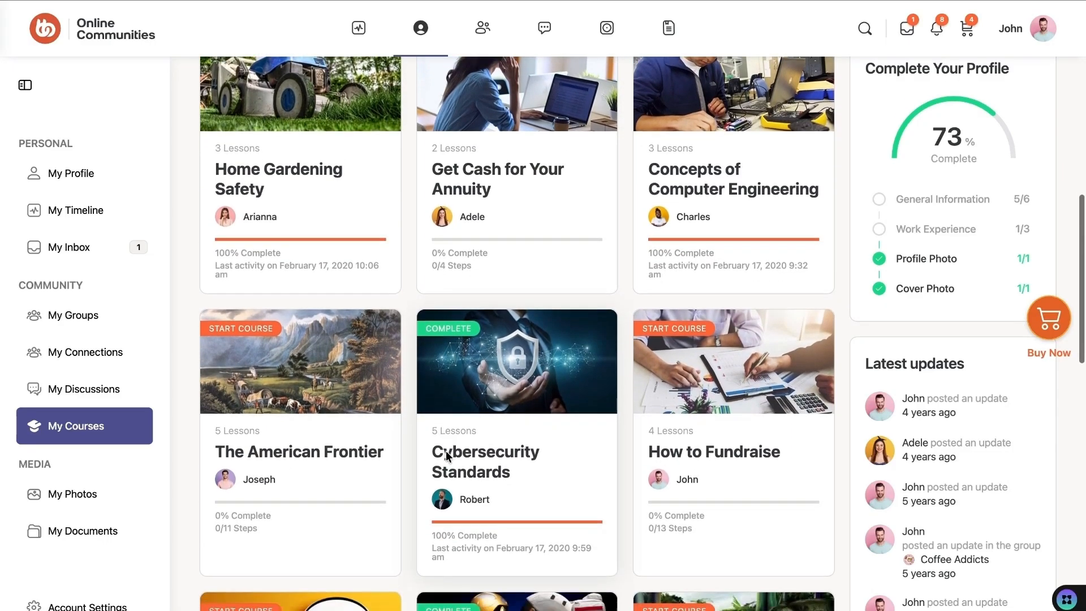
pyautogui.scroll(-9, 504, 413)
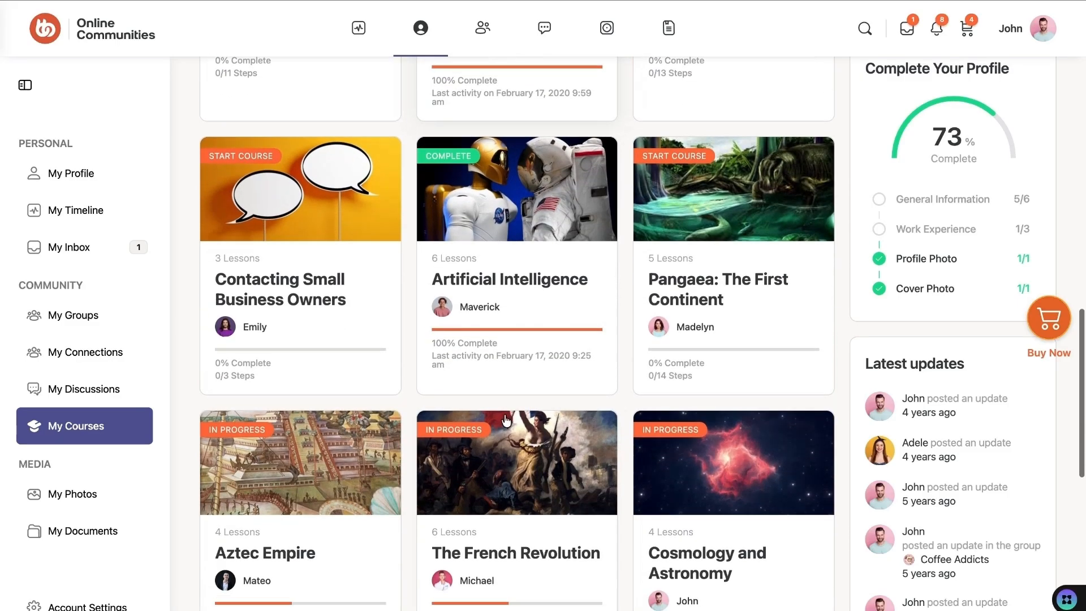
pyautogui.scroll(-4, 504, 413)
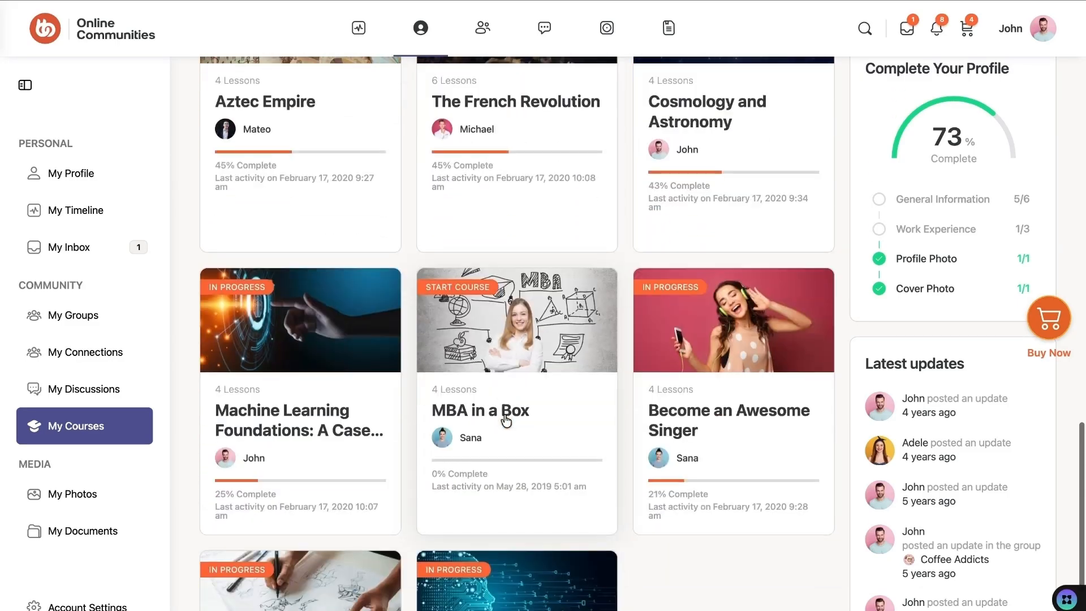
pyautogui.scroll(1, 506, 420)
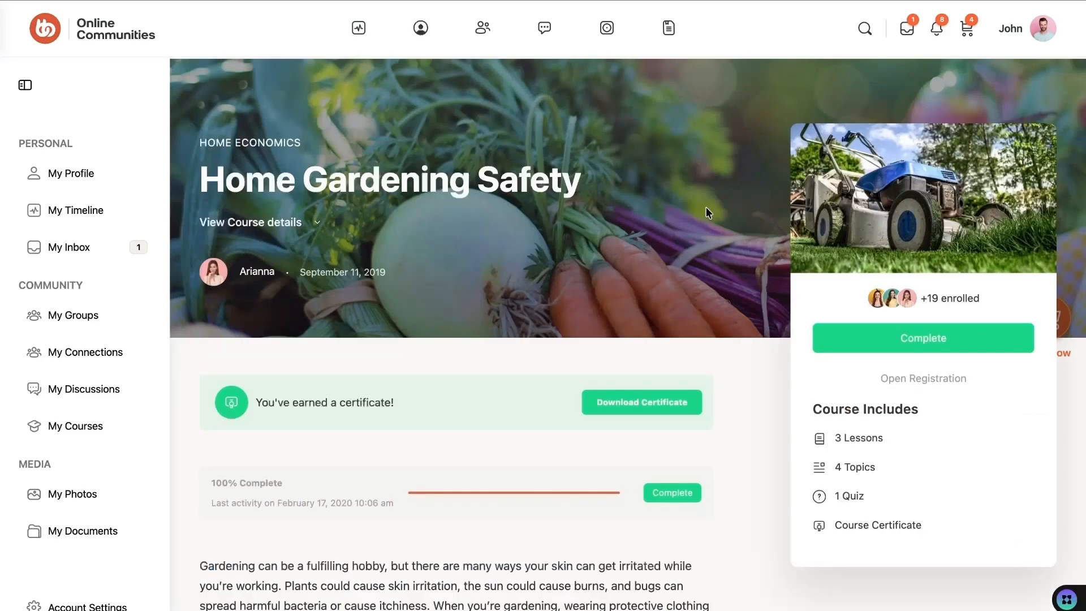
pyautogui.scroll(-2, 704, 205)
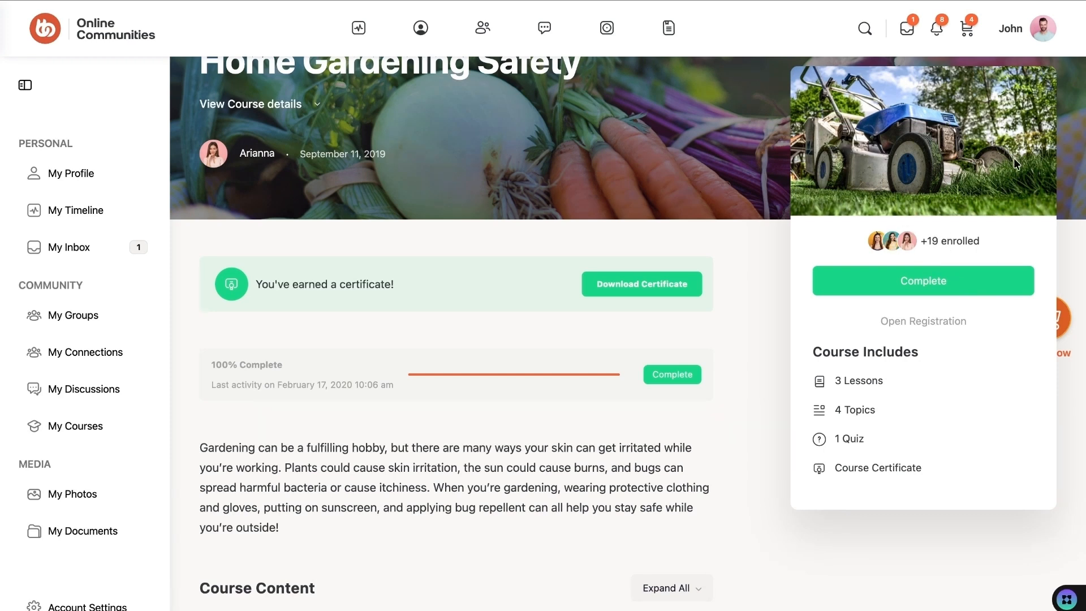
# - Expand the first lesson and open the 'How to spot an allergy' topic with navigation collapsed
pyautogui.moveTo(812, 349); pyautogui.dragTo(871, 481)
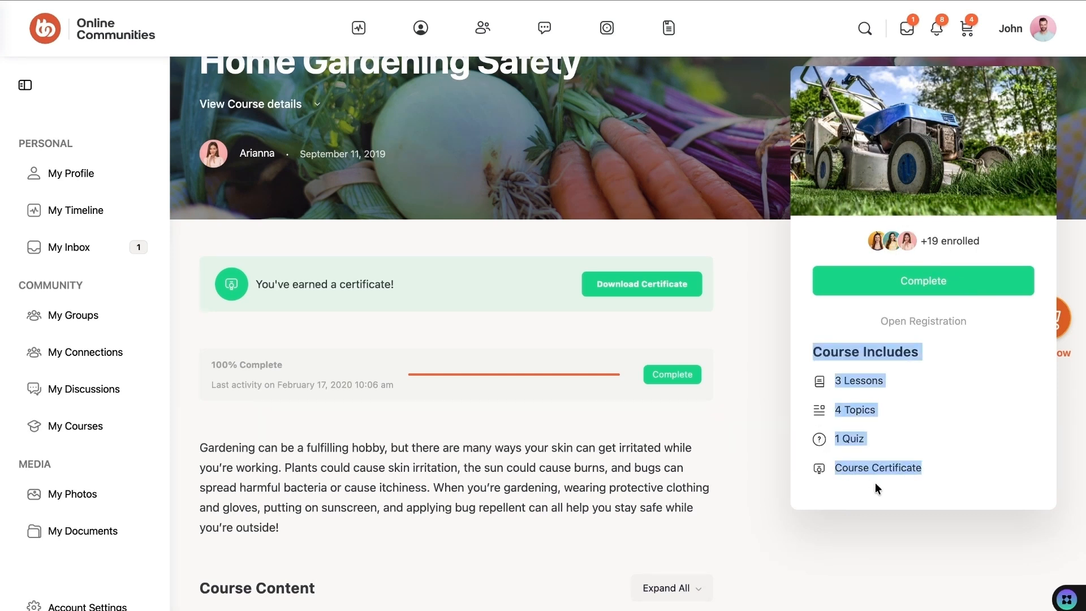
pyautogui.scroll(-1, 598, 412)
pyautogui.scroll(-3, 436, 429)
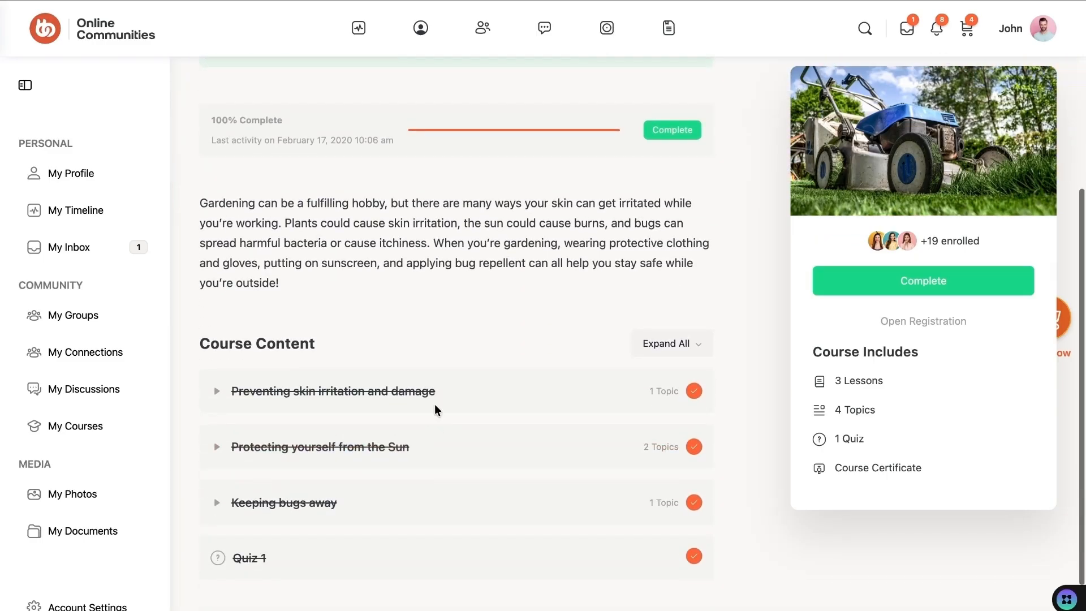
pyautogui.scroll(-2, 371, 332)
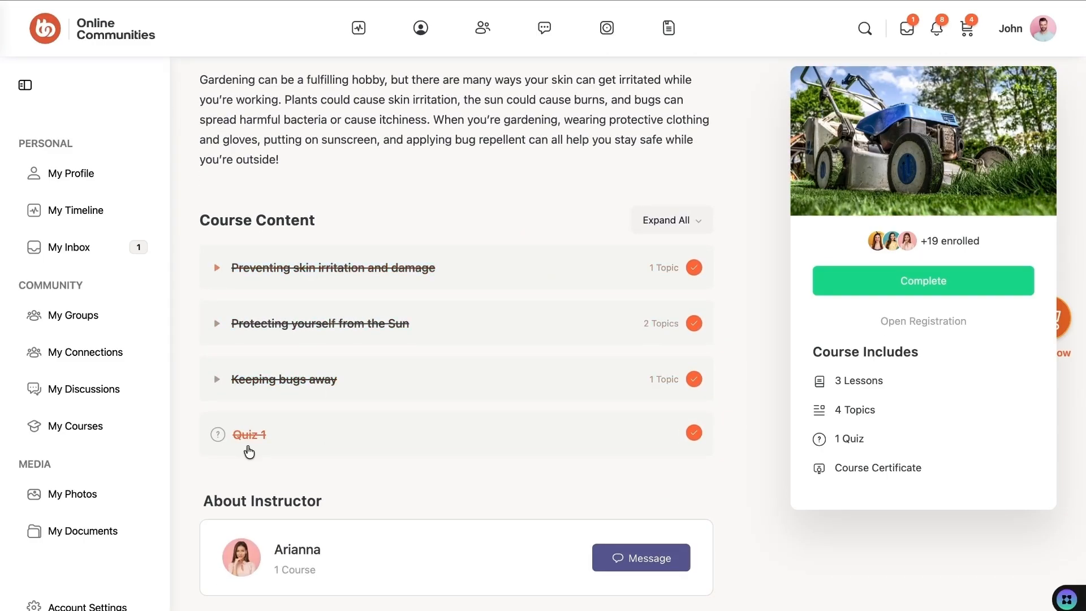
pyautogui.click(218, 270)
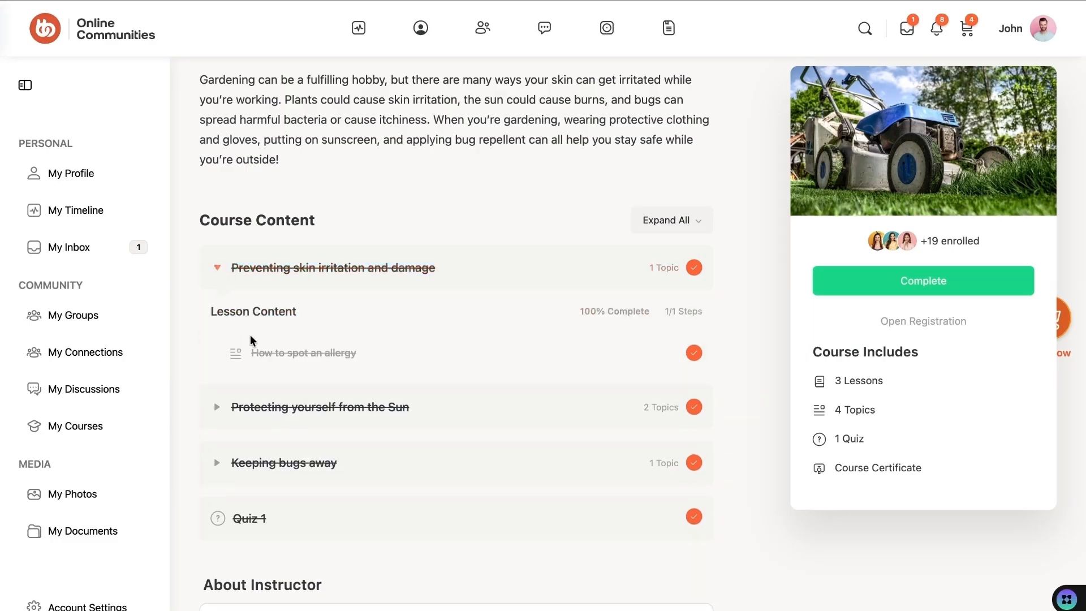
pyautogui.click(291, 353)
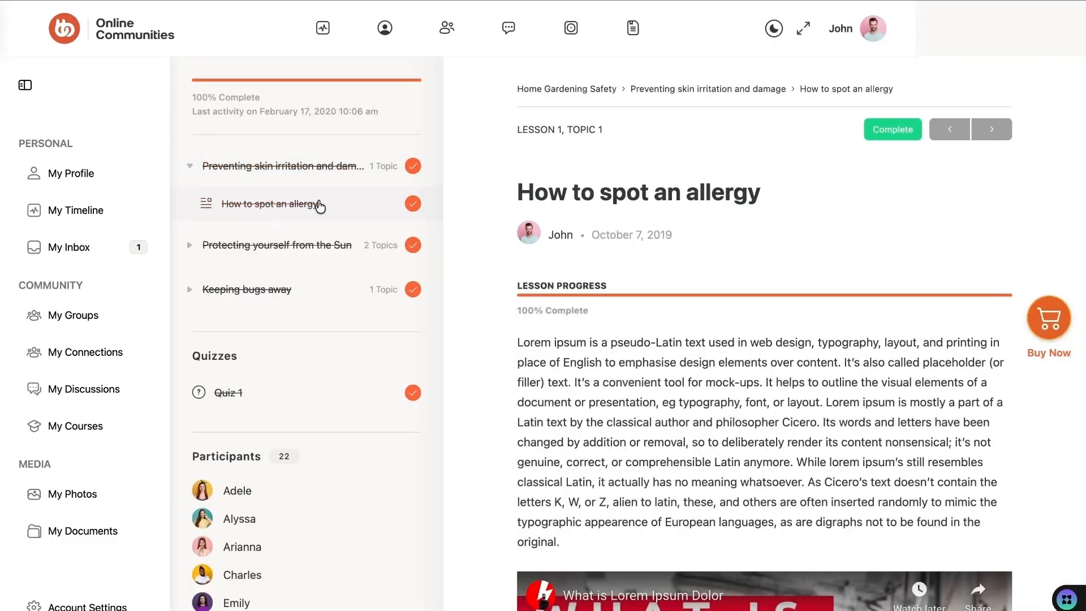
pyautogui.click(26, 88)
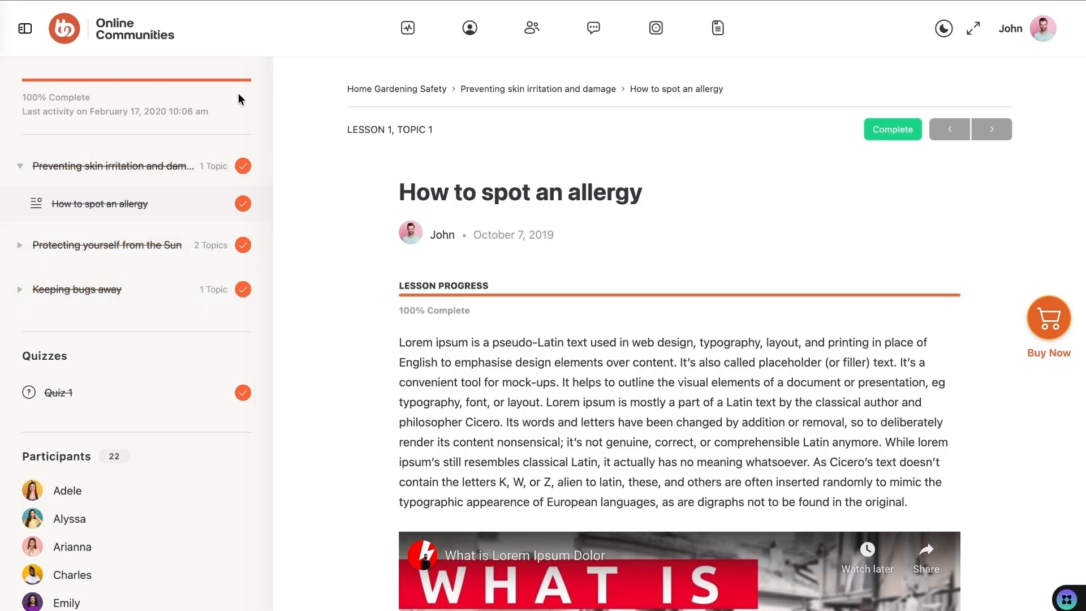
# - Highlight the last activity date, then scroll past the Lorem Ipsum video to the closing paragraph
pyautogui.moveTo(77, 113); pyautogui.dragTo(234, 114)
pyautogui.click(234, 115)
pyautogui.scroll(-3, 798, 217)
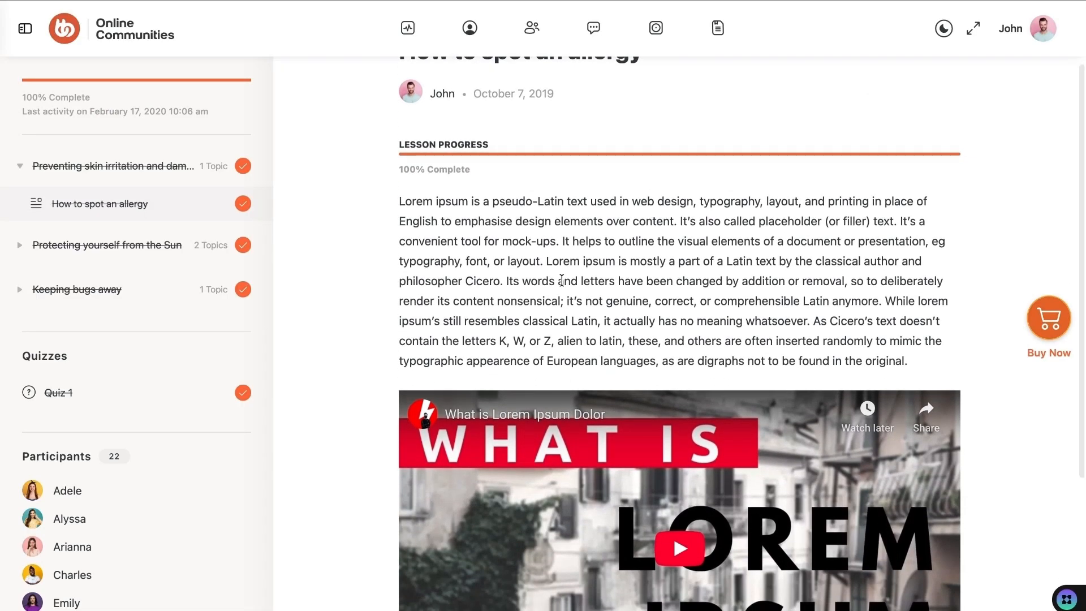
pyautogui.scroll(-4, 561, 280)
pyautogui.scroll(-2, 588, 400)
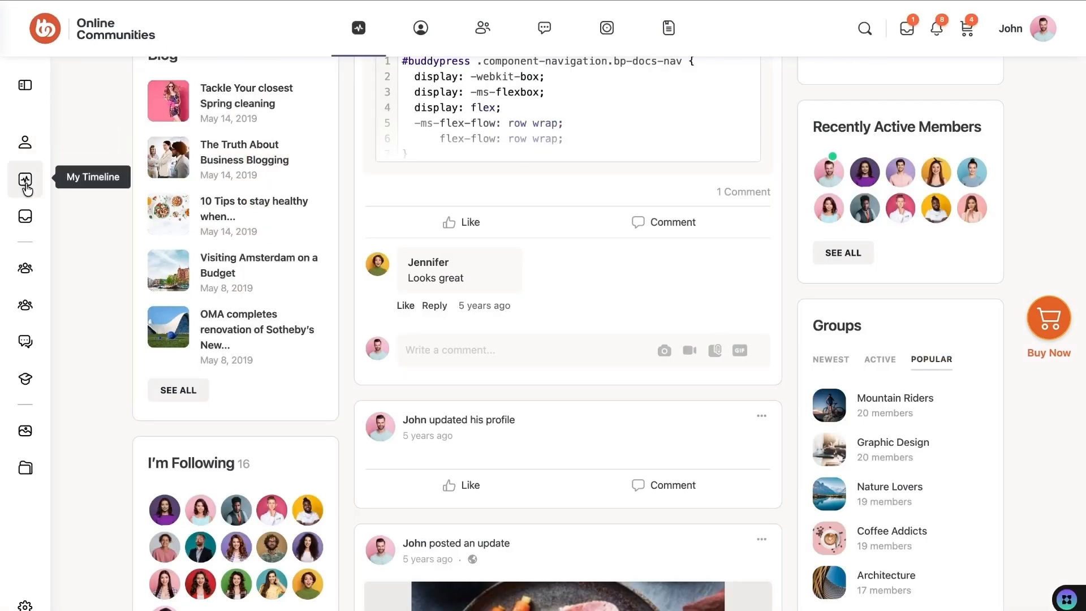
# - Open My Timeline and scroll through the member's own activity posts
pyautogui.click(25, 180)
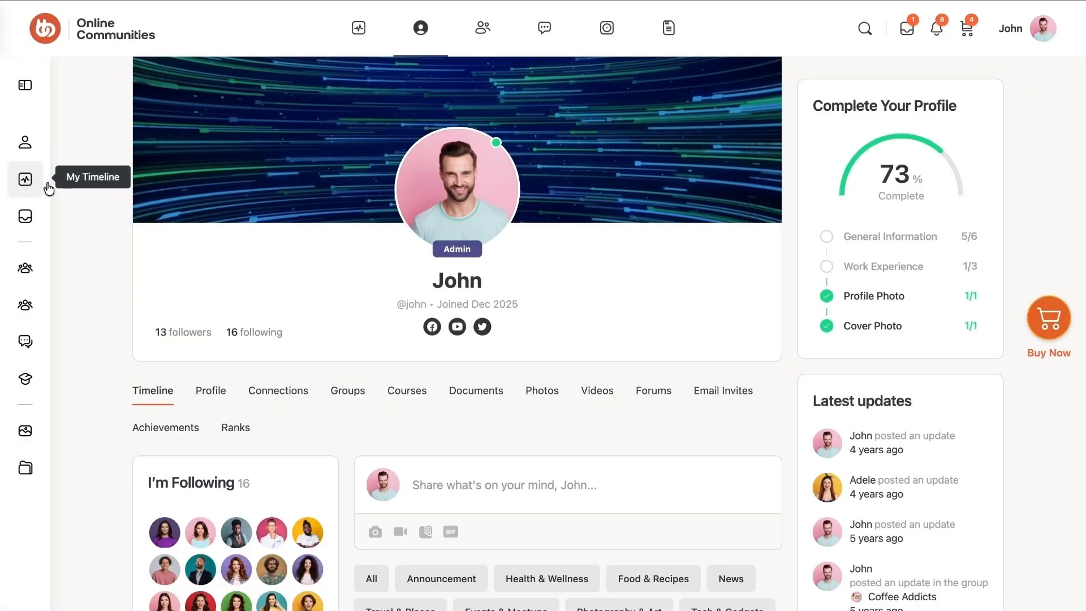
pyautogui.scroll(-4, 280, 422)
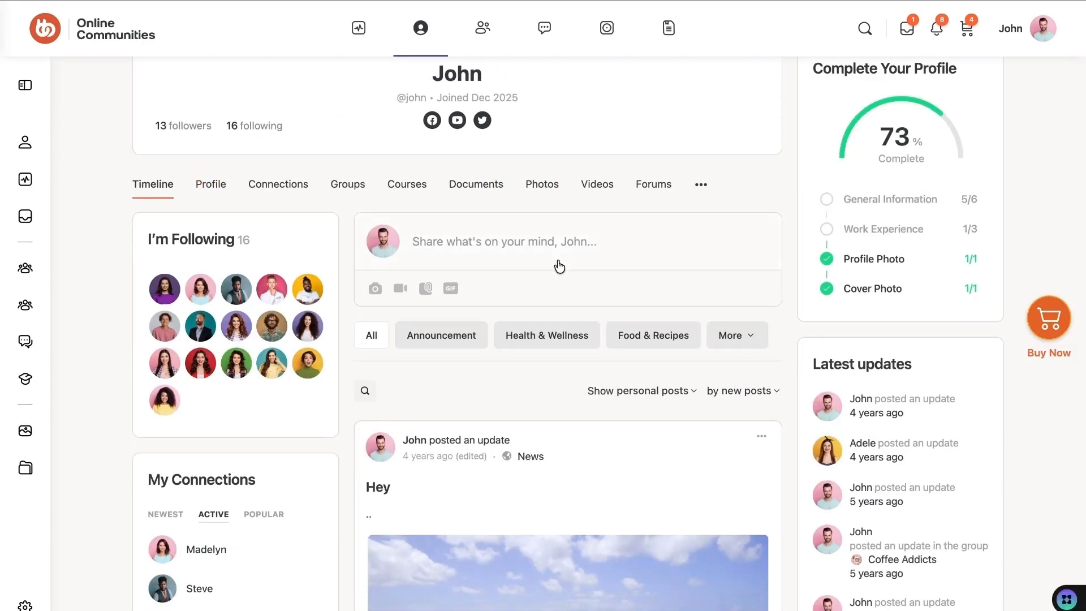
pyautogui.scroll(-6, 516, 314)
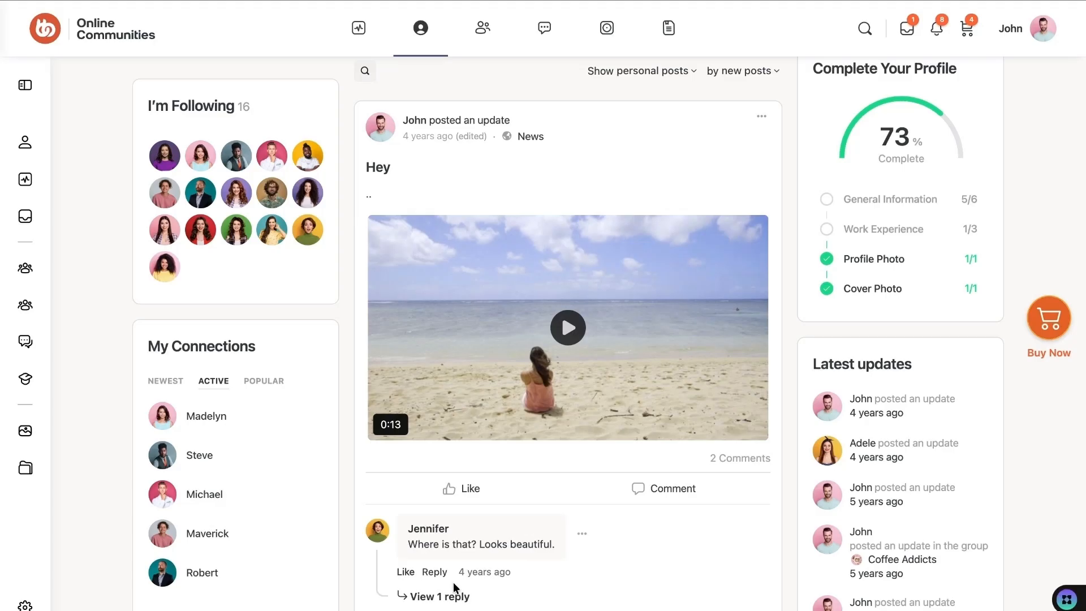
pyautogui.scroll(4, 473, 418)
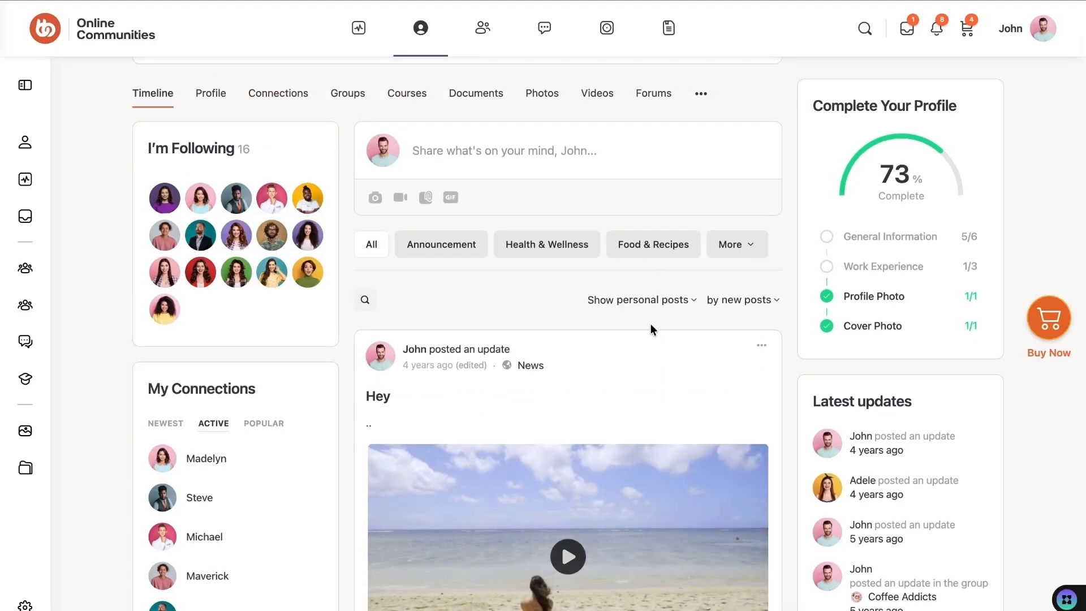
# - Show the member's forum discussions, then their connections
pyautogui.click(654, 95)
pyautogui.scroll(-7, 494, 365)
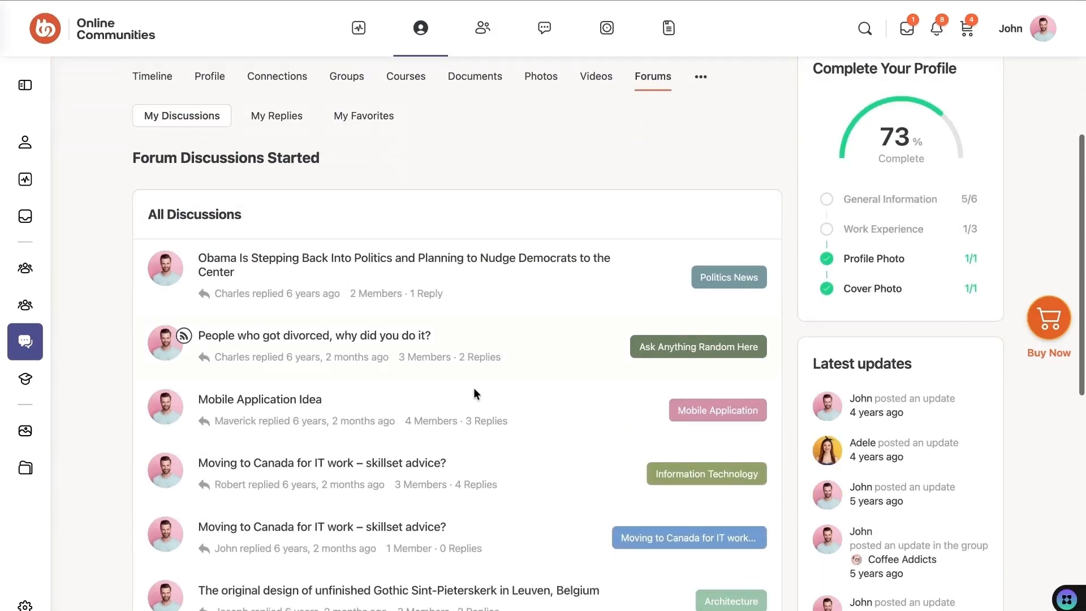
pyautogui.scroll(4, 443, 316)
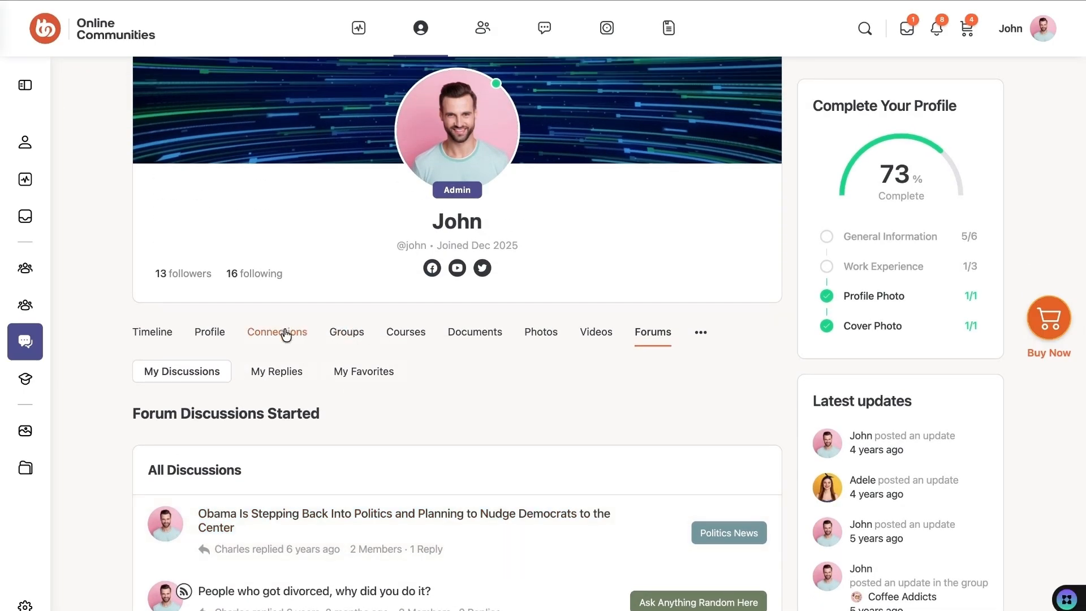
pyautogui.click(286, 334)
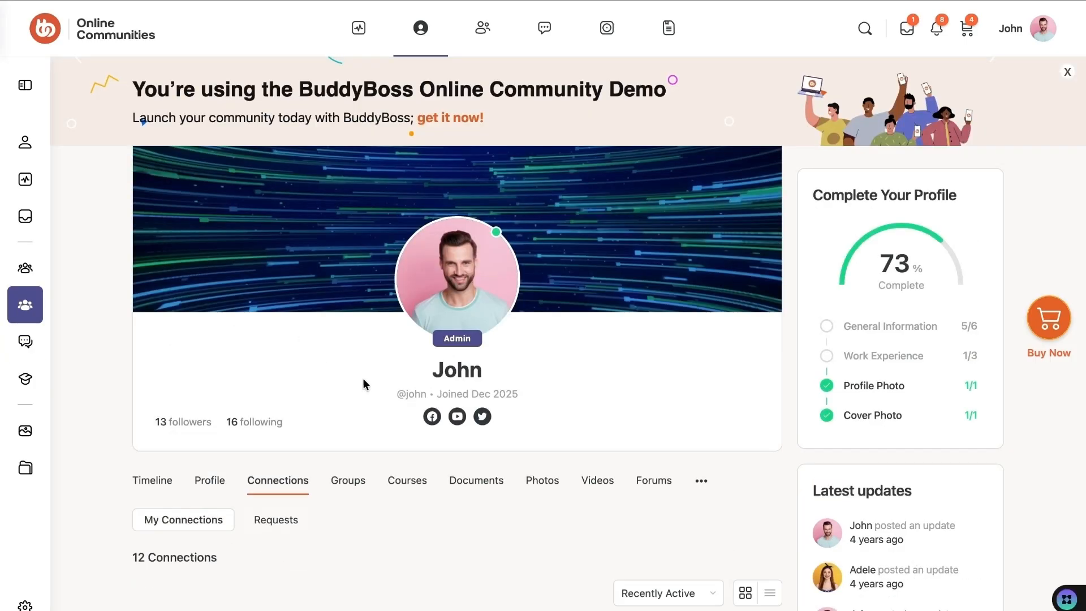
pyautogui.scroll(-3, 396, 416)
pyautogui.scroll(-5, 364, 417)
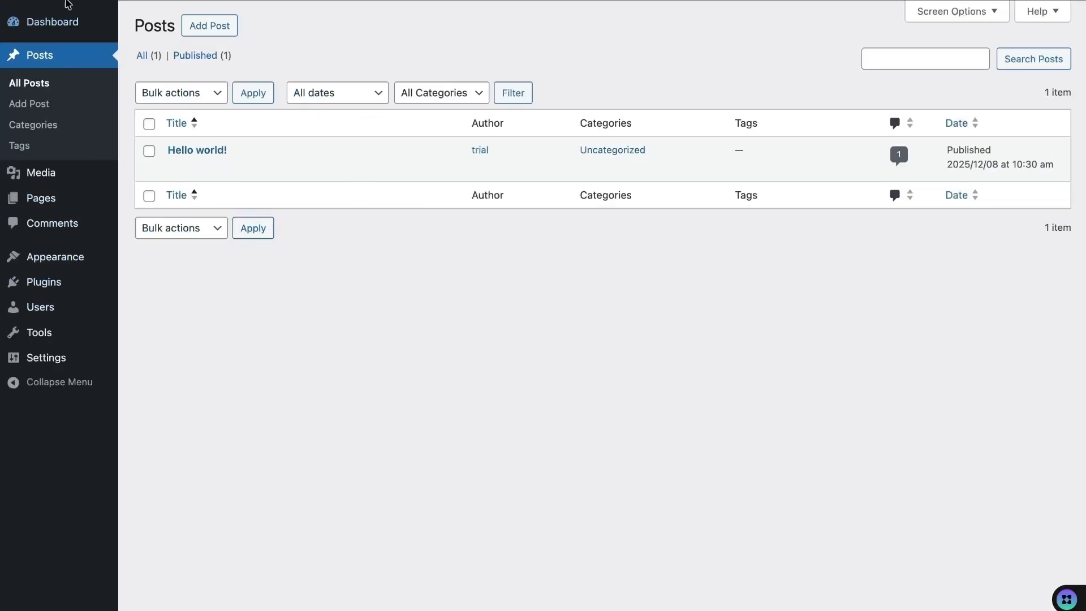
# - Open the public site in a new tab and look over its Blog page
pyautogui.rightClick(68, 18)
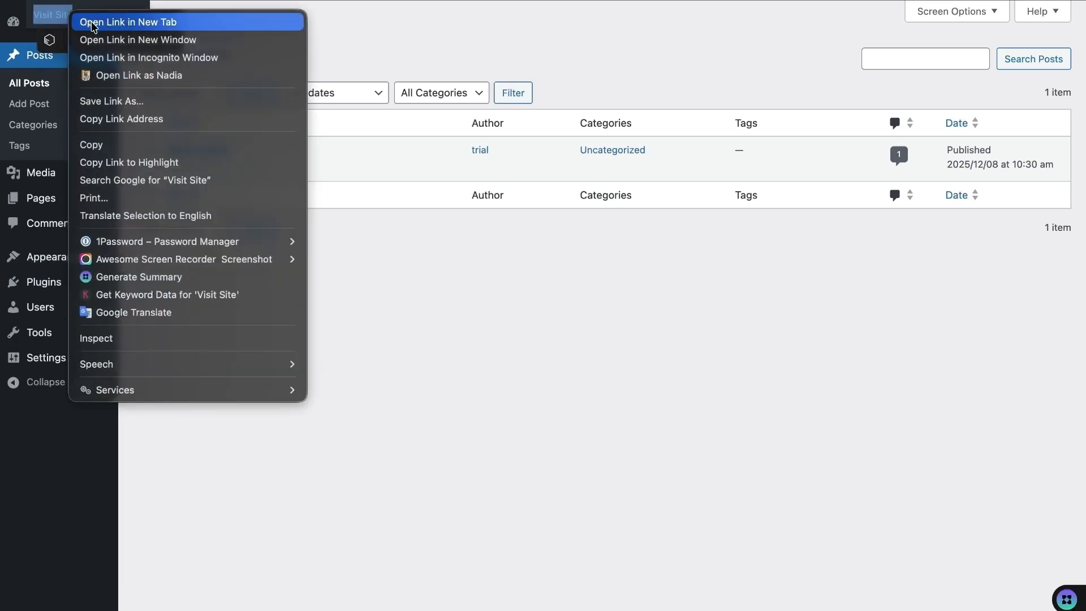
pyautogui.click(113, 20)
pyautogui.click(281, 1)
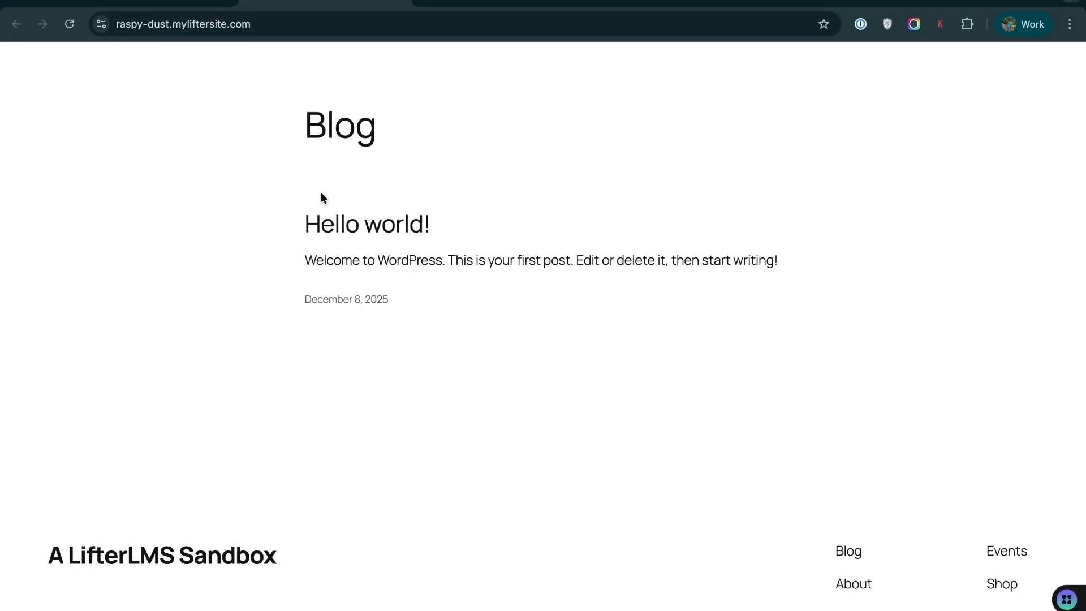
pyautogui.scroll(-5, 761, 340)
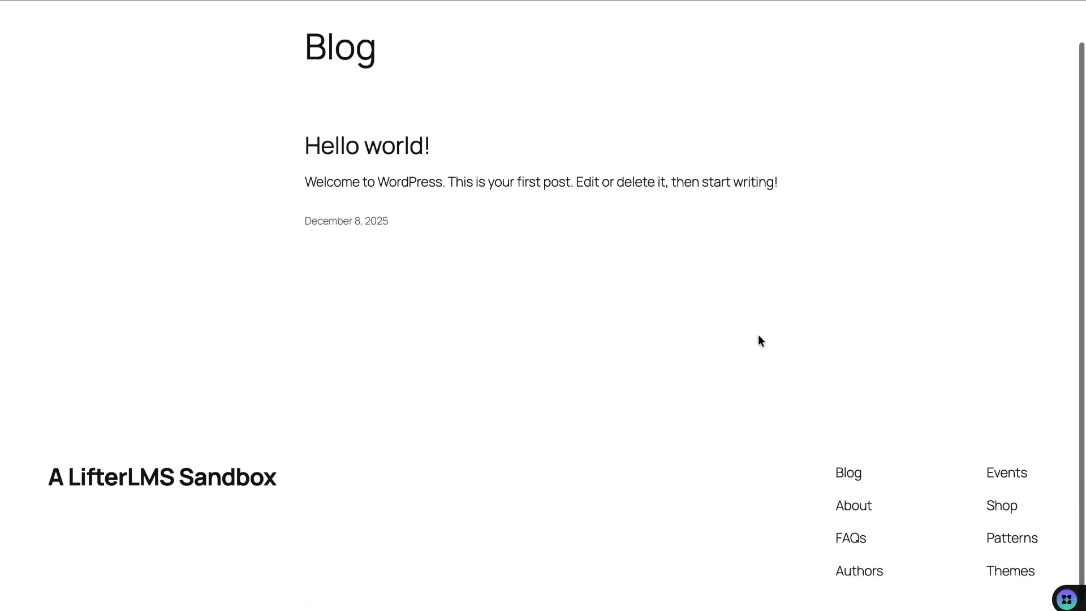
pyautogui.scroll(5, 758, 334)
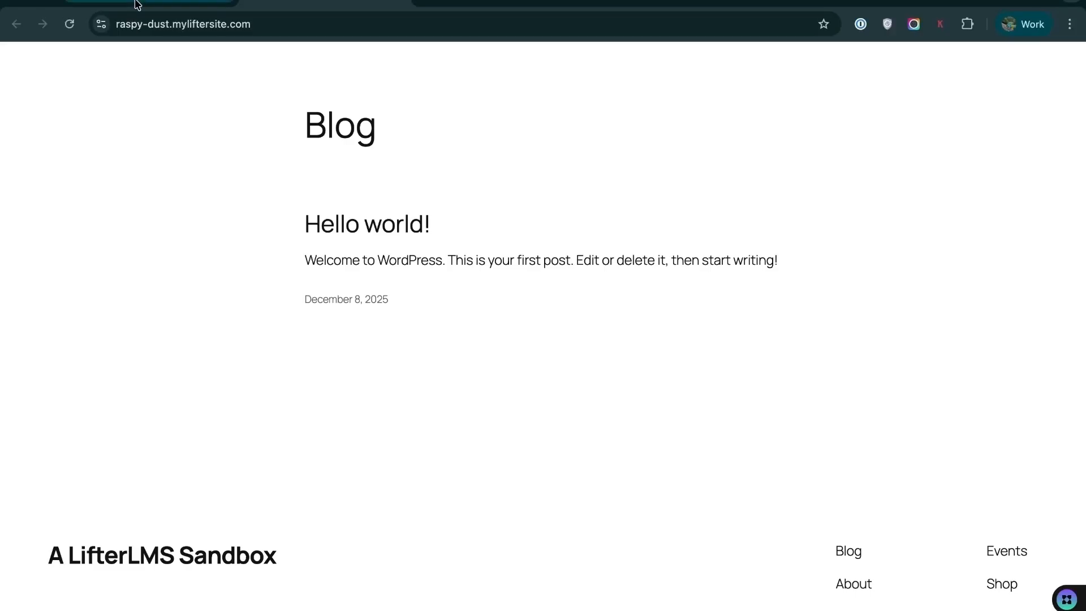
# - Back in the admin, open Add Plugins and start a search for LifterLMS
pyautogui.click(137, 4)
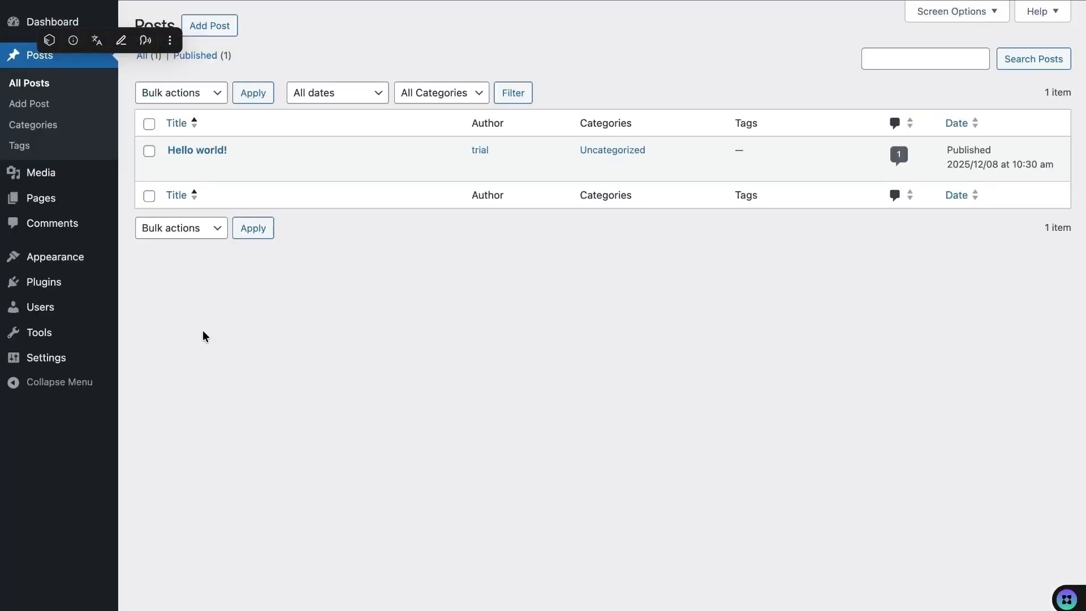
pyautogui.moveTo(65, 287)
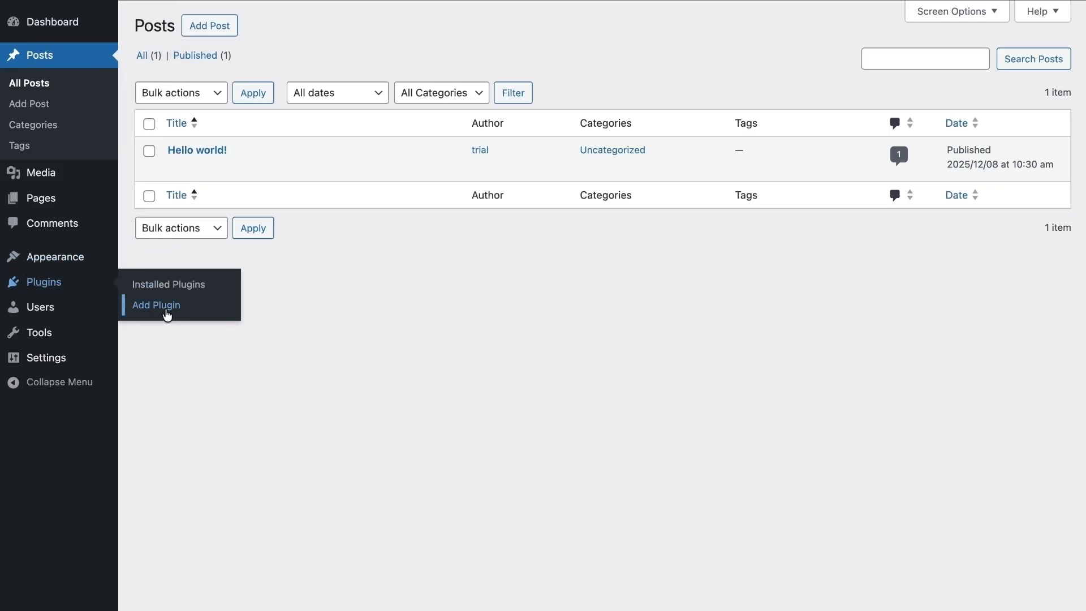
pyautogui.click(167, 314)
pyautogui.click(799, 90)
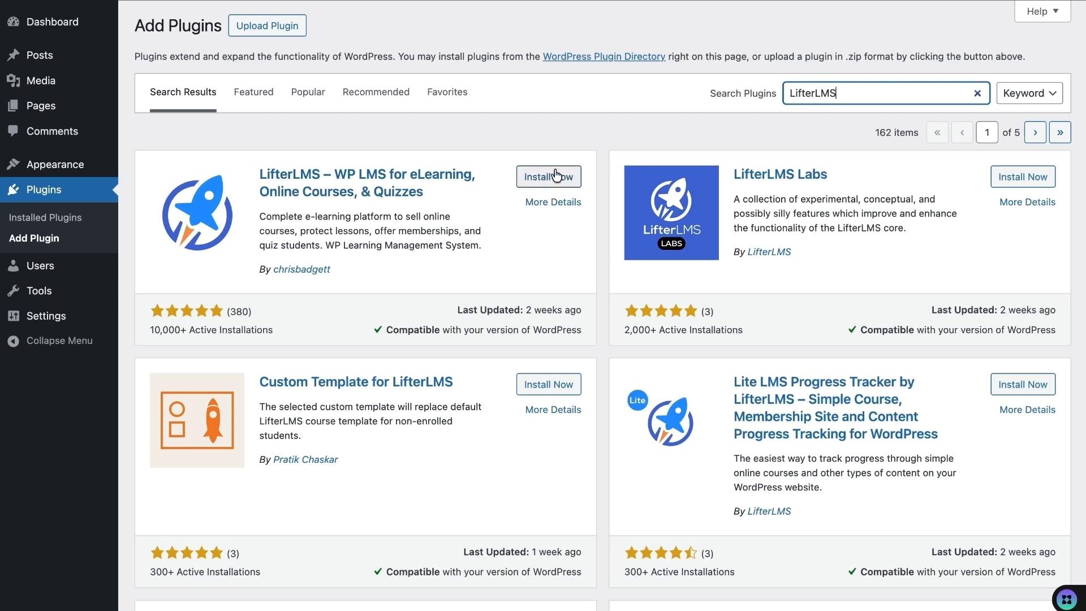
# - Install the 'LifterLMS – WP LMS for eLearning' plugin and activate it
pyautogui.click(540, 178)
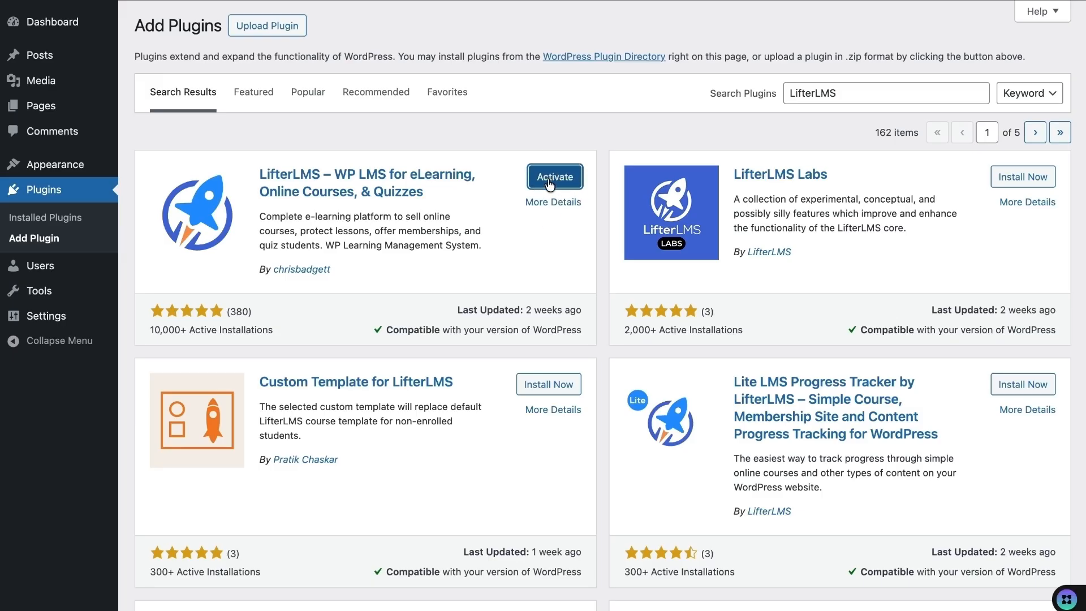
pyautogui.click(549, 182)
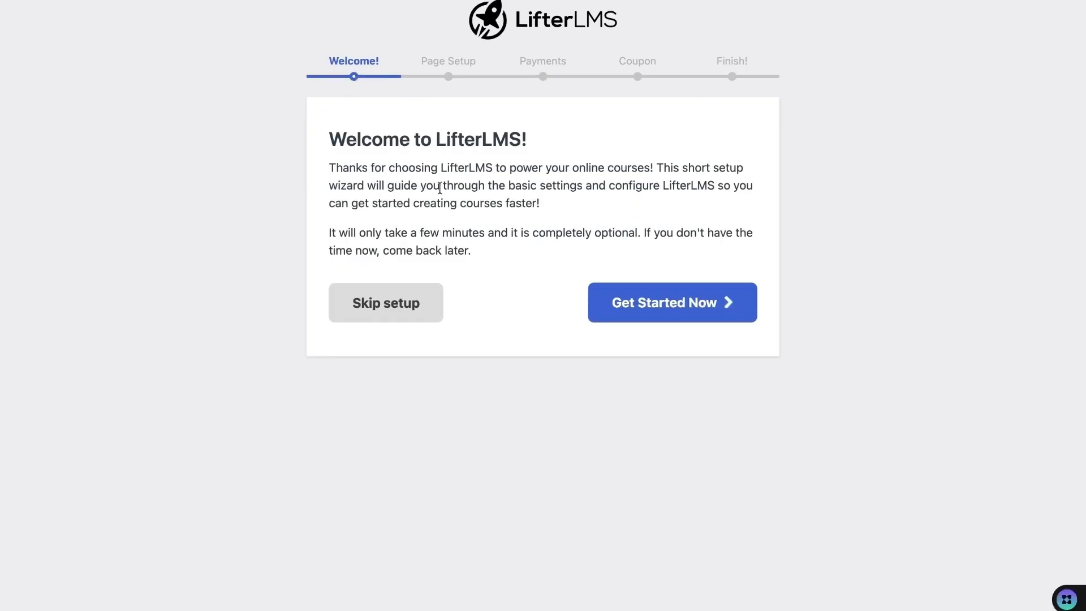
# - Run the setup wizard with default pages, United States / US Dollar payments, and usage sharing allowed
pyautogui.click(663, 311)
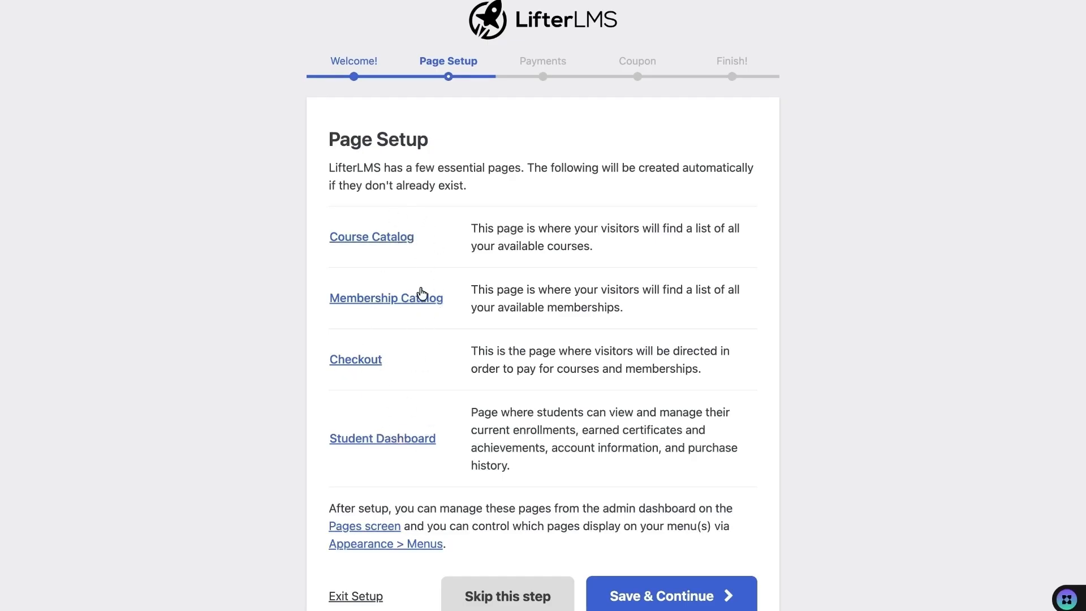
pyautogui.click(657, 595)
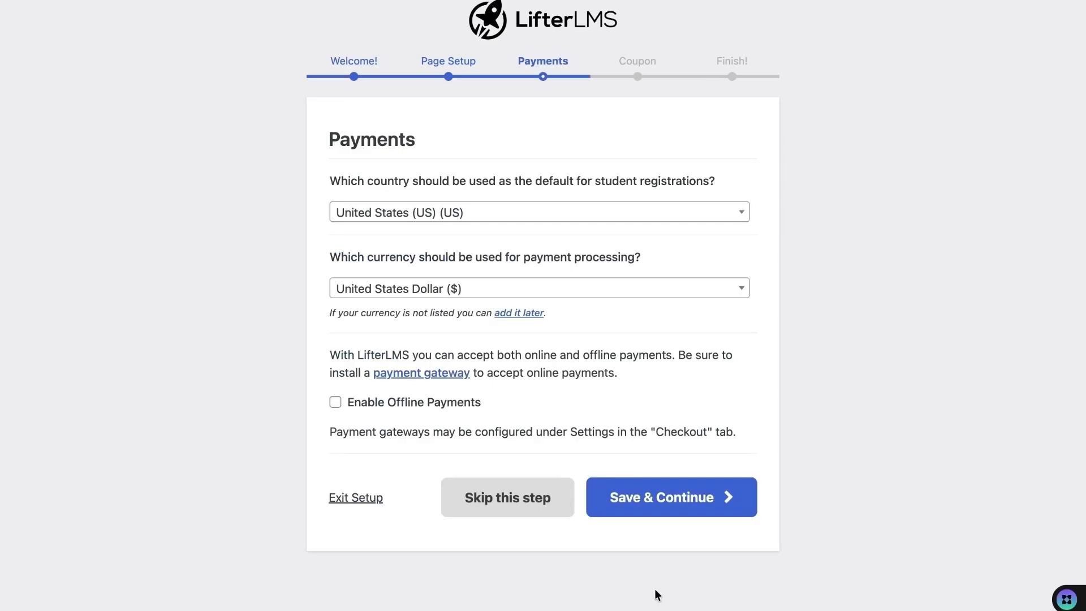
pyautogui.click(664, 510)
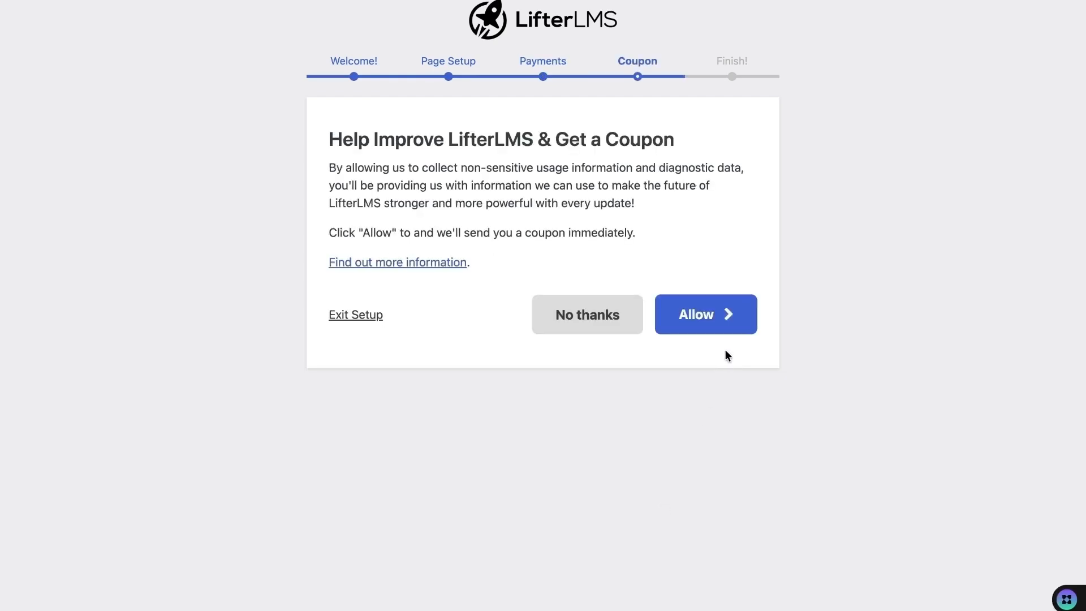
pyautogui.click(699, 320)
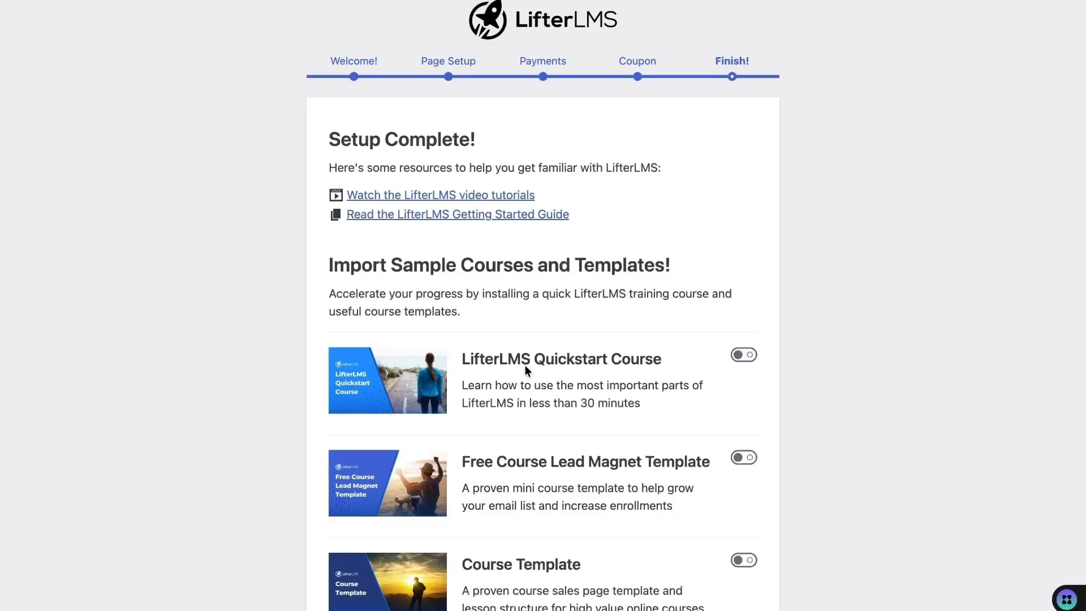
# - Select all six sample courses, from LifterLMS Quickstart to Digital Entrepreneurship 101, and import them
pyautogui.scroll(-3, 525, 367)
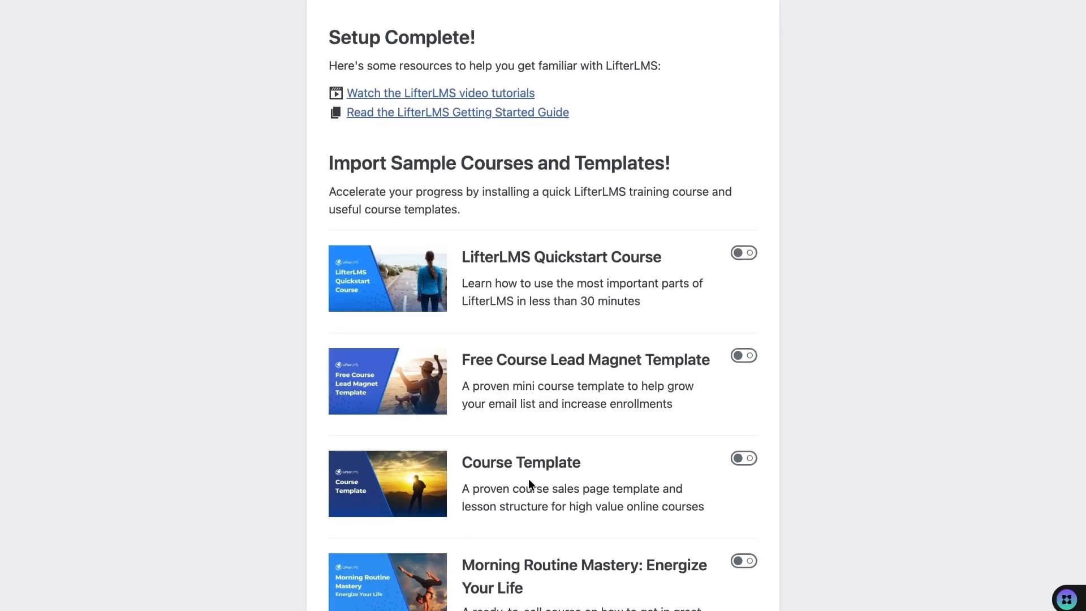
pyautogui.scroll(-2, 517, 375)
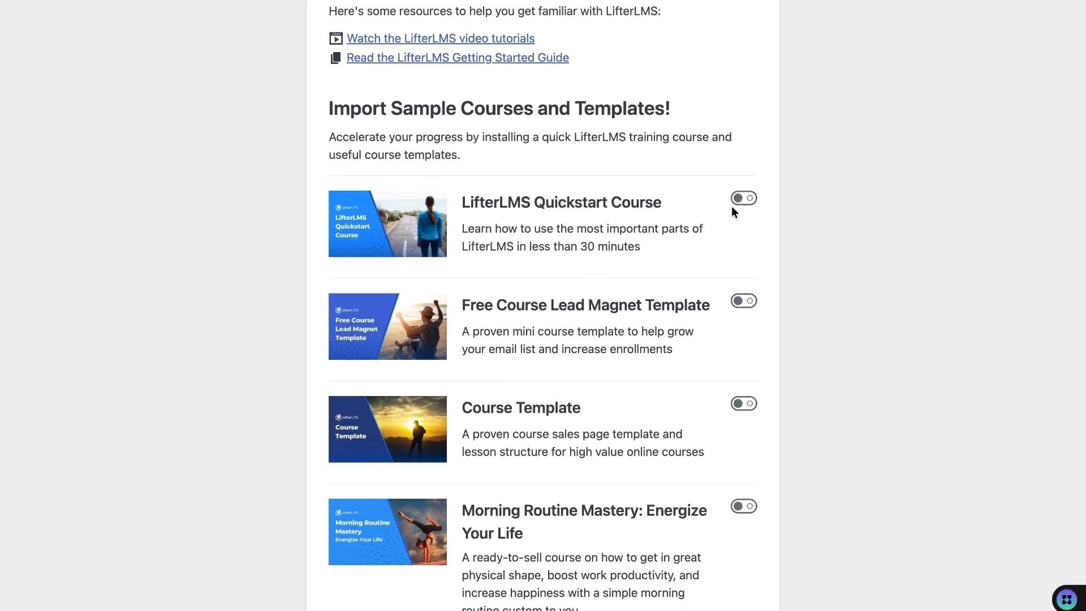
pyautogui.click(749, 199)
pyautogui.click(745, 304)
pyautogui.click(745, 403)
pyautogui.click(745, 505)
pyautogui.scroll(-4, 747, 503)
pyautogui.click(746, 471)
pyautogui.scroll(-5, 746, 470)
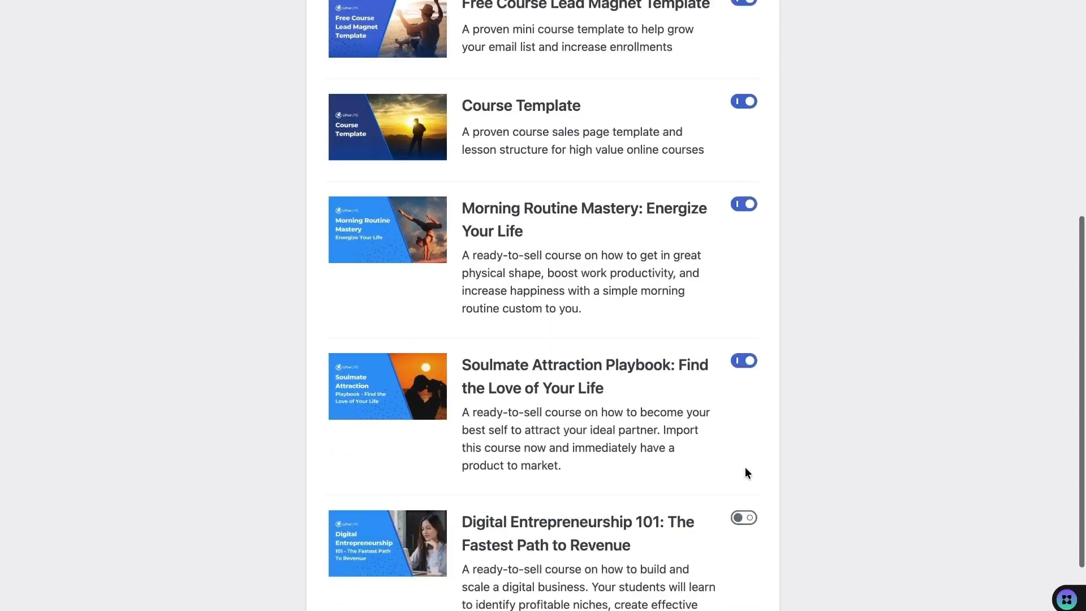
pyautogui.click(746, 346)
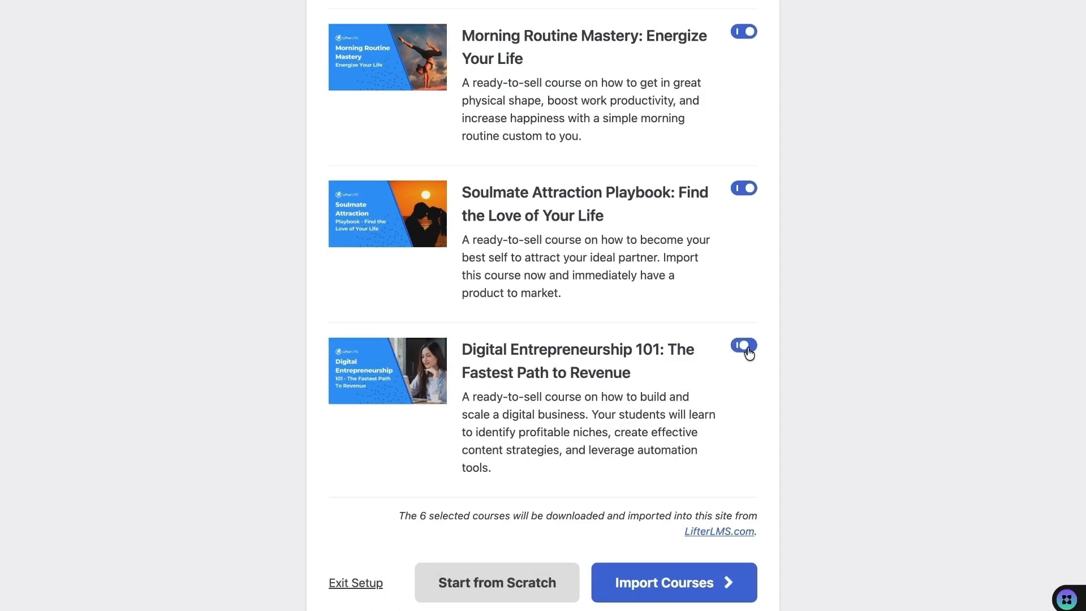
pyautogui.click(656, 585)
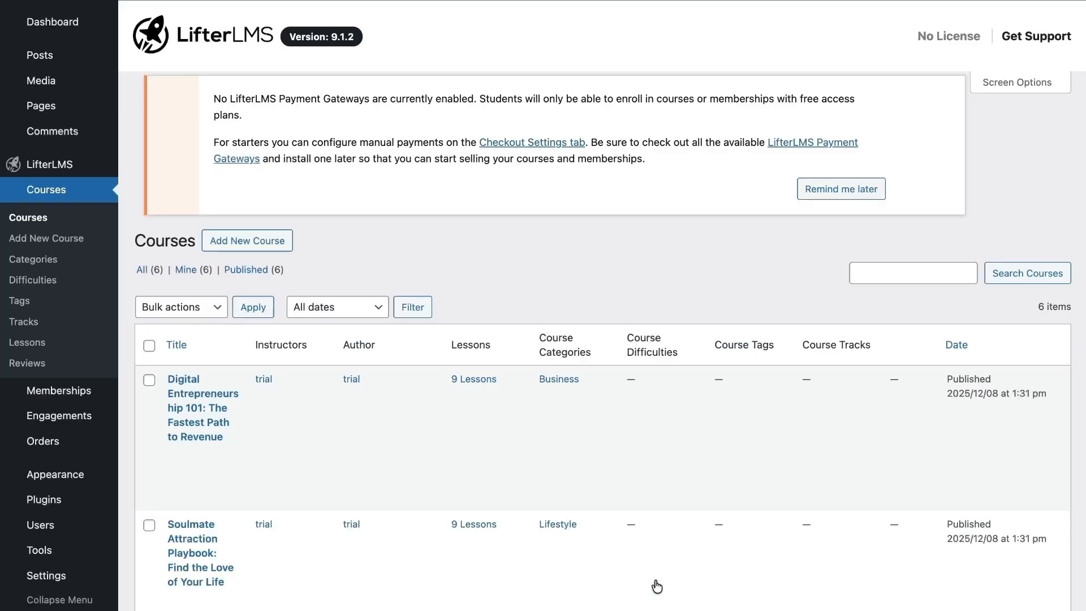
# - Scroll through the resulting Courses list, then switch to the public blog page
pyautogui.scroll(-3, 390, 434)
pyautogui.scroll(-10, 218, 358)
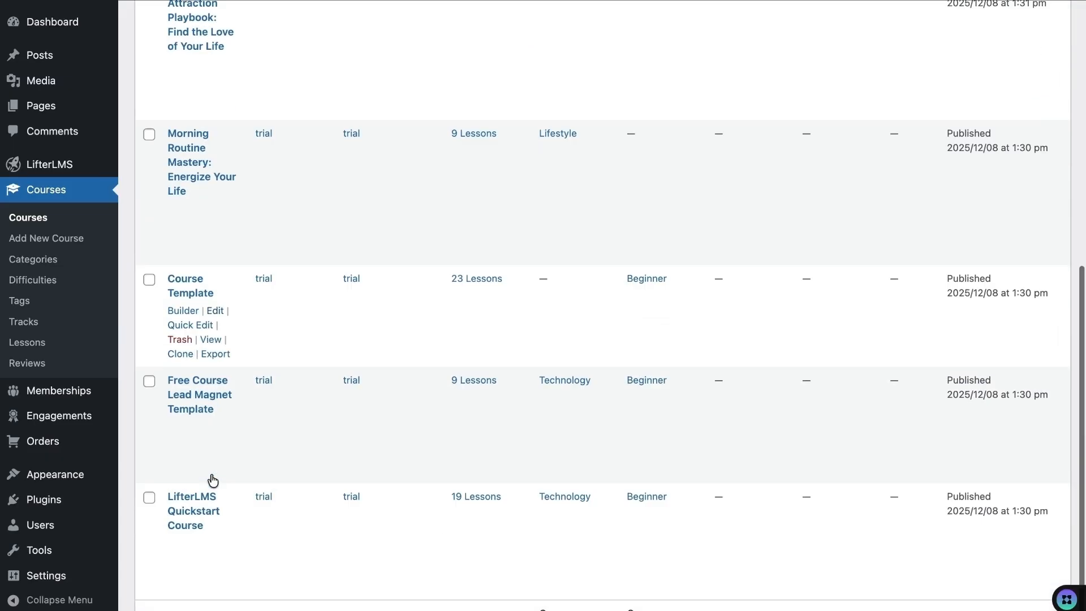
pyautogui.scroll(-2, 214, 436)
pyautogui.scroll(5, 211, 354)
pyautogui.click(217, 6)
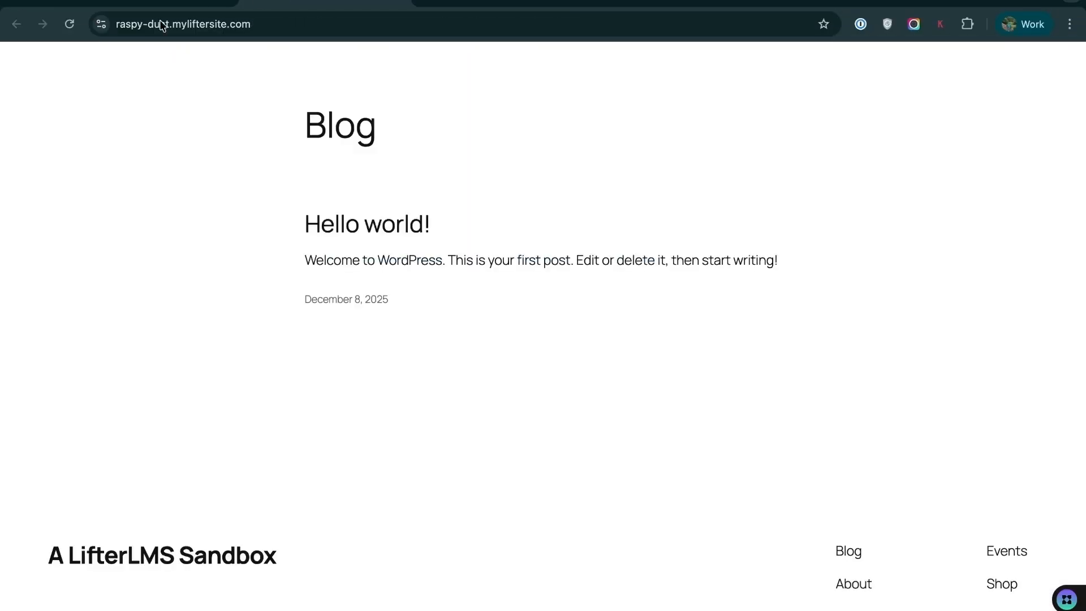
# - Reload the site front end and open the Course Catalog page
pyautogui.click(70, 24)
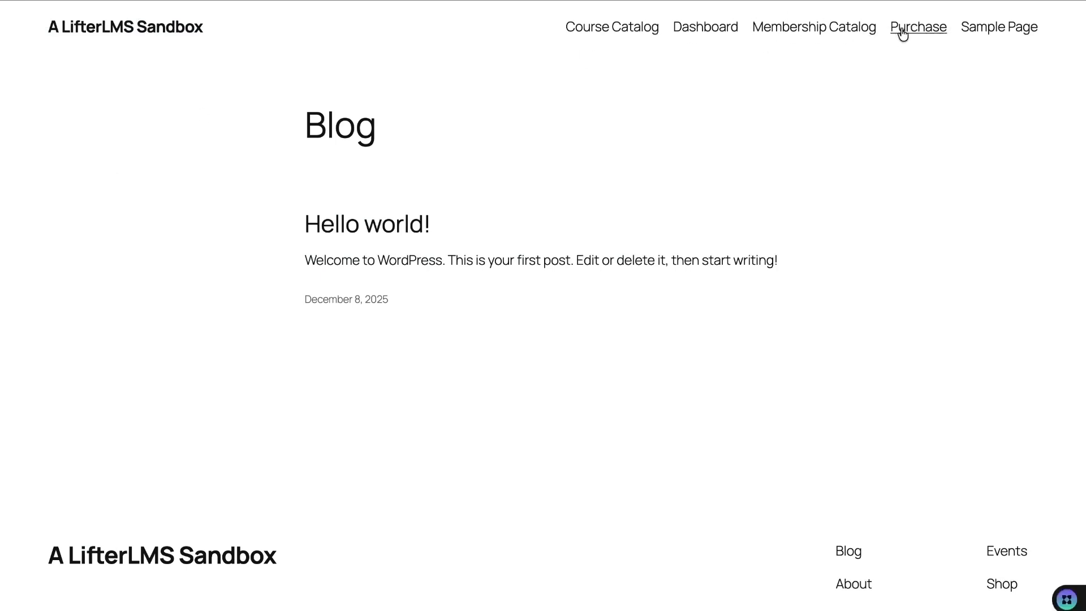
pyautogui.click(619, 30)
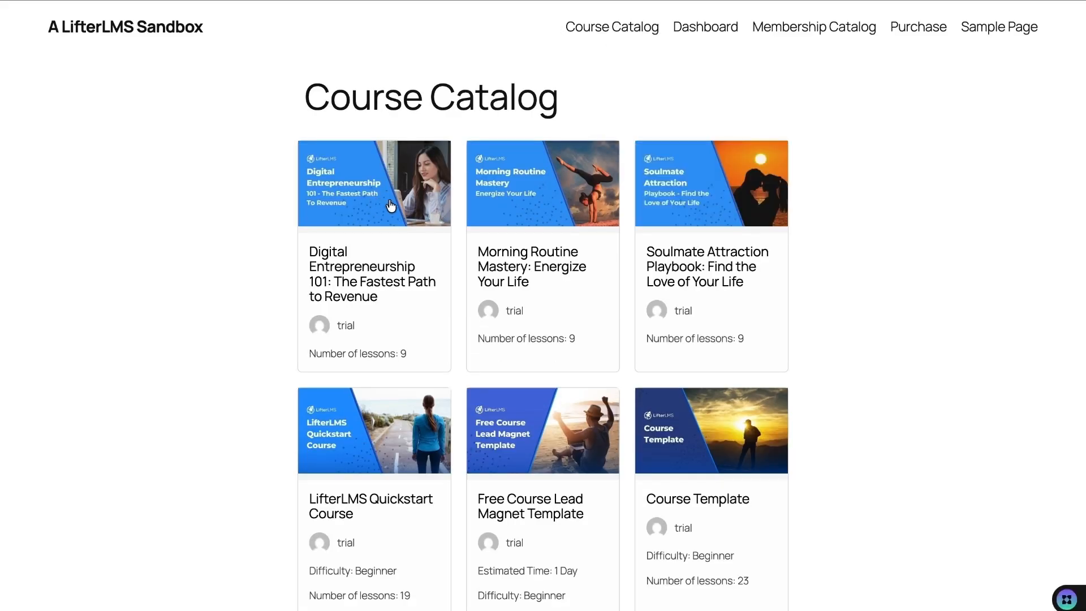
pyautogui.scroll(-3, 615, 468)
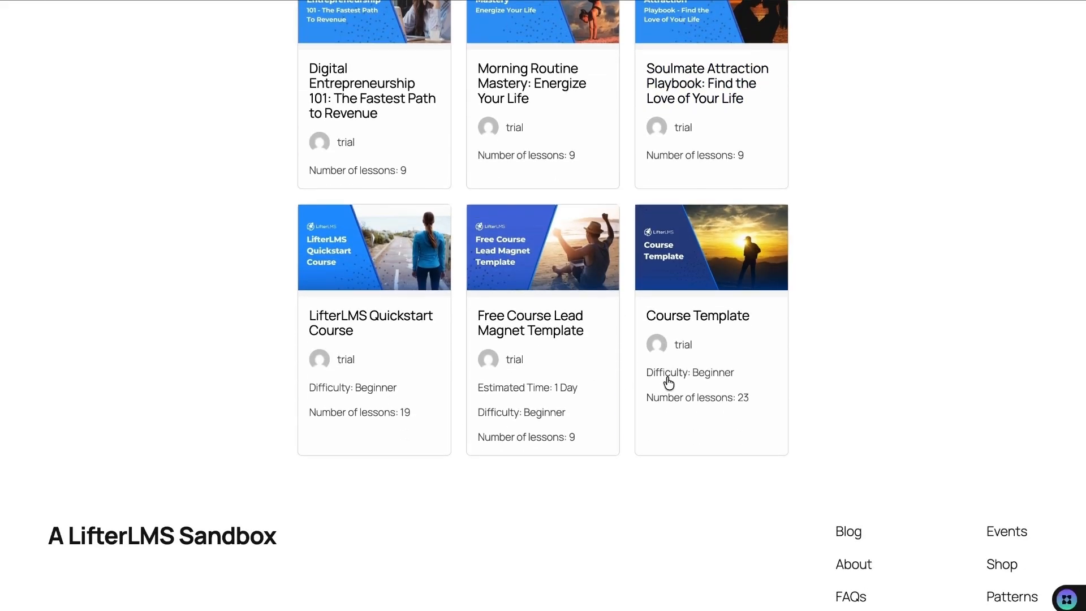
pyautogui.scroll(4, 667, 382)
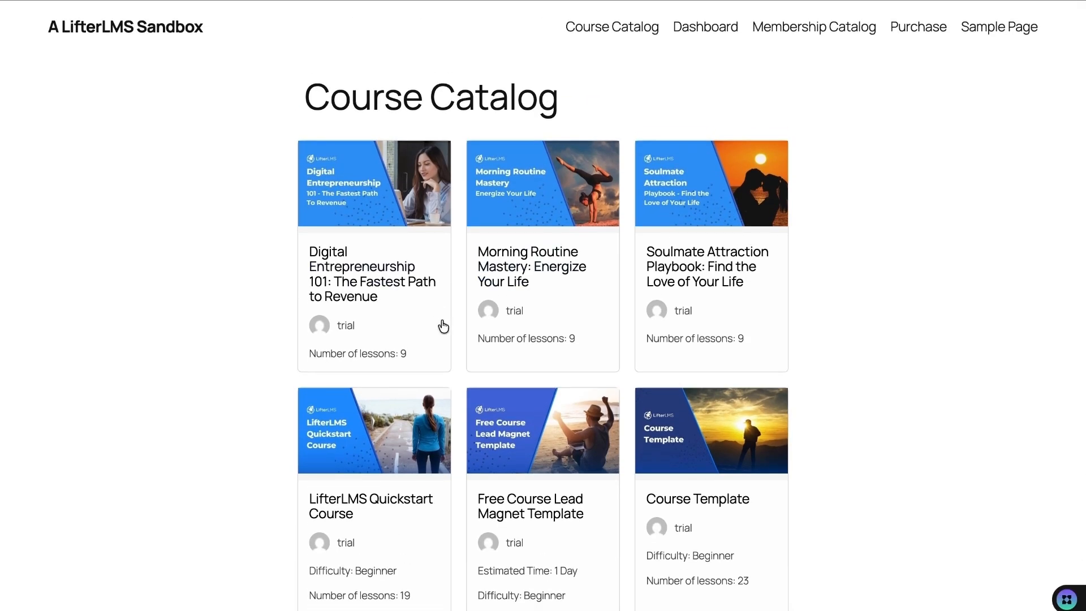
# - Check the student Dashboard page, then return to the Course Catalog and scroll its courses
pyautogui.click(701, 32)
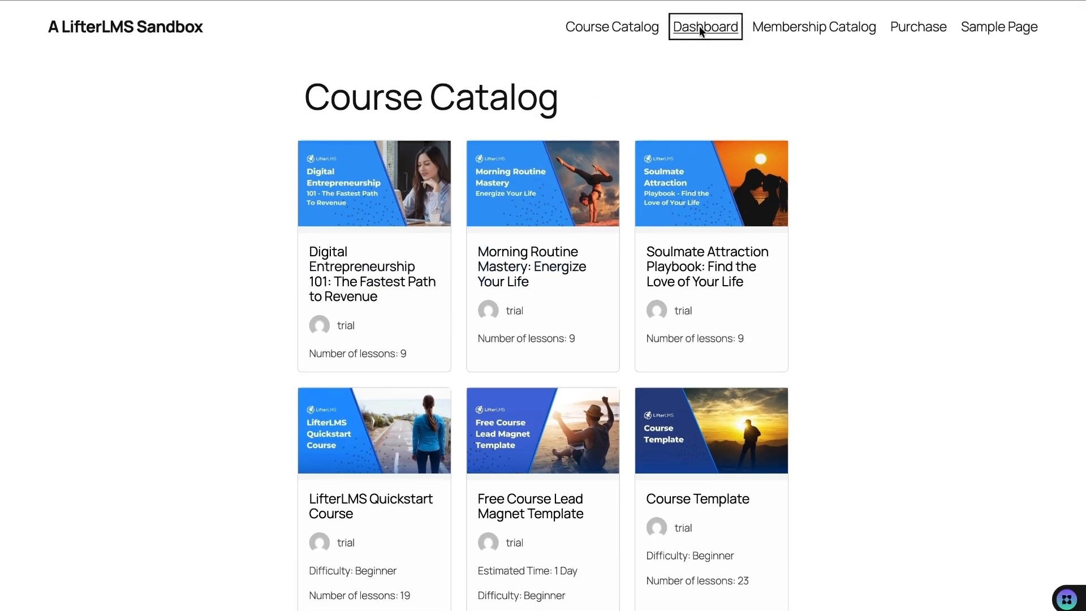
pyautogui.scroll(-10, 456, 445)
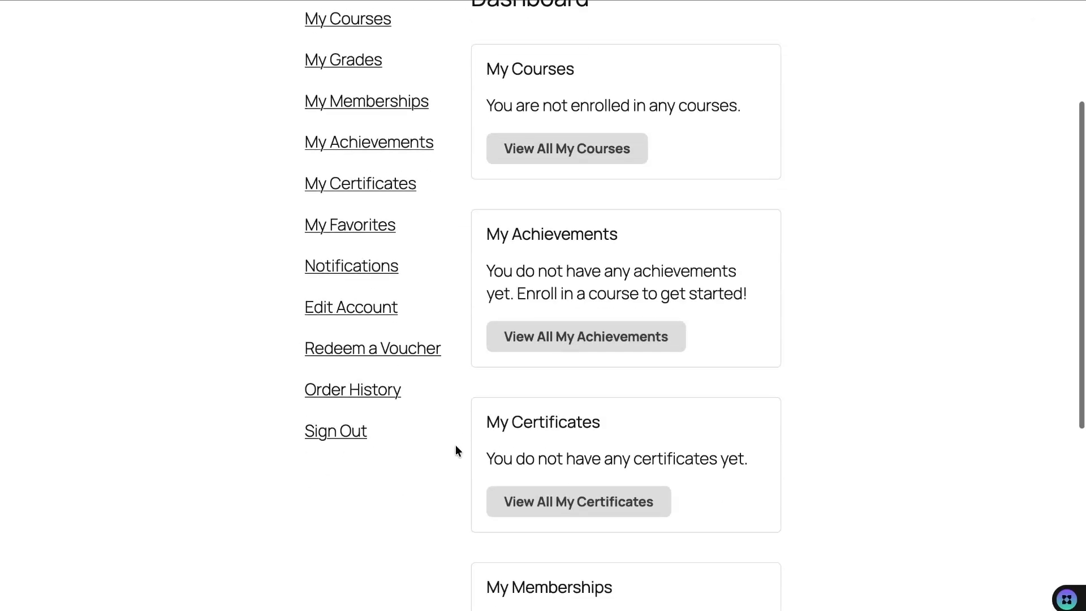
pyautogui.scroll(10, 459, 460)
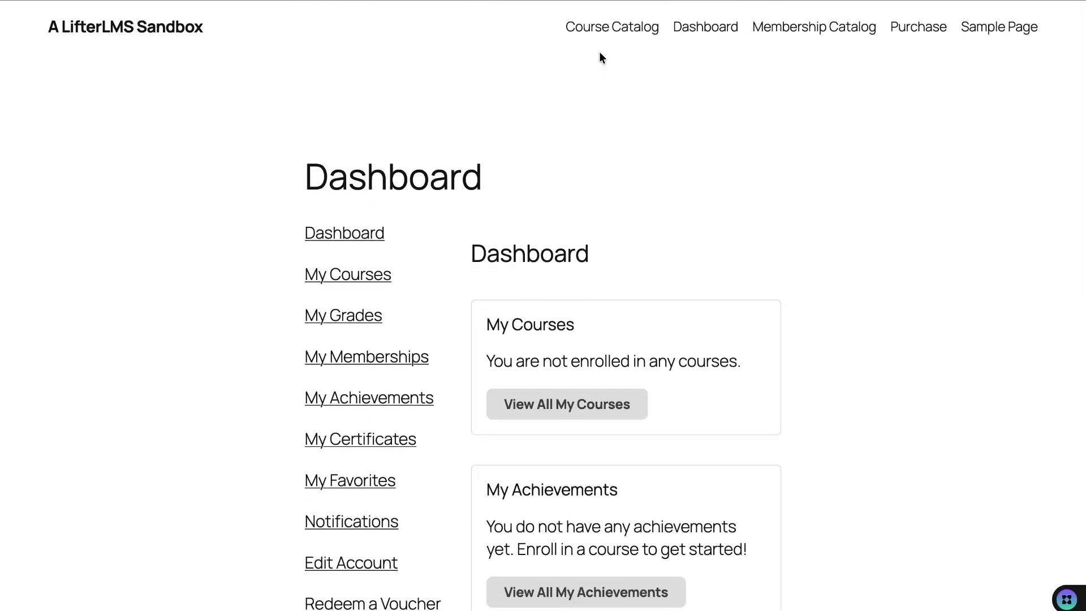
pyautogui.click(604, 35)
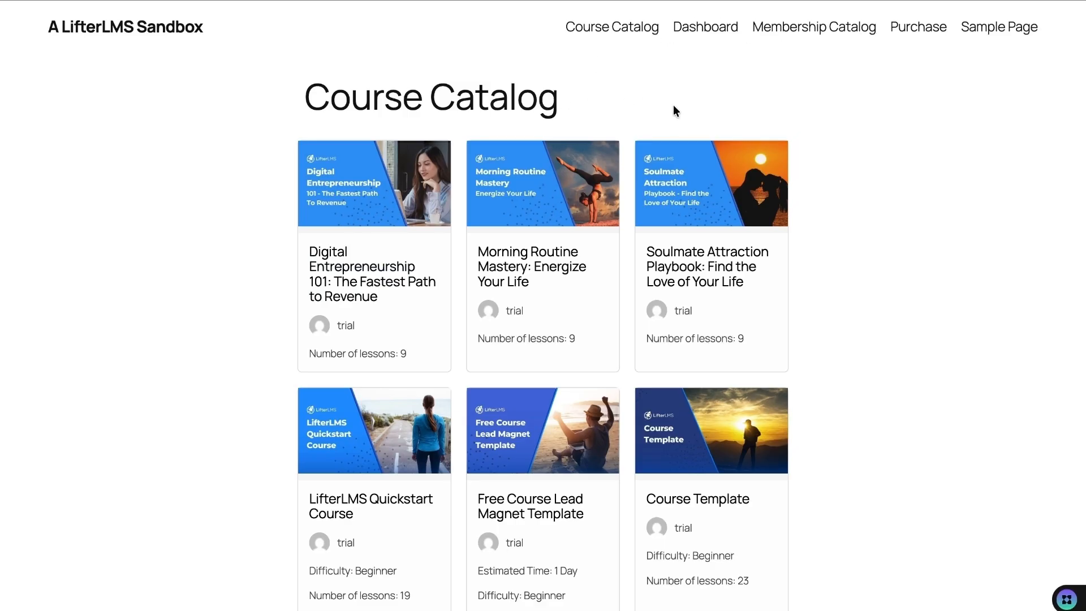
pyautogui.scroll(-1, 730, 193)
pyautogui.scroll(-3, 803, 306)
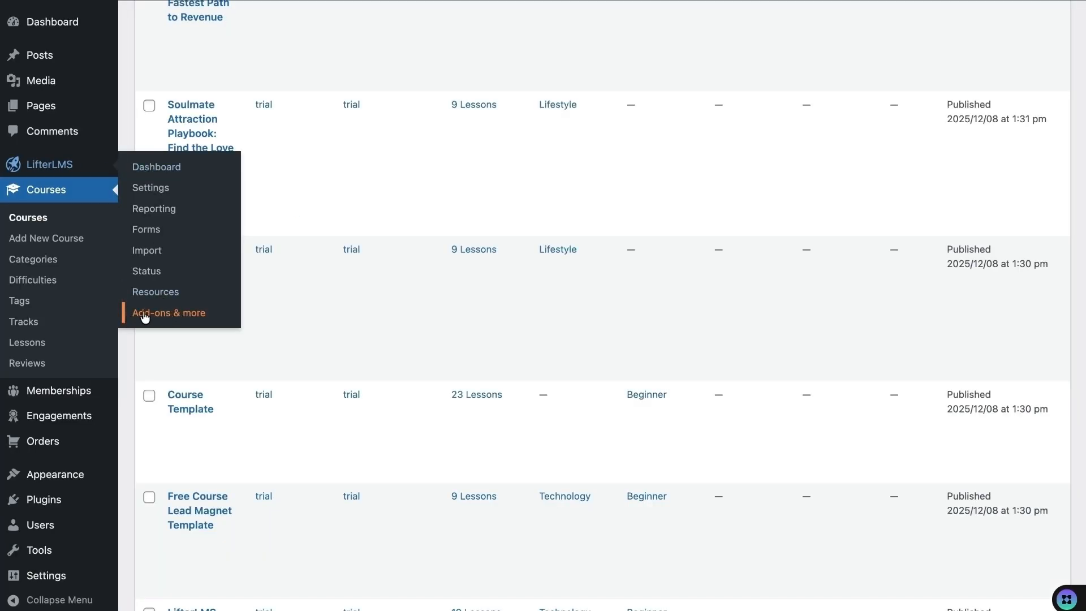
# - Open LifterLMS Add-ons & more and look at the My License Keys form, then close it
pyautogui.click(162, 314)
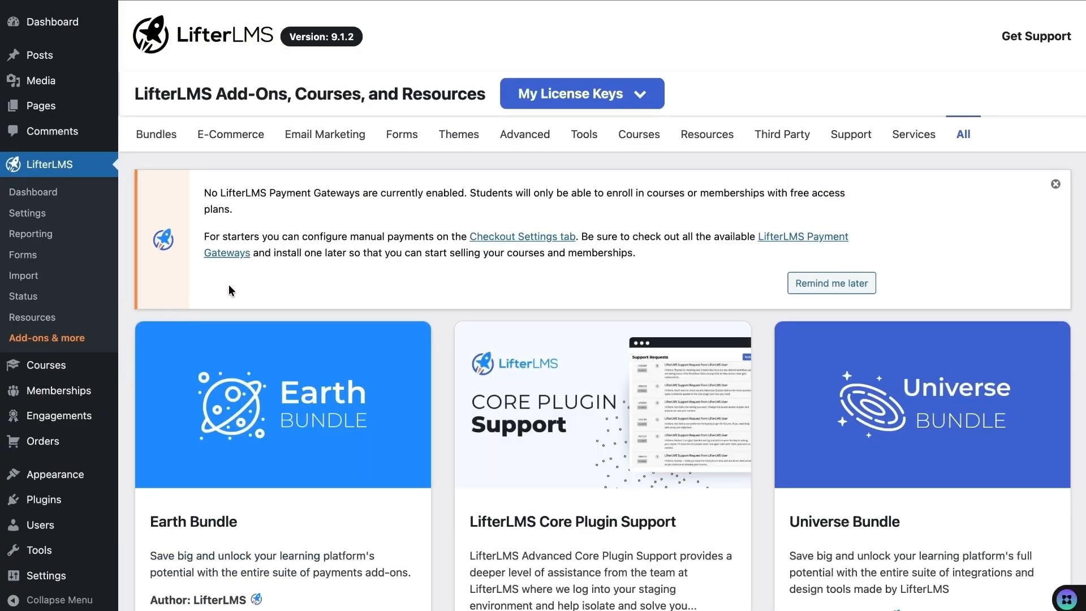
pyautogui.click(585, 103)
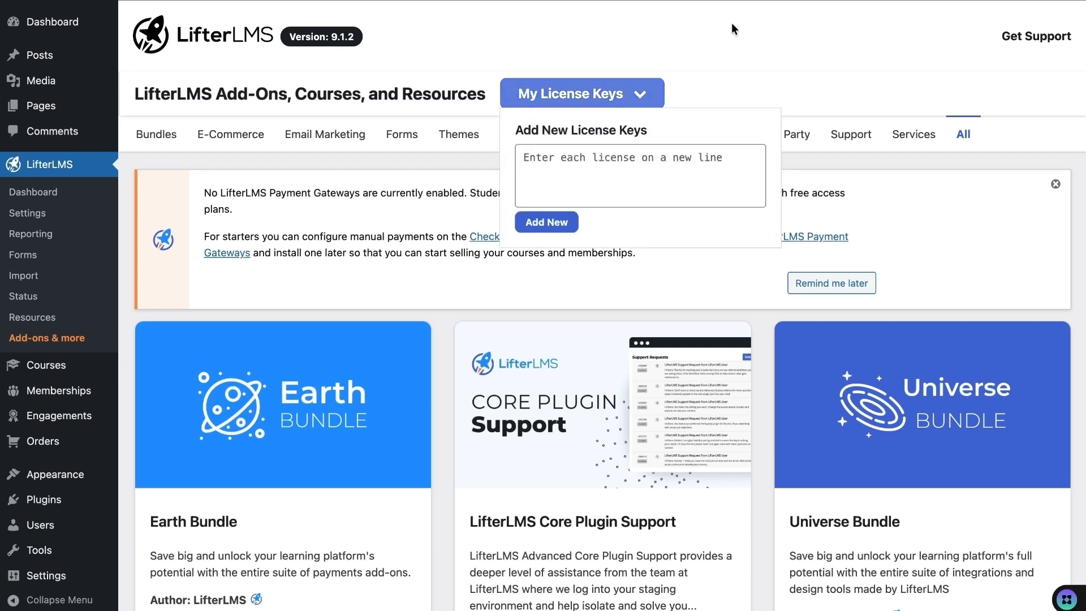
pyautogui.scroll(-2, 717, 295)
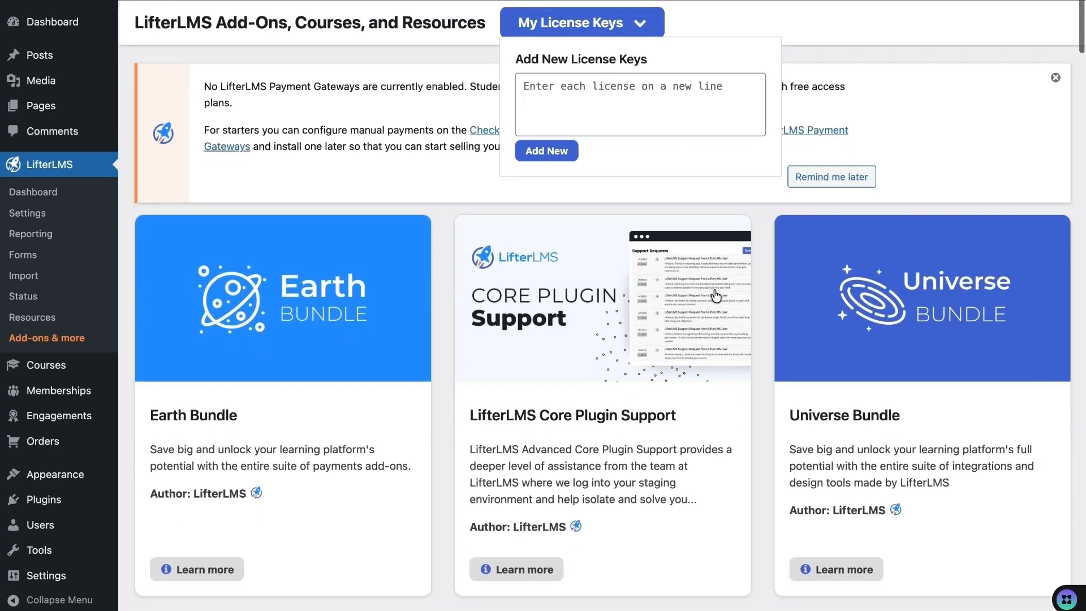
pyautogui.click(650, 25)
# - Browse the add-on cards such as Advanced Quizzes, Assignments and Groups
pyautogui.scroll(-1, 567, 299)
pyautogui.scroll(-10, 568, 299)
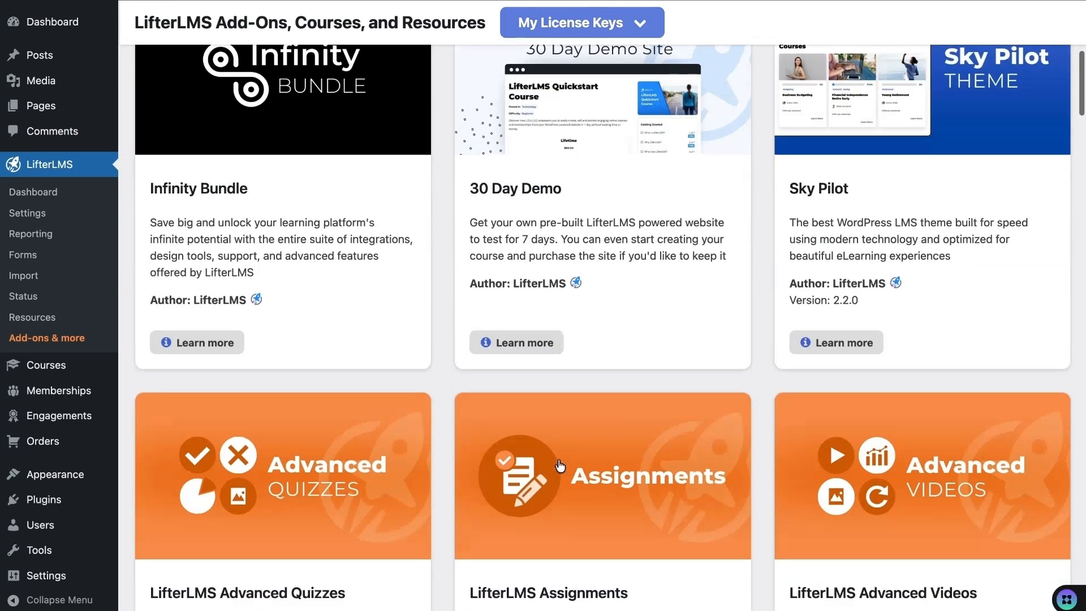
pyautogui.scroll(-4, 448, 371)
pyautogui.scroll(-5, 452, 442)
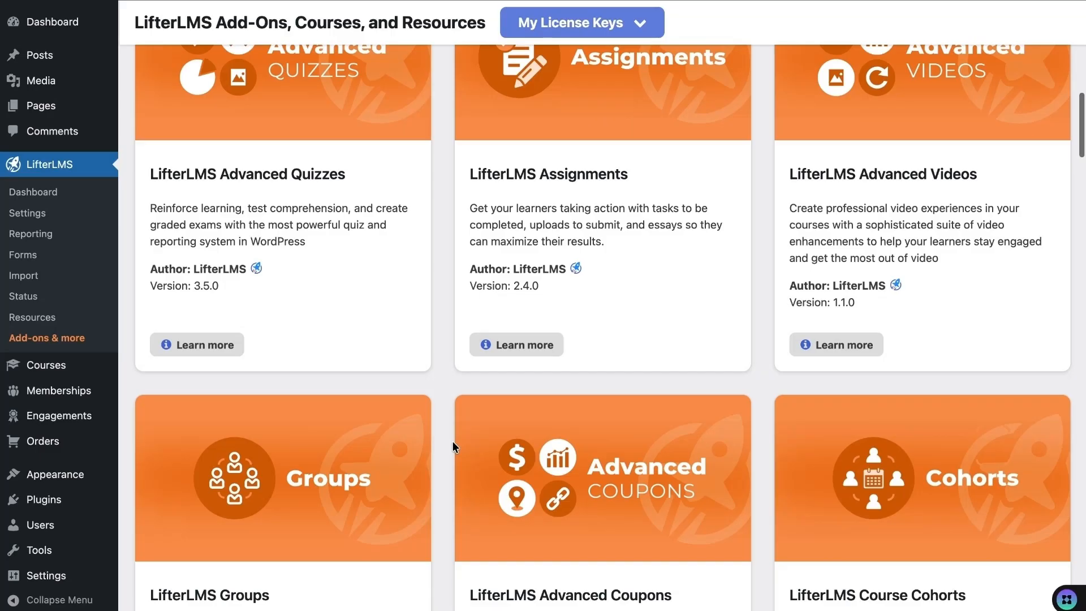
pyautogui.scroll(-3, 734, 385)
pyautogui.scroll(-4, 769, 495)
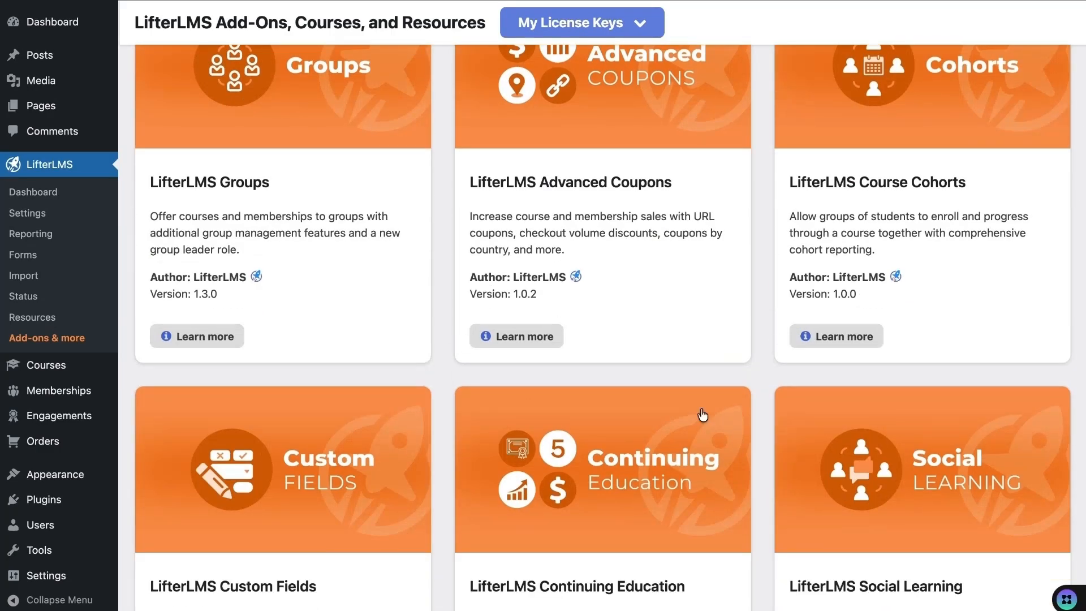
pyautogui.scroll(12, 759, 488)
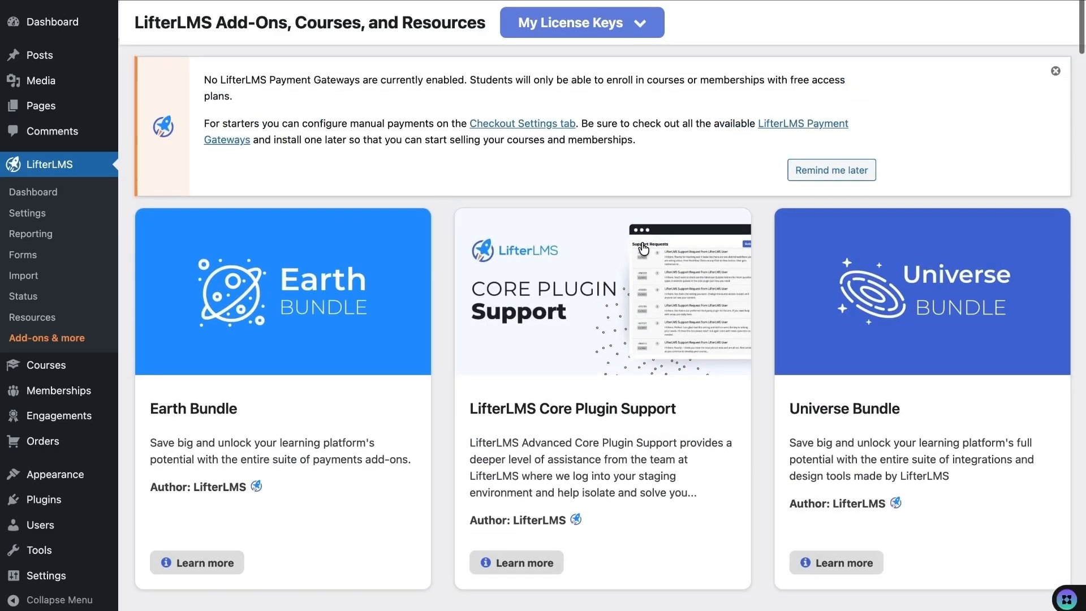
pyautogui.scroll(2, 629, 177)
pyautogui.scroll(-12, 629, 172)
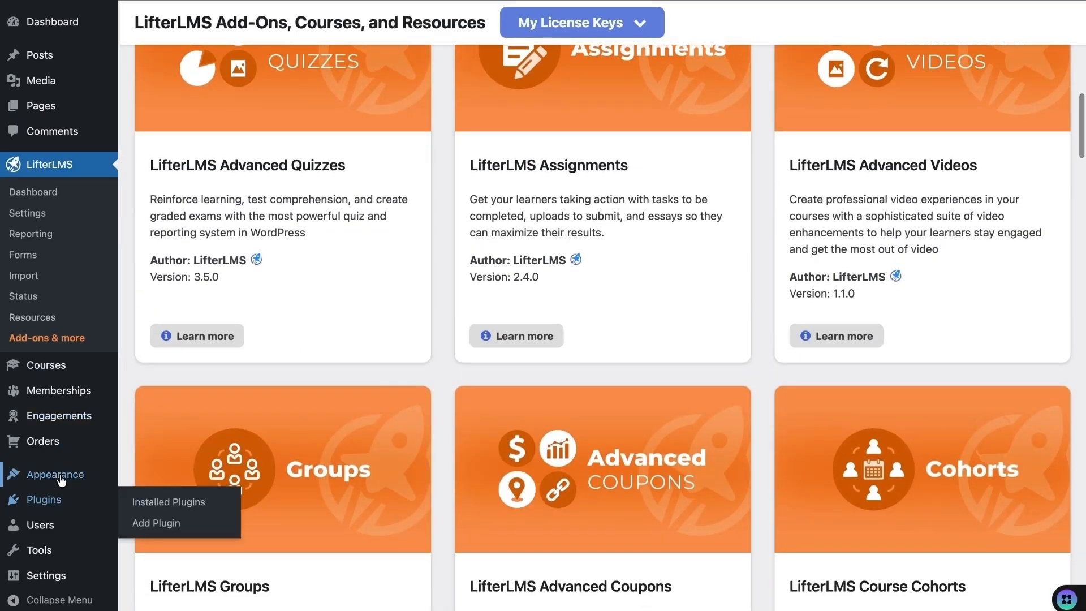
pyautogui.moveTo(47, 478)
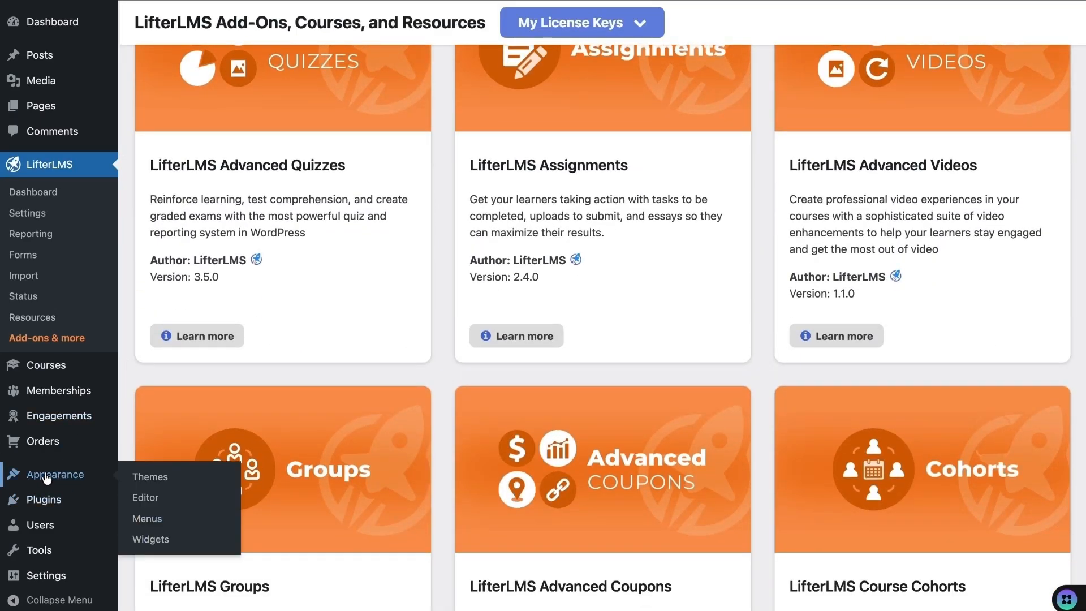
# - Upload buddyboss-theme-2.14.4.zip as a new theme from Appearance > Themes and install it
pyautogui.click(150, 478)
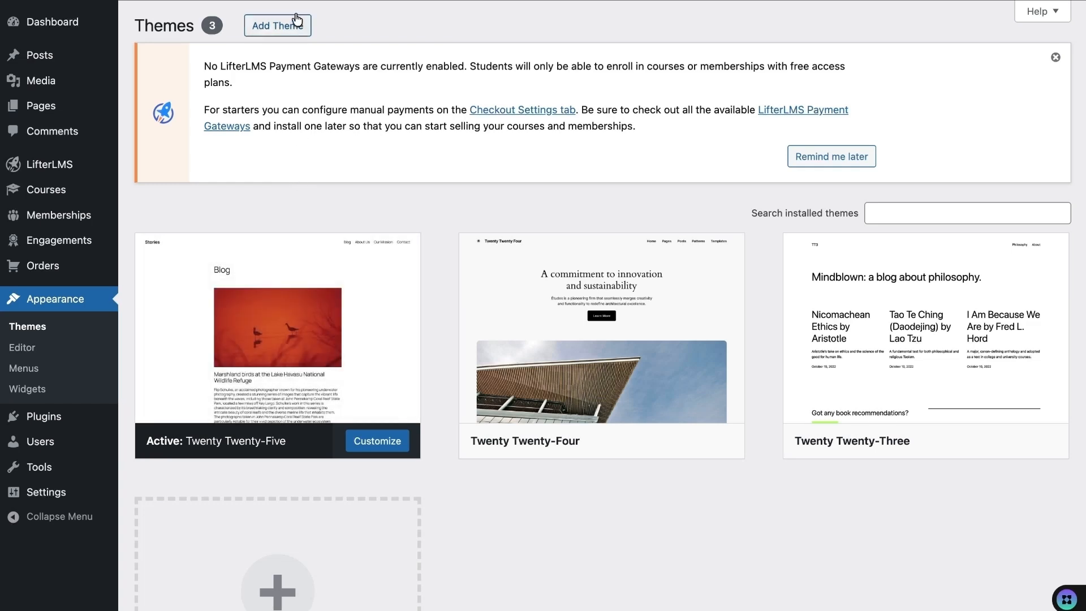
pyautogui.click(280, 33)
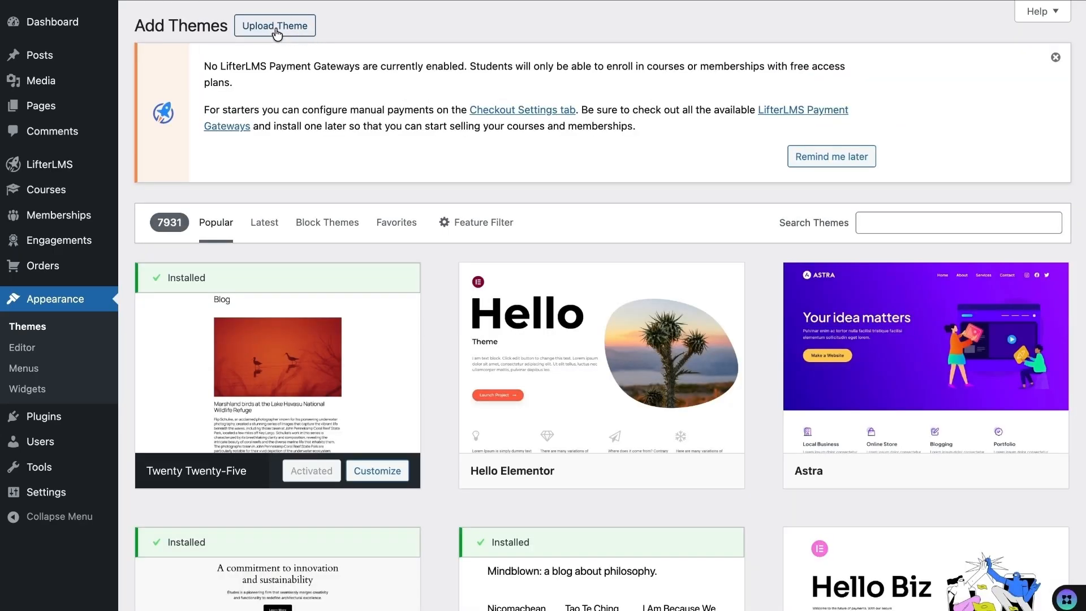
pyautogui.click(276, 33)
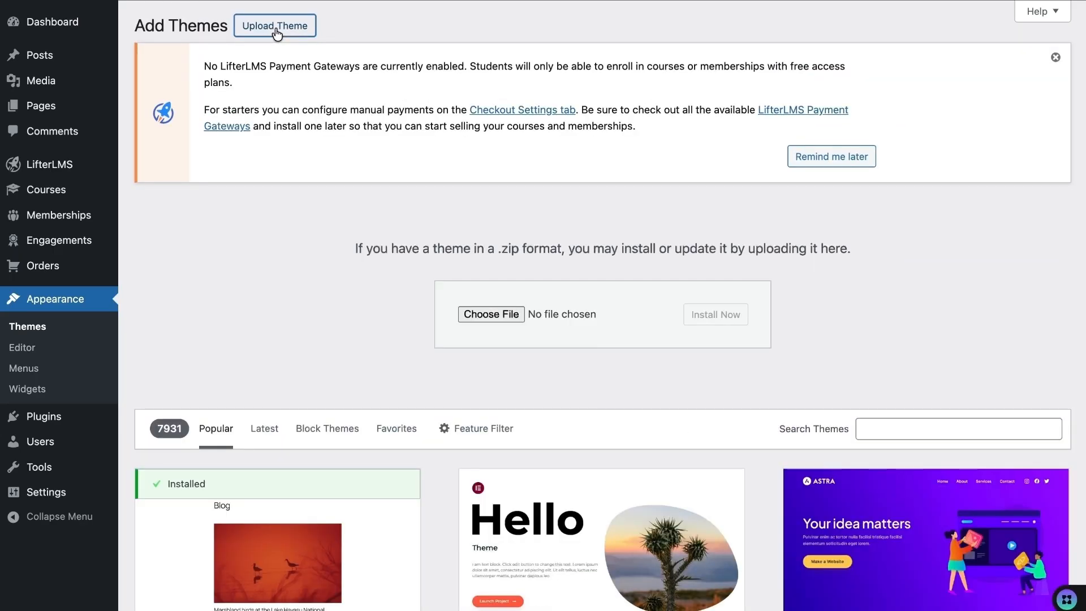
pyautogui.click(483, 313)
pyautogui.scroll(-10, 485, 318)
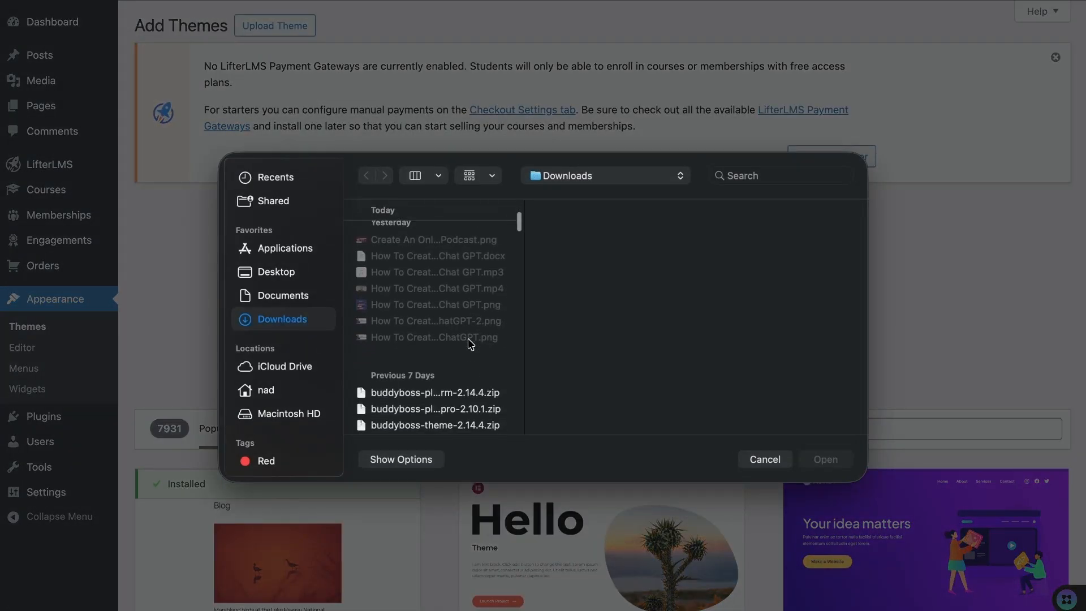
pyautogui.click(473, 378)
pyautogui.click(827, 461)
pyautogui.click(713, 319)
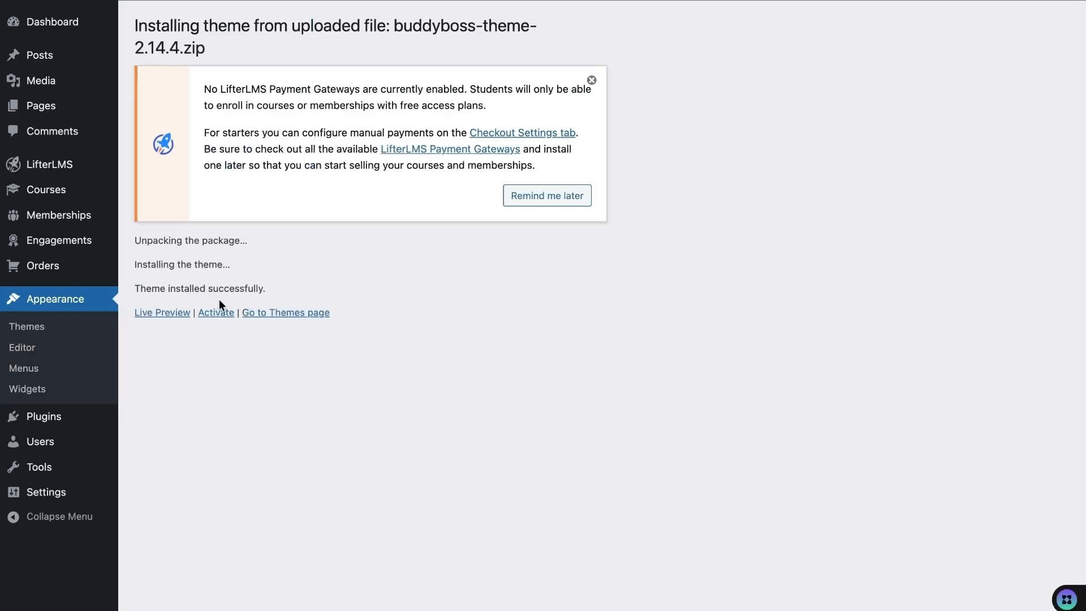
# - Activate BuddyBoss Theme and view the Free Course Lead Magnet Template course page in its new styling
pyautogui.click(220, 315)
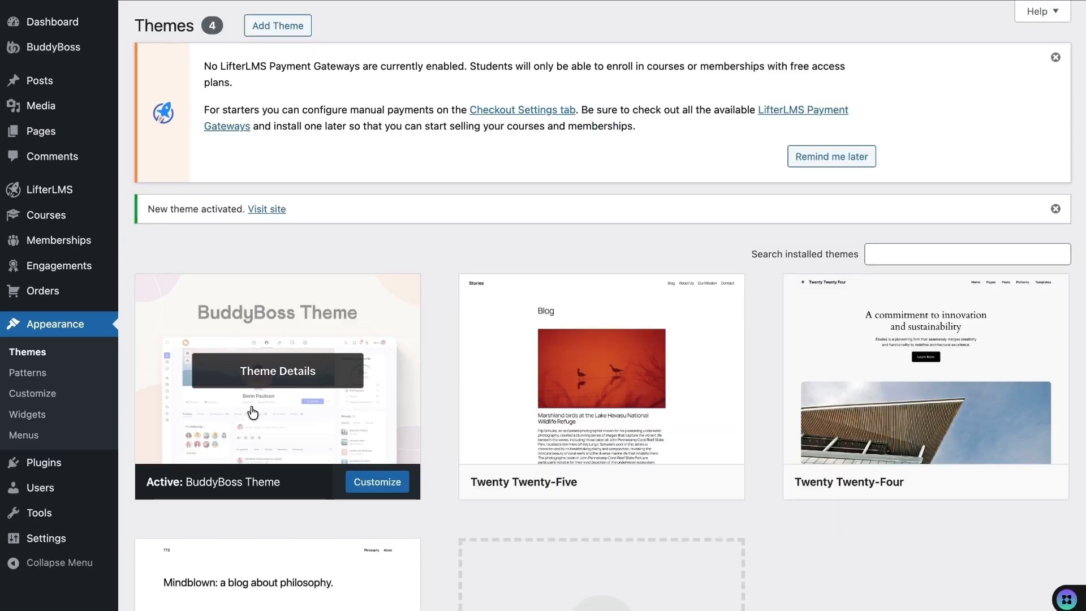
pyautogui.moveTo(51, 48)
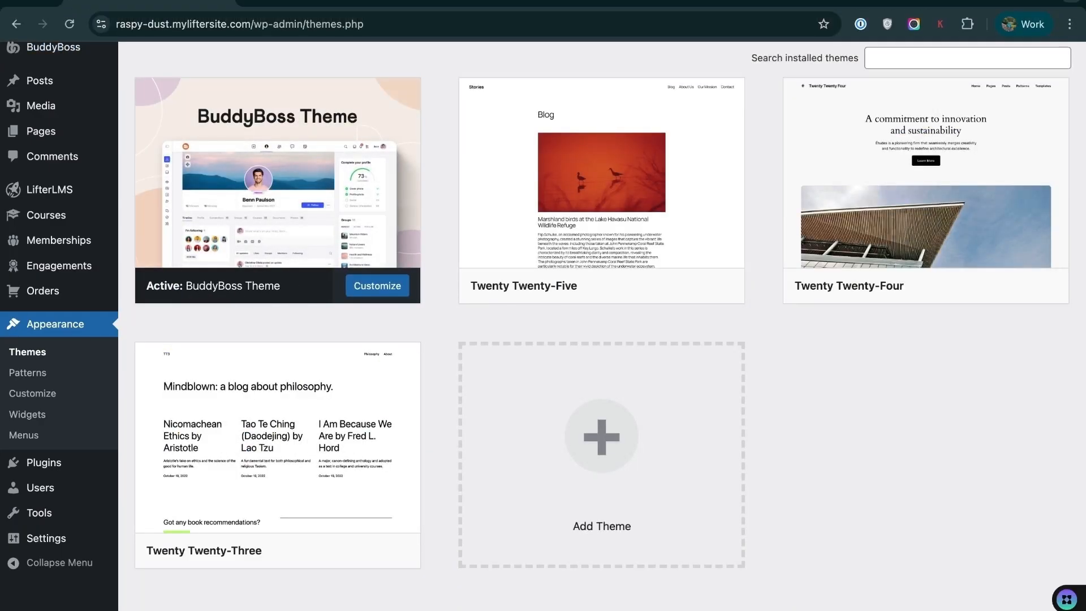
pyautogui.click(331, 2)
pyautogui.scroll(-5, 319, 242)
pyautogui.scroll(5, 319, 242)
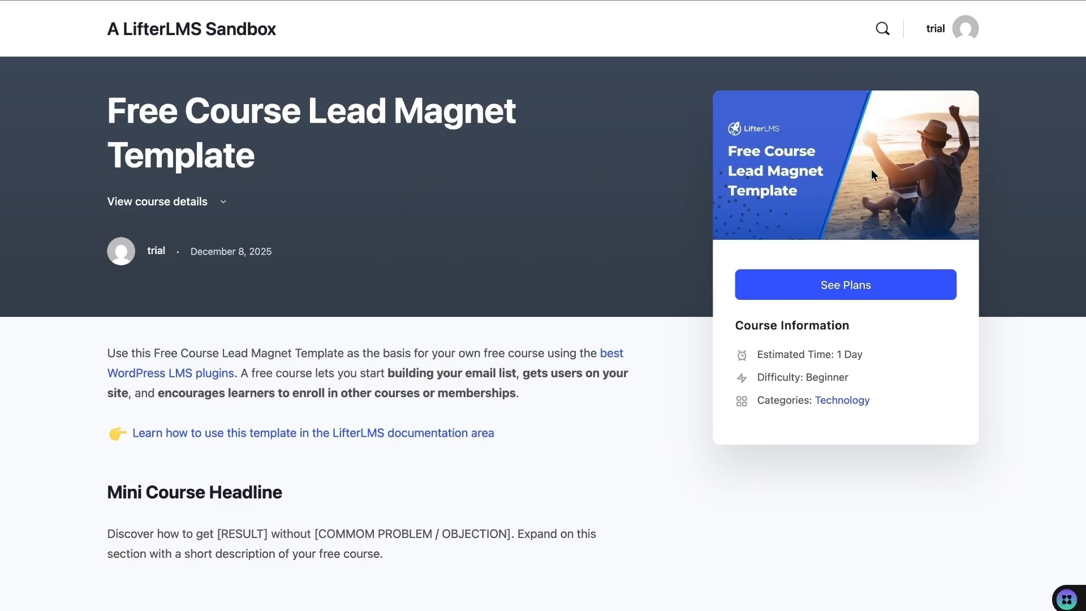
# - Look over the course page's access plans and sidebar course information
pyautogui.click(863, 289)
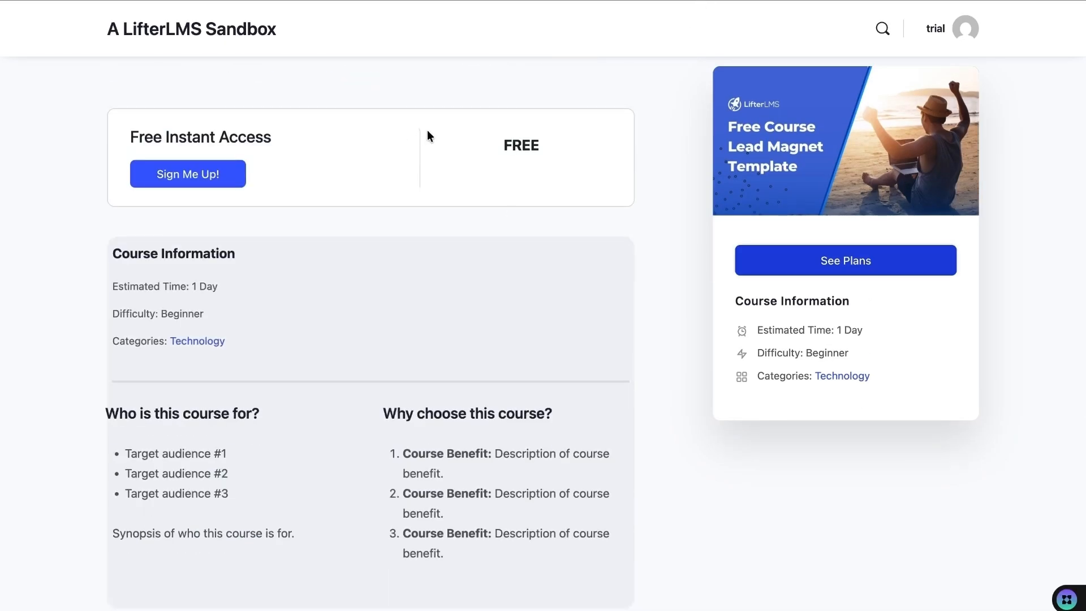
pyautogui.moveTo(728, 294); pyautogui.dragTo(861, 375)
pyautogui.click(699, 322)
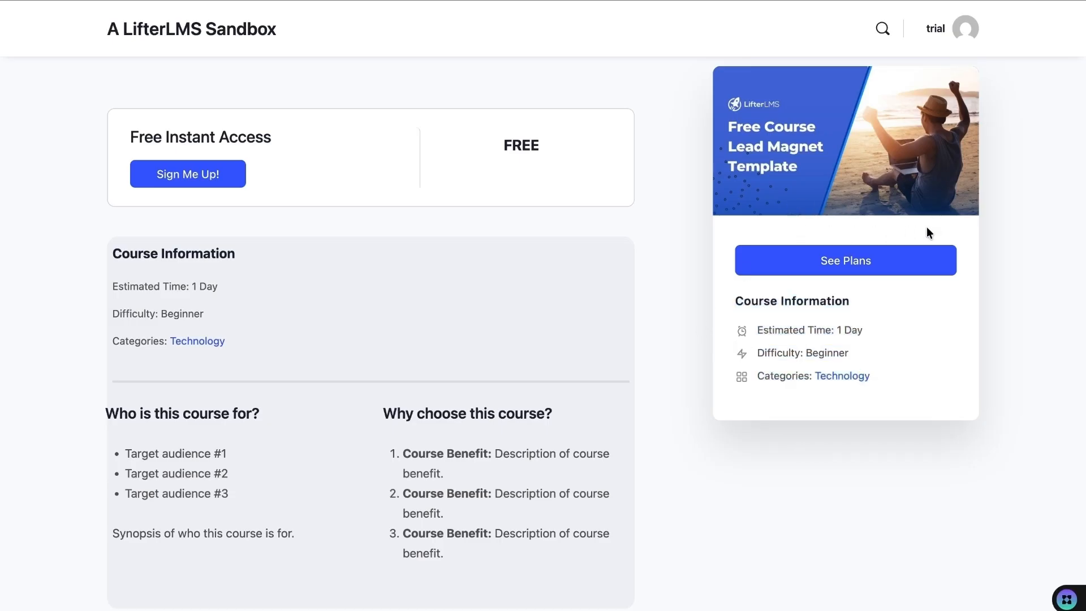
pyautogui.scroll(7, 275, 244)
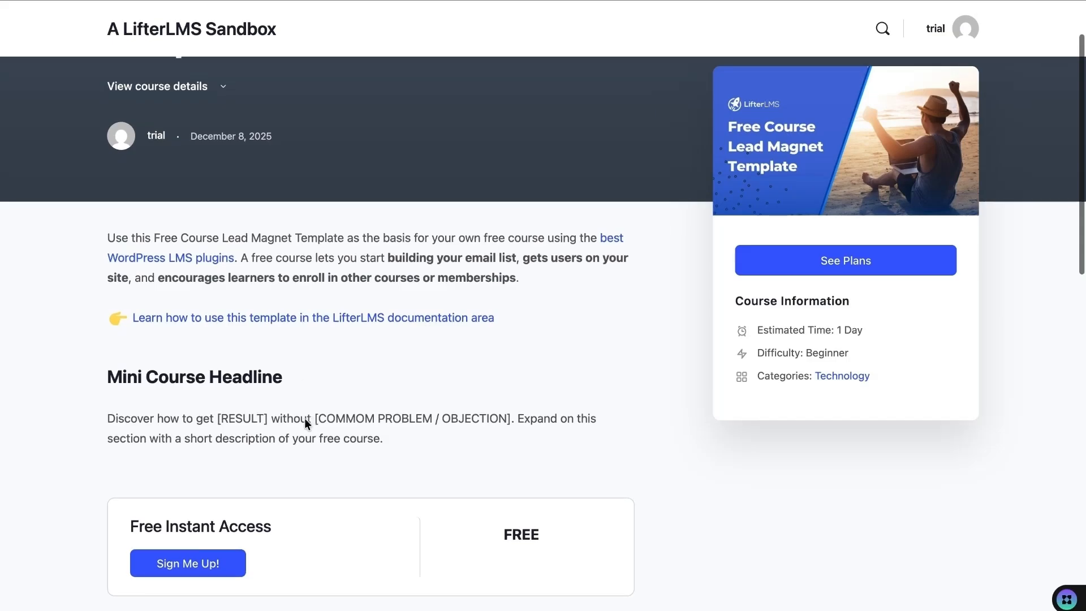
pyautogui.scroll(-8, 384, 398)
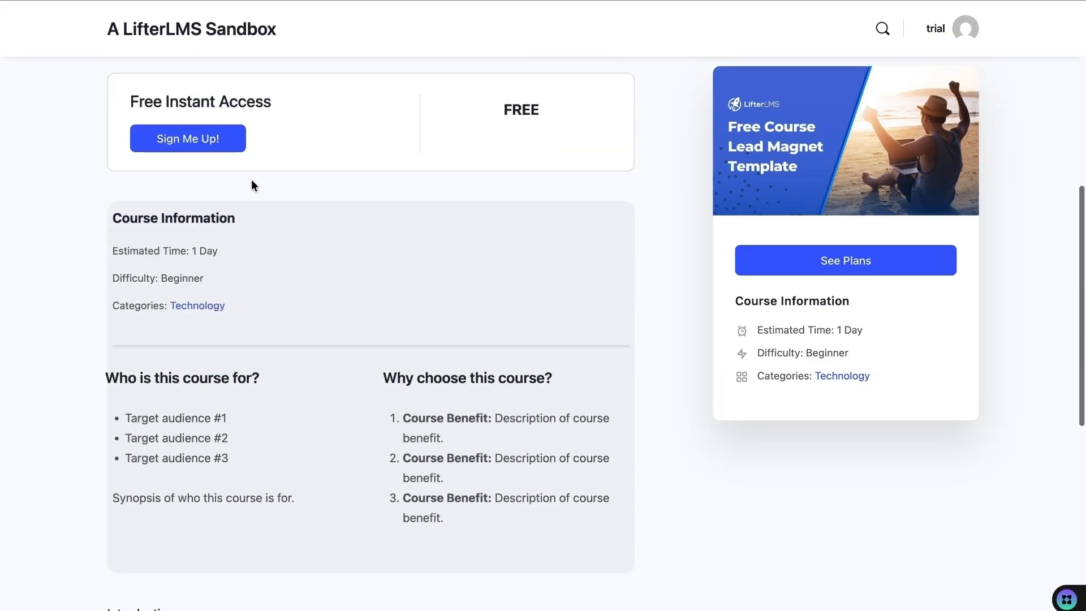
pyautogui.scroll(-3, 370, 252)
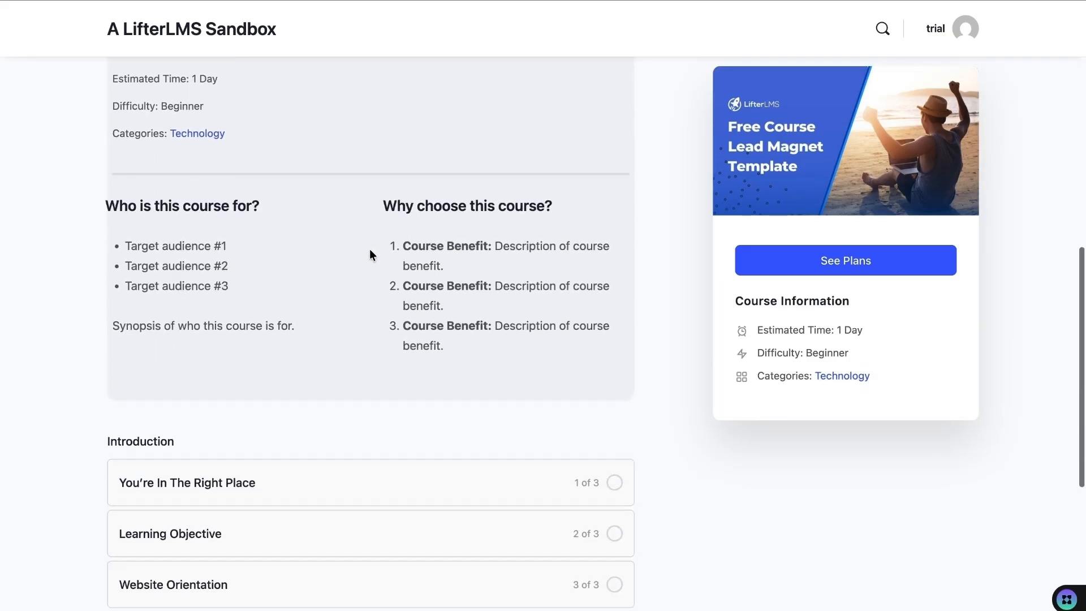
pyautogui.scroll(-3, 307, 312)
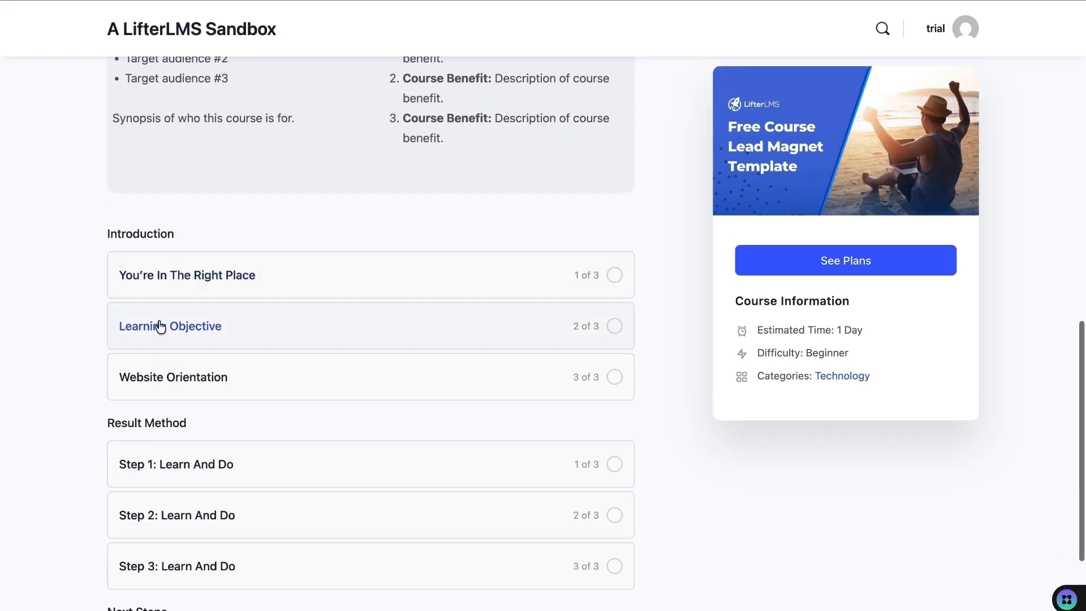
pyautogui.scroll(-5, 211, 418)
pyautogui.scroll(3, 211, 419)
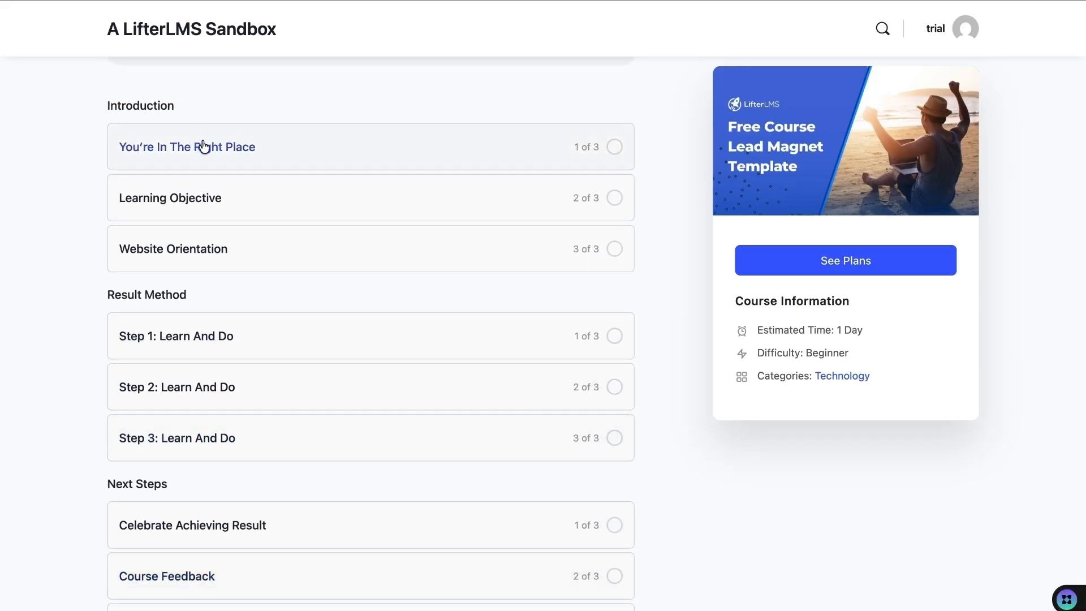
# - Open the 'You're In The Right Place' lesson and read through it
pyautogui.click(203, 146)
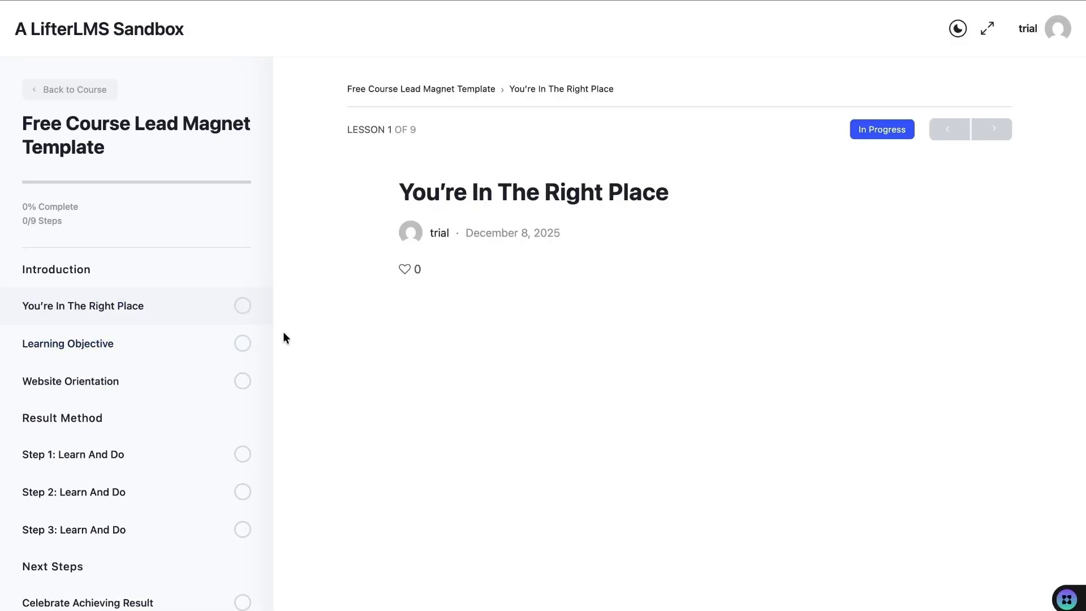
pyautogui.scroll(-3, 304, 263)
pyautogui.scroll(3, 304, 263)
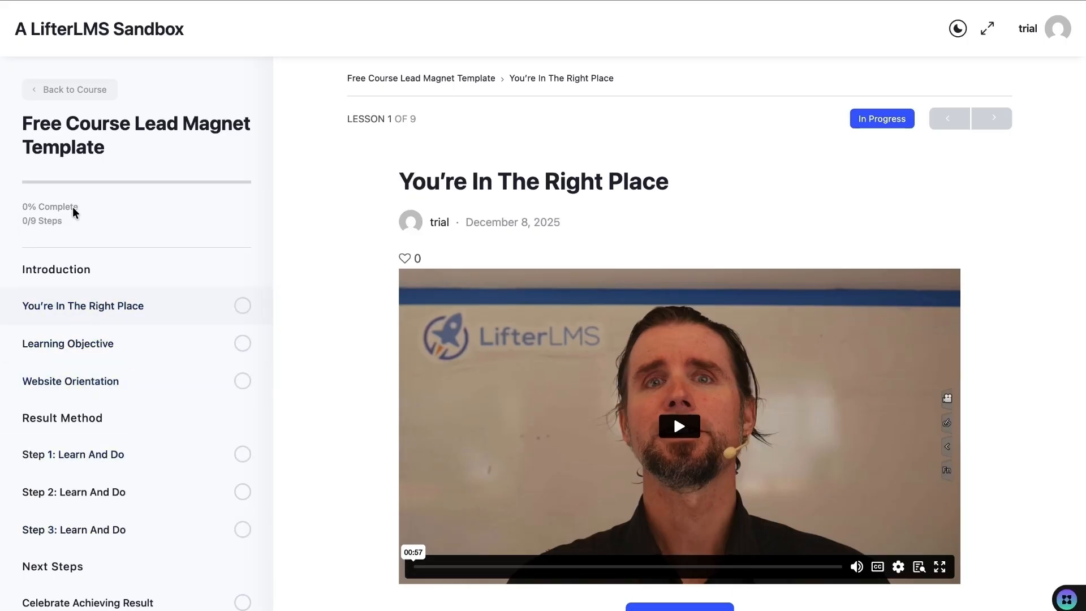
pyautogui.scroll(-1, 163, 373)
pyautogui.scroll(-3, 334, 413)
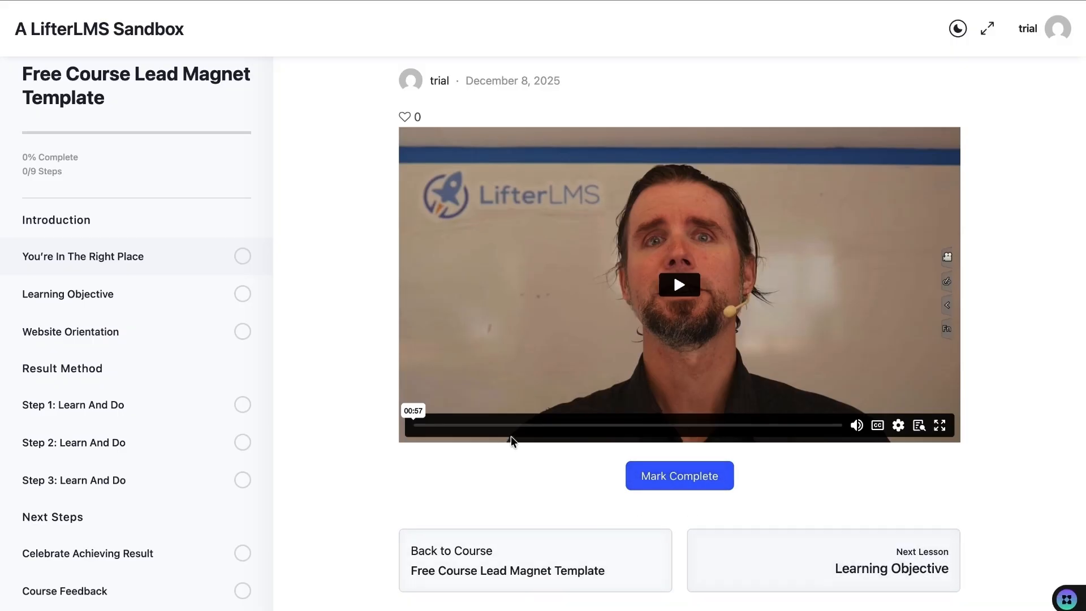
pyautogui.scroll(3, 521, 446)
pyautogui.scroll(-1, 494, 435)
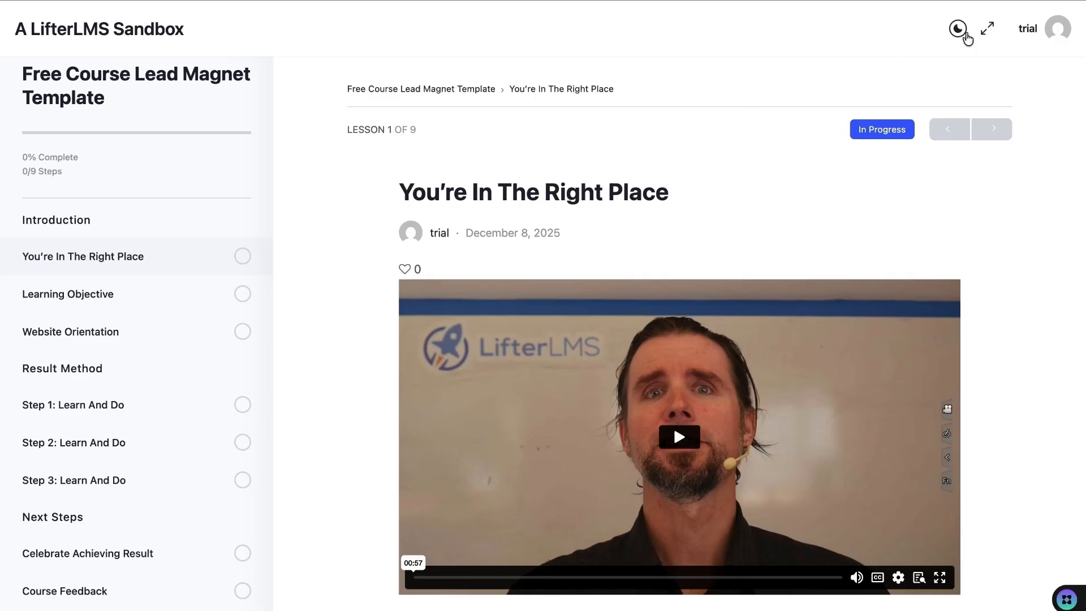
# - Try Dark Mode and full-width lesson view, then return to Light Mode with the outline
pyautogui.click(958, 29)
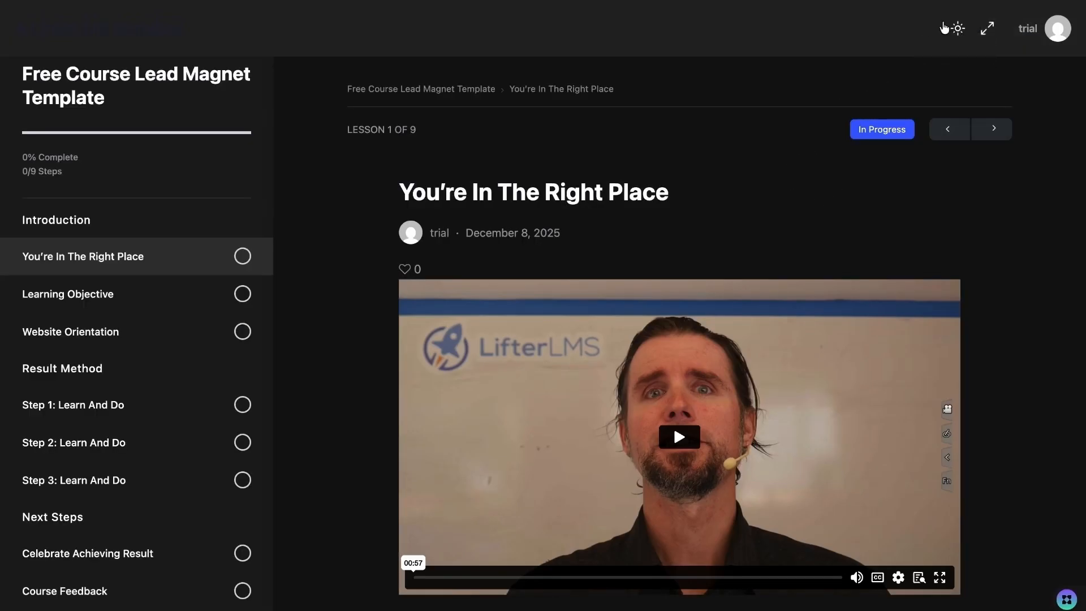
pyautogui.click(988, 30)
pyautogui.click(988, 29)
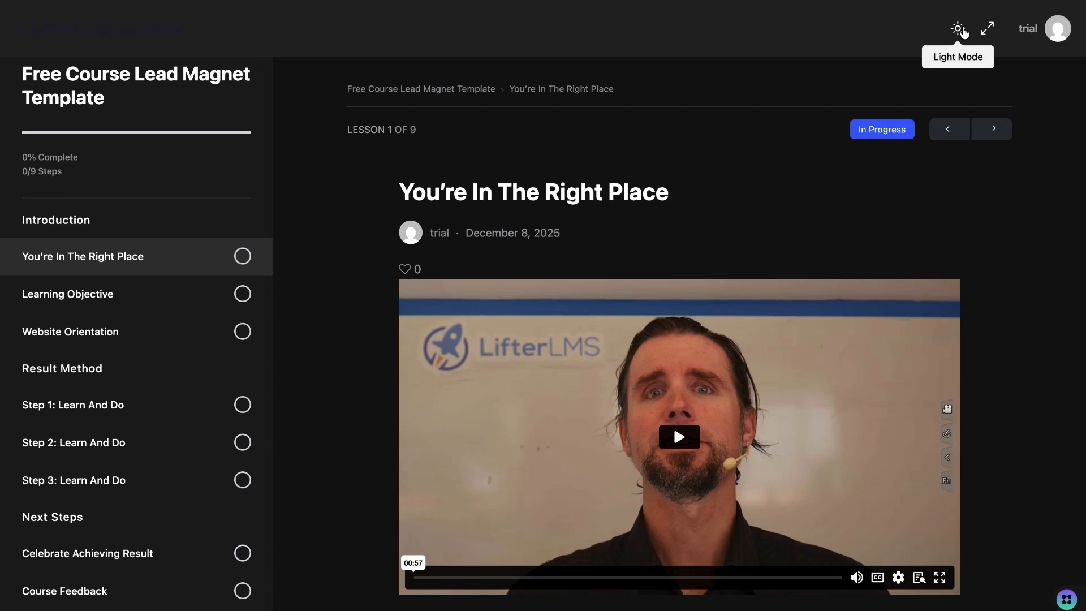
pyautogui.click(960, 30)
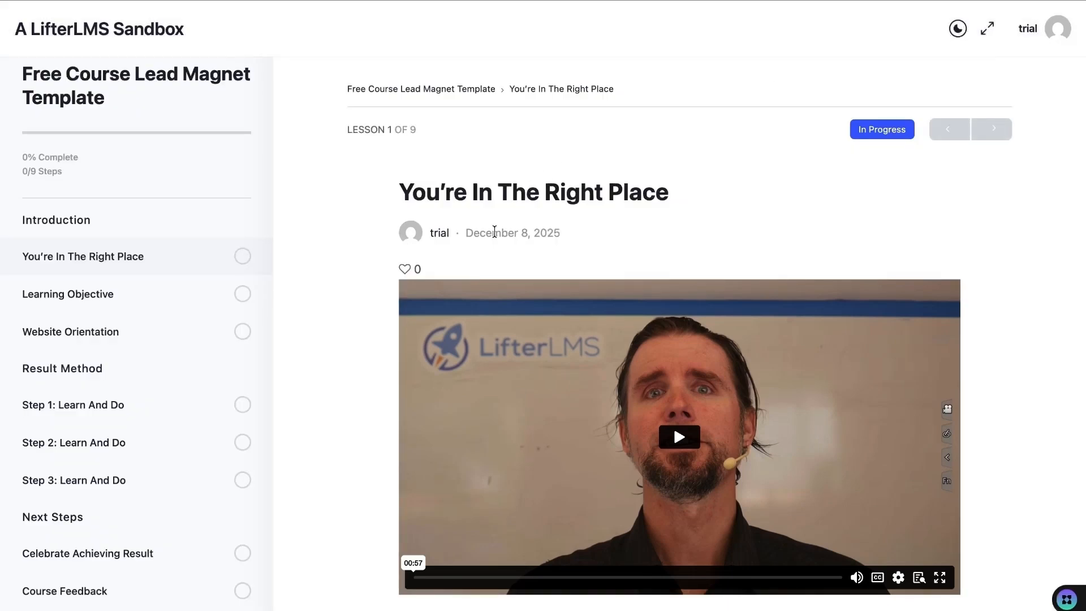
pyautogui.scroll(-2, 358, 254)
pyautogui.scroll(2, 359, 254)
# - Create a new course titled 'My Test Course'
pyautogui.moveTo(85, 7)
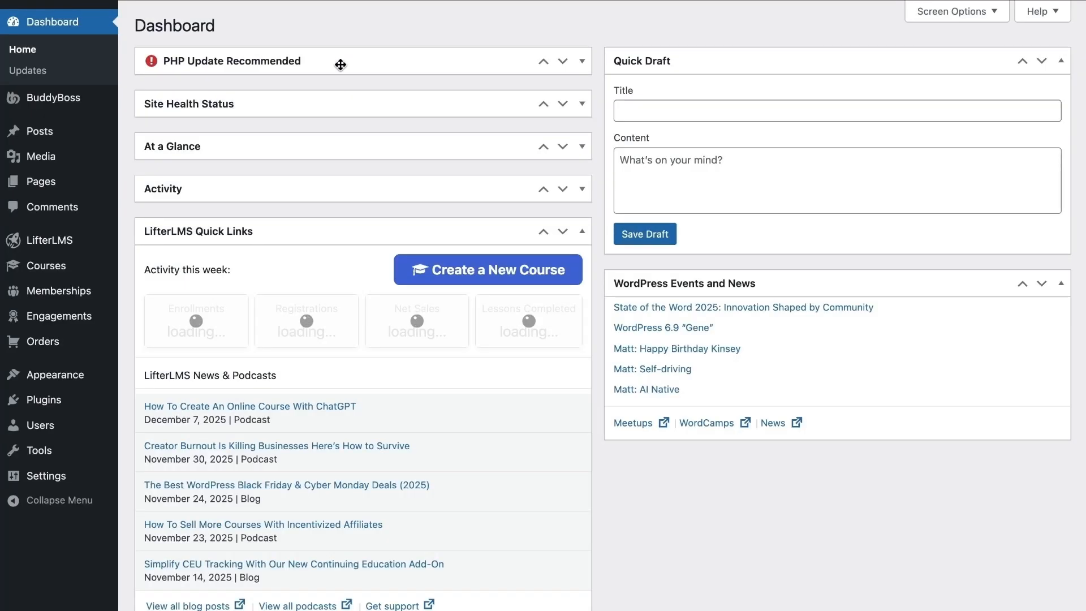
pyautogui.scroll(-1, 130, 226)
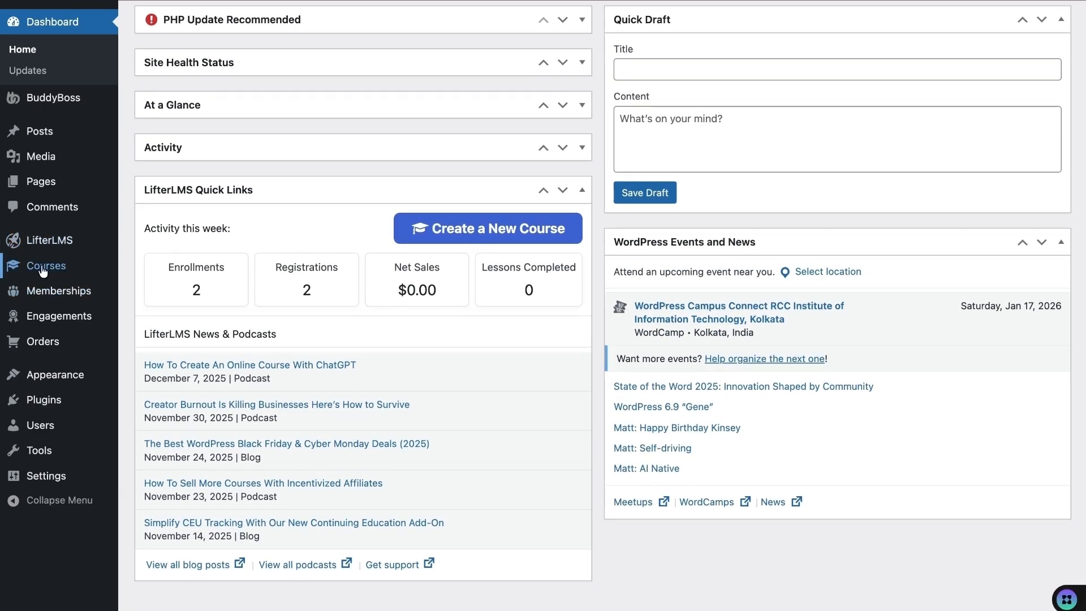
pyautogui.moveTo(50, 272)
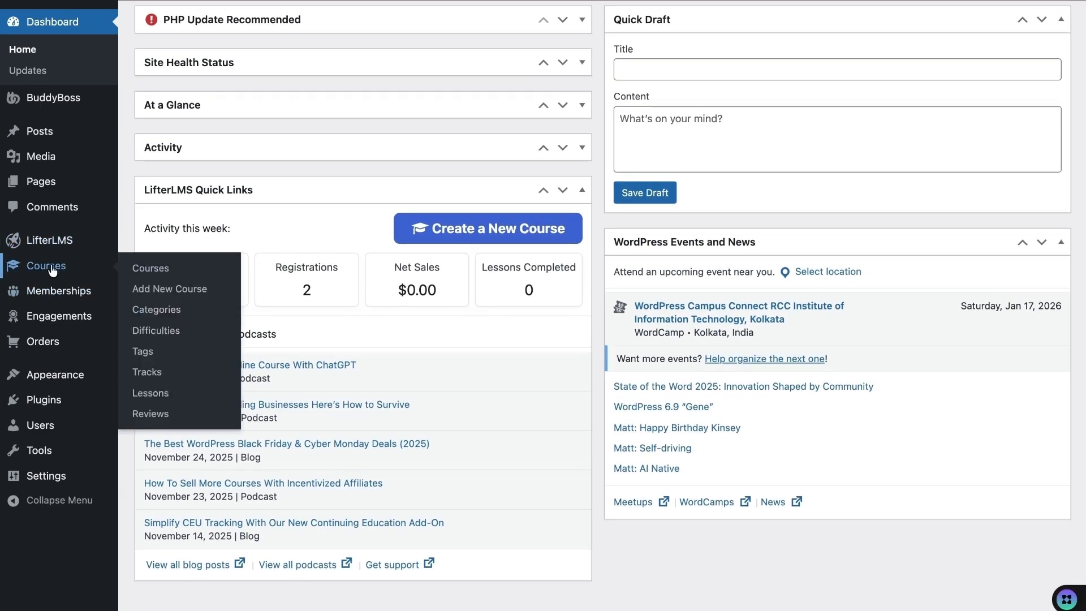
pyautogui.click(154, 292)
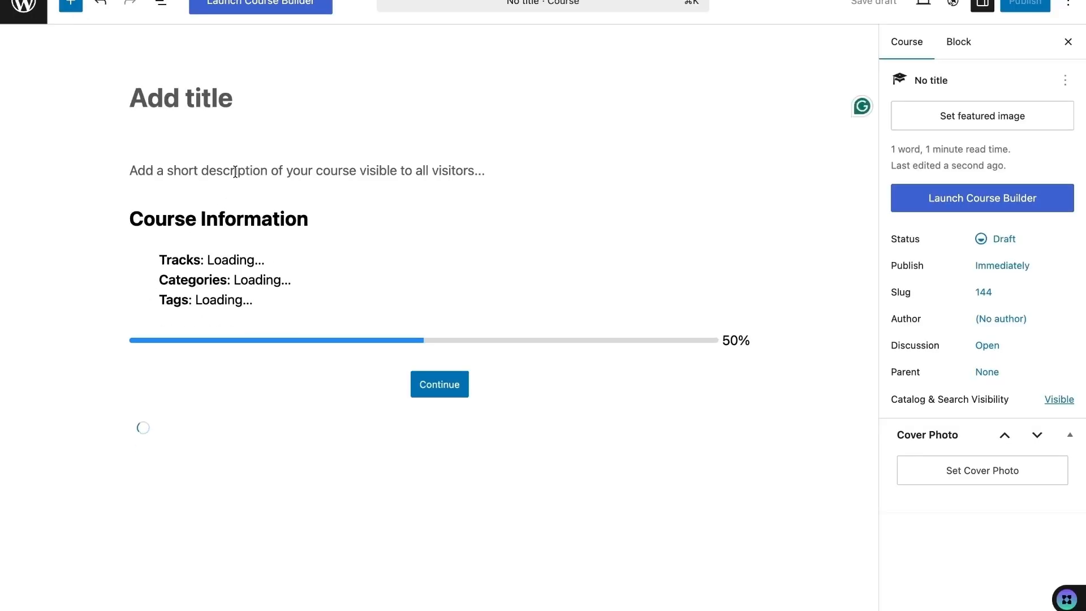
pyautogui.write('My Test Course')
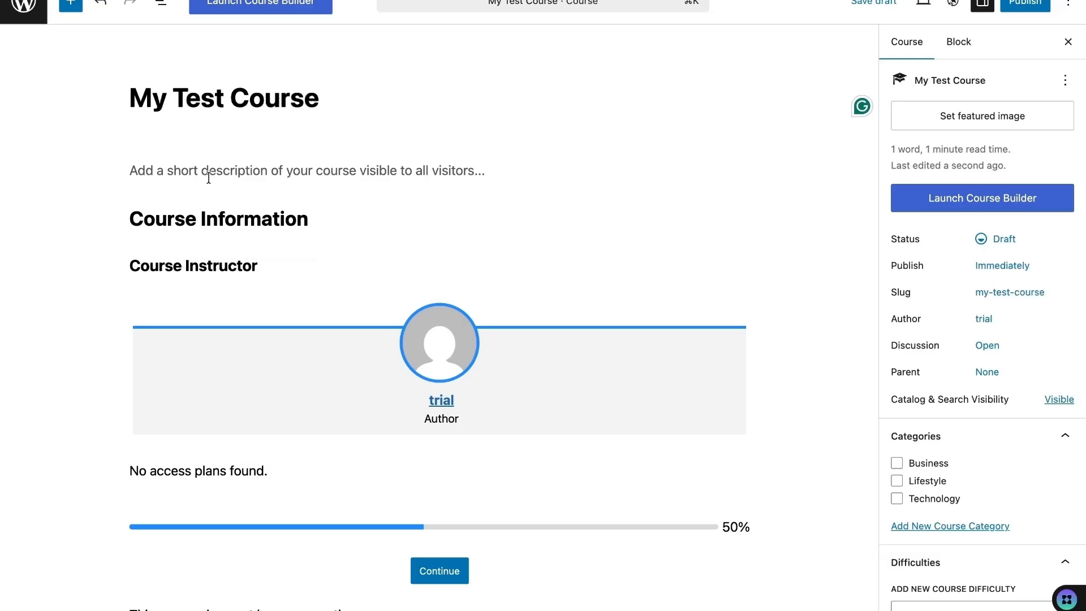
# - Paste the template's introductory paragraphs as the course description
pyautogui.click(204, 178)
pyautogui.write('Use this Course Template as the structure for you to build your own course. The template provides a solid course sales page and instructional design lesson framework for your course syllabus. 👉 Learn how to use this template in the LifterLMS documentation area')
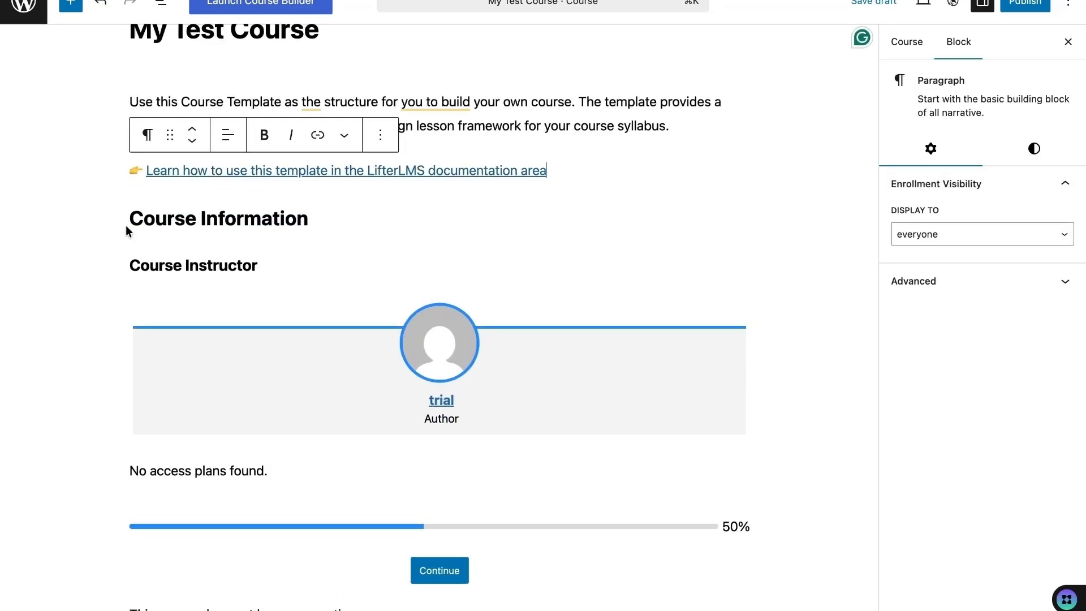
pyautogui.click(124, 226)
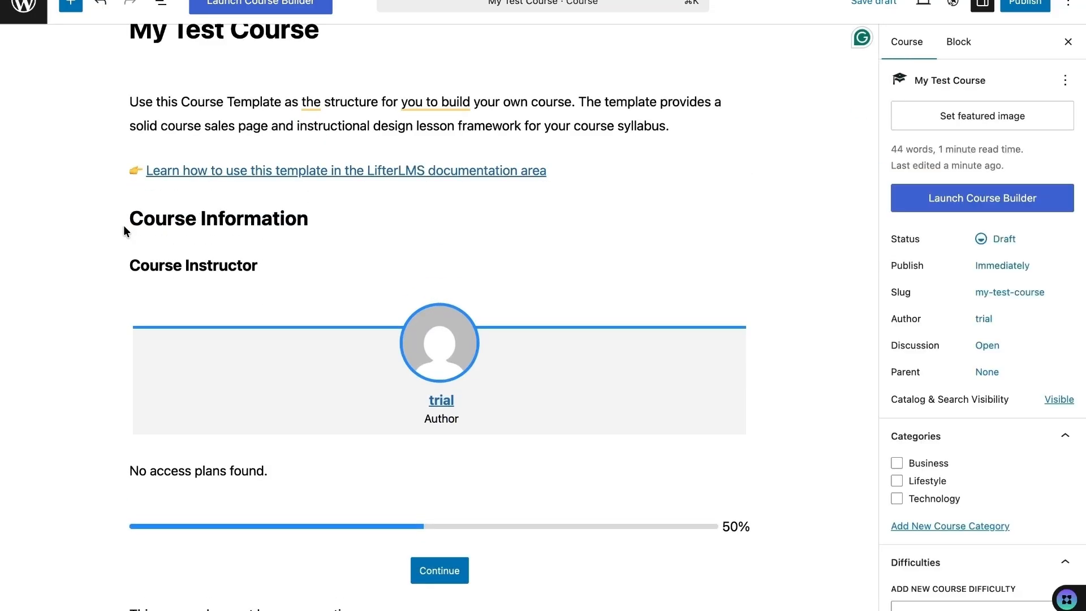
pyautogui.scroll(-5, 323, 224)
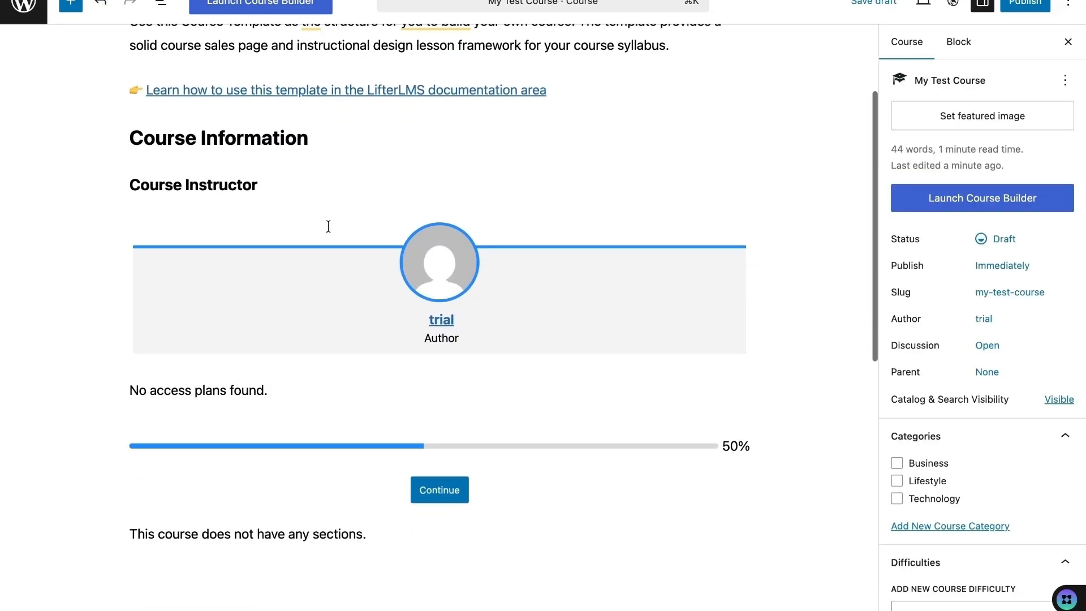
pyautogui.scroll(-8, 265, 460)
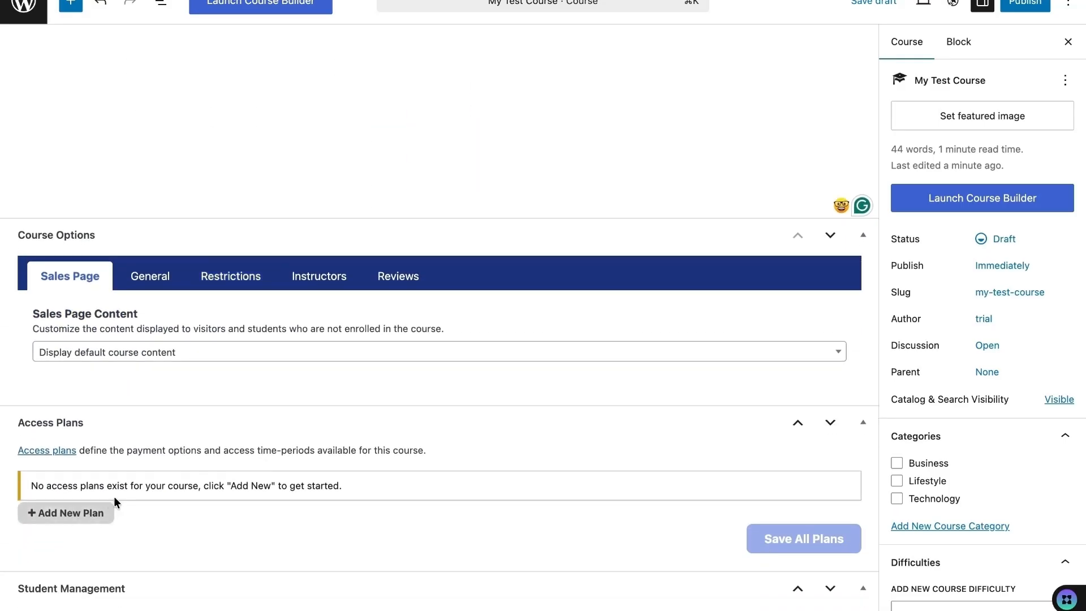
# - Add a visible Free access plan titled 'Free Plan'
pyautogui.click(91, 512)
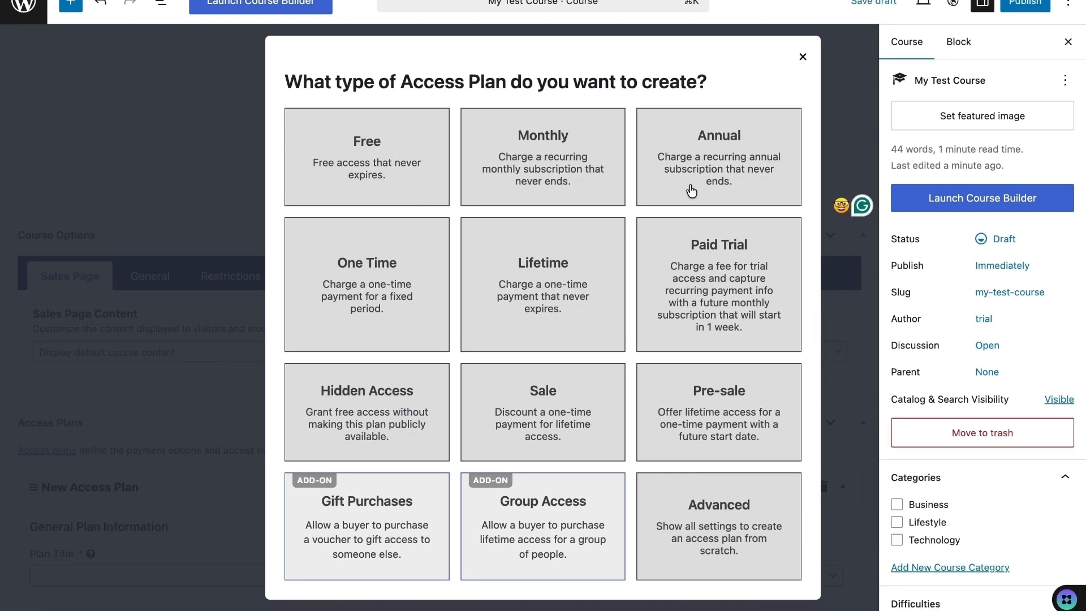
pyautogui.click(398, 203)
pyautogui.scroll(5, 284, 388)
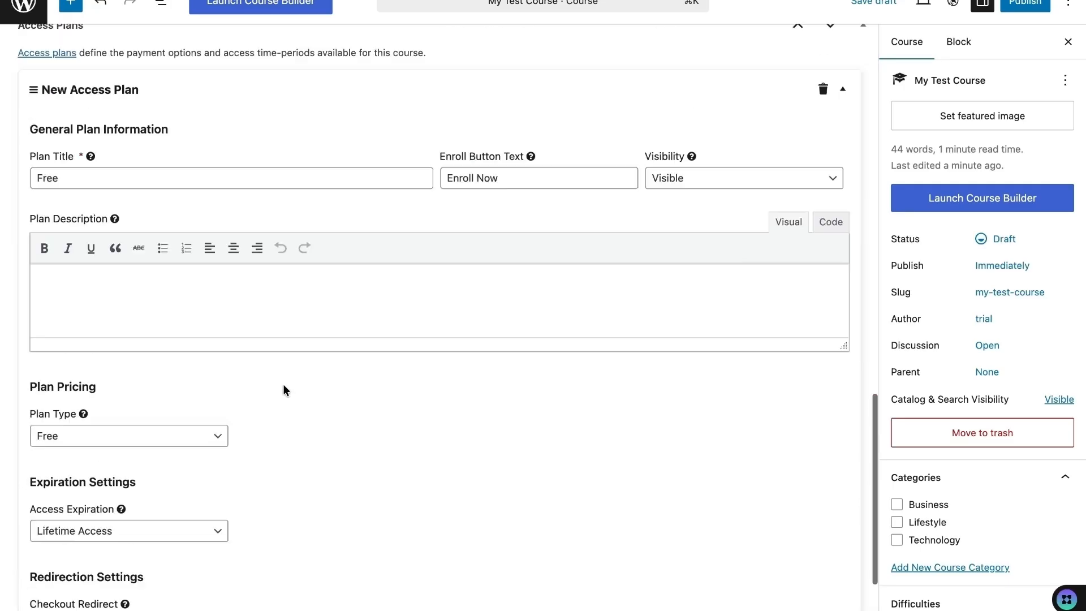
pyautogui.scroll(-1, 190, 396)
pyautogui.click(116, 275)
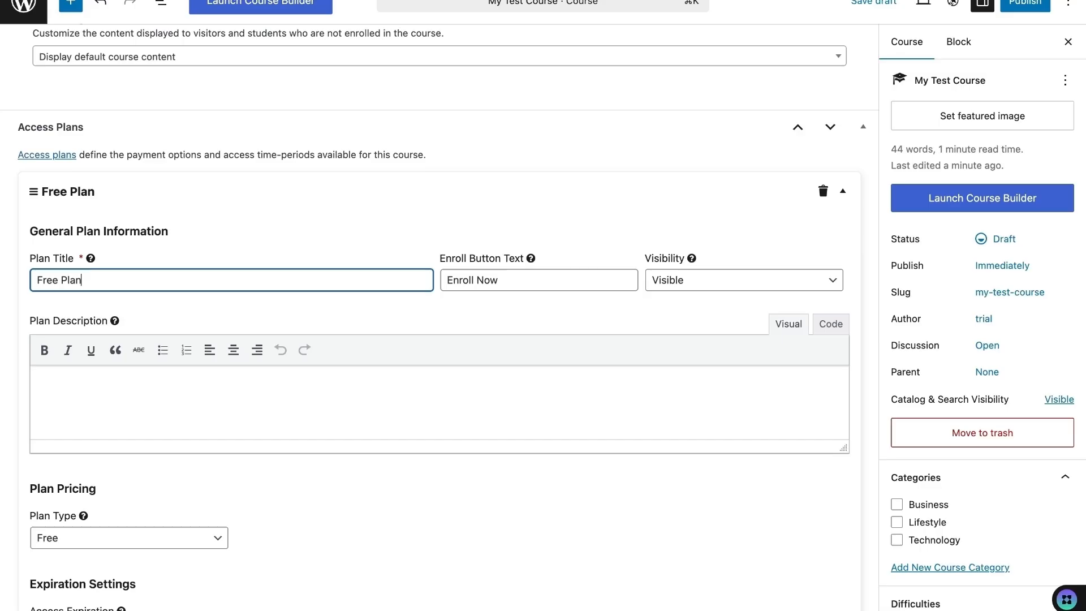
pyautogui.click(311, 223)
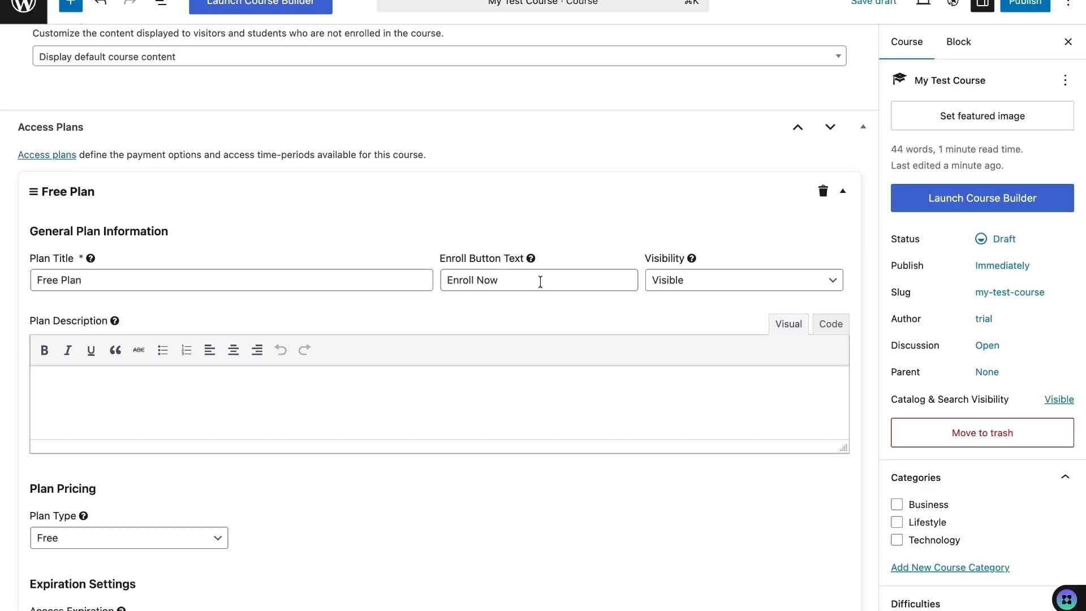
pyautogui.click(679, 279)
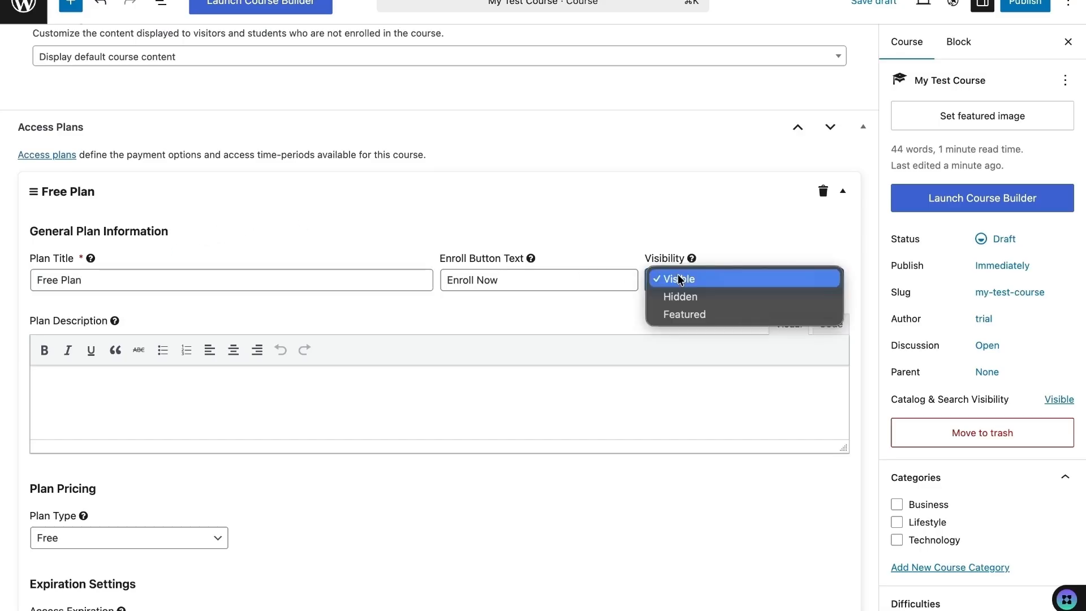
pyautogui.click(680, 280)
pyautogui.scroll(-5, 595, 235)
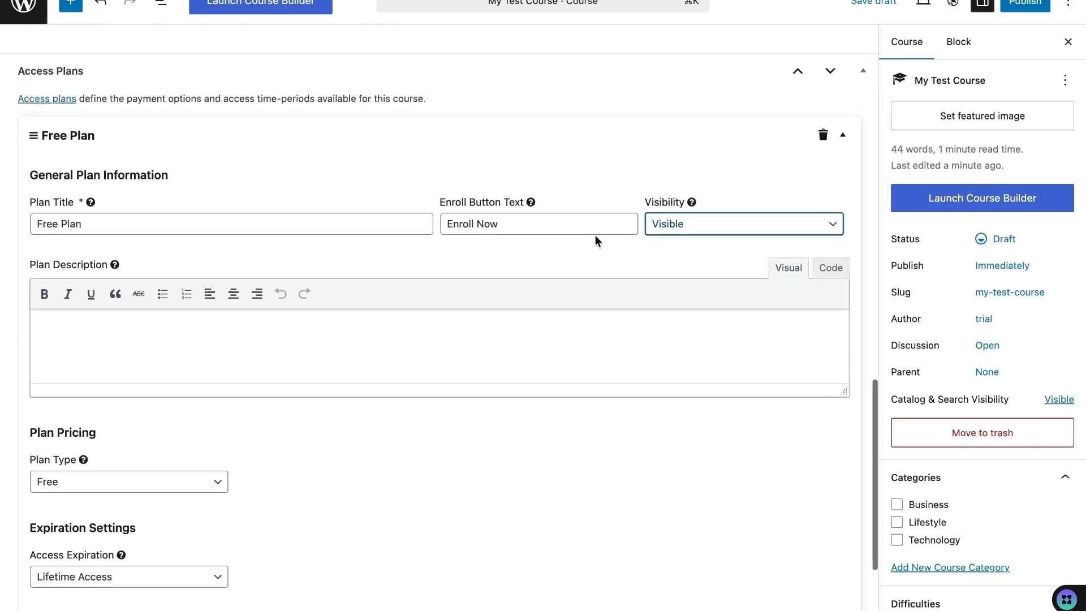
pyautogui.scroll(-3, 483, 280)
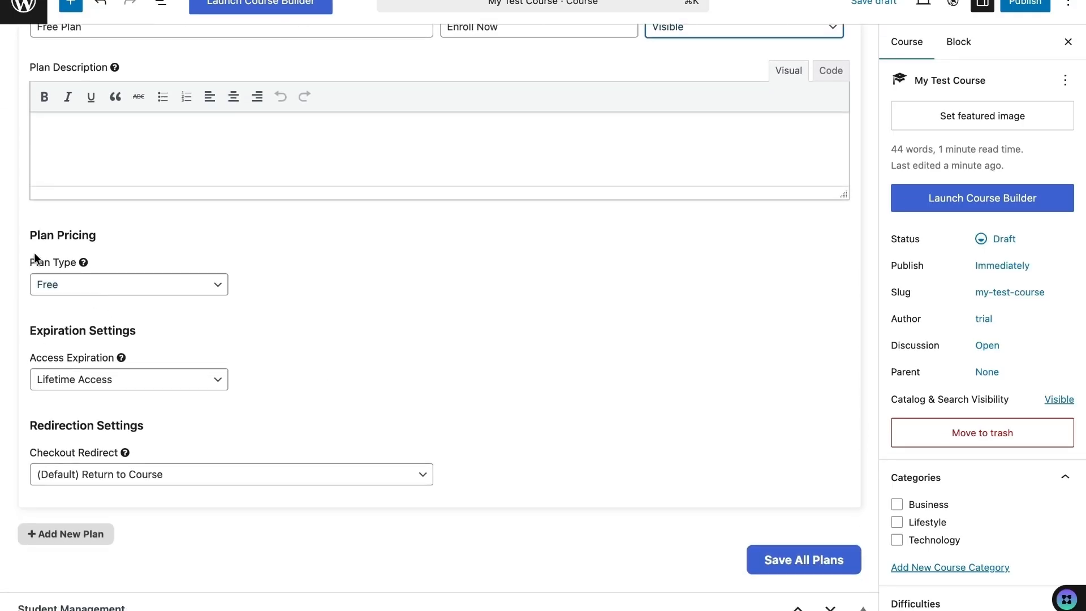
# - Keep the plan type Free and try making access expire after a set period
pyautogui.click(74, 284)
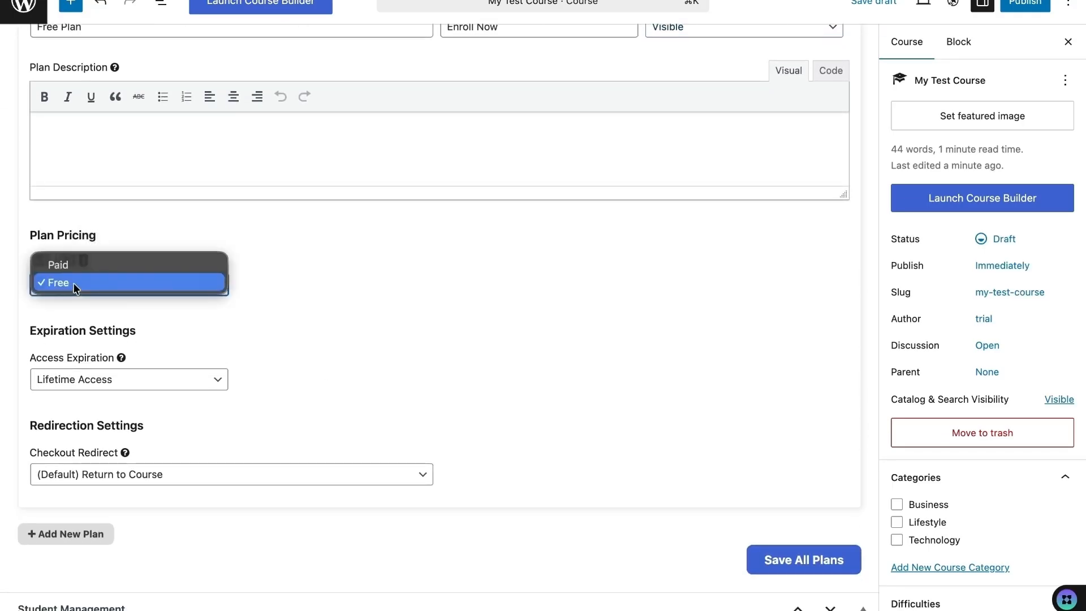
pyautogui.click(75, 283)
pyautogui.scroll(-1, 93, 321)
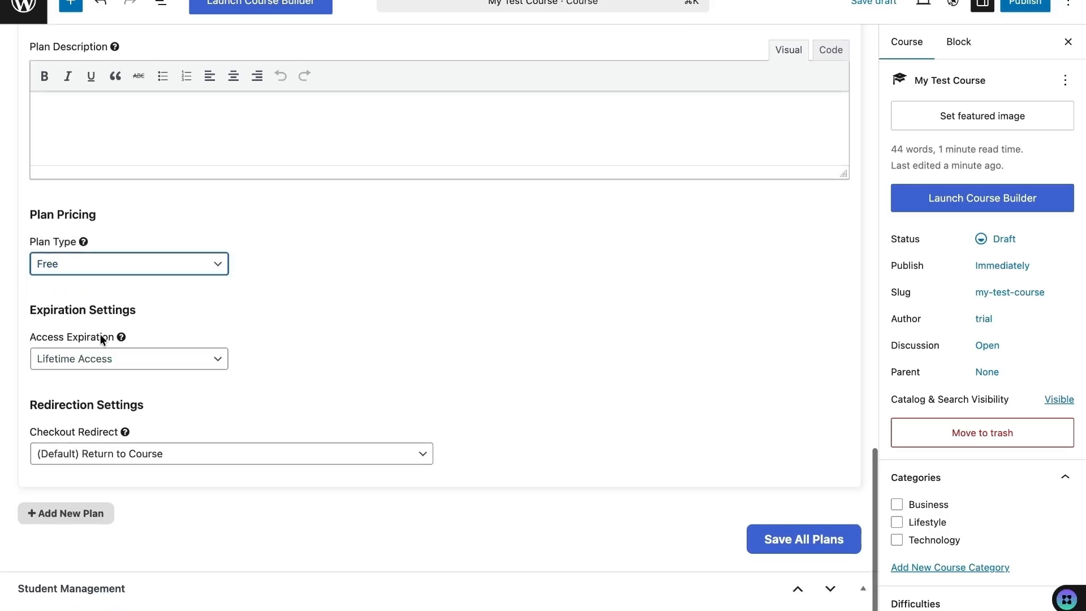
pyautogui.click(125, 369)
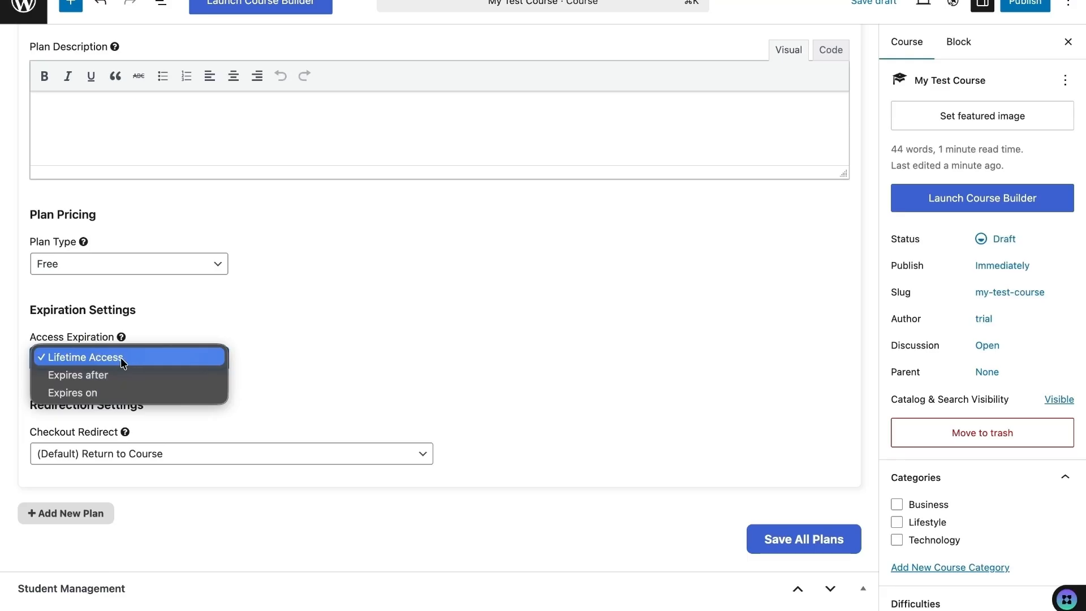
pyautogui.click(124, 375)
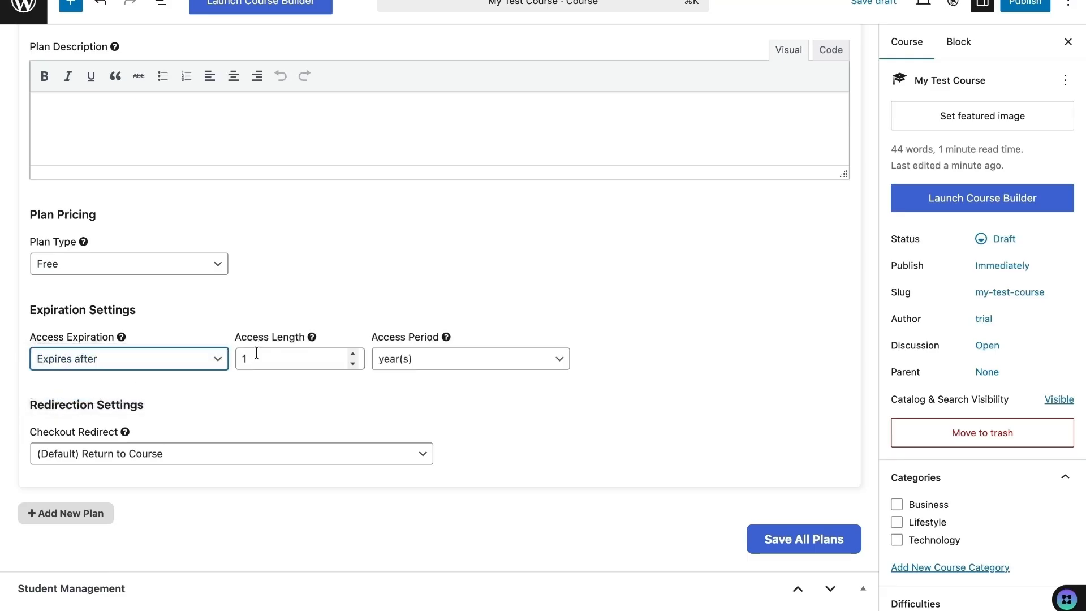
pyautogui.click(327, 356)
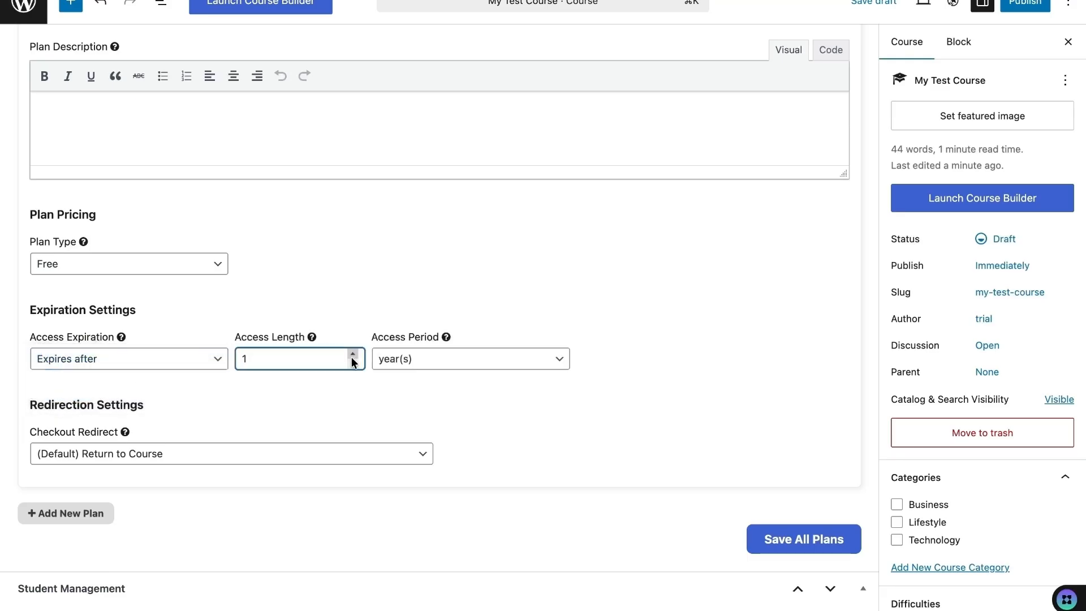
pyautogui.click(439, 357)
pyautogui.click(439, 358)
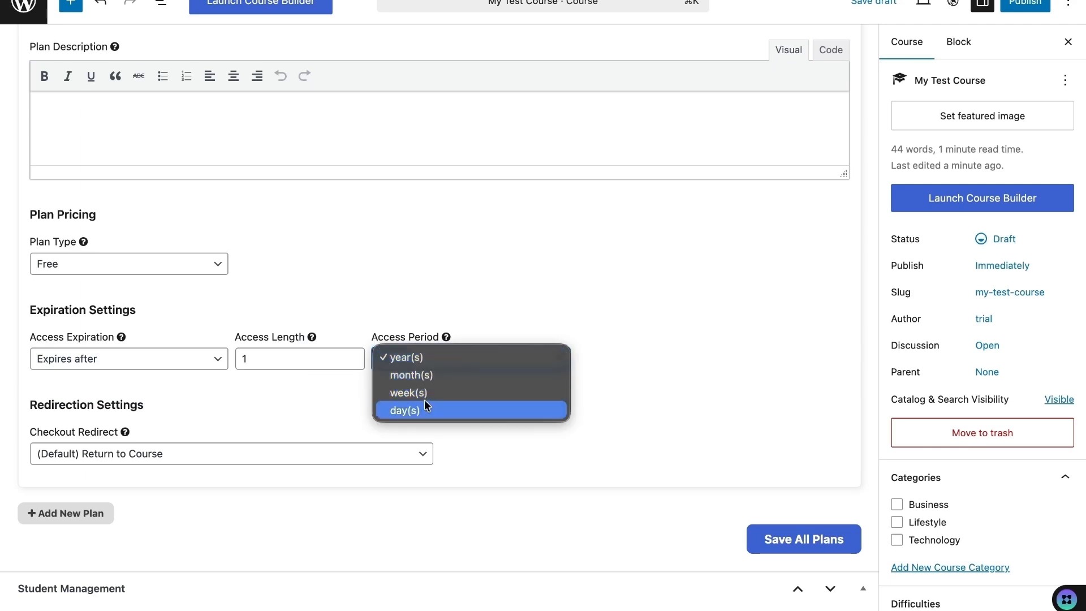
# - Try a specific expiration date, then restore Lifetime Access and start another plan
pyautogui.click(137, 363)
pyautogui.click(136, 362)
pyautogui.click(130, 375)
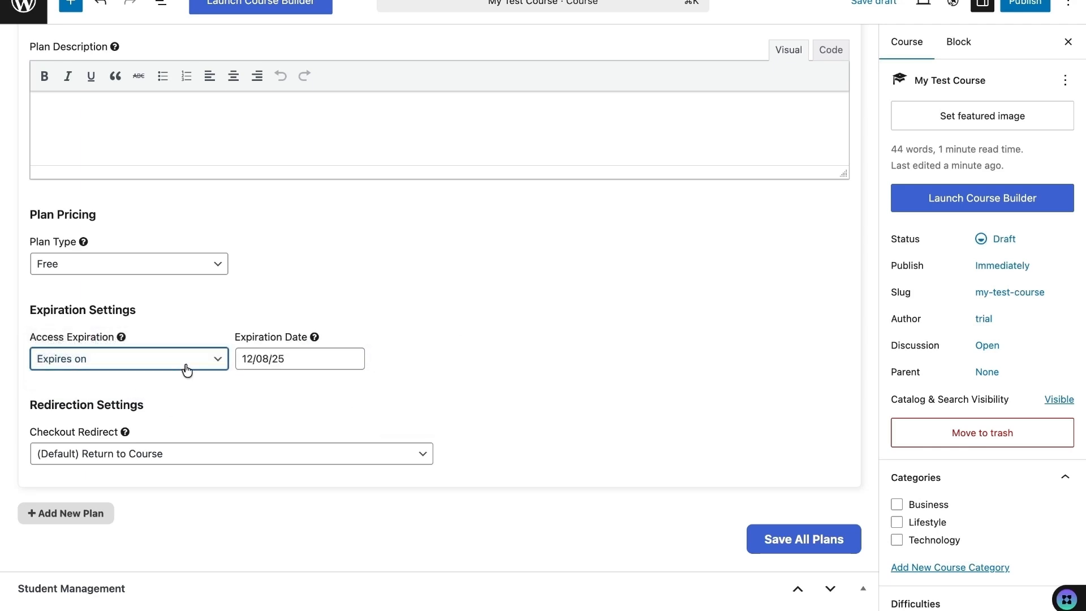
pyautogui.click(298, 357)
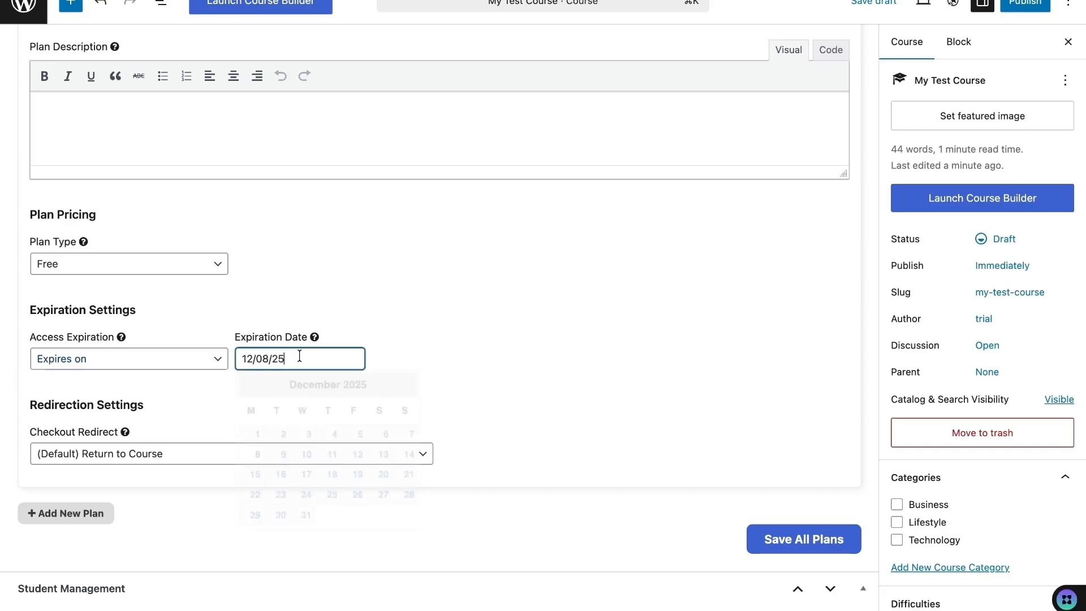
pyautogui.click(160, 368)
pyautogui.click(139, 325)
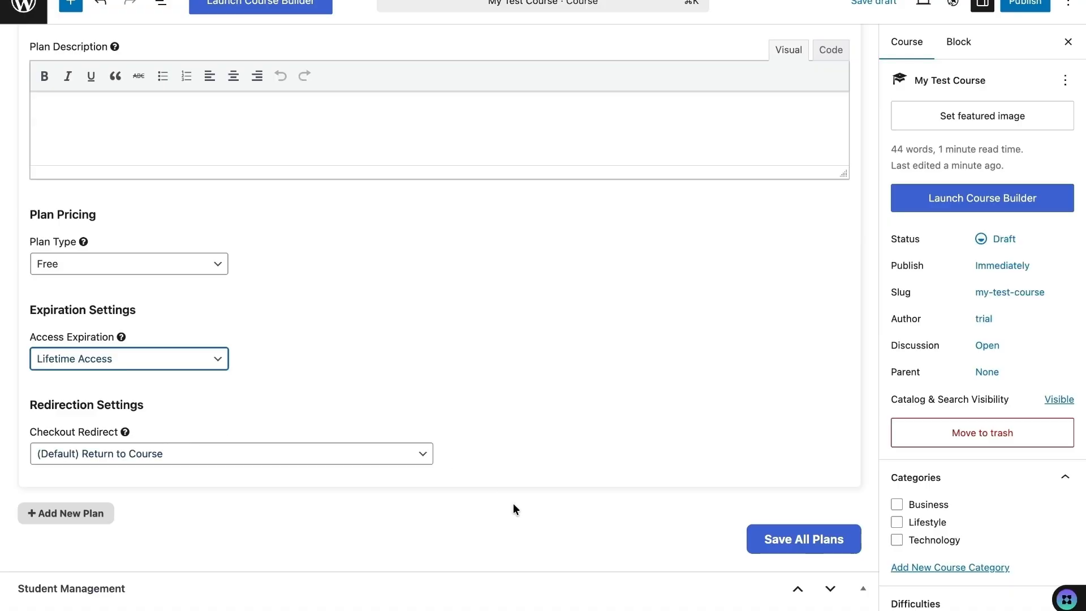
pyautogui.click(93, 515)
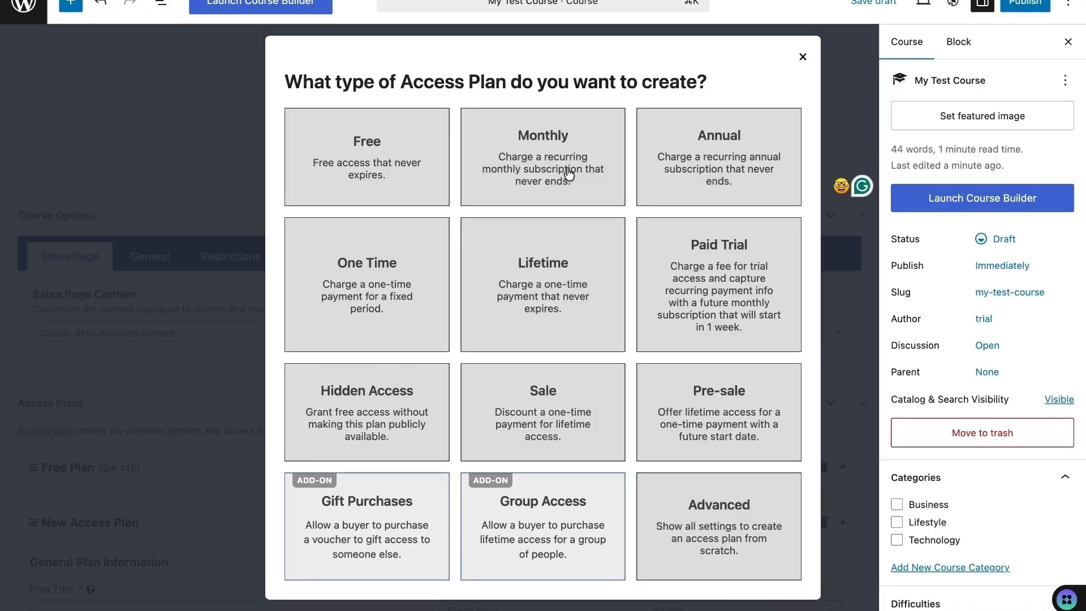
# - Make a Monthly plan priced 20, billed every month for all time
pyautogui.click(569, 174)
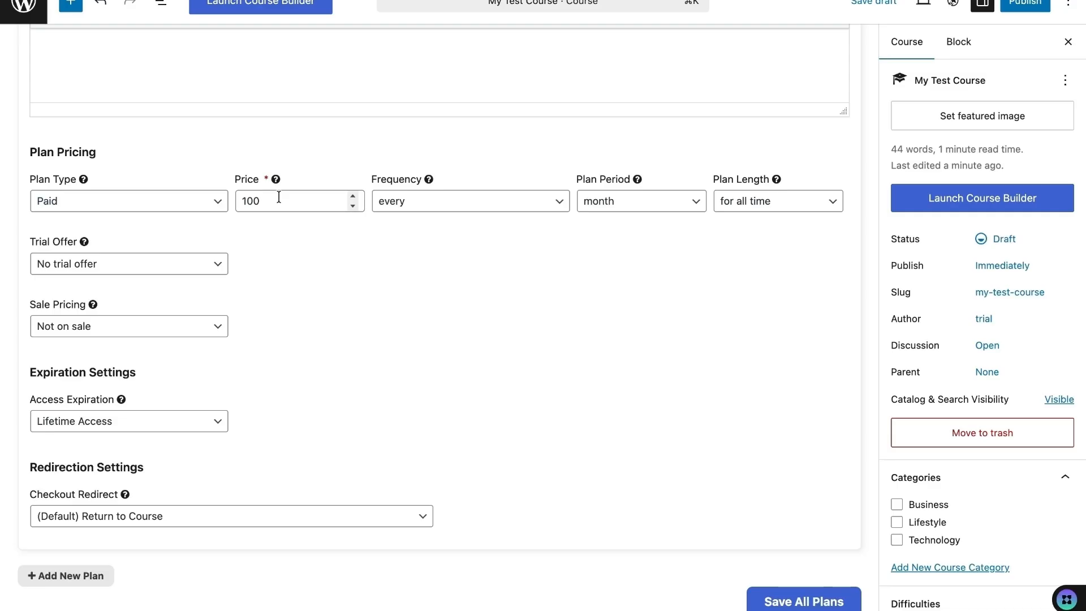
pyautogui.click(278, 198)
pyautogui.press('BackSpace')
pyautogui.press('BackSpace')
pyautogui.press('BackSpace')
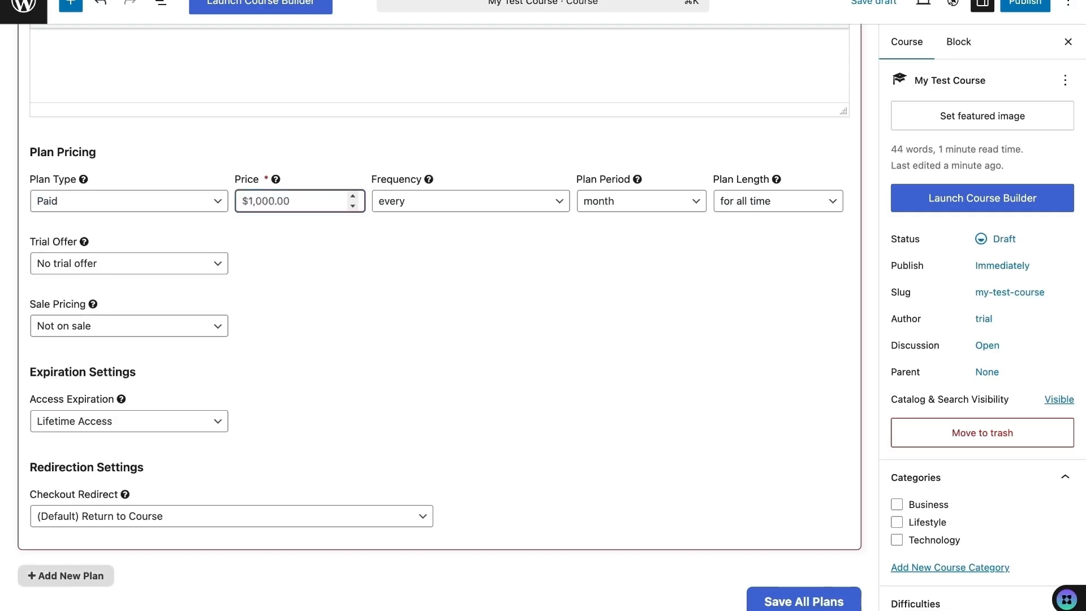
pyautogui.write('20')
pyautogui.click(670, 195)
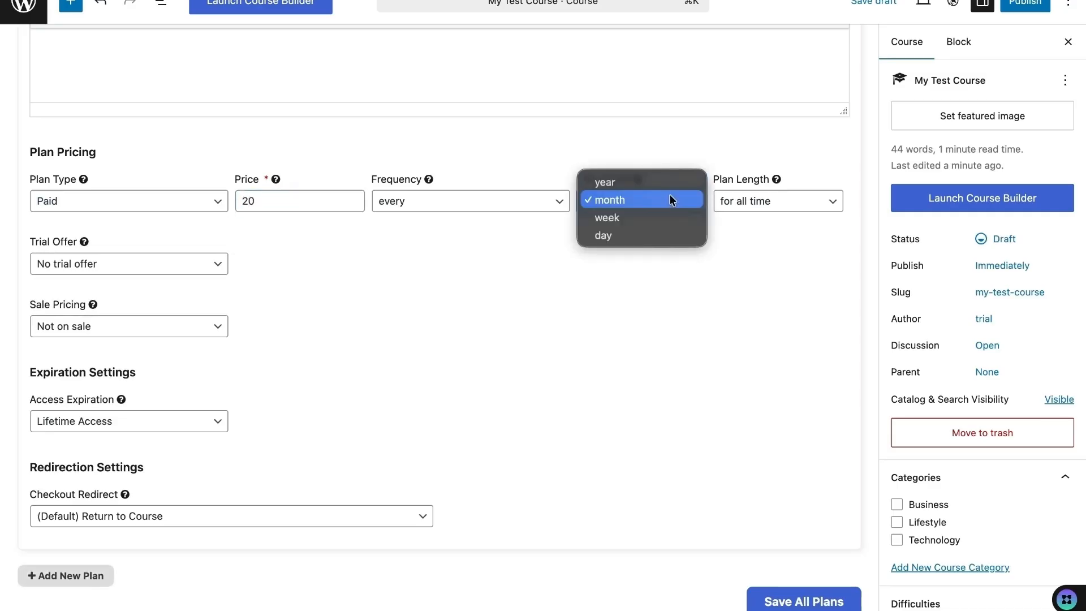
pyautogui.click(669, 199)
pyautogui.click(752, 202)
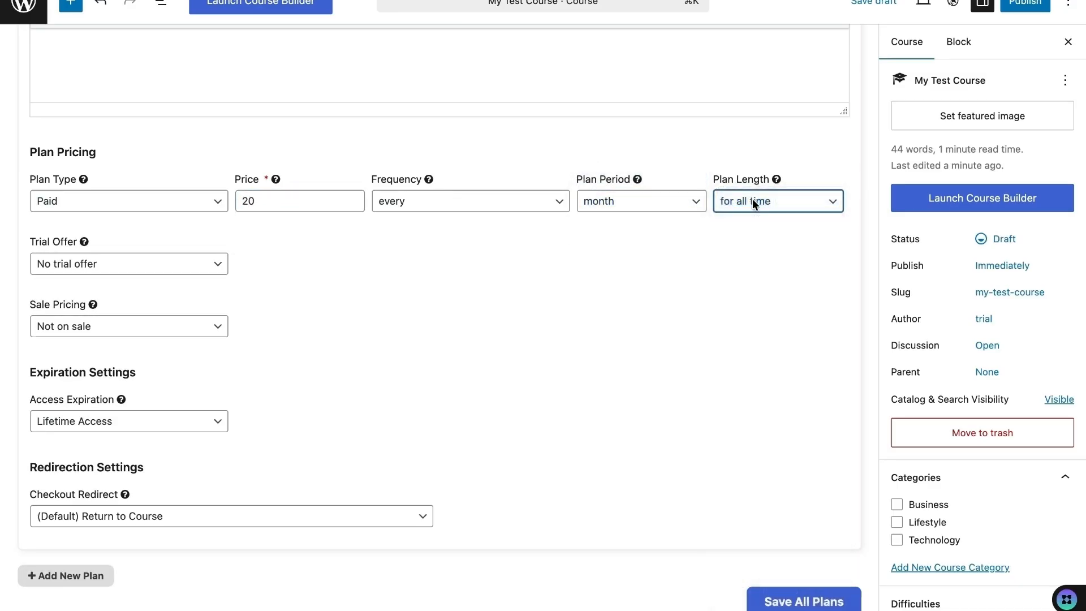
pyautogui.click(753, 198)
# - Set no trial, not on sale and Lifetime Access, then save all plans
pyautogui.click(77, 262)
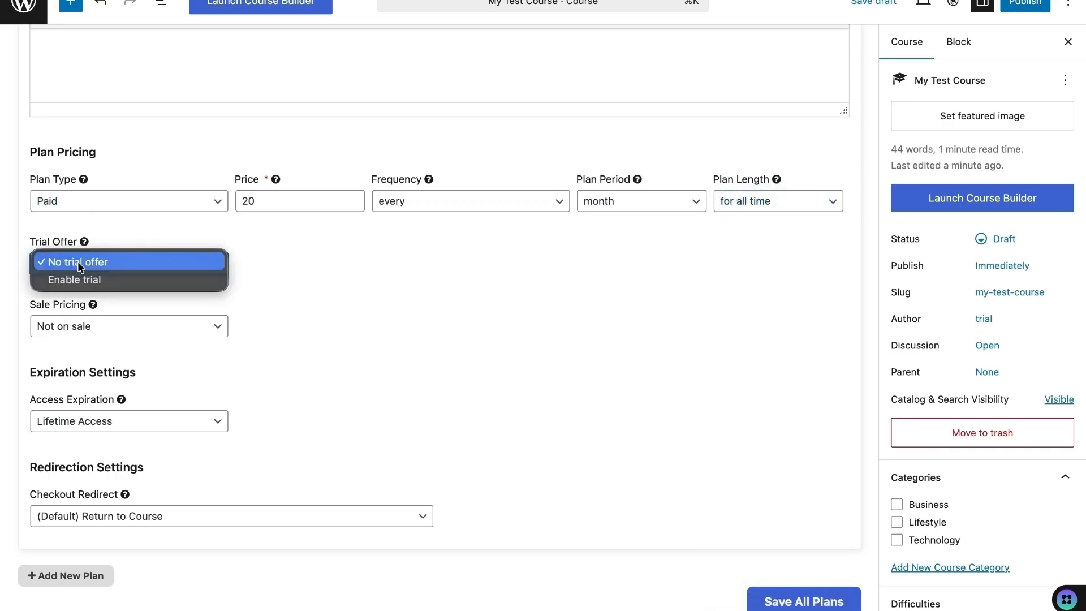
pyautogui.click(109, 266)
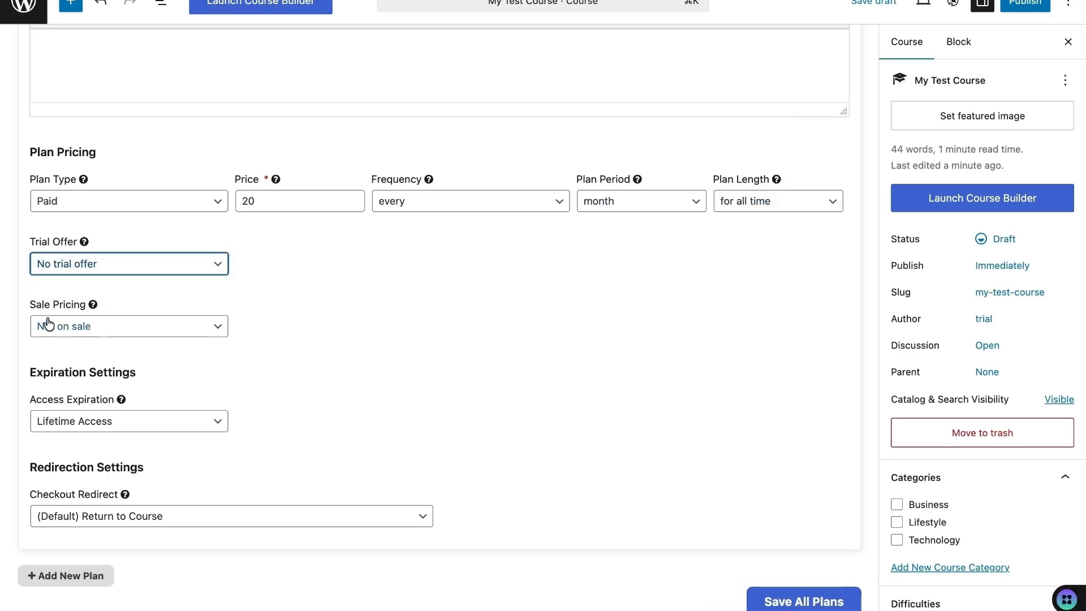
pyautogui.click(98, 332)
pyautogui.click(97, 331)
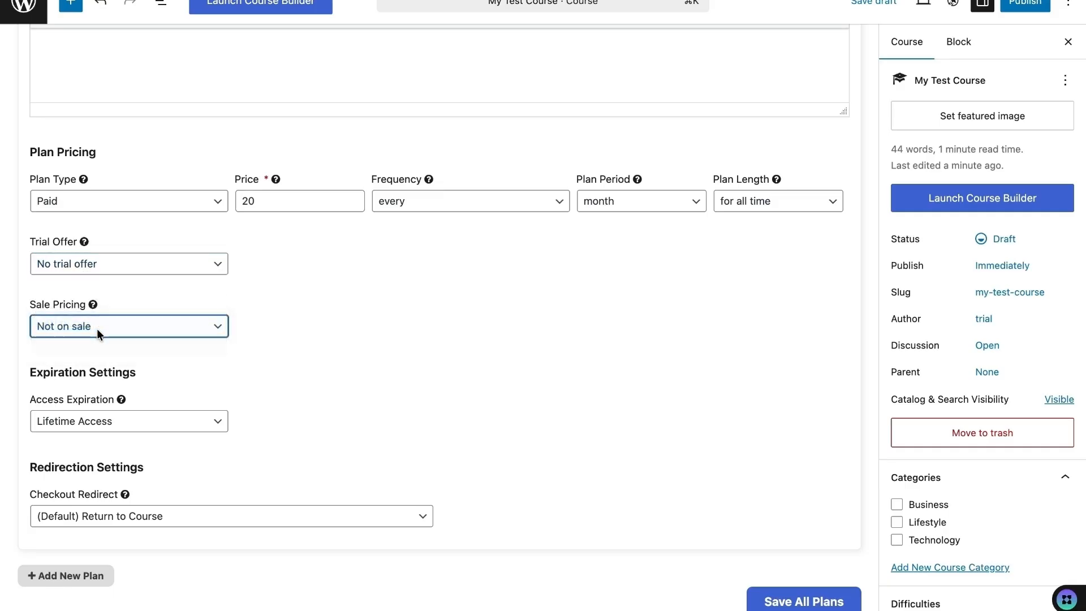
pyautogui.click(108, 431)
pyautogui.click(109, 420)
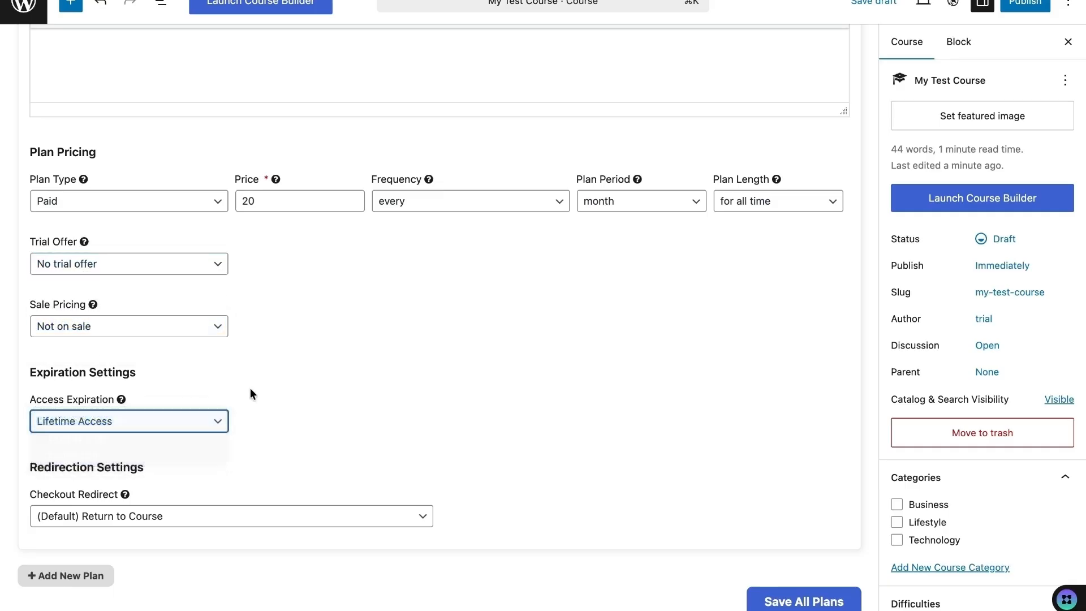
pyautogui.click(794, 597)
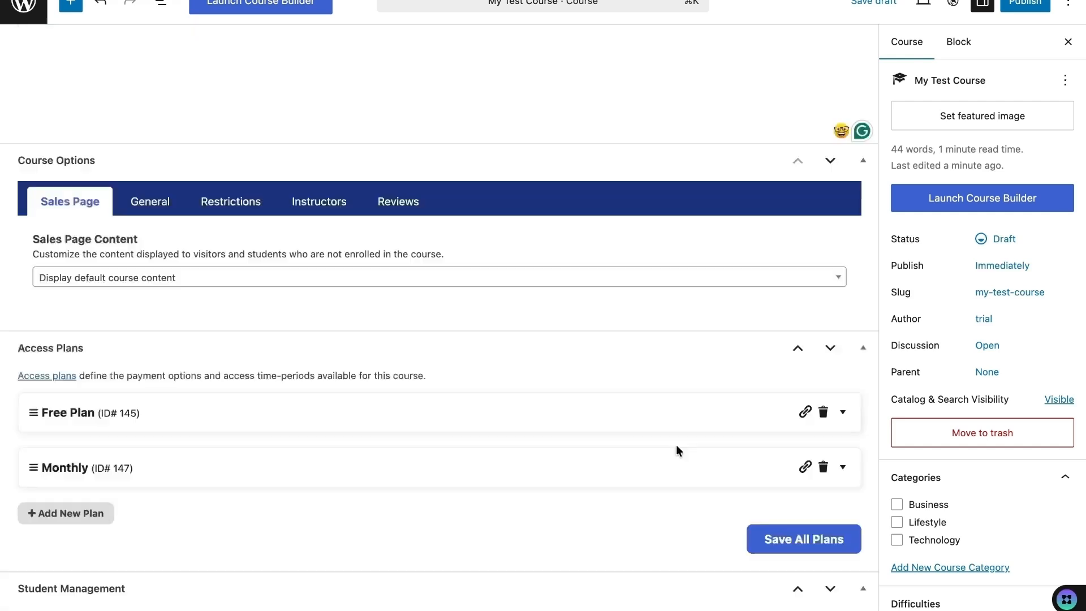
# - Set course-template.jpg from the media library as the featured image
pyautogui.click(972, 115)
pyautogui.click(466, 195)
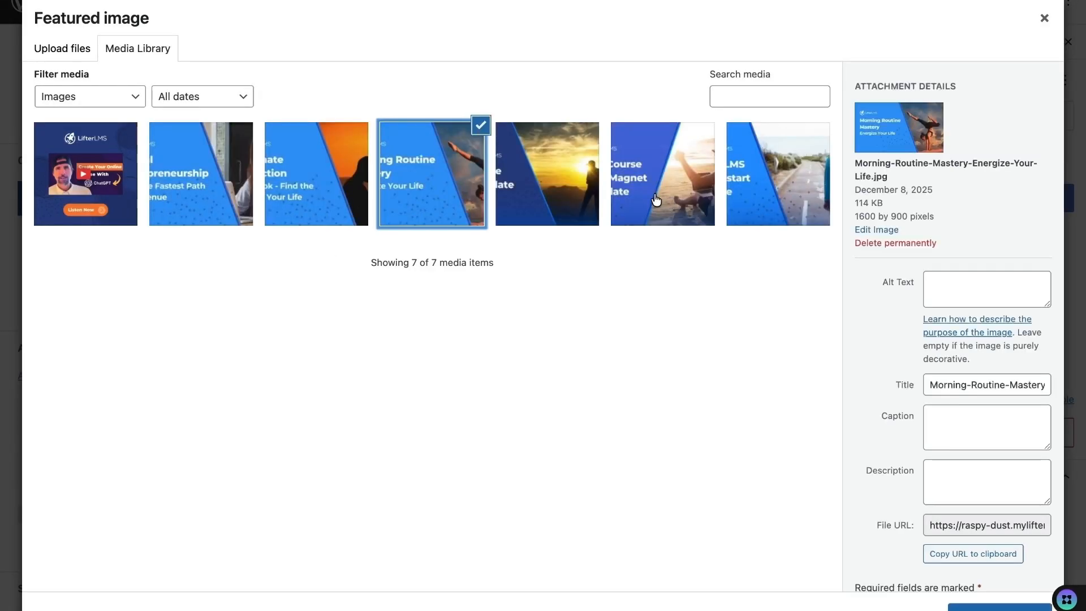
pyautogui.click(516, 199)
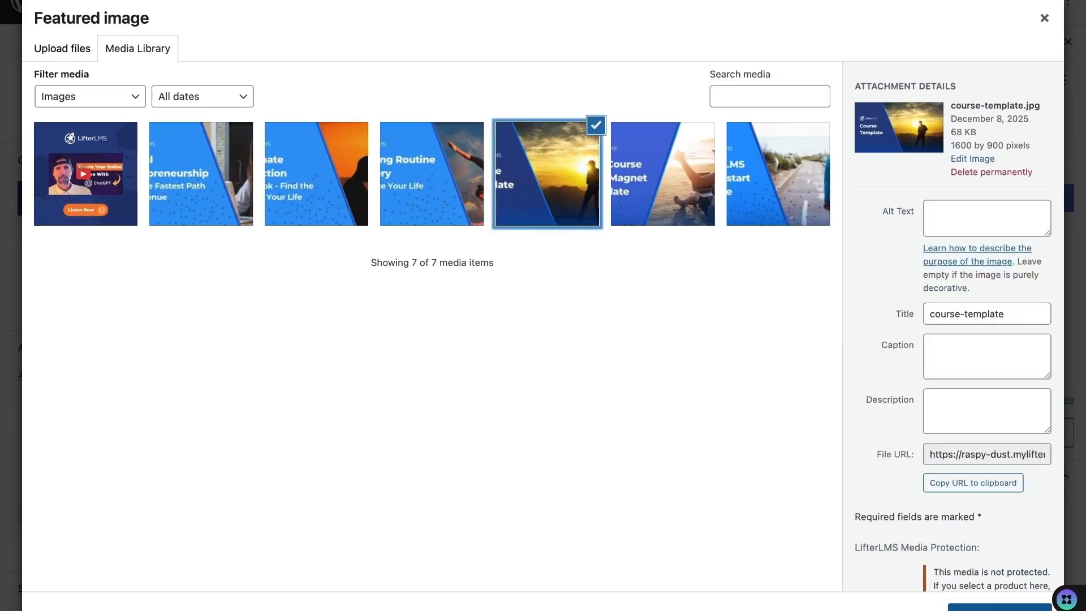
pyautogui.click(1000, 607)
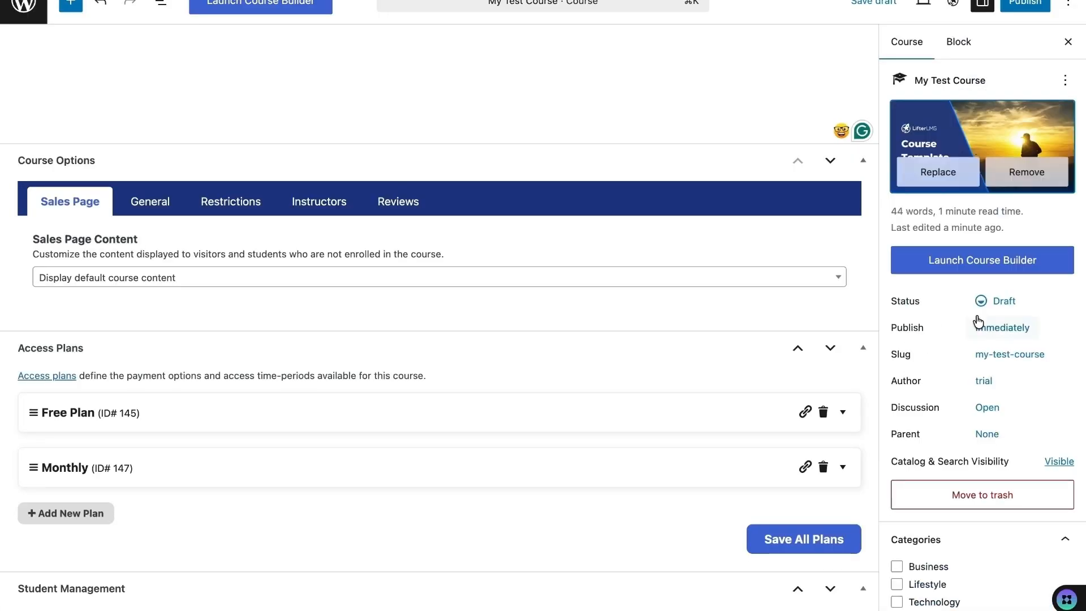
# - Put the course in the Business category with a Beginner difficulty
pyautogui.scroll(-4, 977, 317)
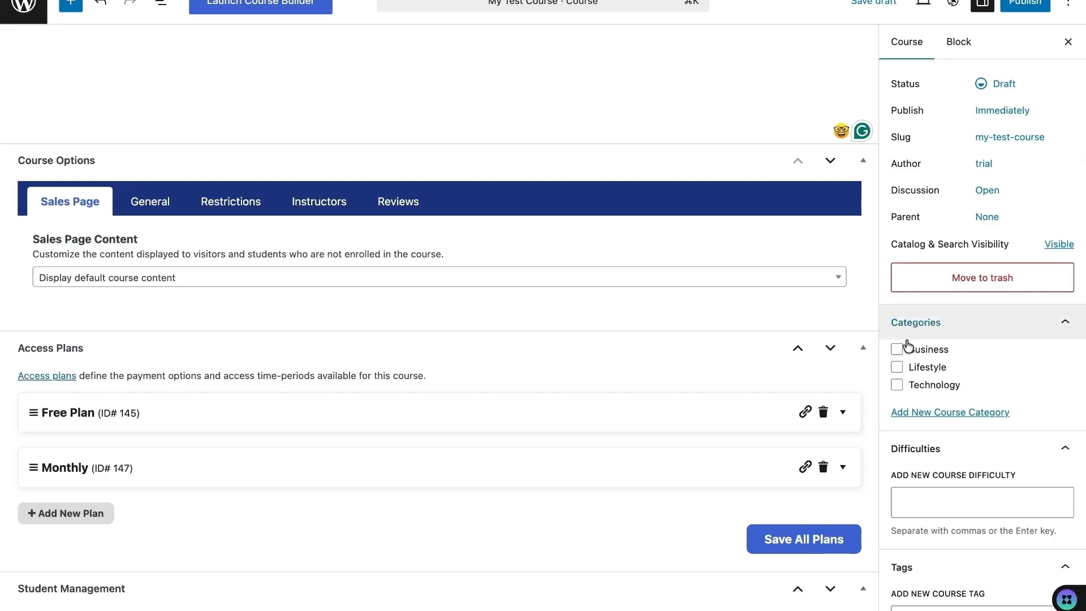
pyautogui.click(897, 349)
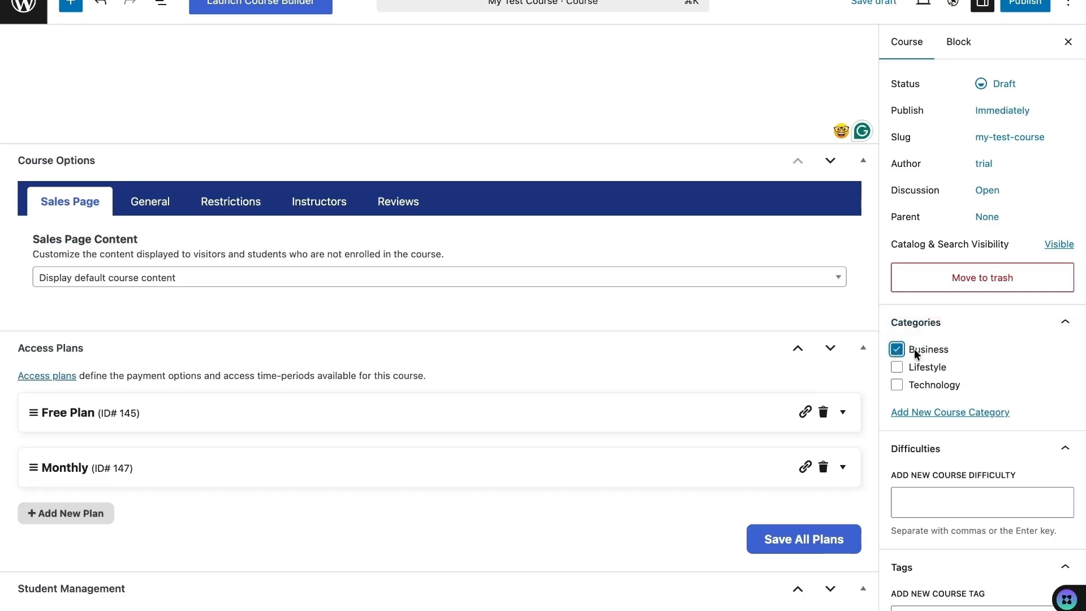
pyautogui.scroll(-3, 969, 364)
pyautogui.click(946, 349)
pyautogui.write('Beginner')
pyautogui.click(941, 371)
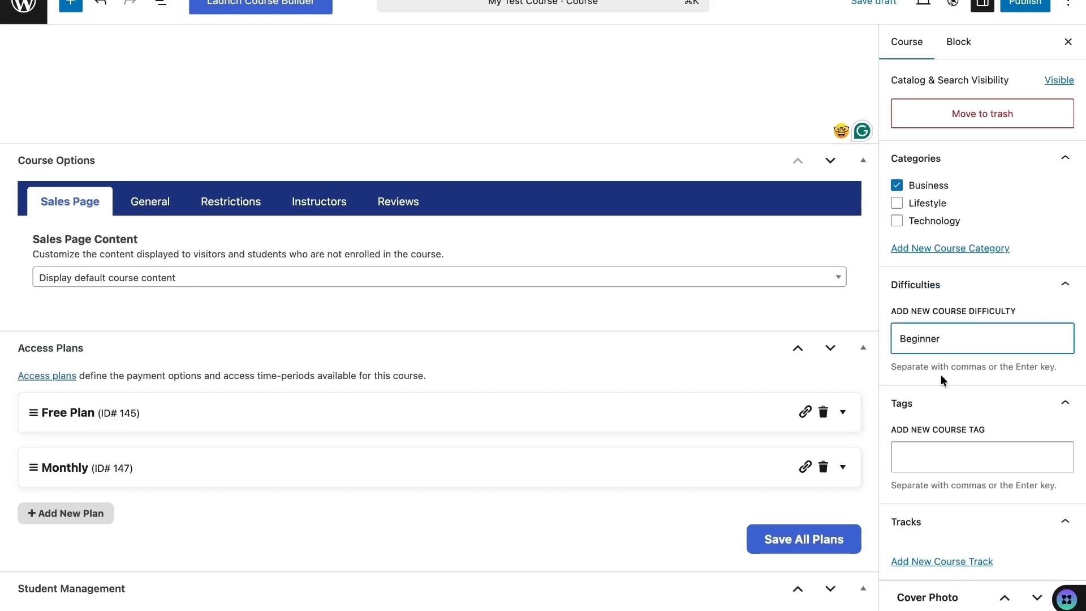
pyautogui.click(905, 366)
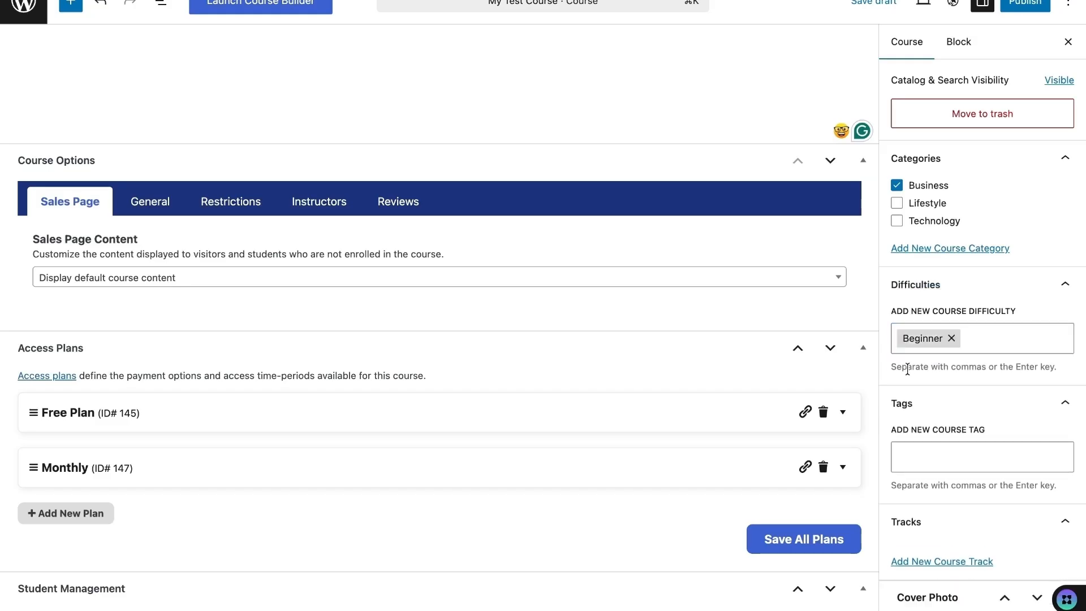
pyautogui.scroll(-1, 922, 390)
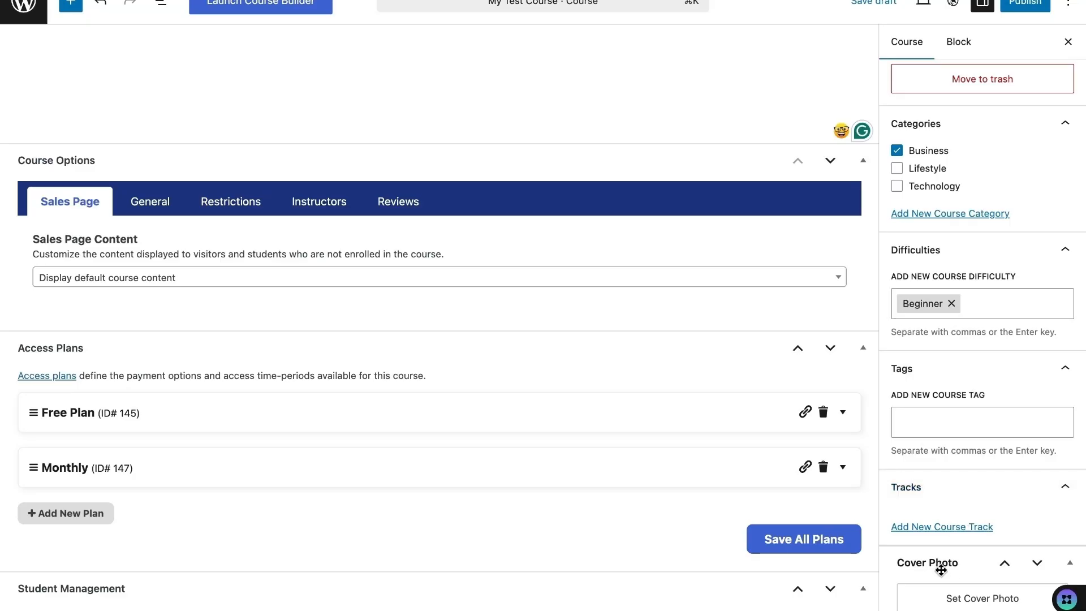
# - Upload a photo from the computer and set it as the course cover photo
pyautogui.click(962, 598)
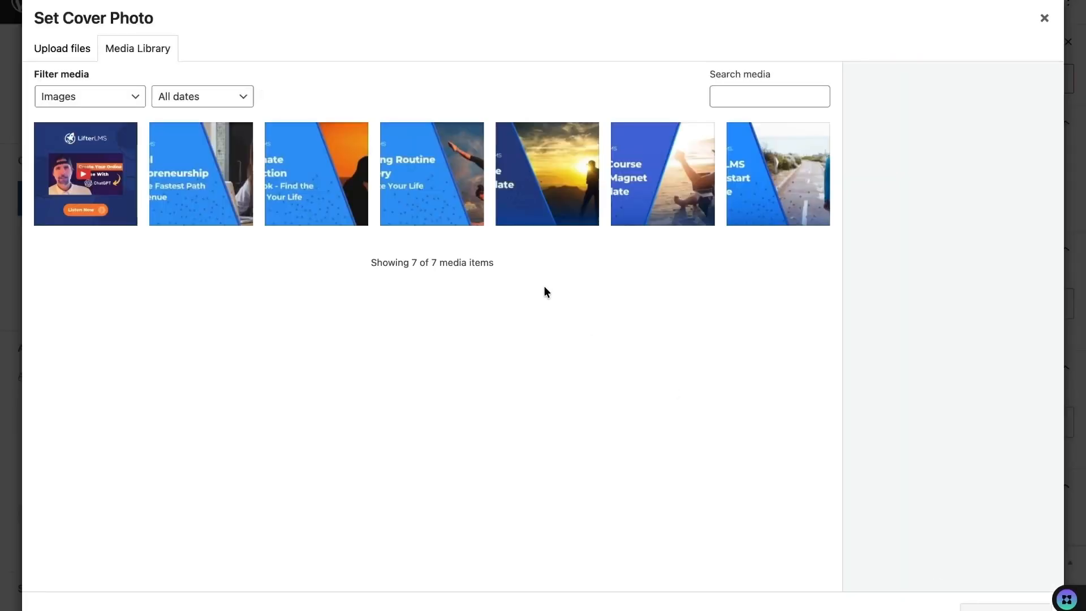
pyautogui.click(59, 49)
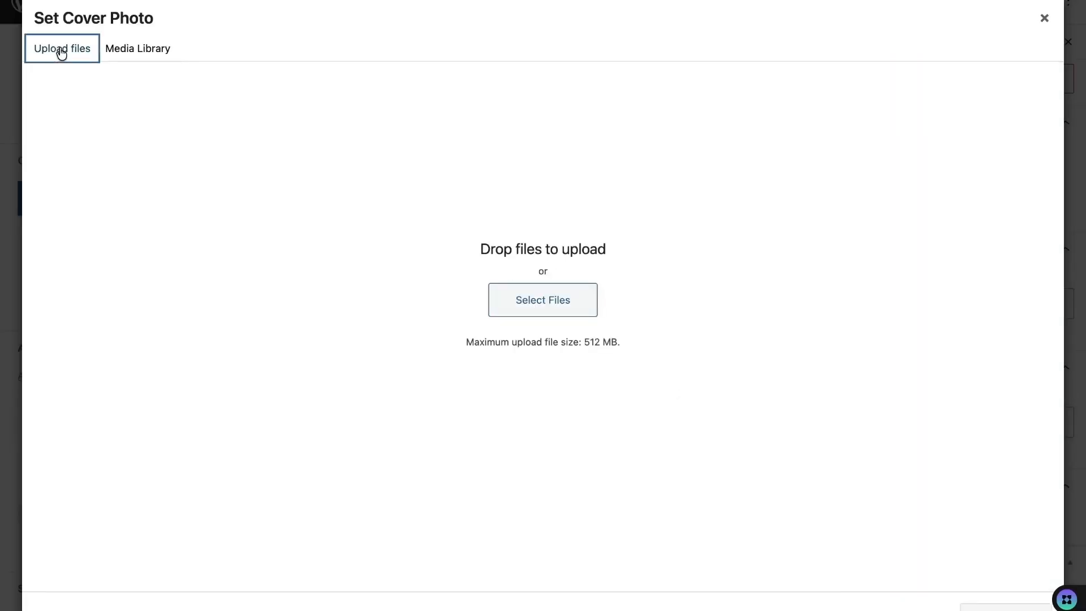
pyautogui.click(529, 307)
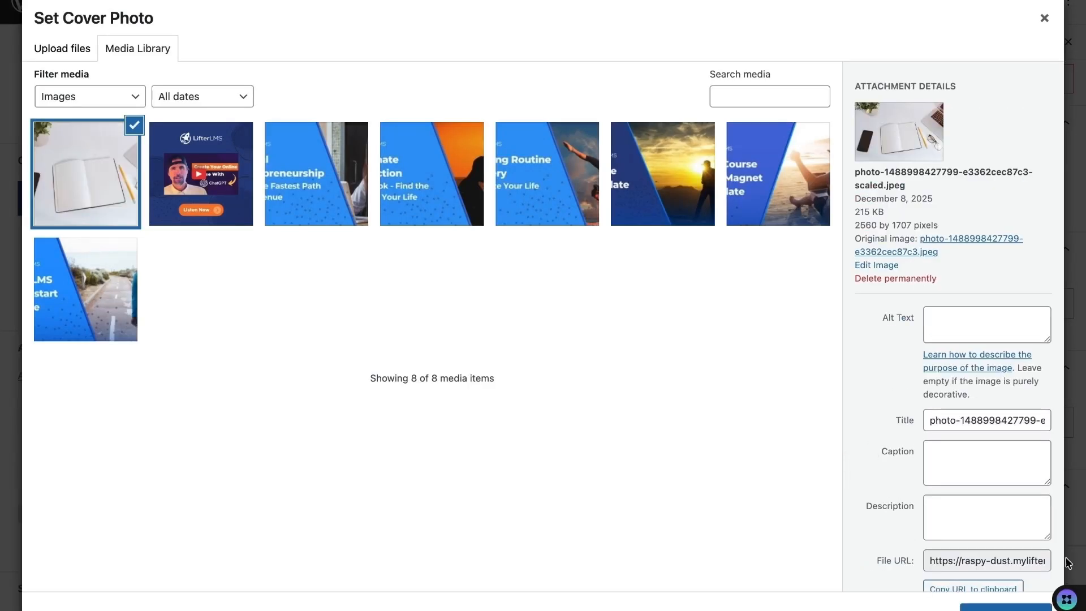
pyautogui.click(1005, 606)
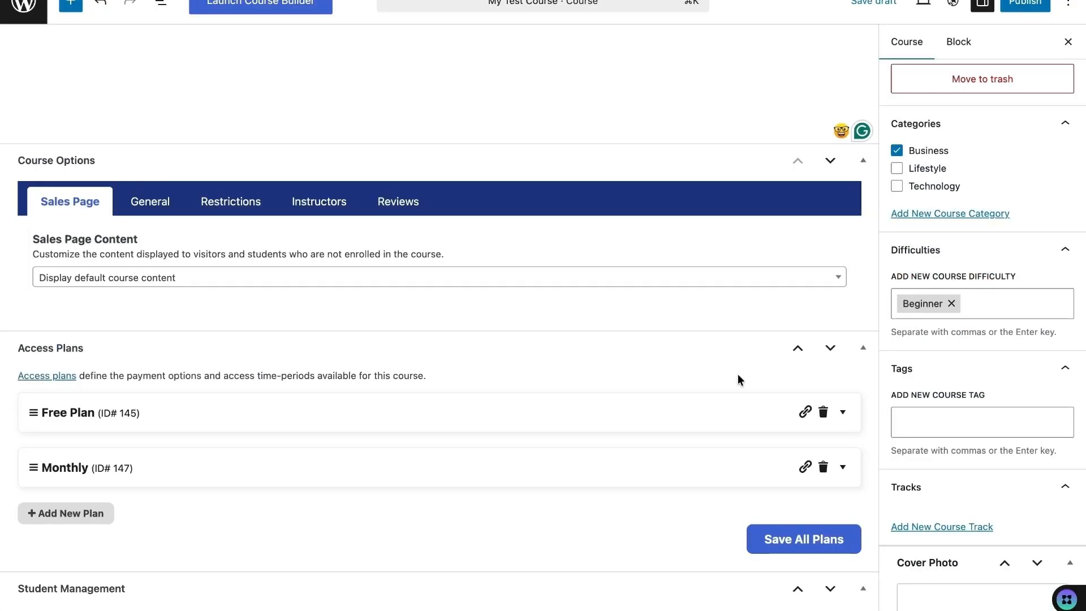
# - Publish My Test Course and launch its Course Builder
pyautogui.click(1015, 12)
pyautogui.click(1017, 6)
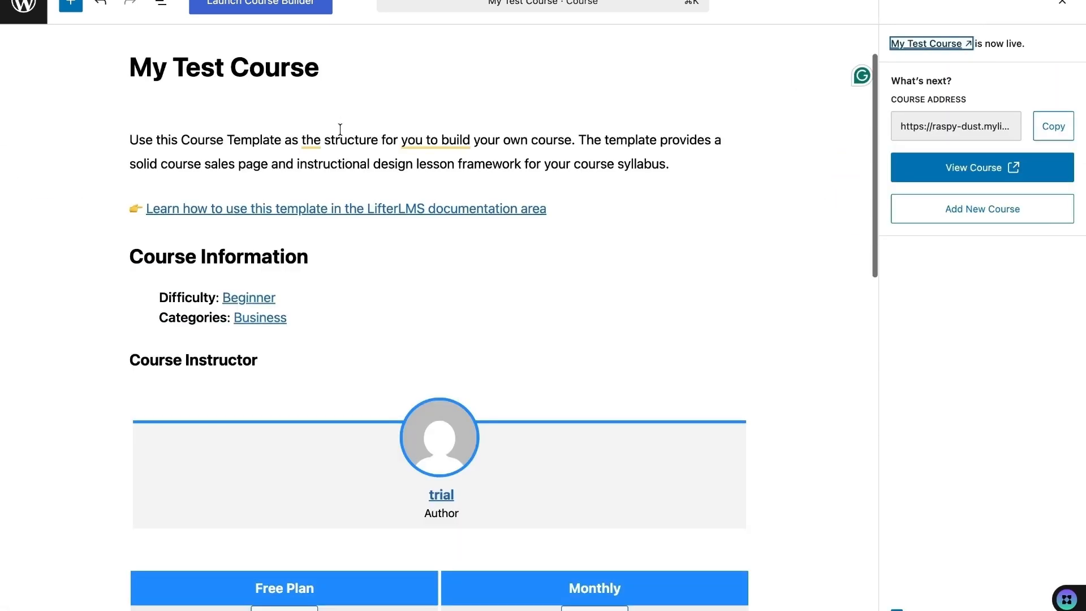
pyautogui.click(276, 8)
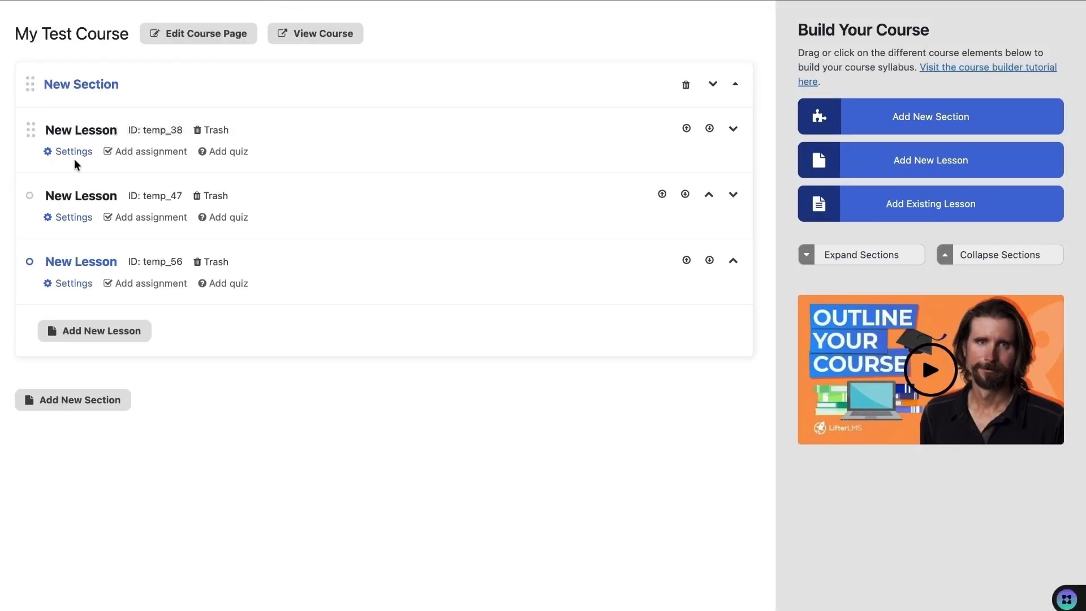
# - Rename the first section to 'Introduction'
pyautogui.click(84, 85)
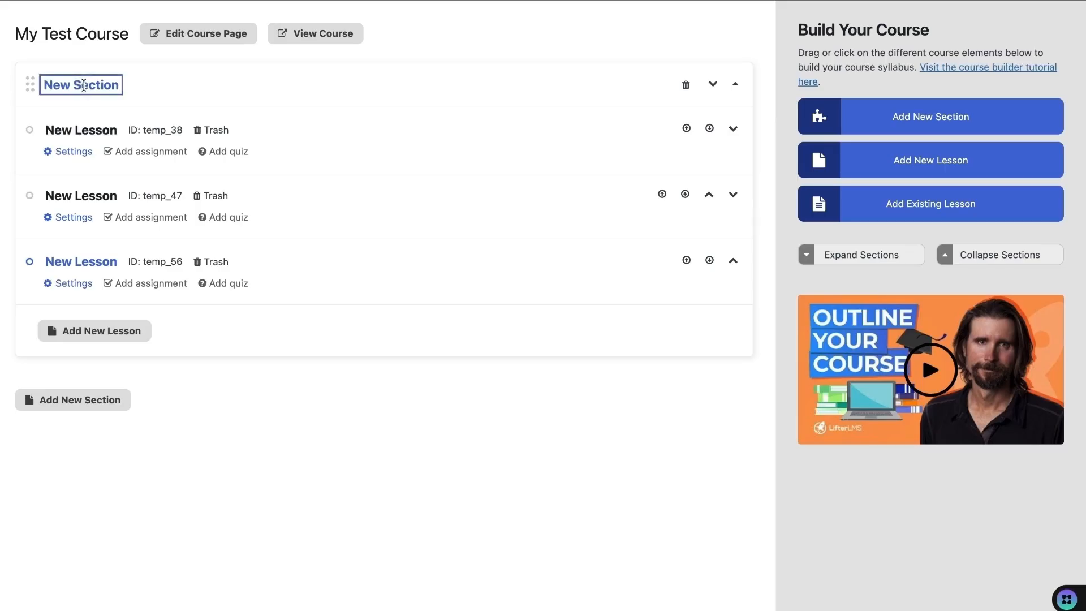
pyautogui.write('Introduction')
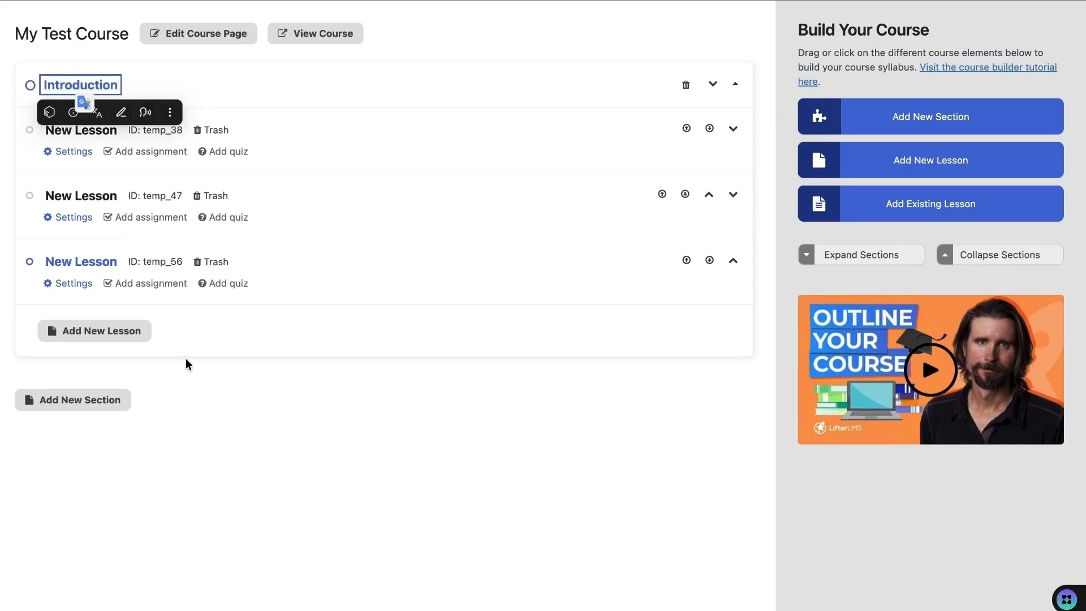
pyautogui.click(188, 364)
# - Title the first lesson 'First Lesson', embed the YouTube video and make it free
pyautogui.click(66, 152)
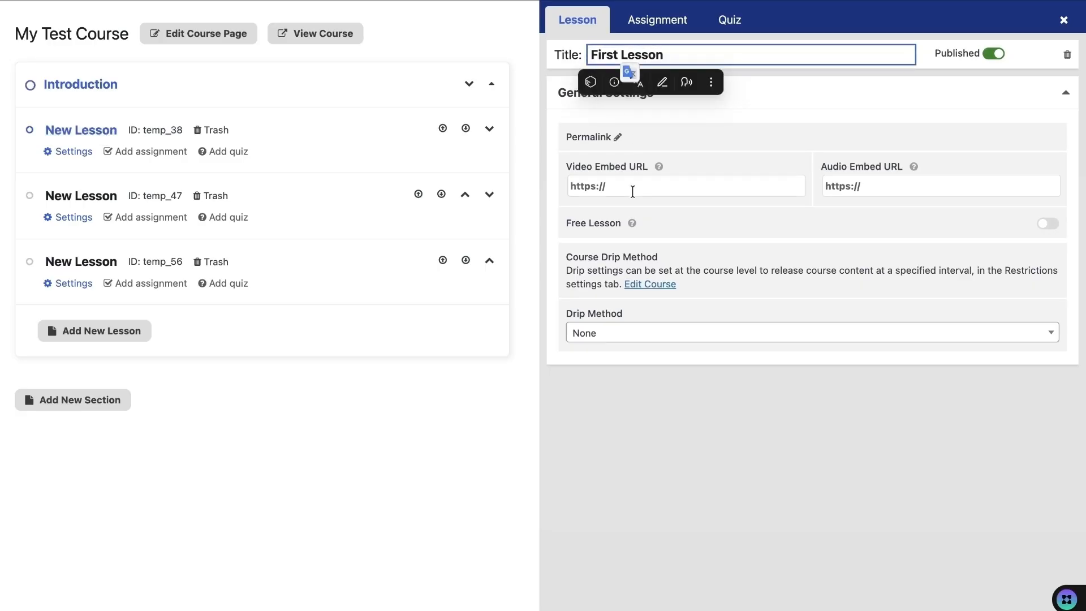
pyautogui.click(633, 191)
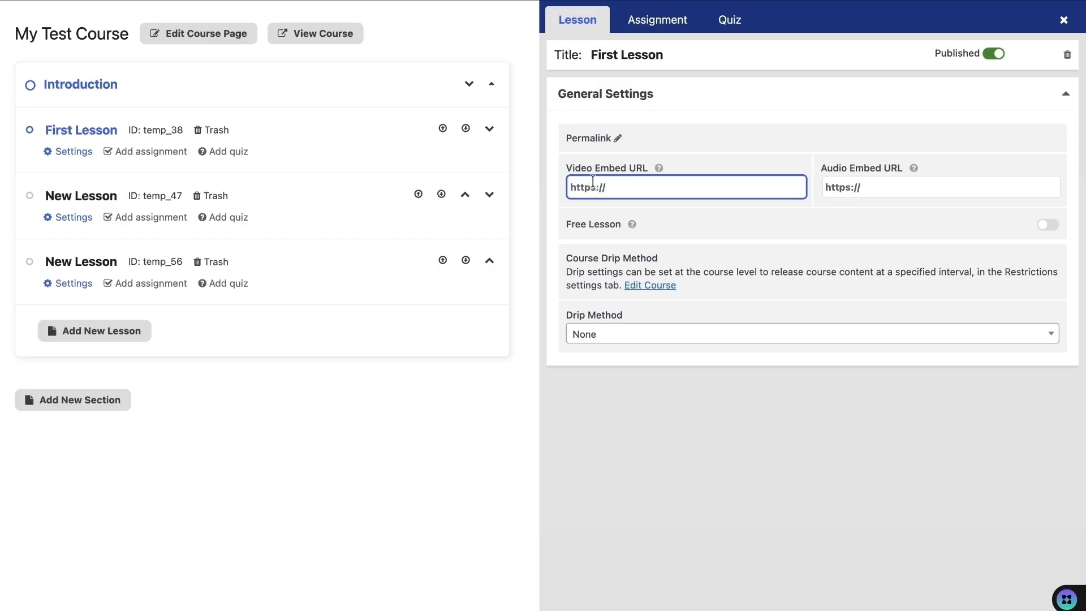
pyautogui.write('https://youtu.be/zd8ogjvdSO4?si=WWWOhUBd2YkPuP1n')
pyautogui.click(368, 412)
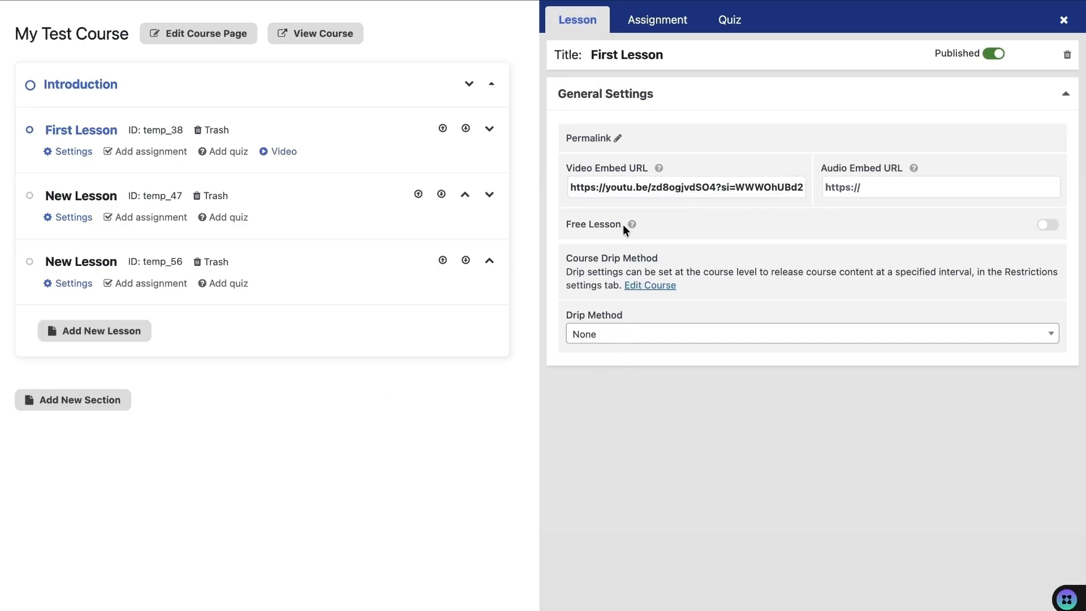
pyautogui.click(1051, 224)
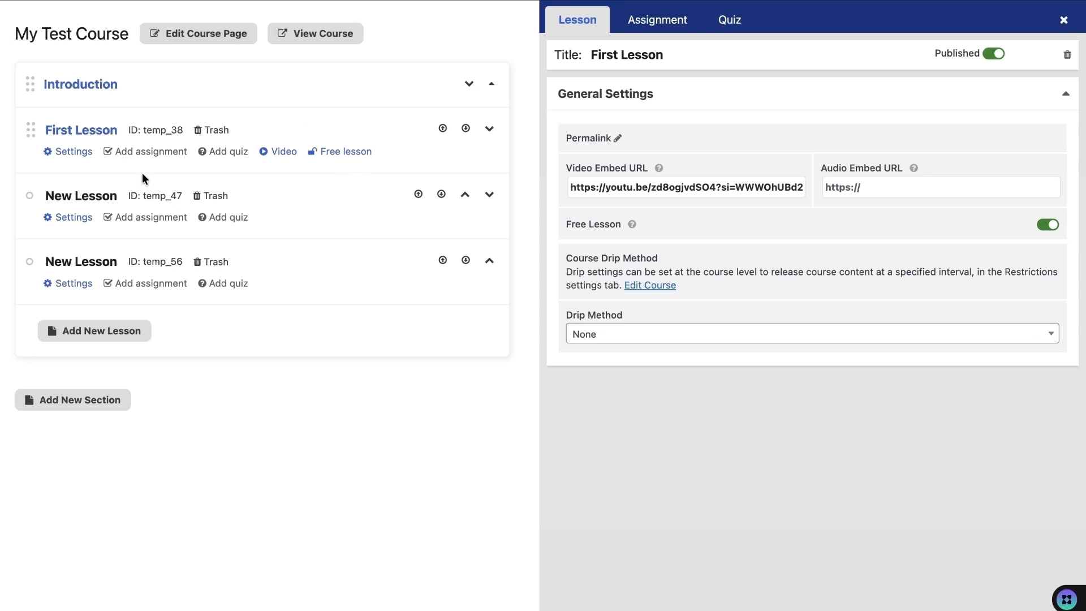
# - Retitle the second lesson '2nd Lesson'
pyautogui.click(73, 218)
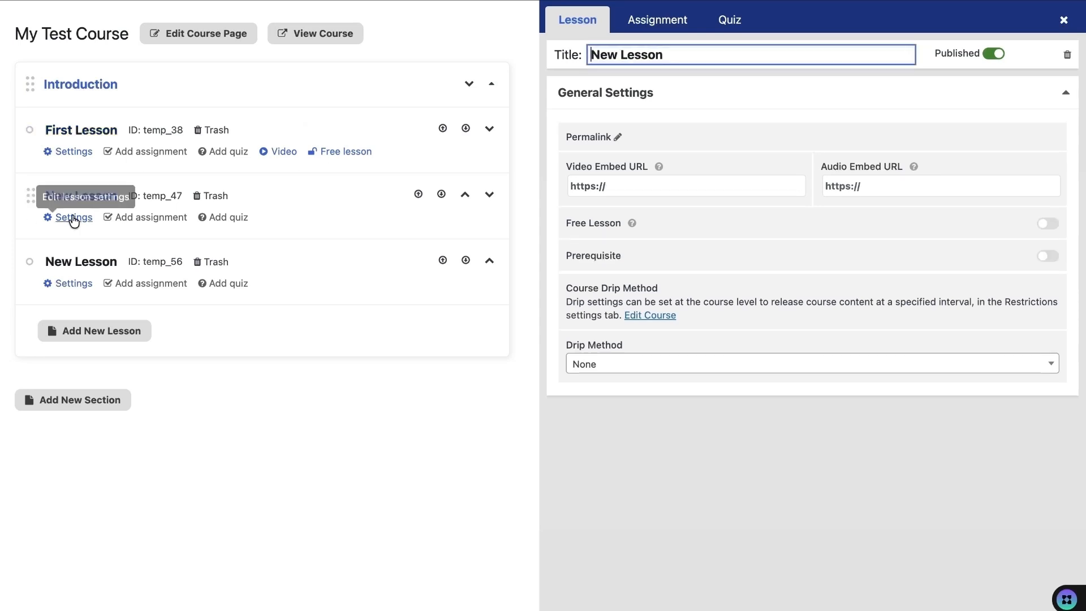
pyautogui.tripleClick(645, 55)
pyautogui.press('BackSpace')
pyautogui.write('2nd Lesson')
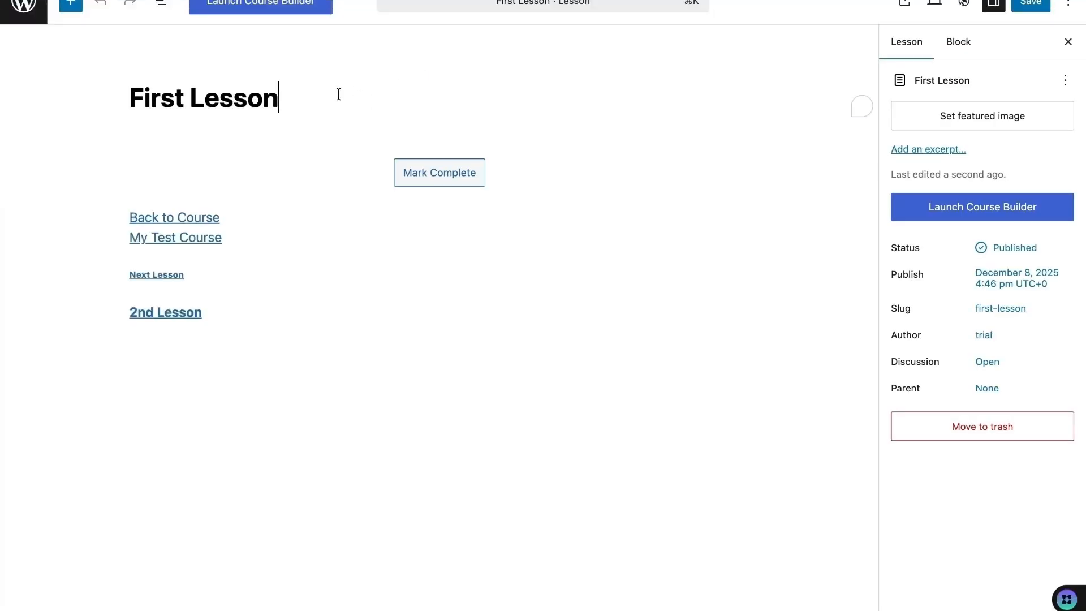
# - Paste the Lorem ipsum paragraph into First Lesson and start a new block after it
pyautogui.write('Lorem ipsum dolor sit amet, consectetuer adipiscing elit. Aenean commodo ligula eget dolor. Aenean massa. Cum sociis natoque penatibus et magnis dis parturient montes, nascetur ridiculus mus. Donec quam felis, ultricies nec, pellentesque eu, pretium quis, sem. Nulla consequat massa quis enim. Donec pede justo, fringilla vel, aliquet nec, vulputate eget, arcu. In enim justo, rhoncus ut, imperdiet a, venenatis vitae, justo. Nullam dictum felis eu pede mollis pretium. Integer tincidunt. Cras dapibus. Vivamus elementum semper nisi. Aenean vulputate eleifend tellus. Aenean leo ligula, porttitor eu, consequat vitae, eleifend ac, enim. Aliquam lorem ante, dapibus in, viverra quis, feugiat a, tellus. Phasellus viverra nulla ut metus varius laoreet. Quisque rutrum. Aenean imperdiet. Etiam ultricies nisi vel augue. Curabitur ullamcorper ultricies nisi. Nam eget dui. Etiam rhoncus. Maecenas tempus, tellus eget condimentum rhoncus, sem quam semper libero, sit amet adipiscing sem neque sed ipsum. Nam quam nunc, blandit vel, luctus pulvinar, hendrerit id, lorem. Maecenas nec odio et ante tincidunt tempus. Donec vitae sapien ut libero venenatis faucibus. Nullam quis ante. Etiam sit amet orci eget eros faucibus tincidunt. Duis leo. Sed fringilla mauris sit amet nibh. Donec sodales sagittis magna. Sed consequat, leo eget bibendum sodales, augue velit cursus nunc,')
pyautogui.scroll(-2, 250, 347)
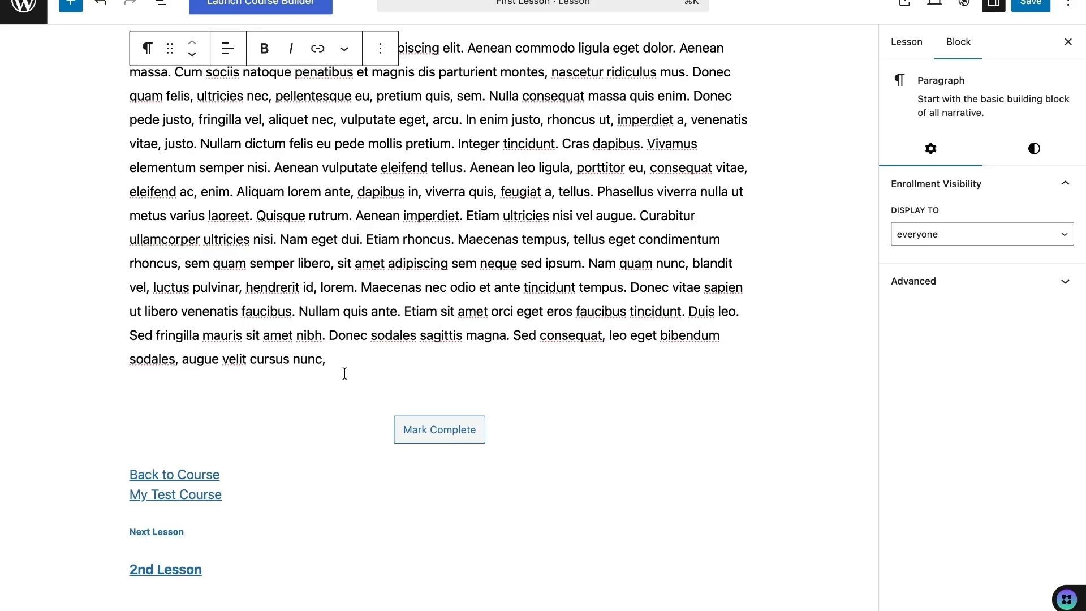
pyautogui.press('Return')
# - Add a Buttons block below the paragraph labelled 'Download PDF'
pyautogui.click(741, 380)
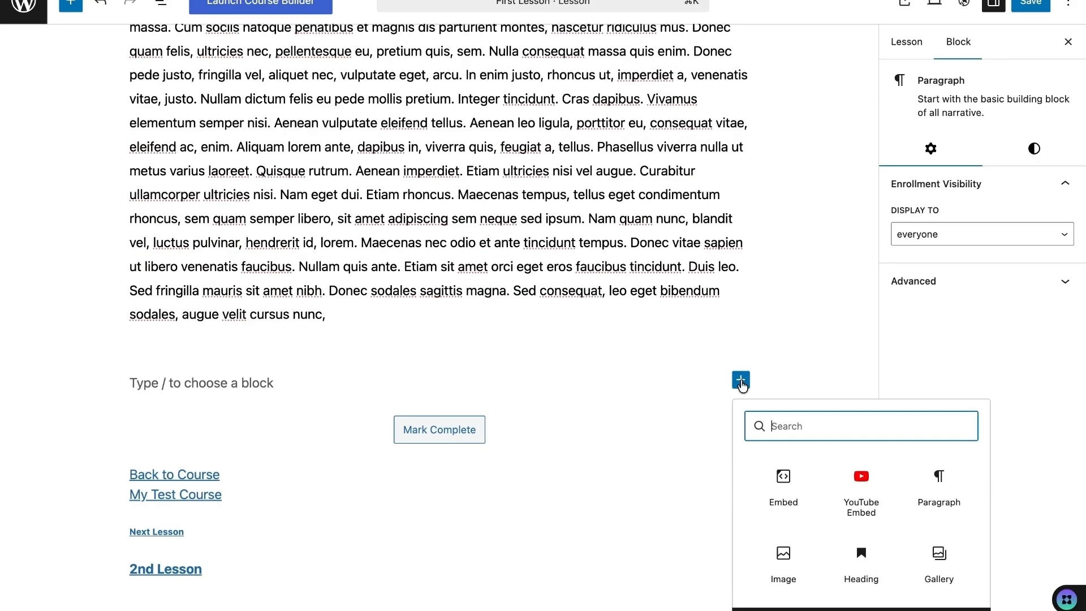
pyautogui.write('Button')
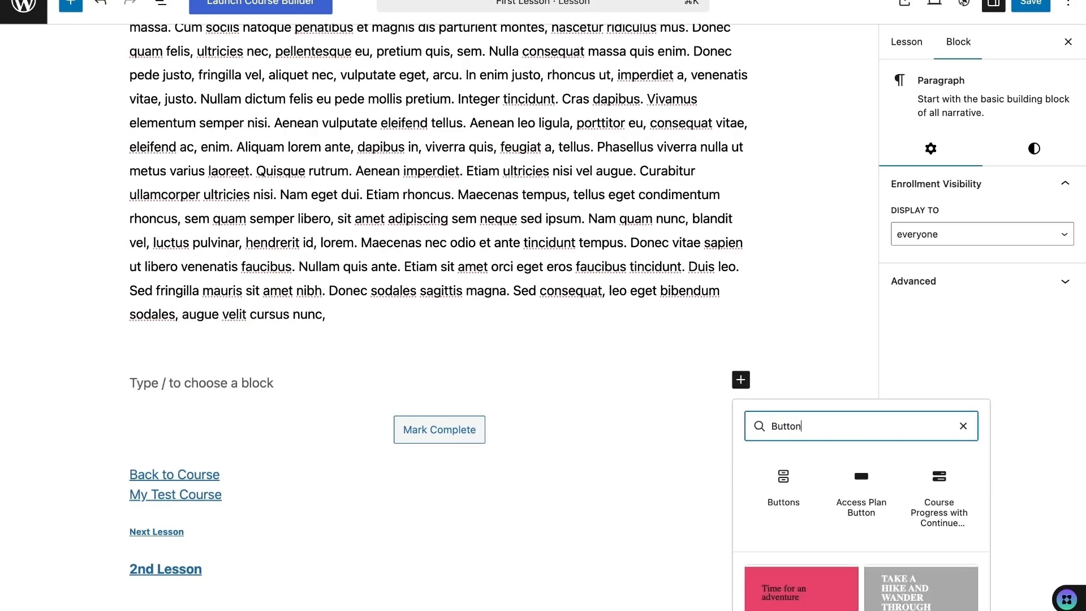
pyautogui.click(784, 483)
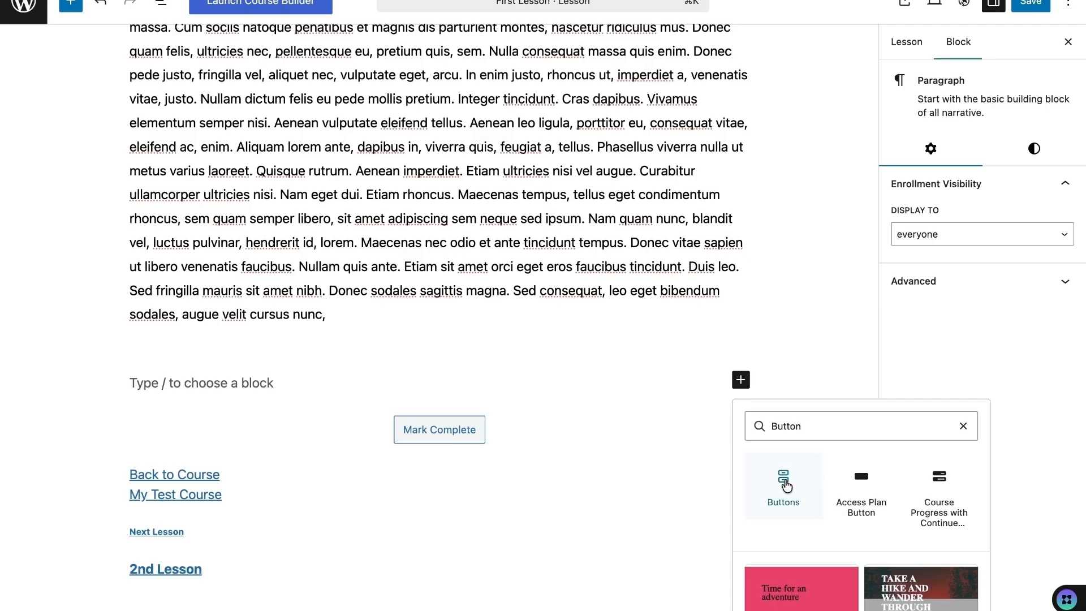
pyautogui.write('Download P')
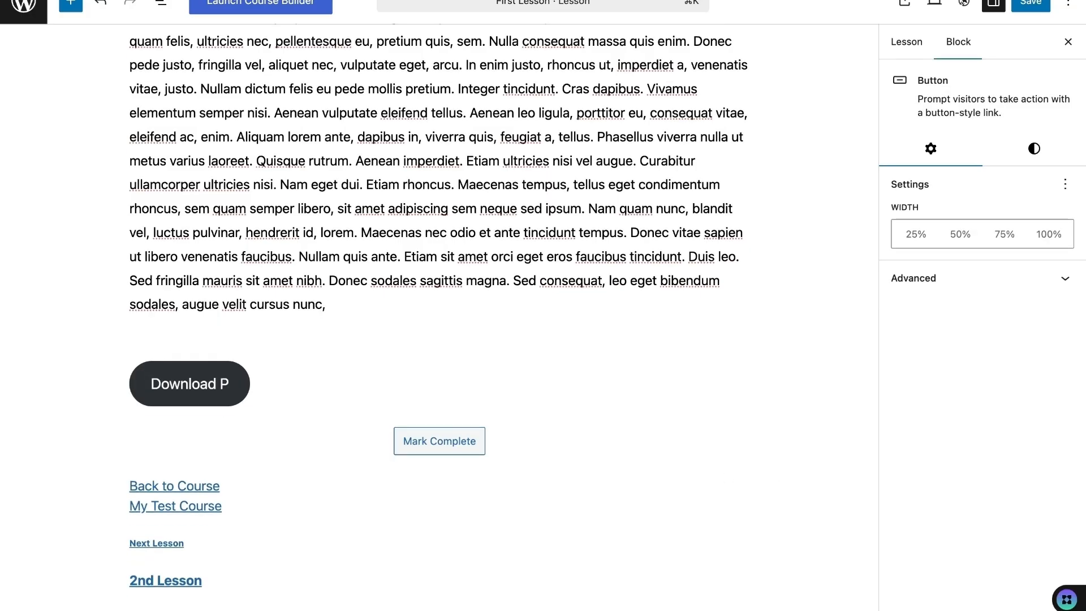
pyautogui.write('DF')
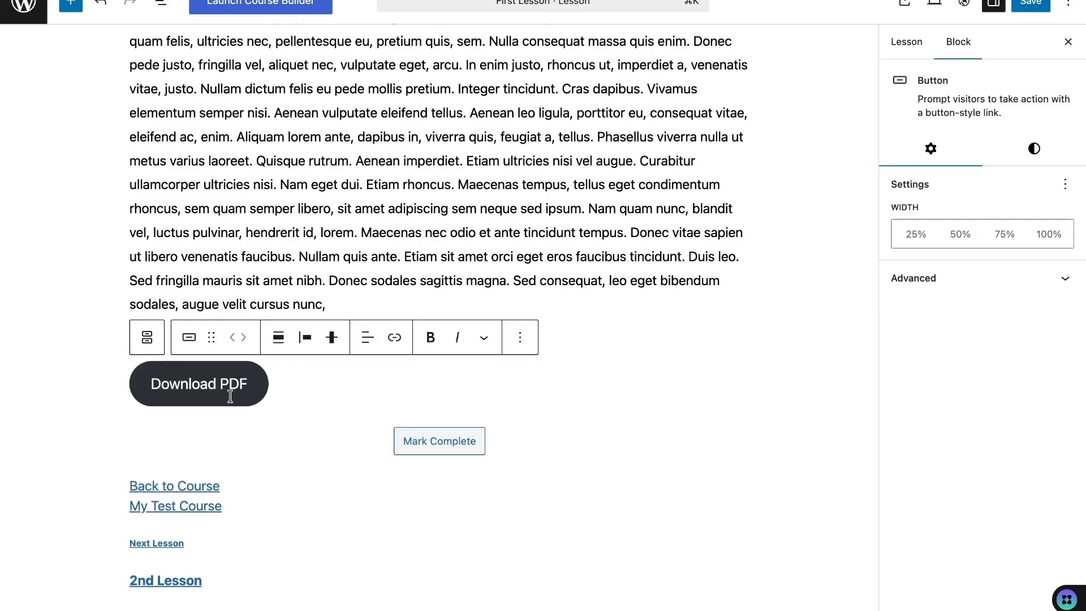
pyautogui.click(109, 391)
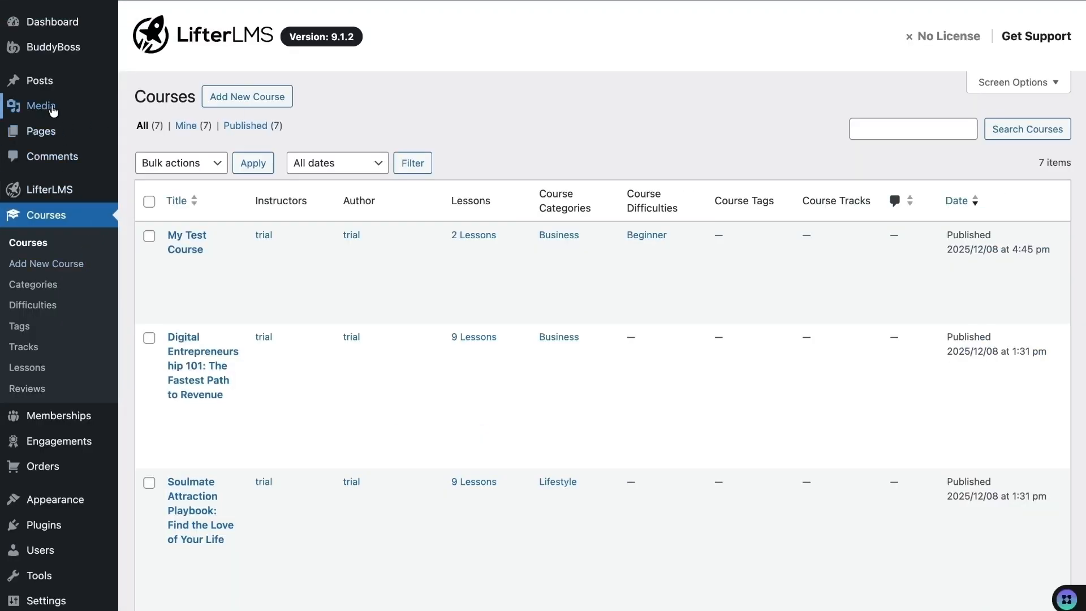
# - Upload dummy-pdf_2.pdf to the media library and copy its file URL
pyautogui.moveTo(54, 108)
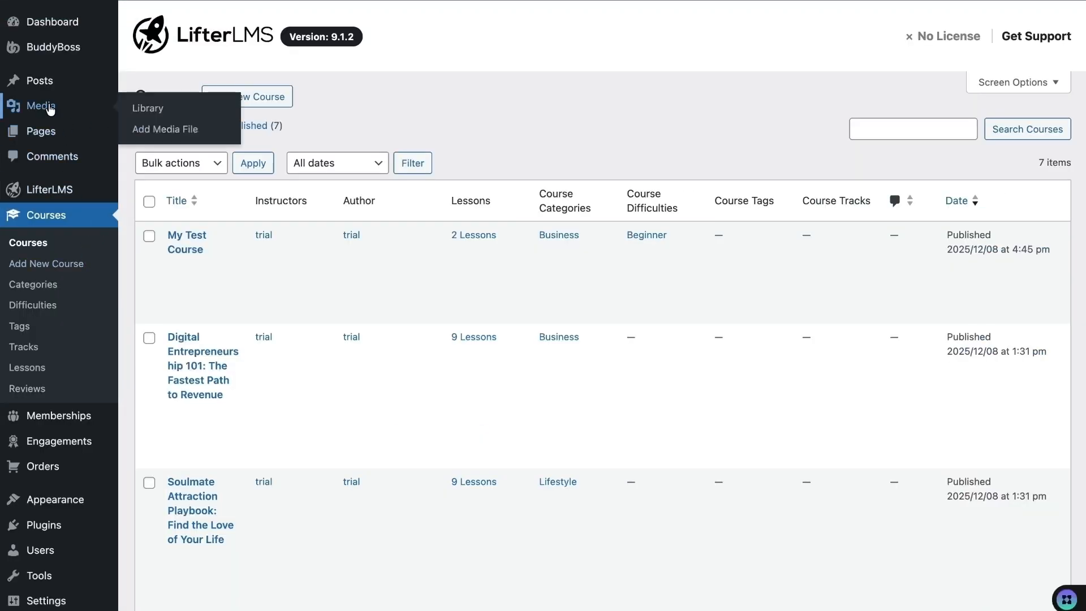
pyautogui.click(159, 130)
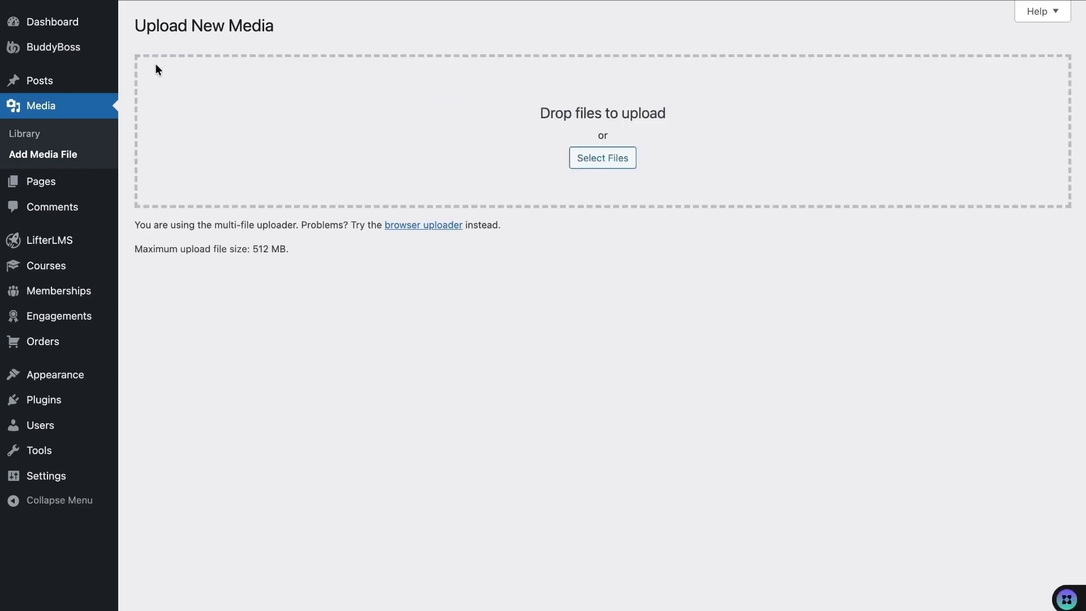
pyautogui.click(590, 163)
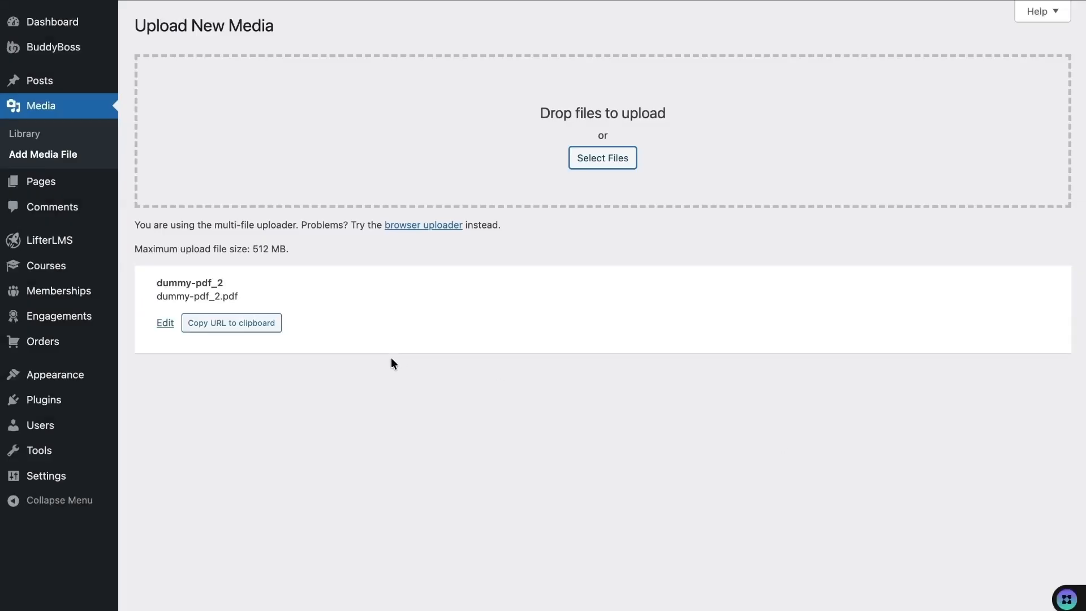
pyautogui.click(253, 330)
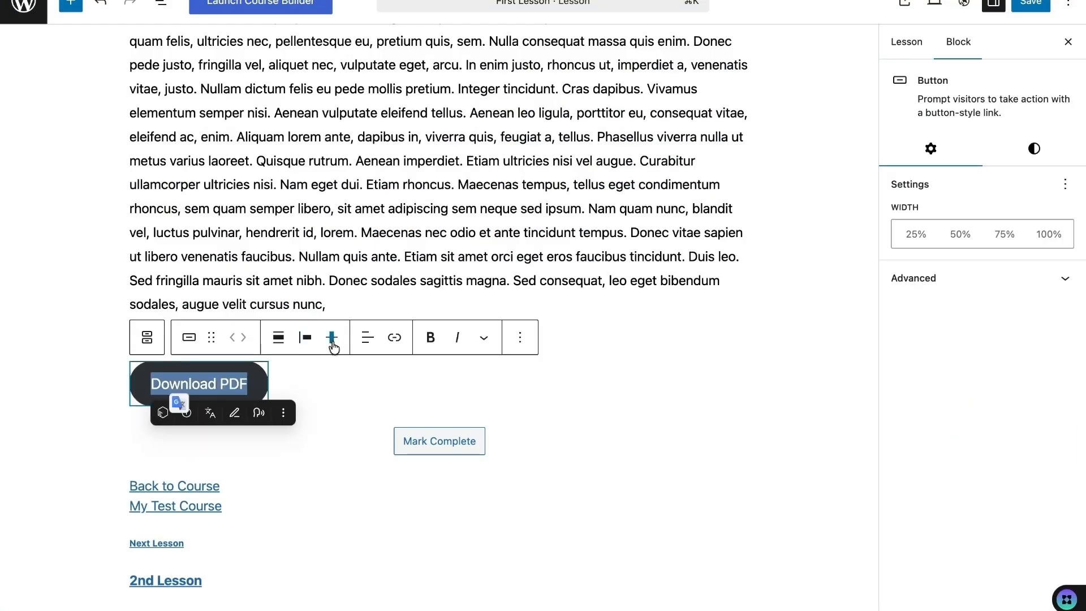
# - Link the Download PDF button to the copied PDF URL and save the lesson
pyautogui.click(394, 337)
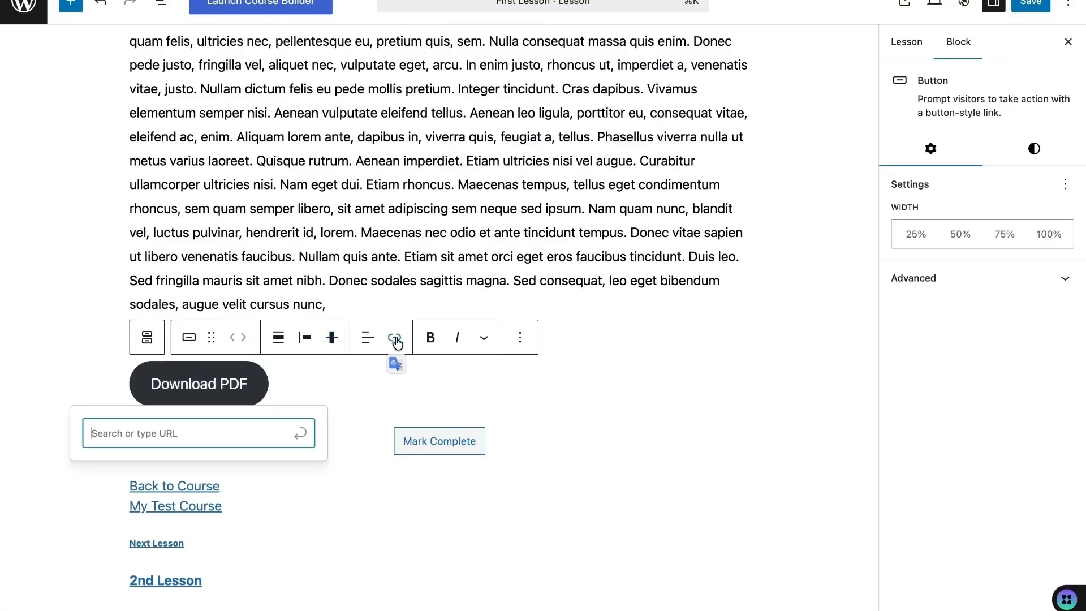
pyautogui.press('super+v')
pyautogui.click(224, 476)
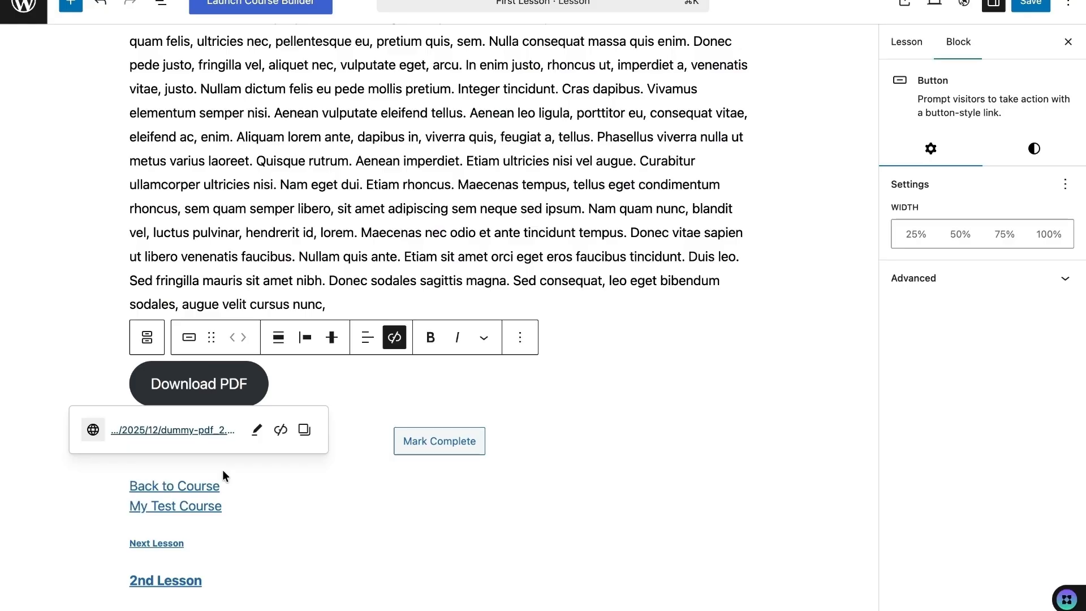
pyautogui.click(764, 315)
pyautogui.click(1025, 4)
pyautogui.click(1009, 327)
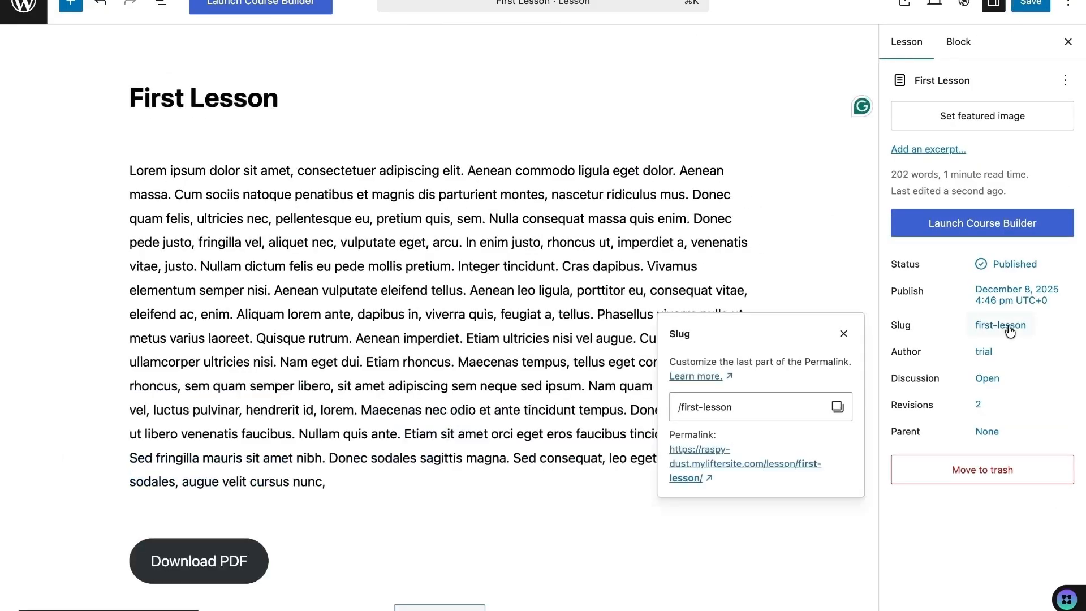
# - View the published First Lesson page and scroll through its content
pyautogui.click(707, 462)
pyautogui.scroll(-9, 343, 421)
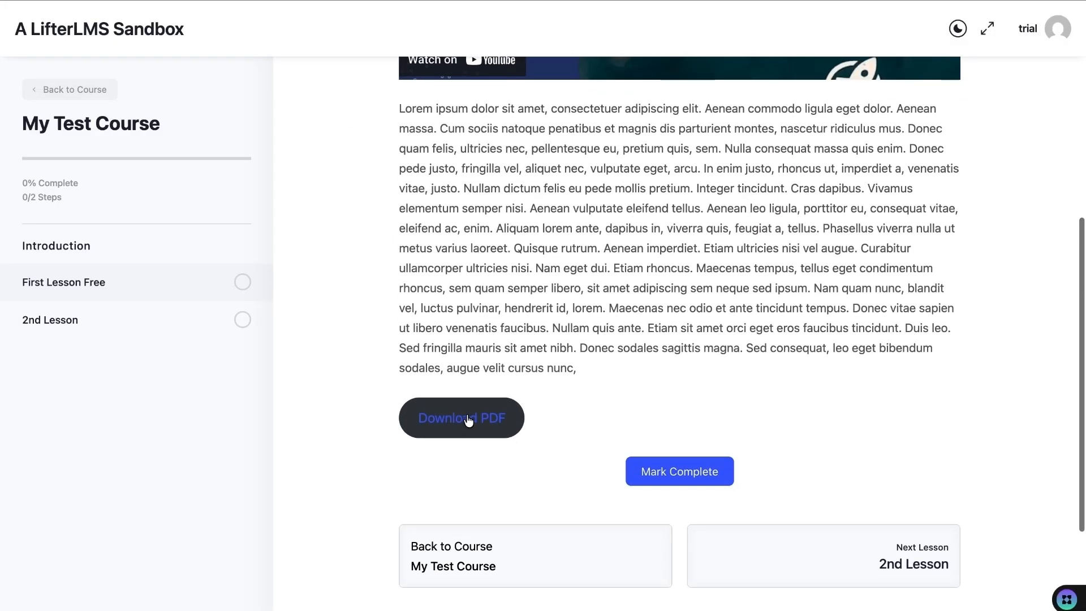
pyautogui.scroll(-5, 596, 560)
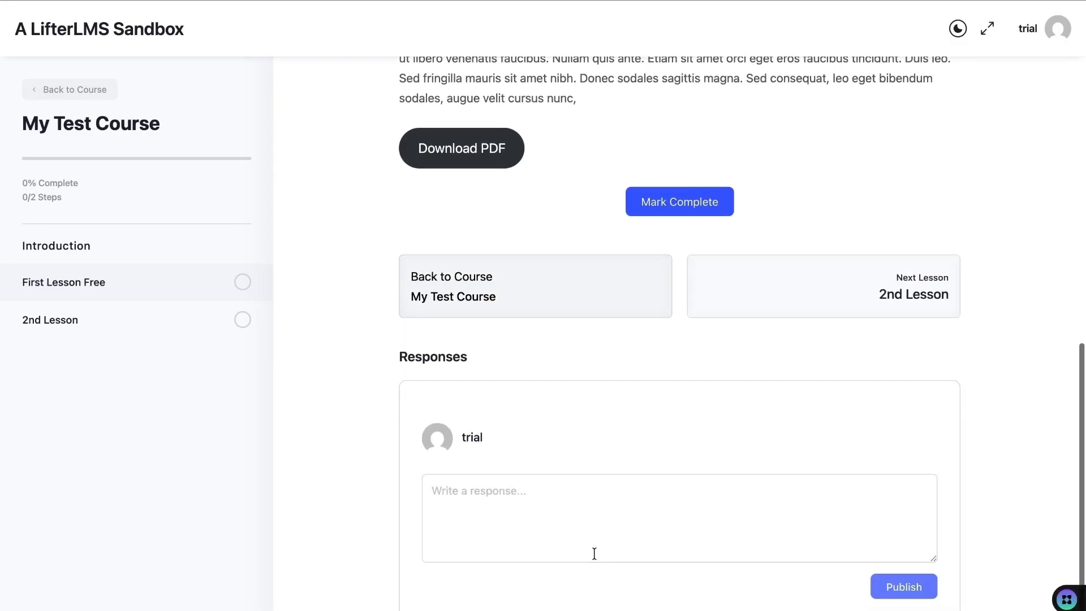
pyautogui.scroll(5, 477, 419)
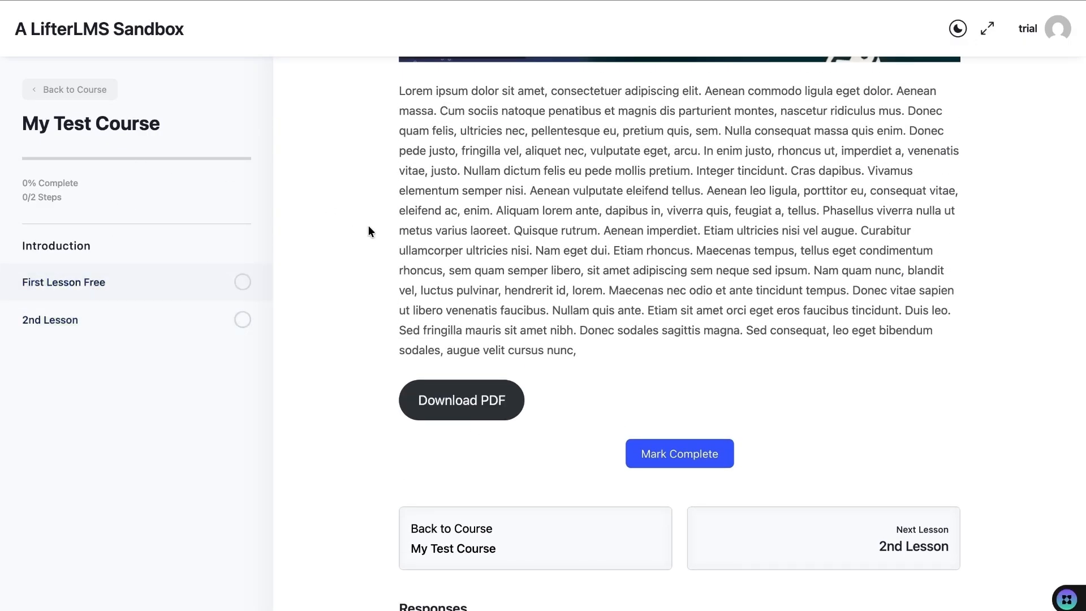
pyautogui.scroll(10, 368, 231)
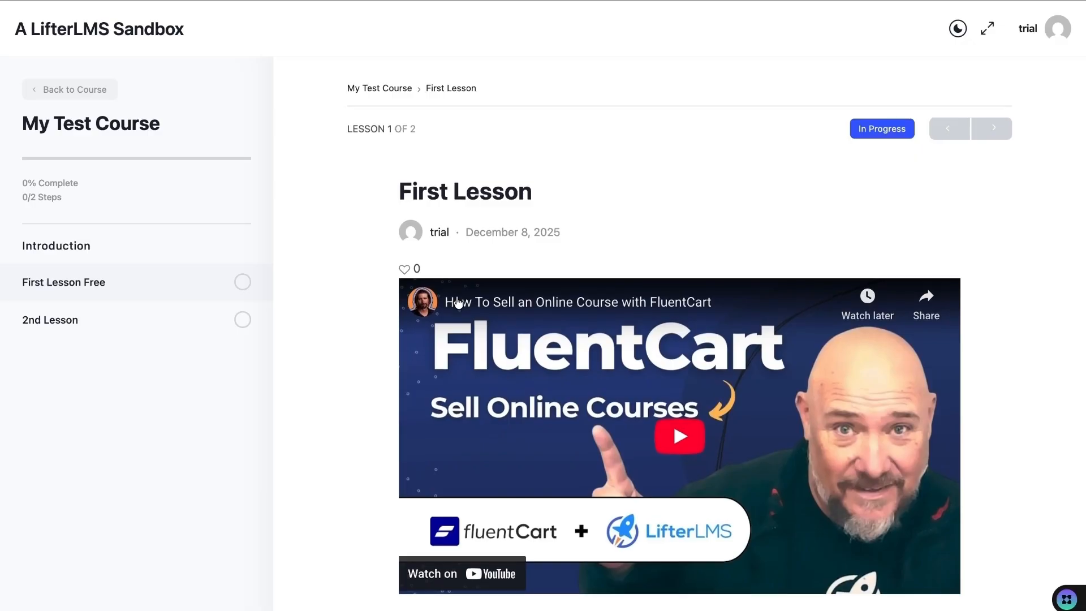
pyautogui.scroll(-10, 458, 303)
pyautogui.scroll(2, 331, 367)
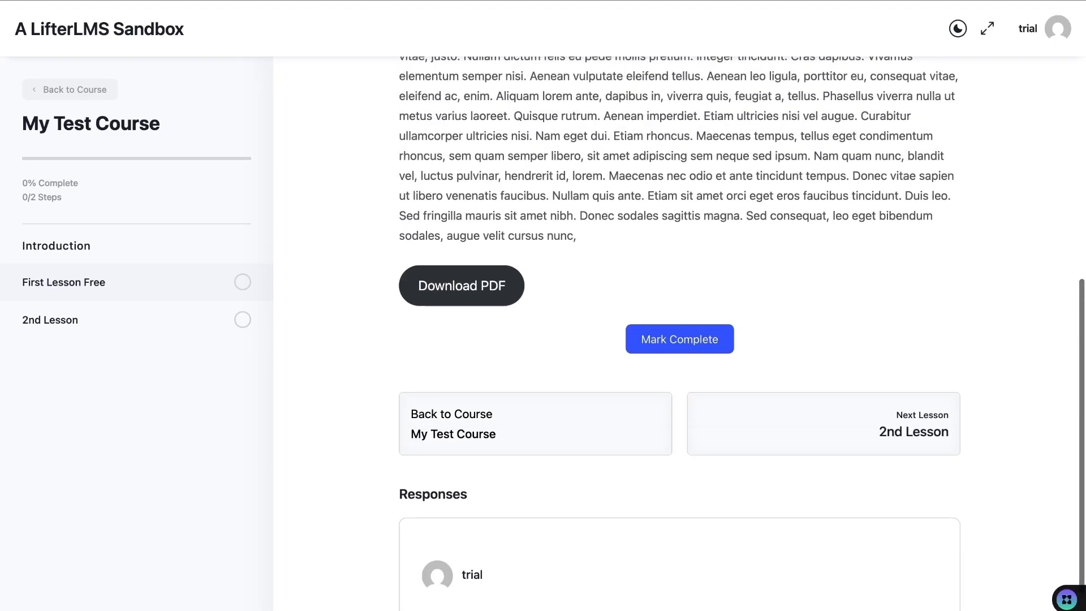
# - Set First Lesson's discussion to Closed so comments are disallowed, and save
pyautogui.click(500, 2)
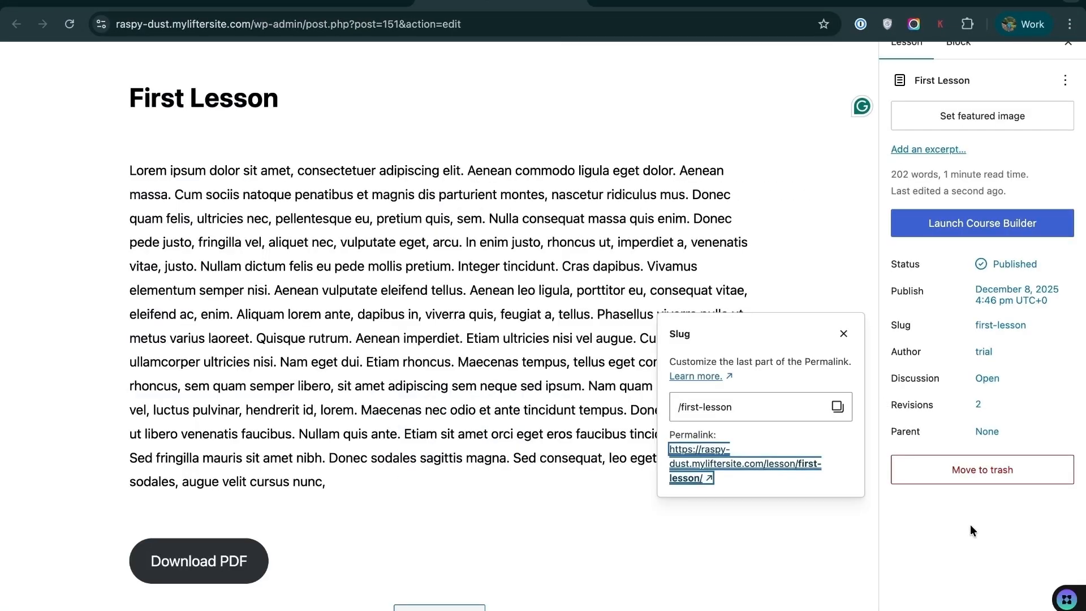
pyautogui.click(796, 547)
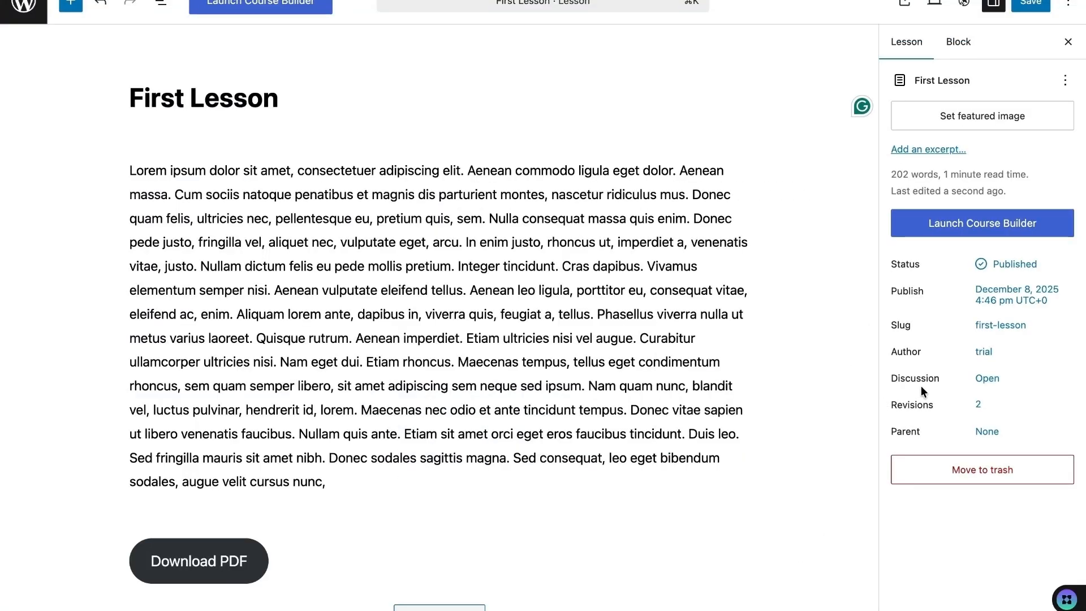
pyautogui.click(998, 389)
pyautogui.click(645, 451)
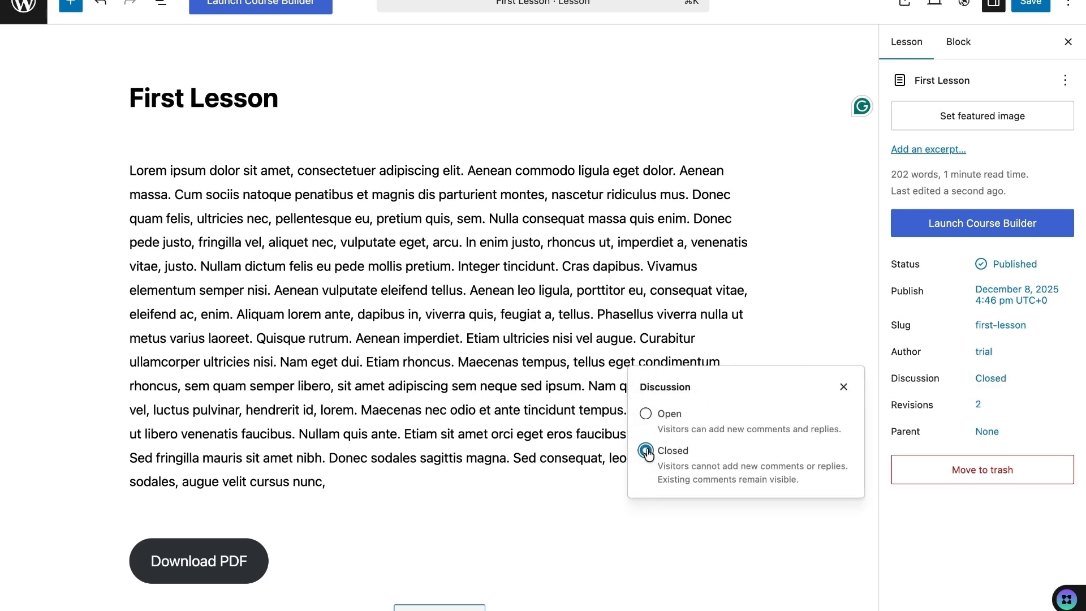
pyautogui.click(1030, 4)
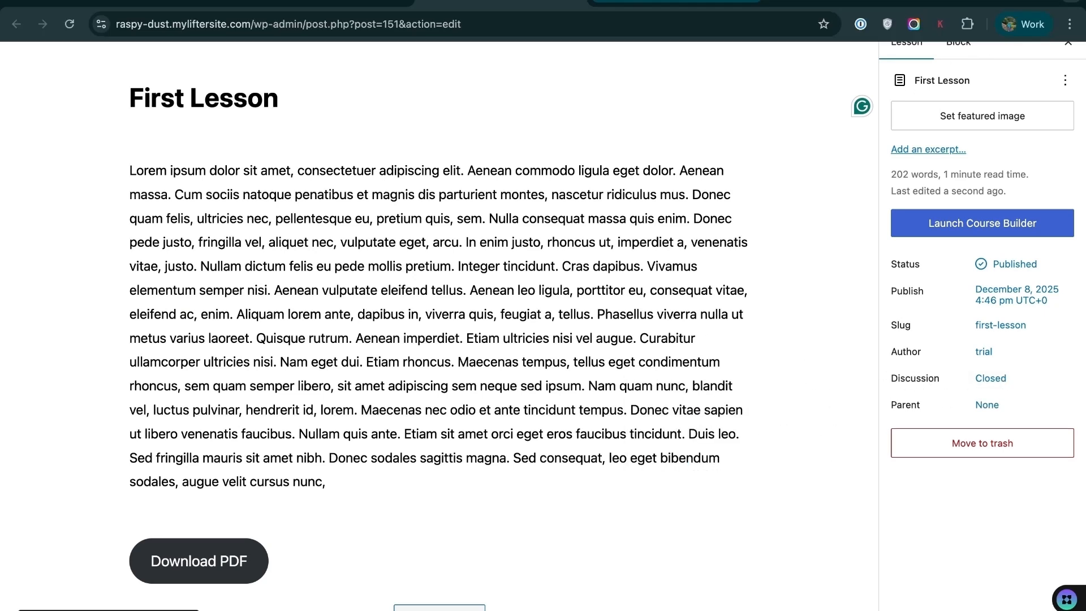
# - Reload the live First Lesson page and go back to My Test Course
pyautogui.click(674, 2)
pyautogui.click(70, 25)
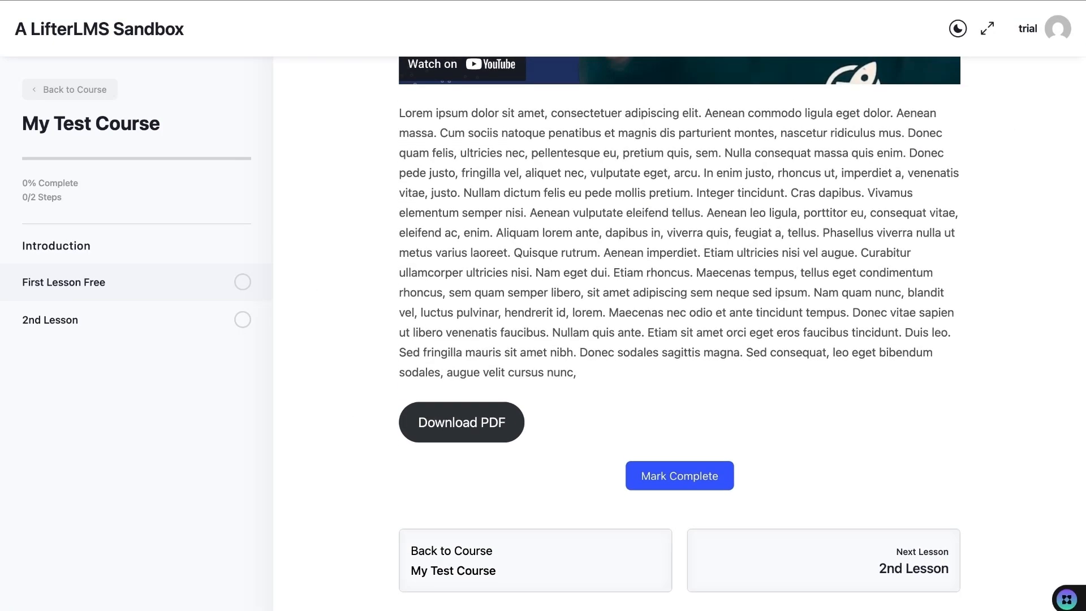
pyautogui.scroll(9, 301, 441)
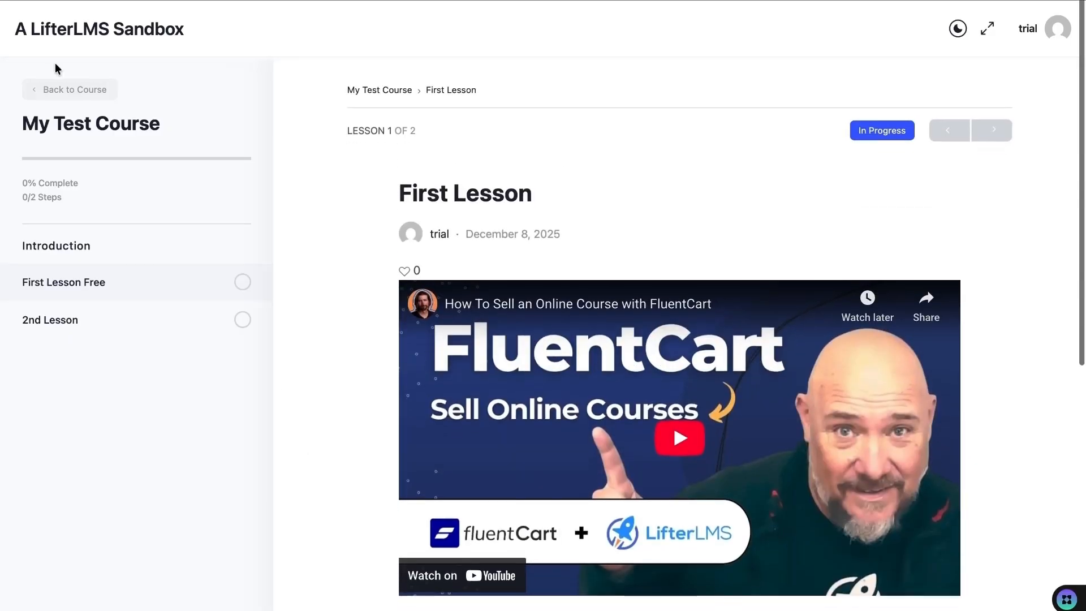
pyautogui.click(70, 92)
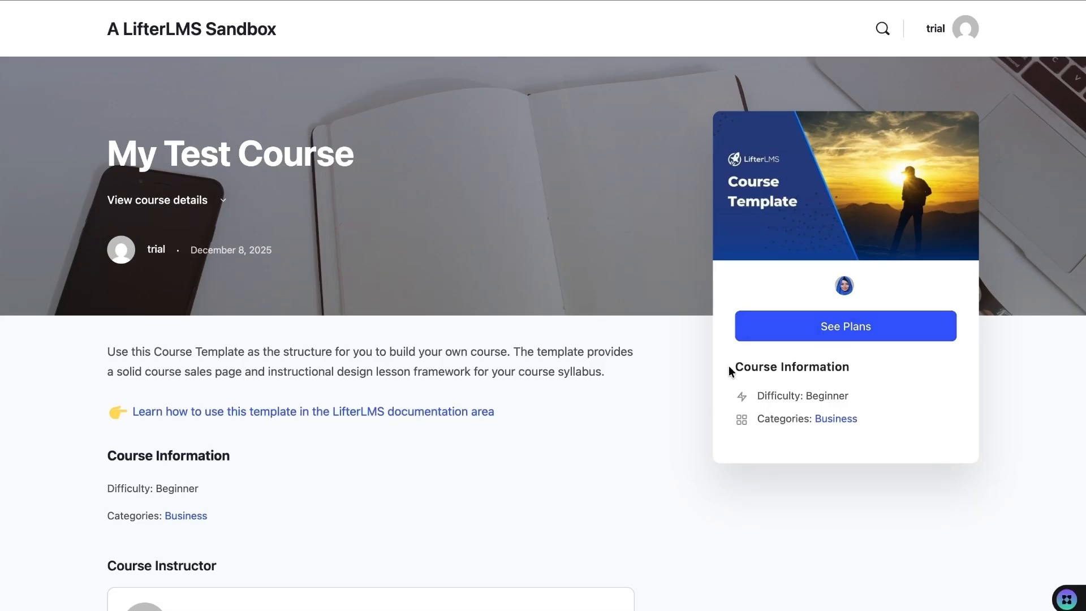
# - Review the My Test Course page's Course Information and scroll through its lessons
pyautogui.moveTo(762, 366); pyautogui.dragTo(854, 423)
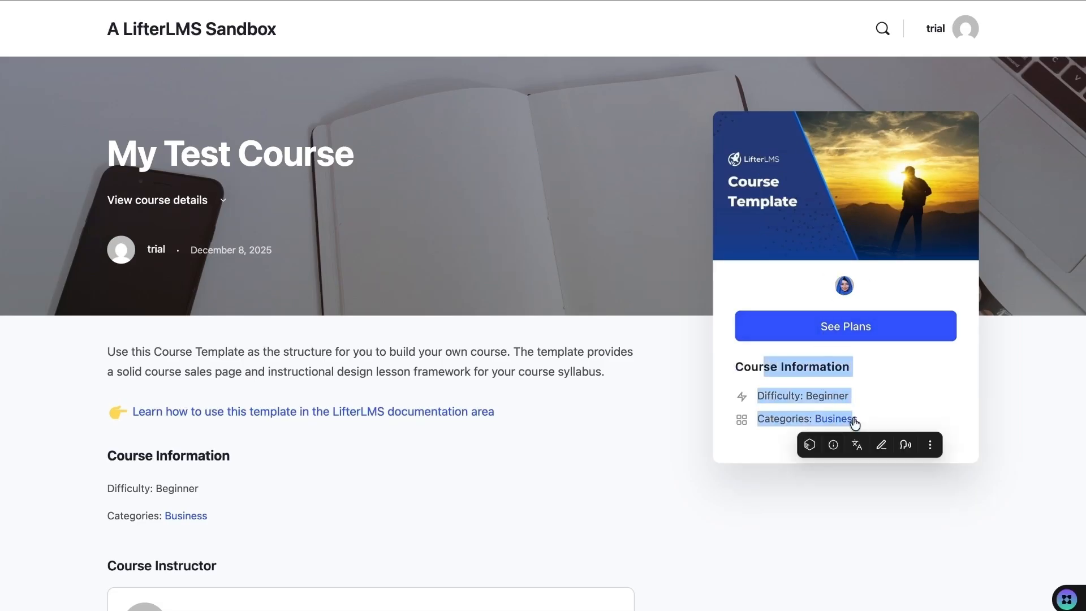
pyautogui.click(757, 436)
pyautogui.scroll(-5, 652, 405)
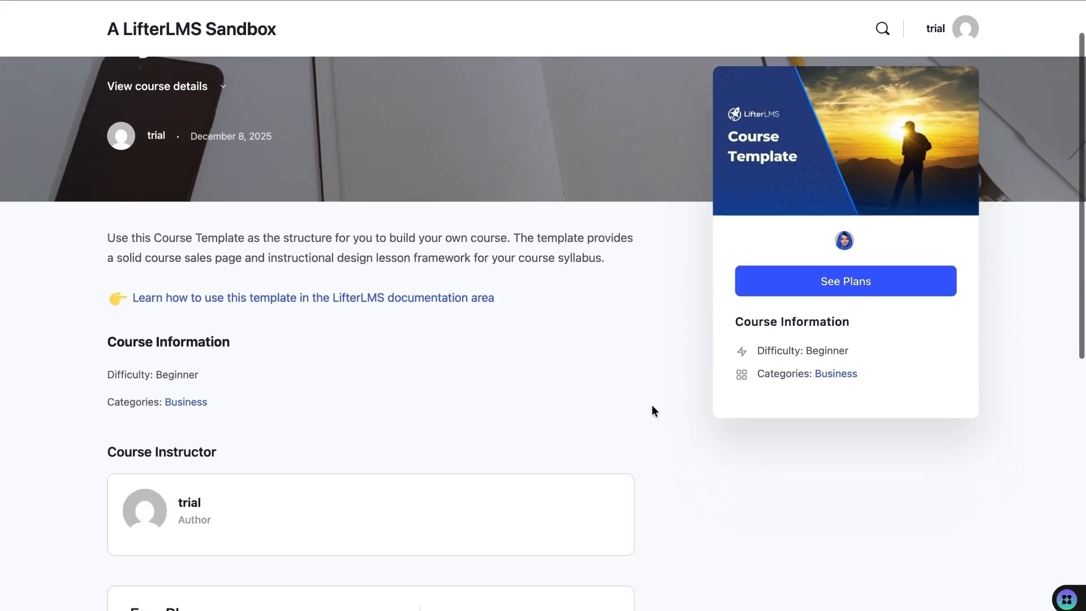
pyautogui.scroll(-1, 297, 368)
pyautogui.scroll(-1, 298, 377)
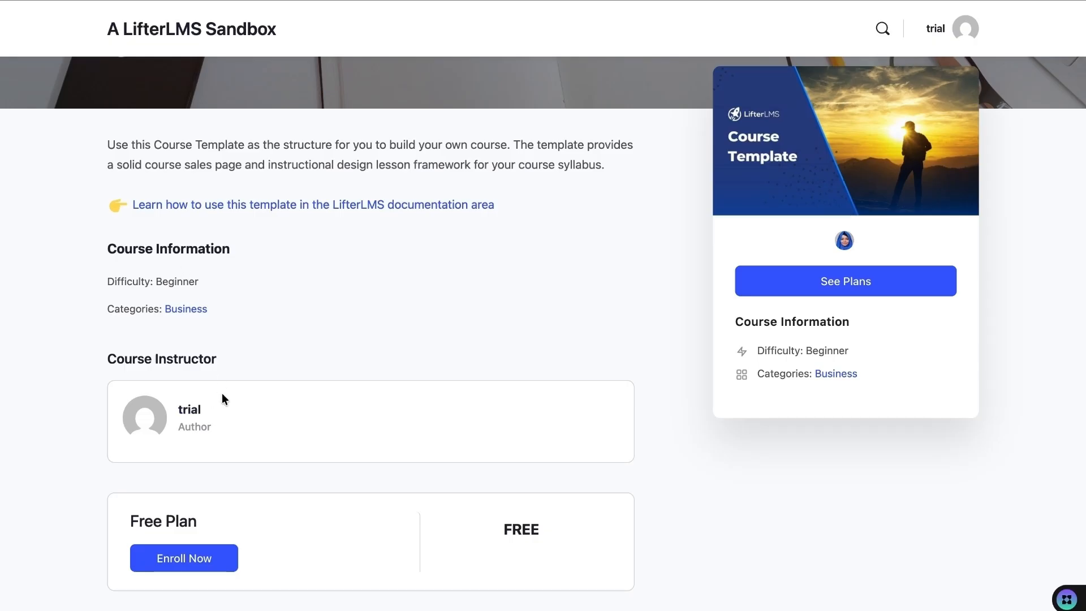
pyautogui.scroll(-3, 222, 392)
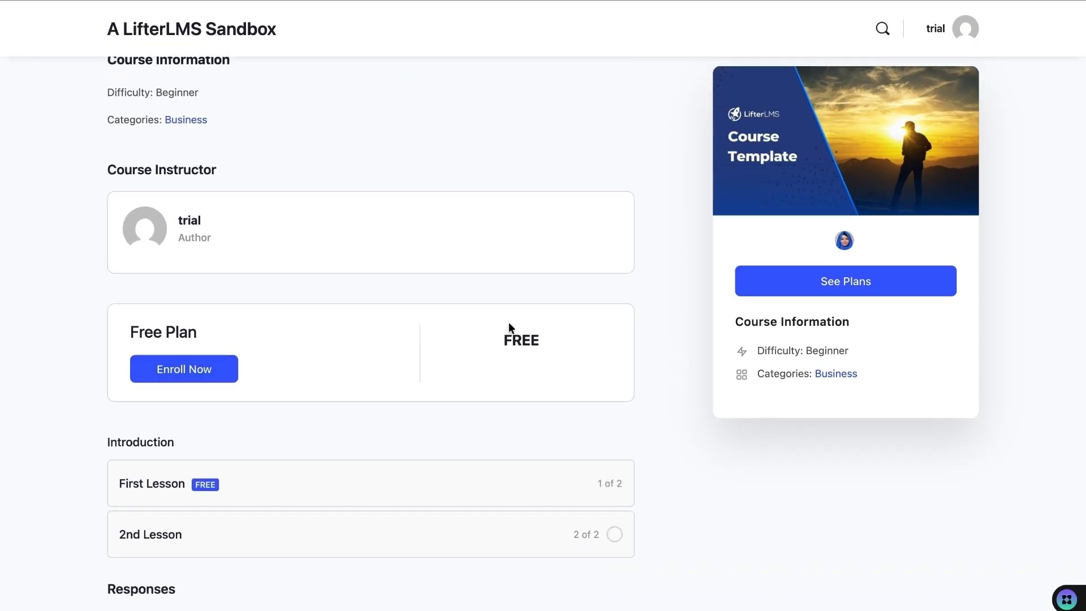
pyautogui.scroll(-3, 470, 390)
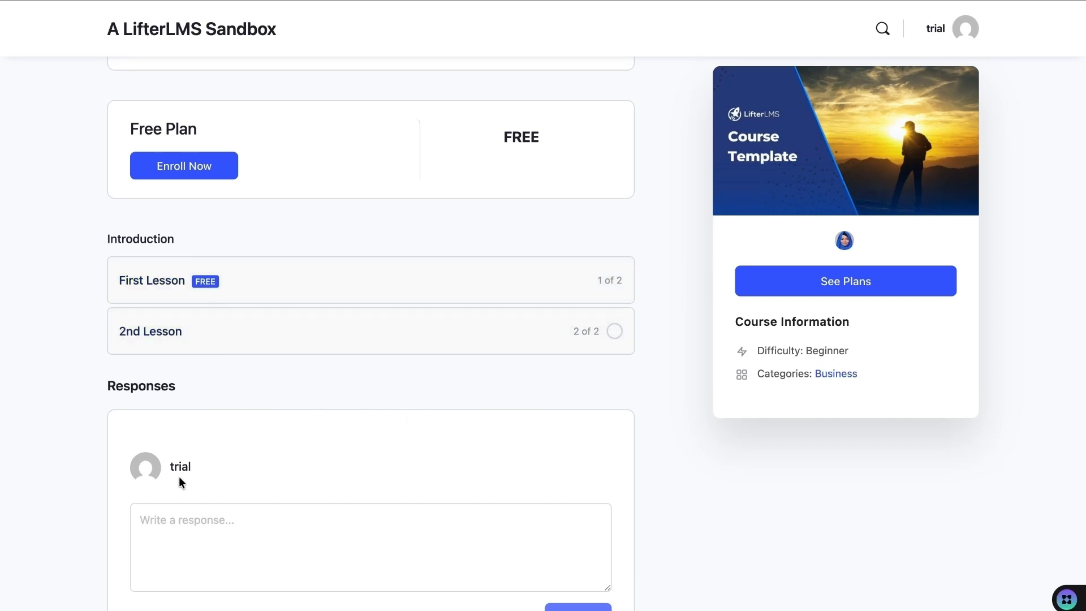
# - Set My Test Course's discussion to Closed and save the course
pyautogui.moveTo(243, 0)
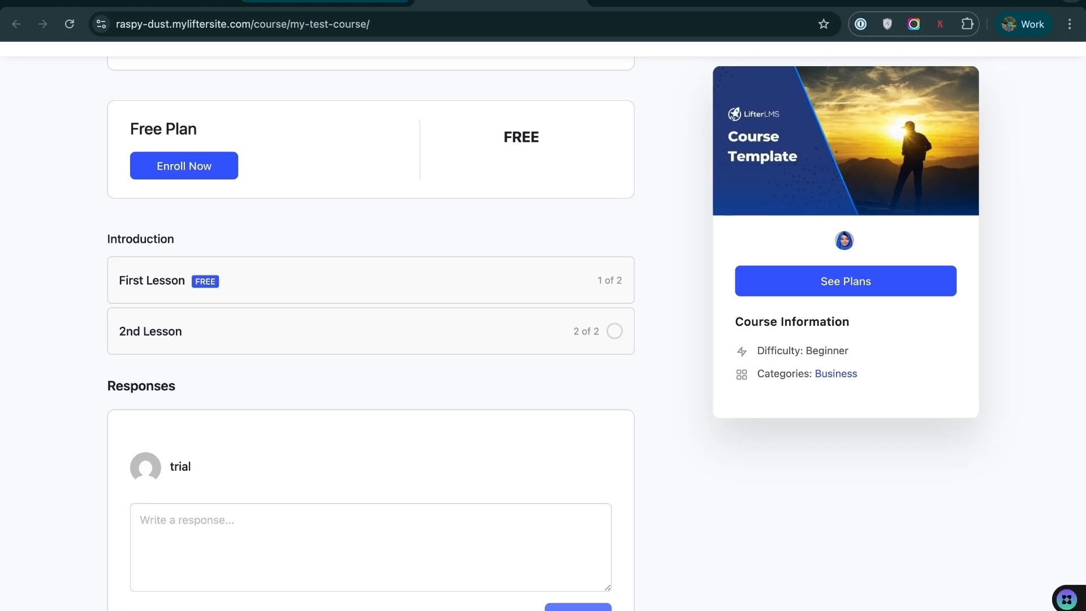
pyautogui.click(326, 2)
pyautogui.click(480, 338)
pyautogui.scroll(-1, 971, 441)
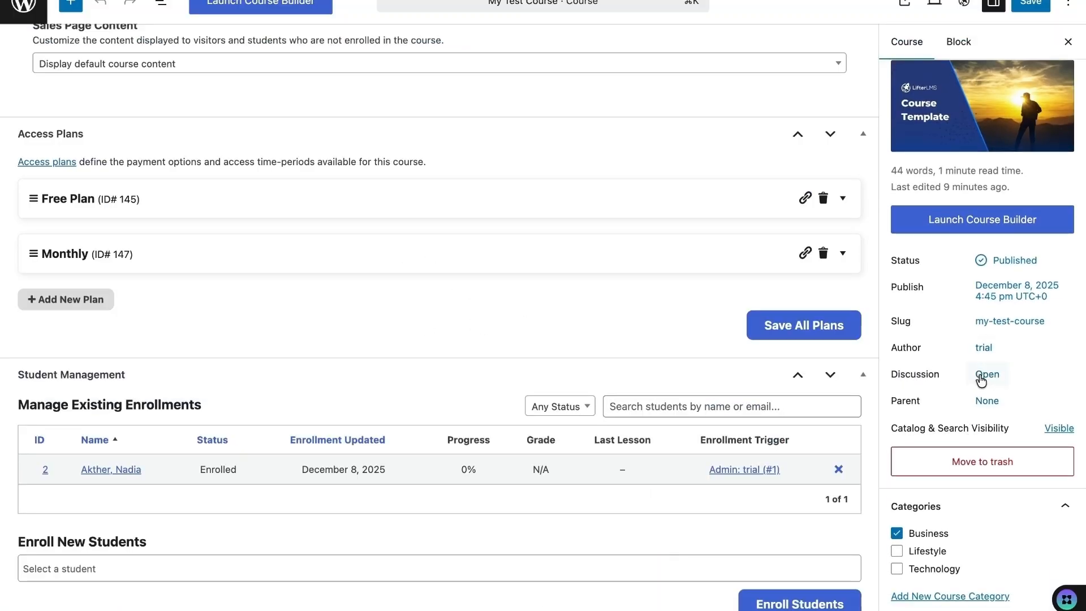
pyautogui.click(980, 381)
pyautogui.click(645, 446)
pyautogui.click(1027, 4)
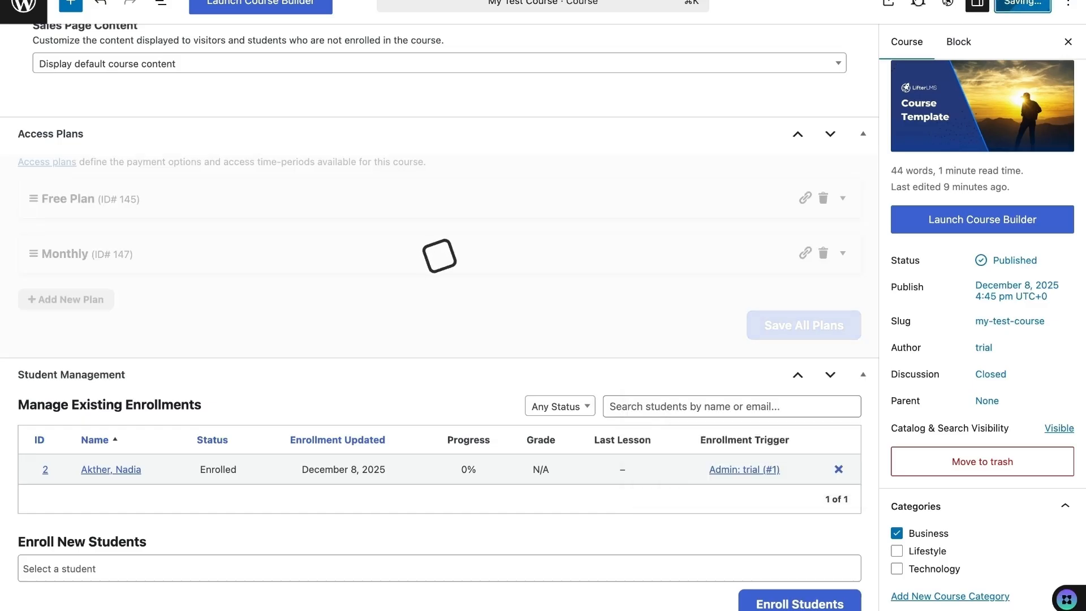
# - Reload the public course page and open the admin Dashboard in a new tab
pyautogui.click(501, 2)
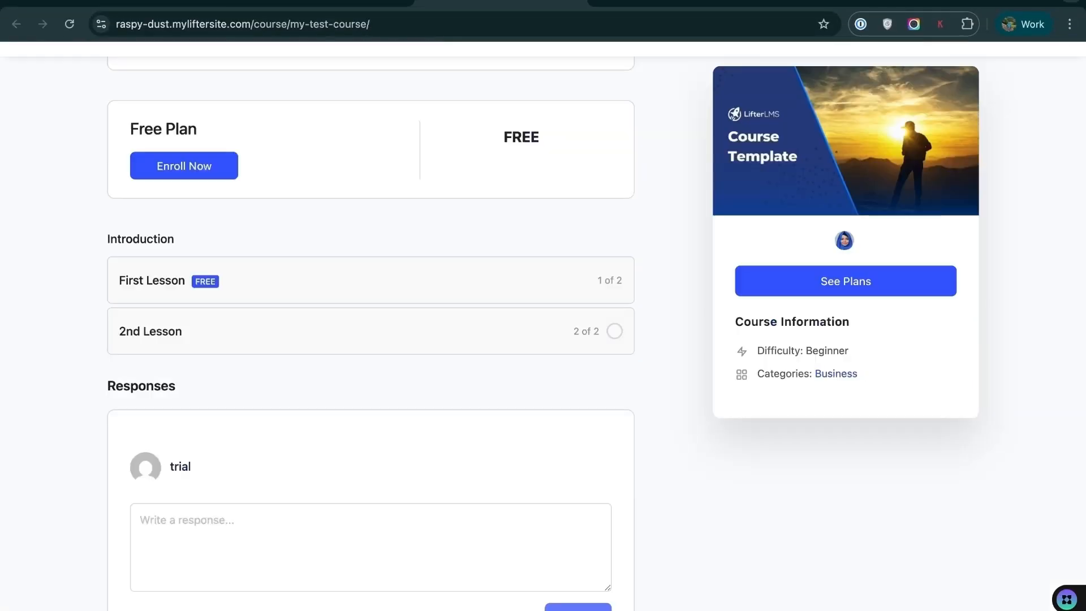
pyautogui.click(70, 24)
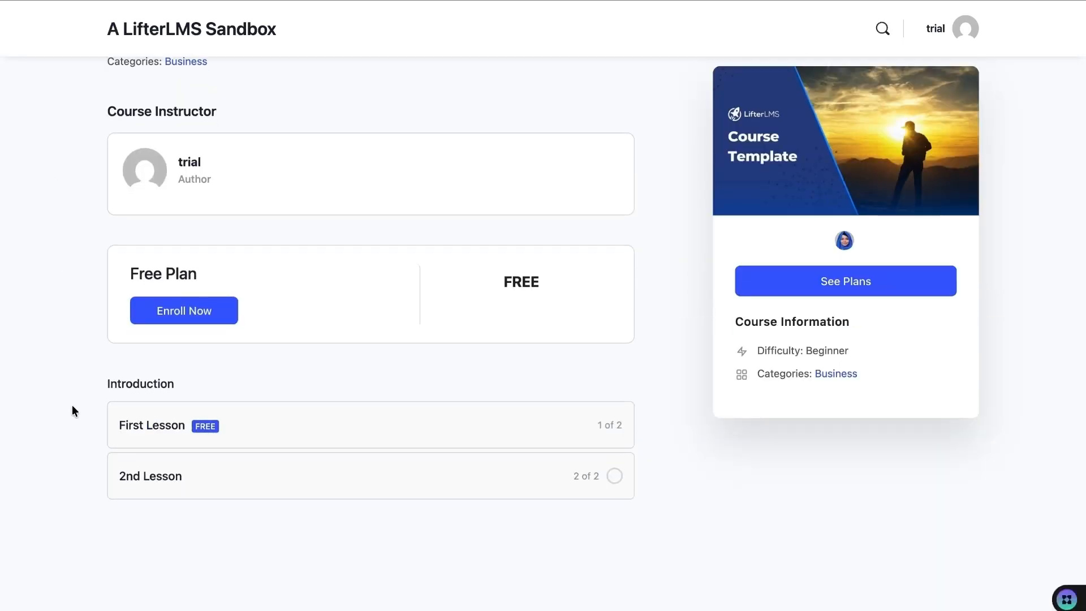
pyautogui.scroll(2, 110, 436)
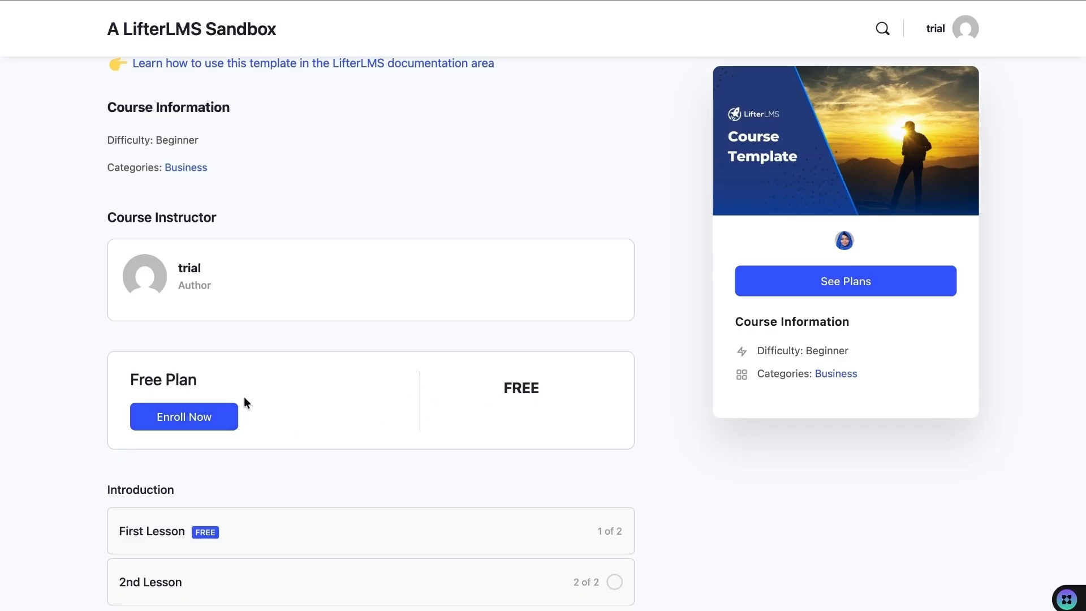
pyautogui.rightClick(69, 15)
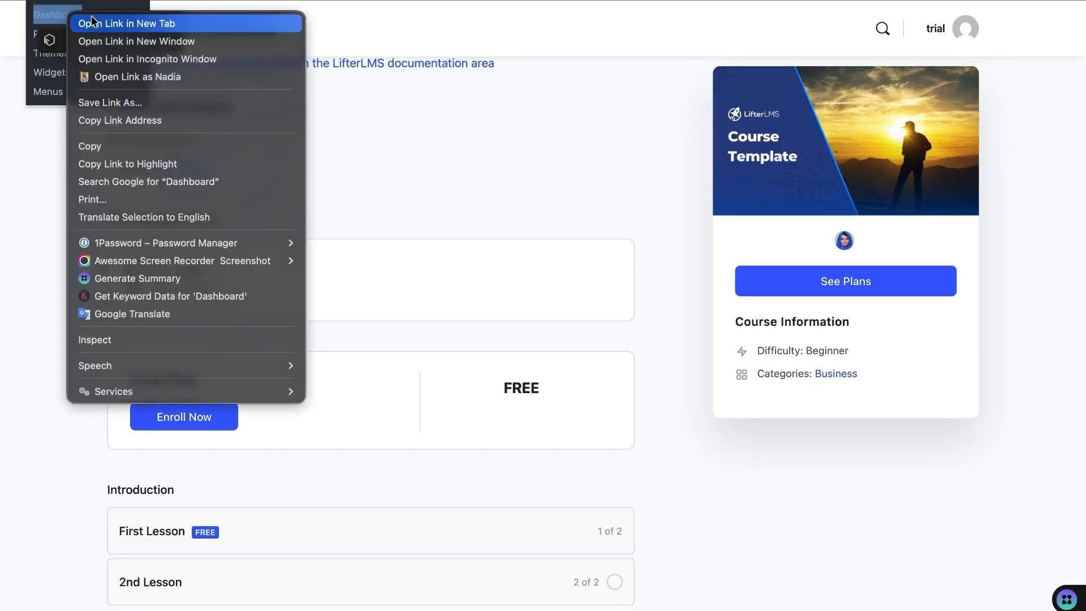
pyautogui.click(102, 25)
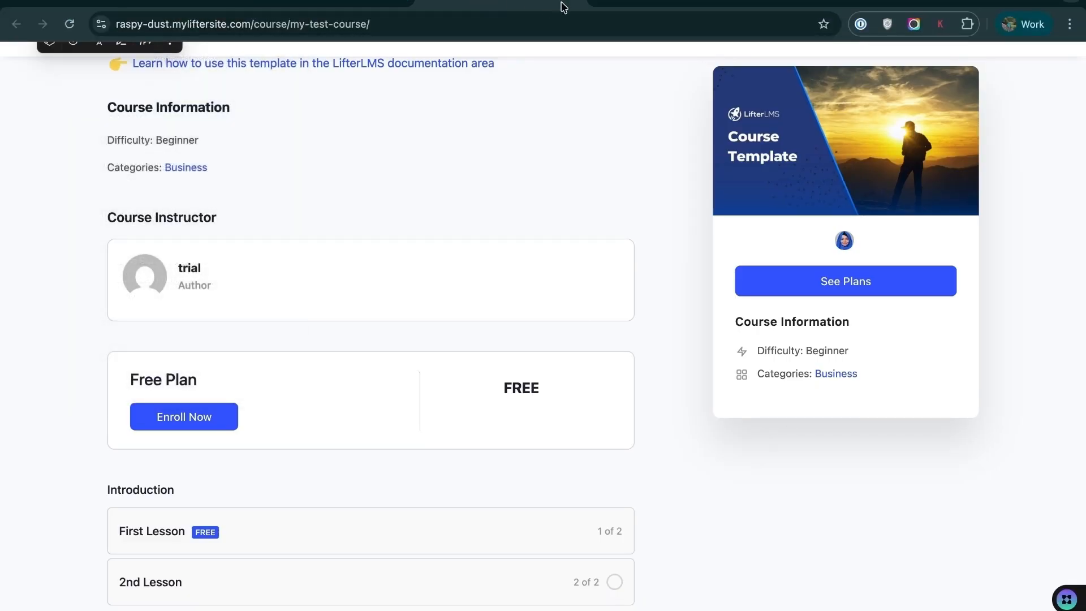
pyautogui.click(622, 5)
# - Enable the Manual payment gateway under LifterLMS Settings > Checkout and save the changes
pyautogui.moveTo(37, 242)
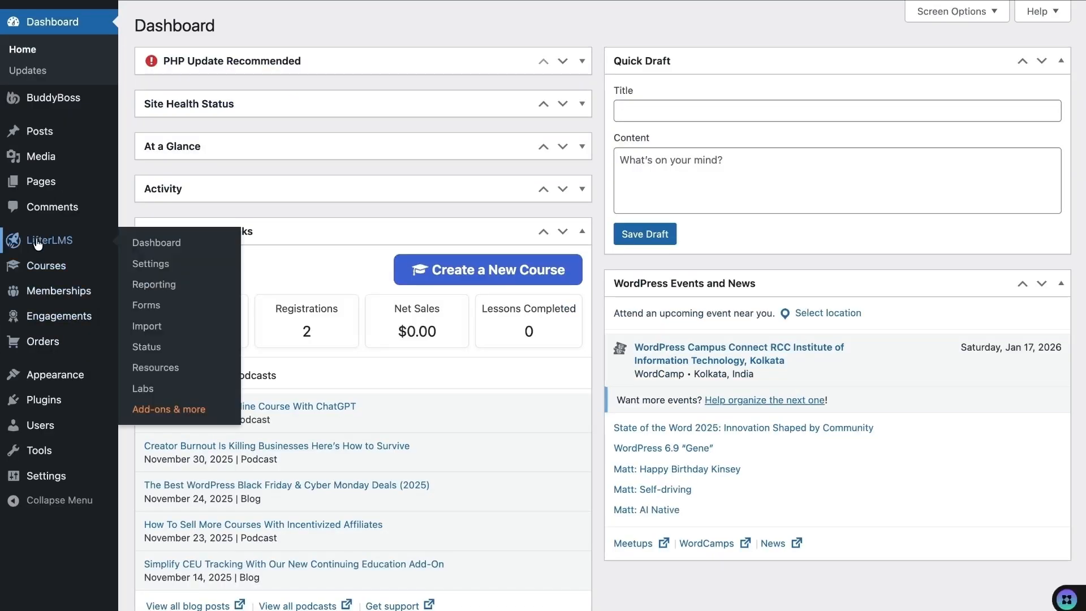
pyautogui.click(148, 265)
pyautogui.click(503, 129)
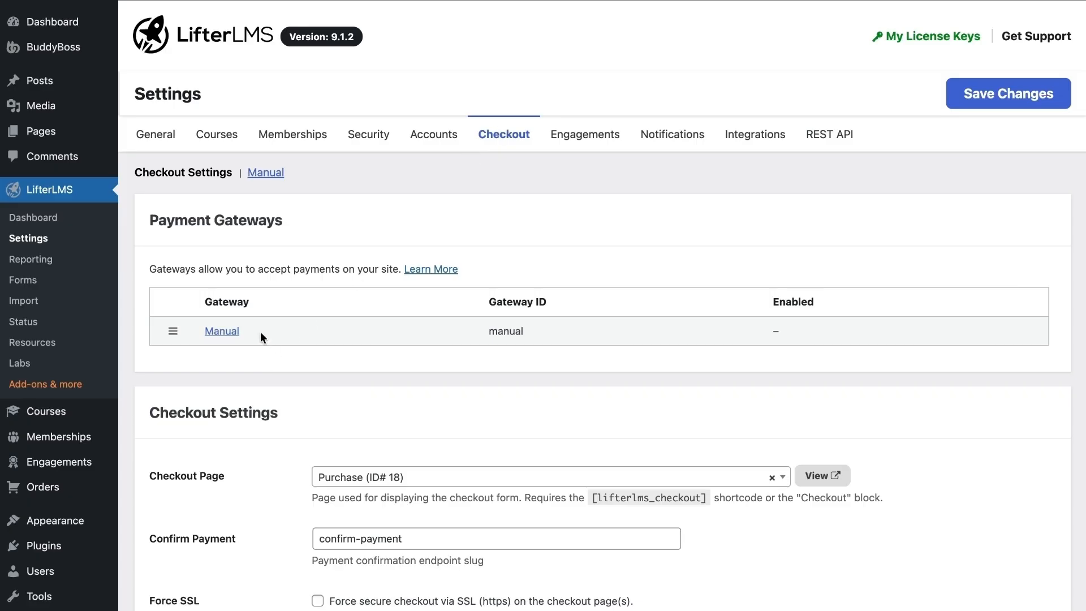
pyautogui.click(223, 332)
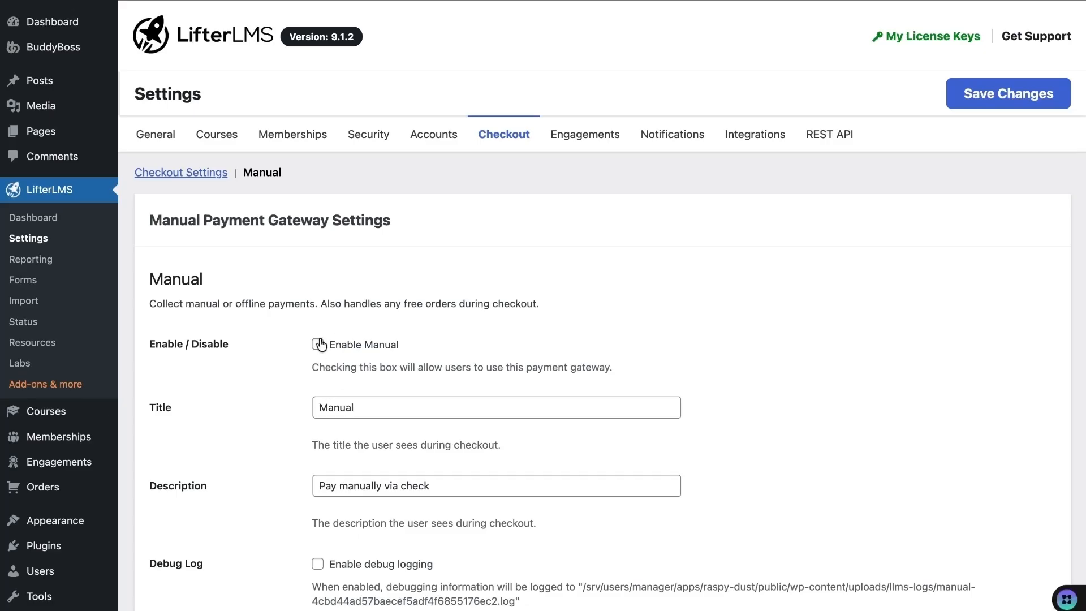
pyautogui.click(317, 344)
pyautogui.scroll(-3, 395, 550)
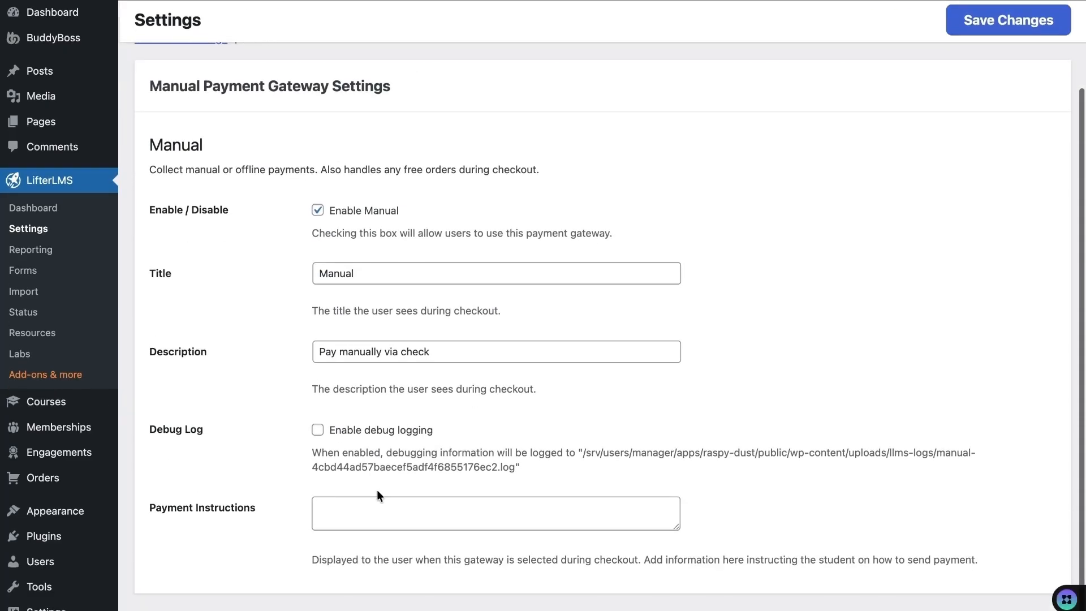
pyautogui.click(972, 34)
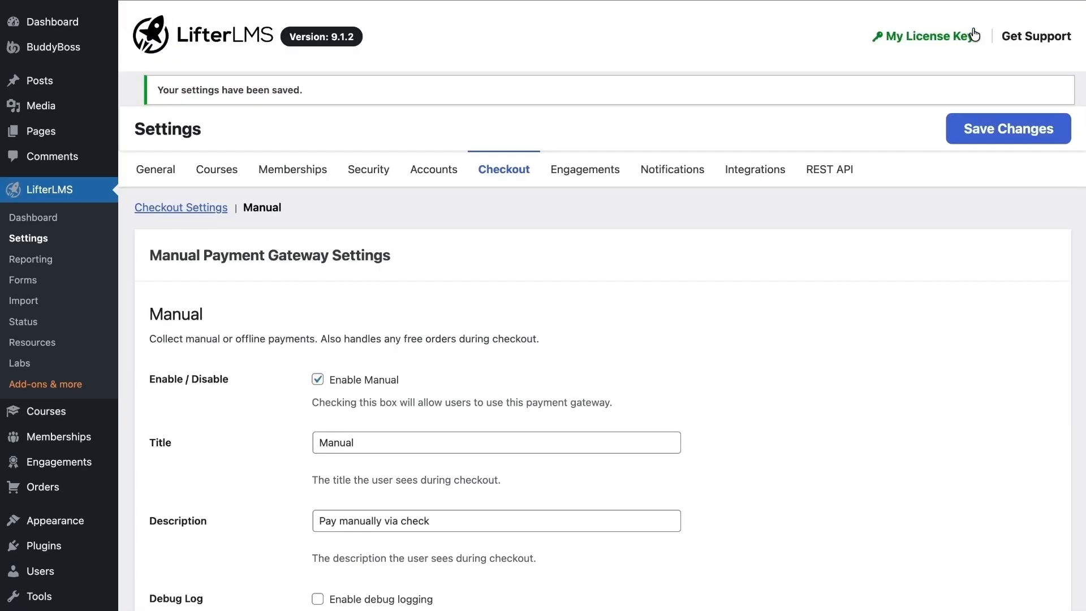
pyautogui.click(501, 2)
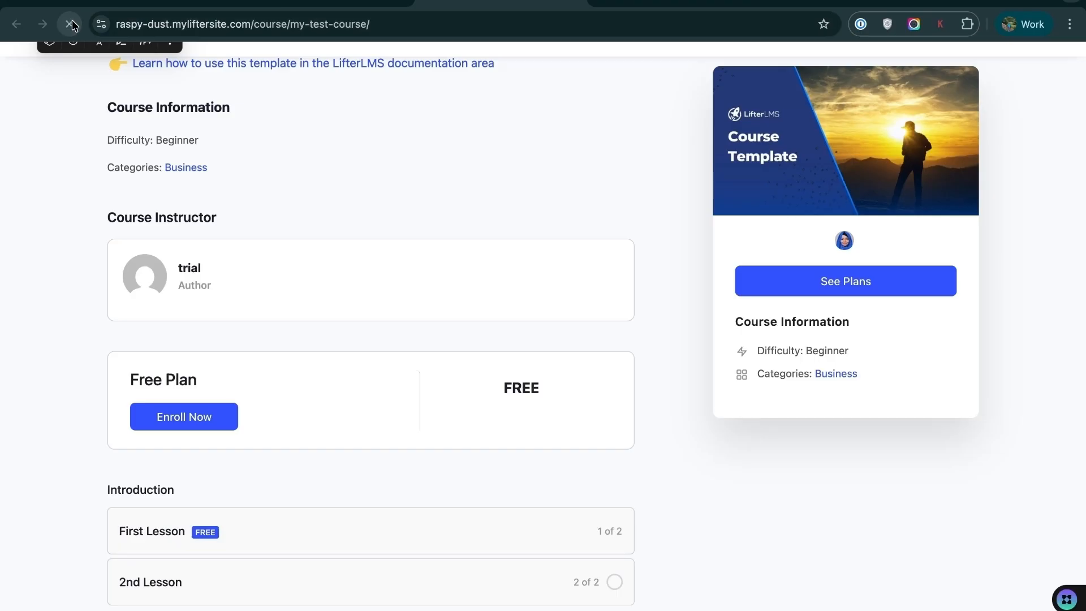
# - Check the course page lists the $20.00-per-month Monthly plan, then go to the homepage
pyautogui.scroll(-2, 2, 365)
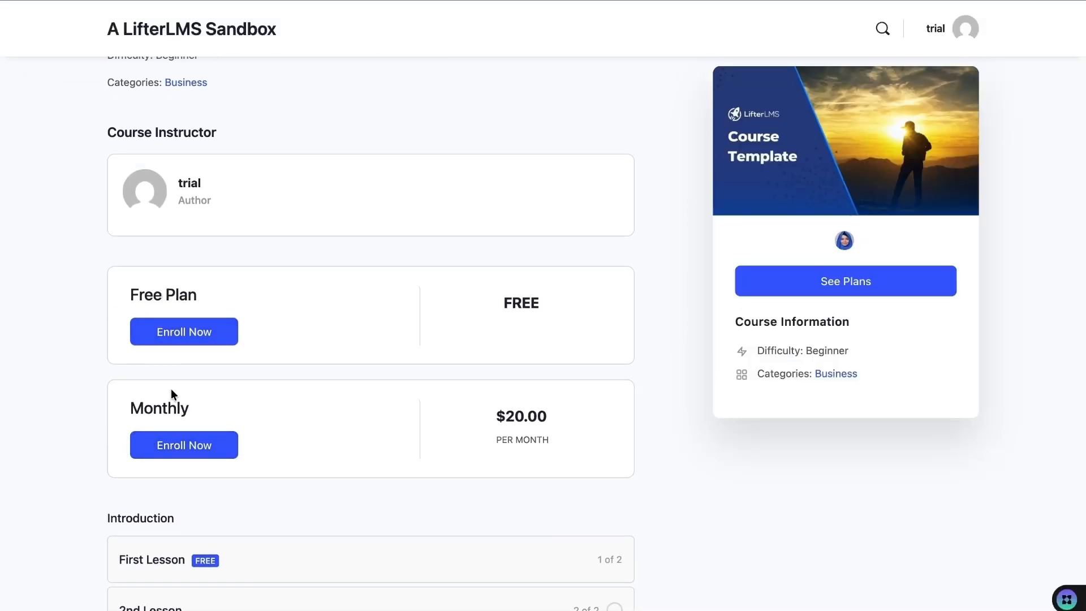
pyautogui.scroll(-3, 175, 403)
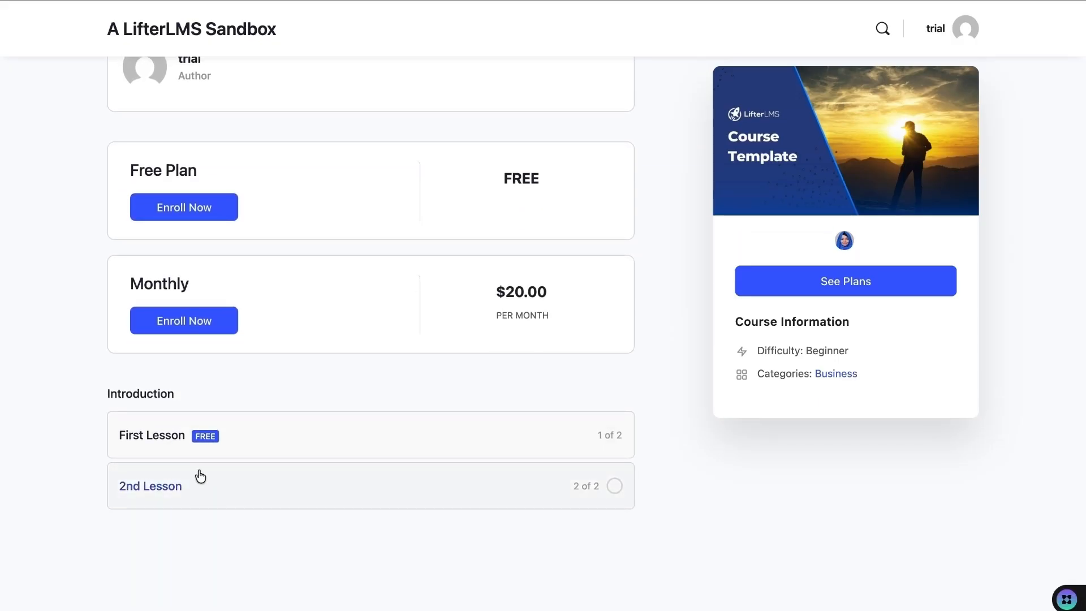
pyautogui.scroll(2, 201, 470)
pyautogui.scroll(8, 199, 451)
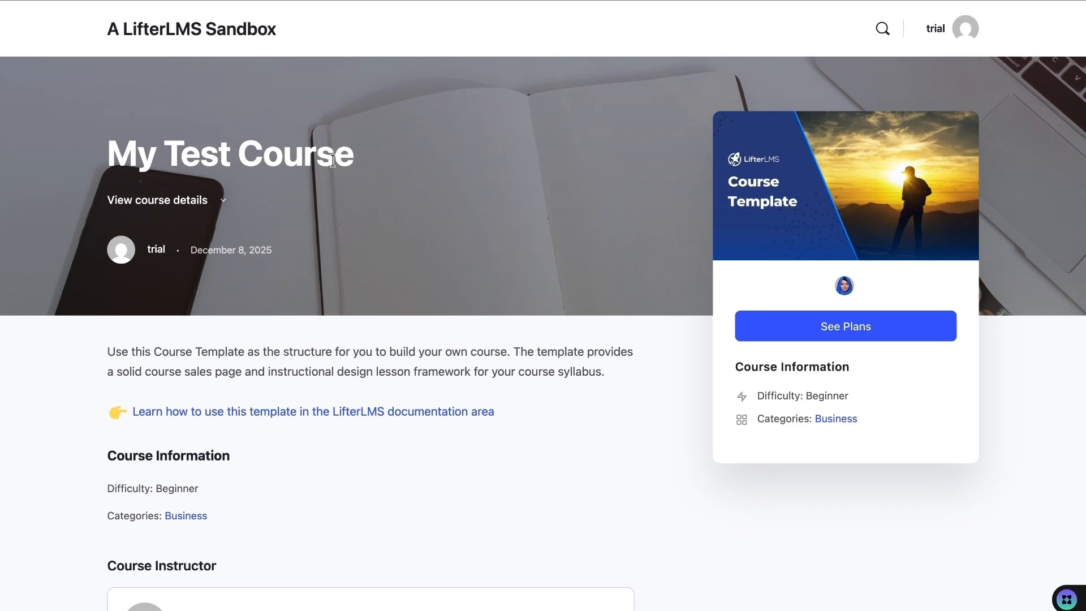
pyautogui.click(229, 36)
pyautogui.moveTo(49, 97)
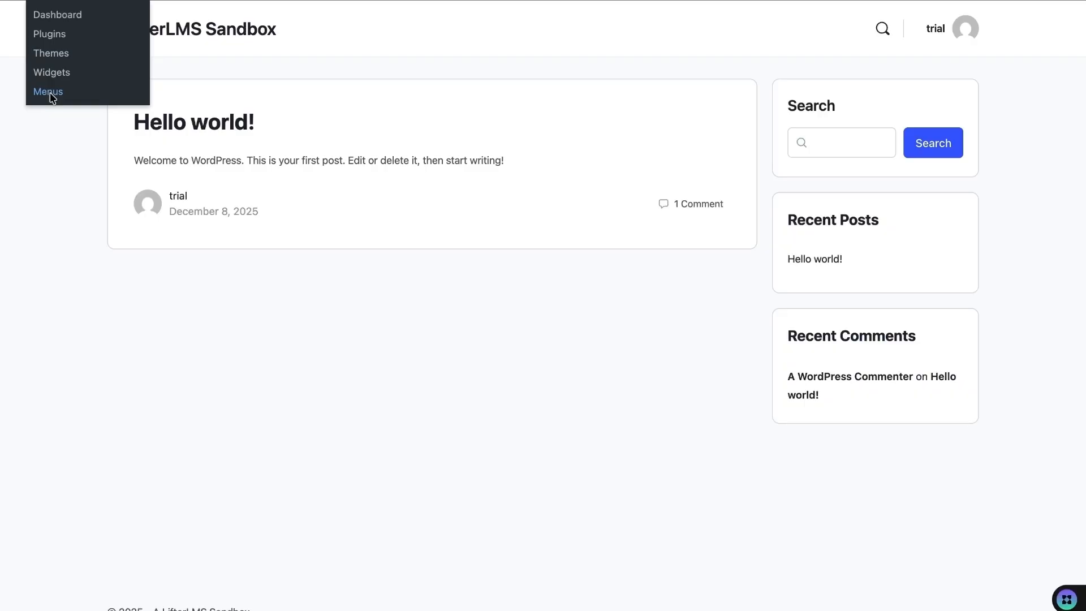
# - Create a new navigation menu named 'Main Menu'
pyautogui.click(50, 93)
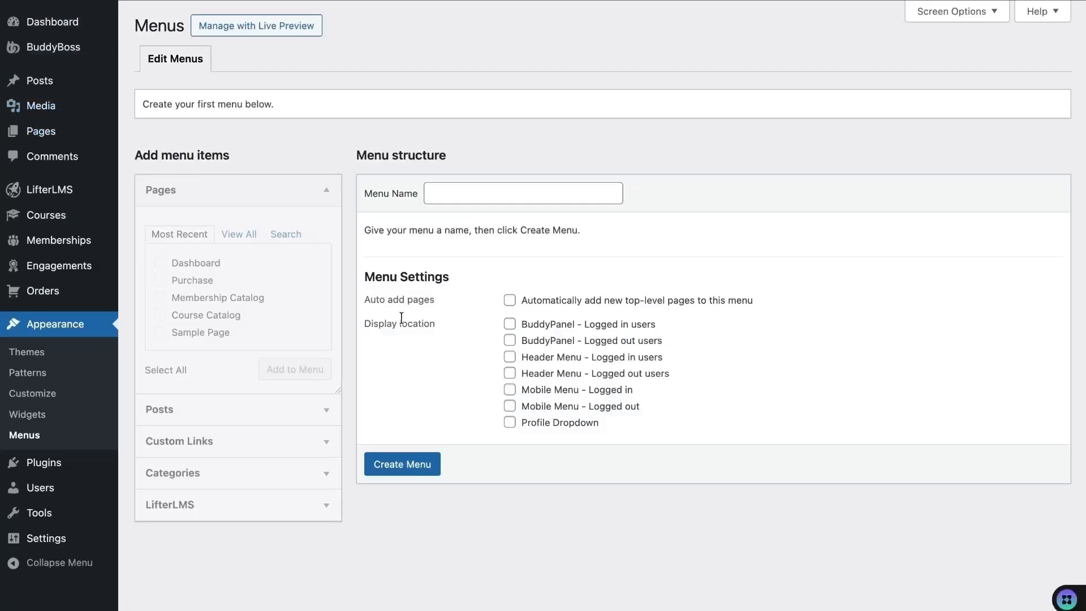
pyautogui.click(431, 195)
pyautogui.write('Main Menu')
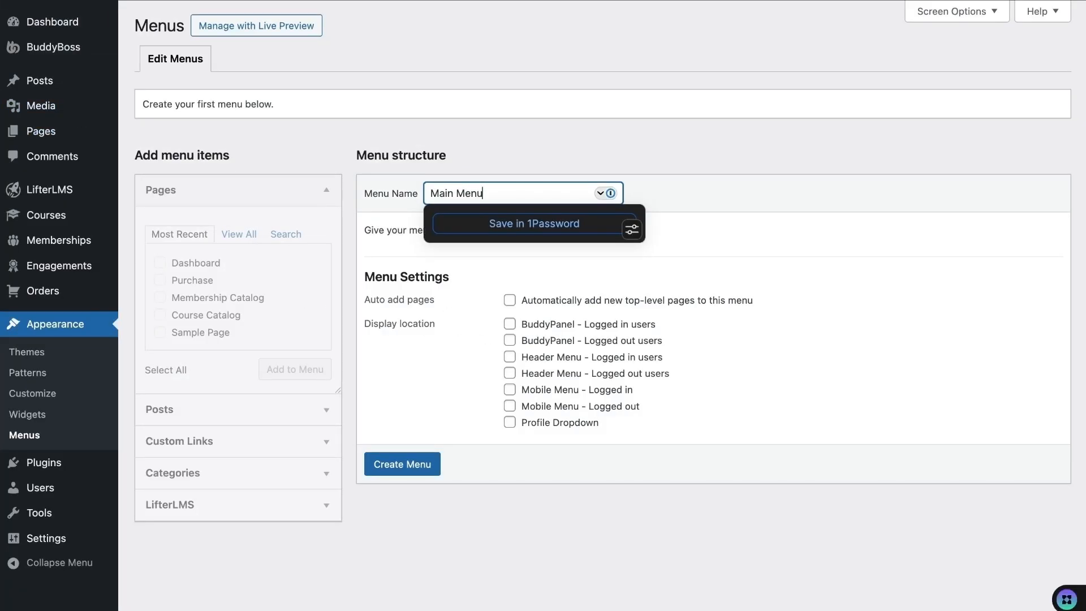
pyautogui.click(367, 252)
pyautogui.click(411, 463)
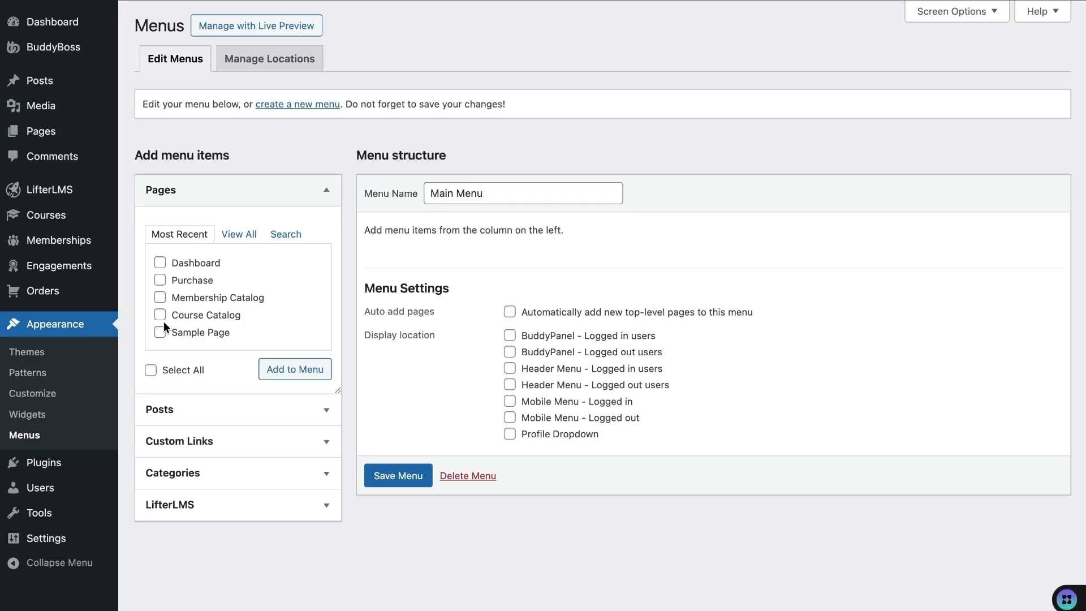
# - Add Course Catalog, Purchase, Dashboard and Membership Catalog pages, moving Course Catalog to the top
pyautogui.click(159, 314)
pyautogui.click(160, 280)
pyautogui.click(159, 263)
pyautogui.click(160, 298)
pyautogui.click(289, 373)
pyautogui.moveTo(429, 415); pyautogui.dragTo(417, 293)
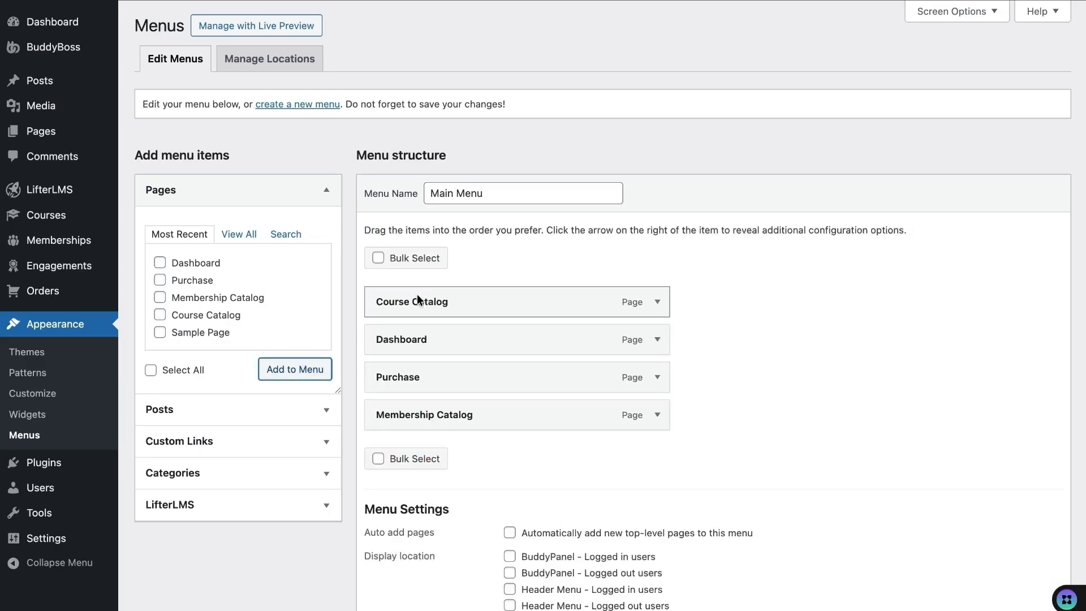
pyautogui.moveTo(426, 414); pyautogui.dragTo(428, 341)
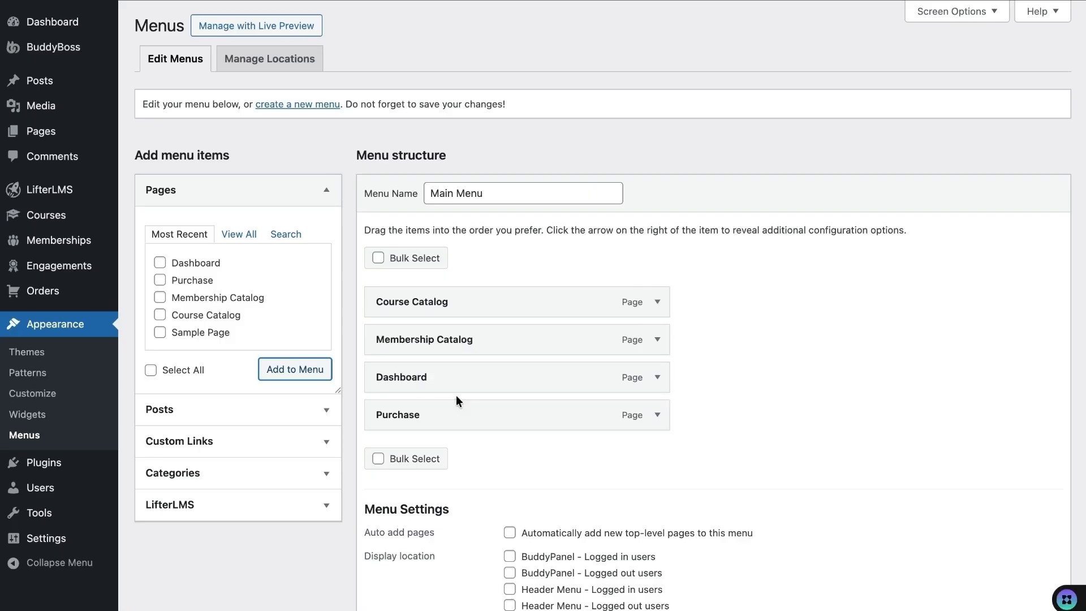
pyautogui.scroll(-2, 455, 394)
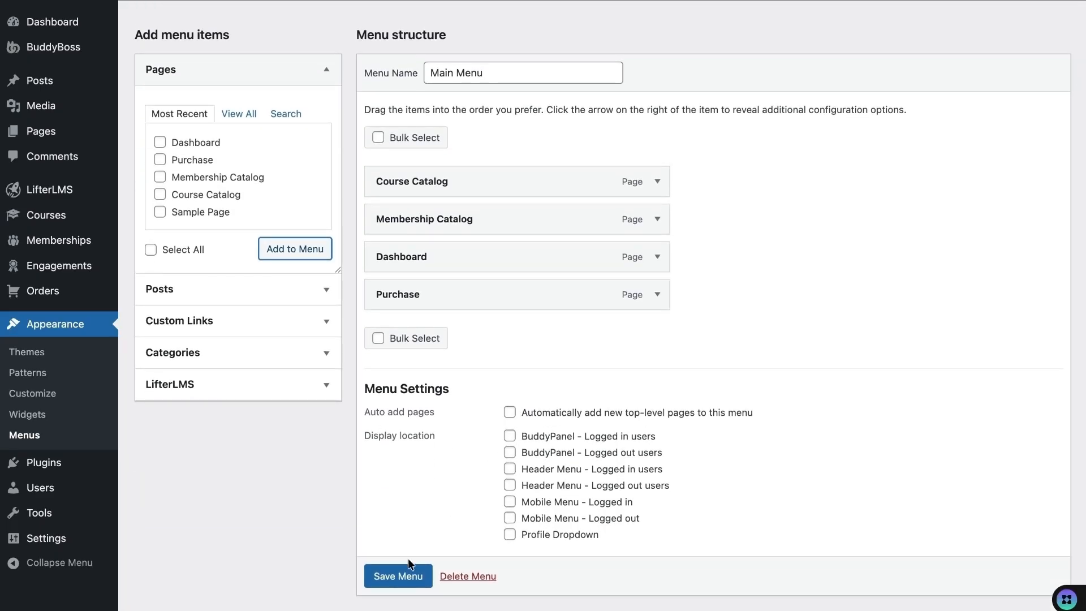
# - Save the Main Menu and launch the site Customizer
pyautogui.click(403, 577)
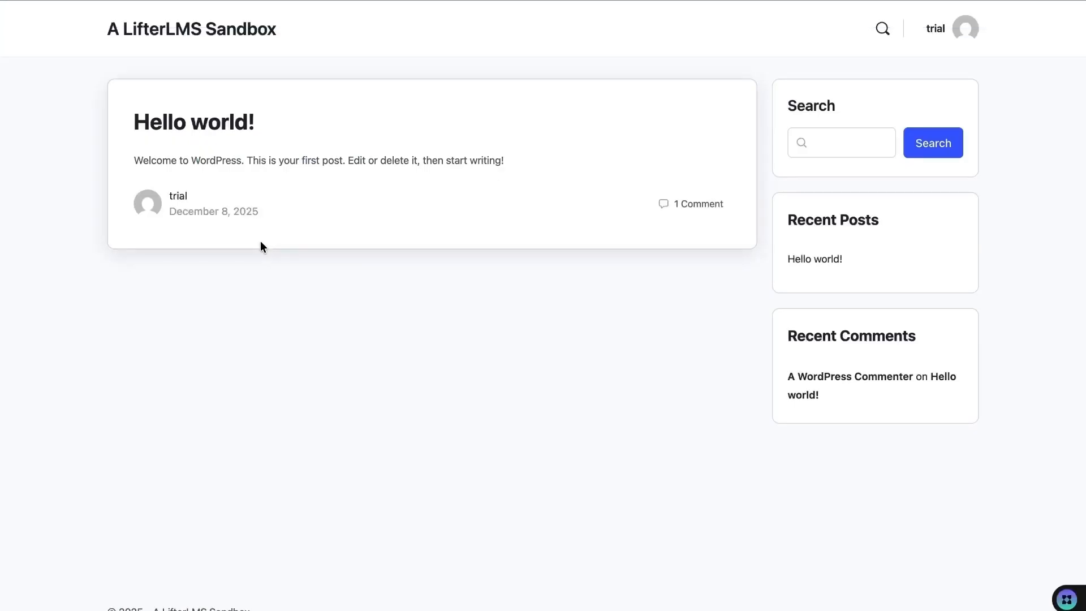
pyautogui.moveTo(64, 32)
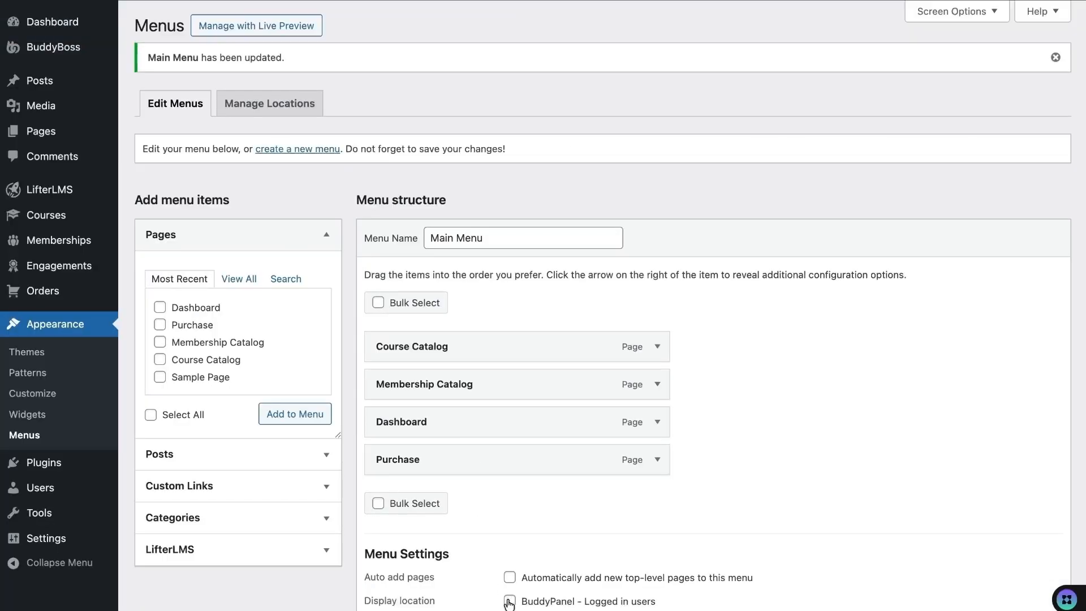
pyautogui.scroll(-3, 509, 604)
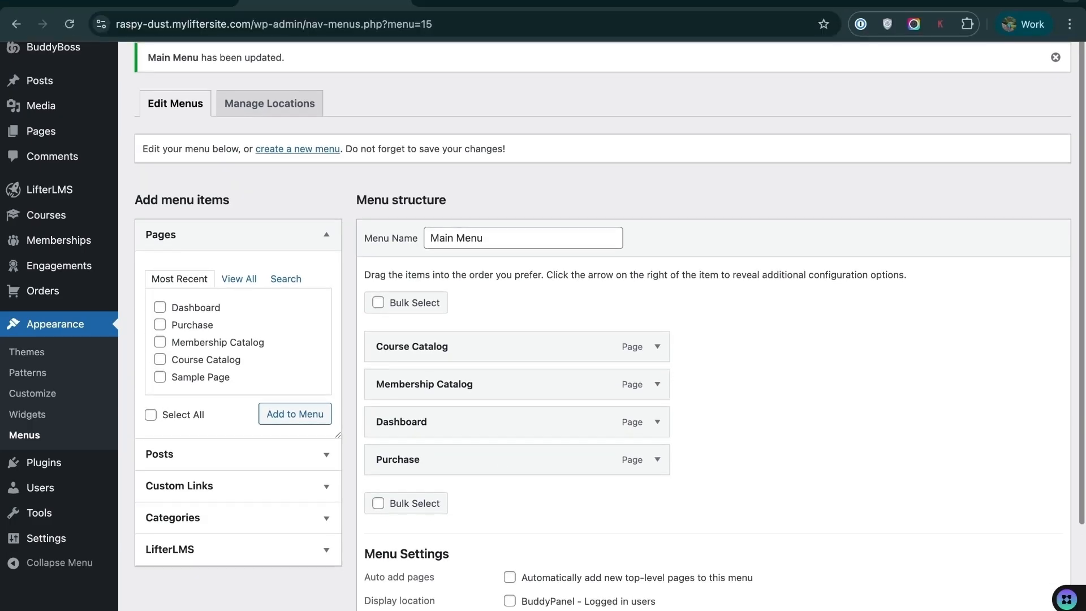
pyautogui.click(175, 2)
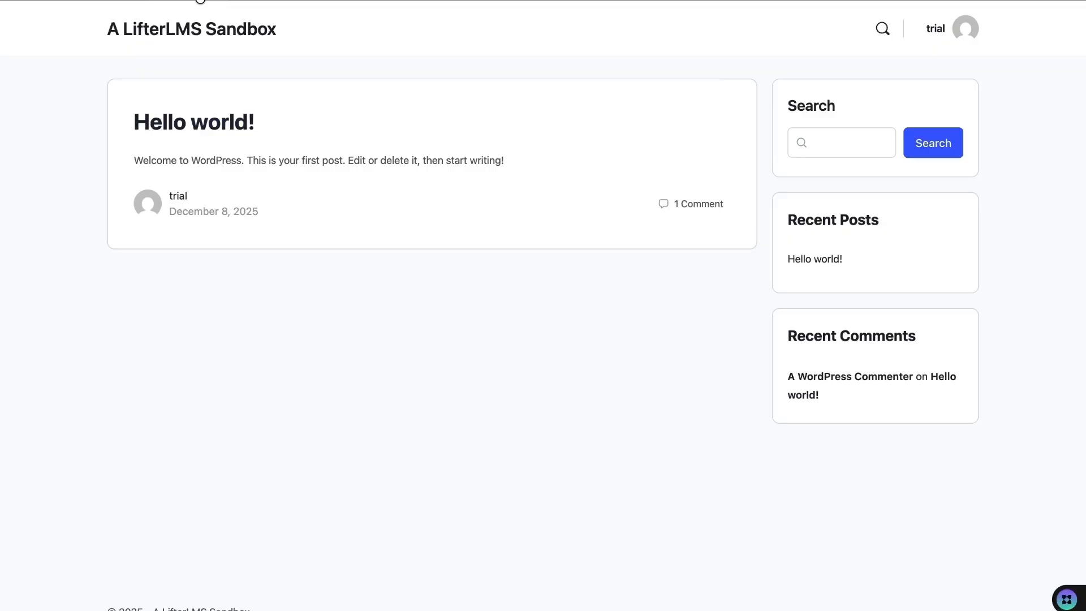
pyautogui.click(200, 1)
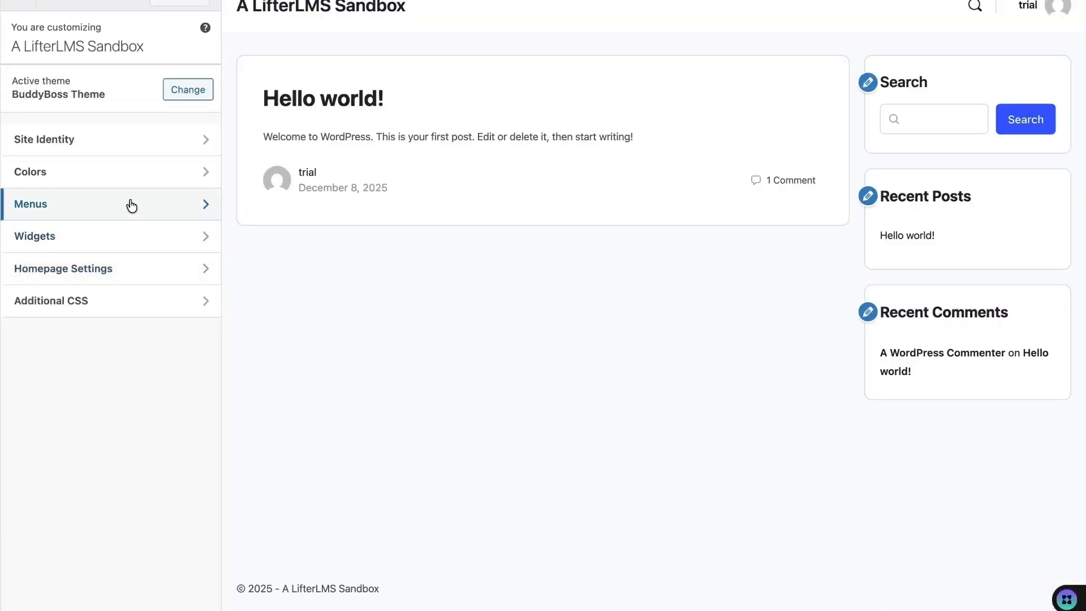
# - Tick BuddyPanel and Header Menu (logged in and out) plus Profile Dropdown for Main Menu
pyautogui.click(129, 205)
pyautogui.click(85, 260)
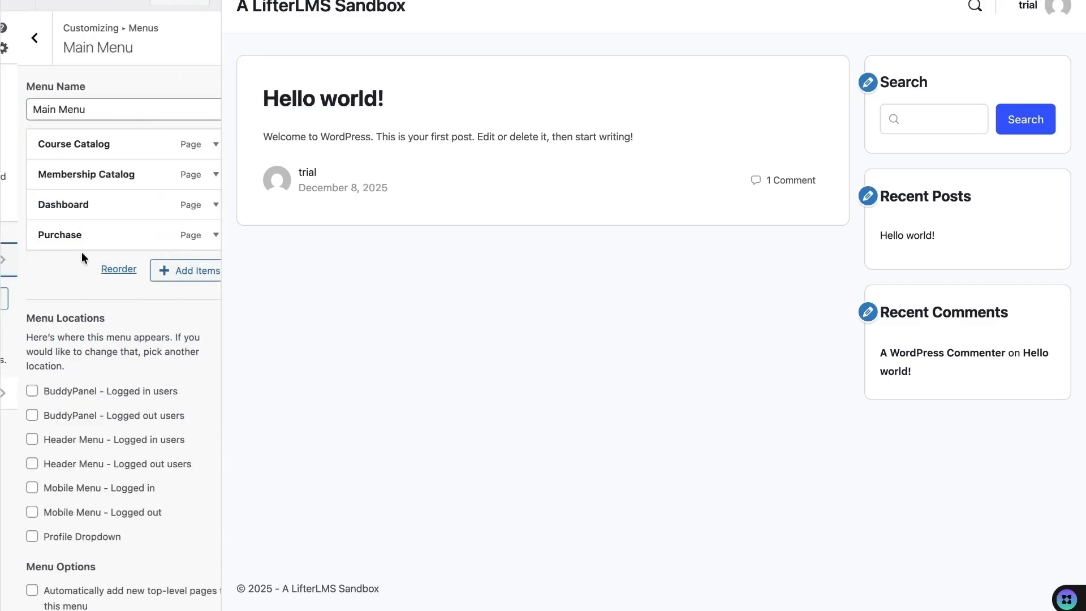
pyautogui.scroll(-1, 75, 270)
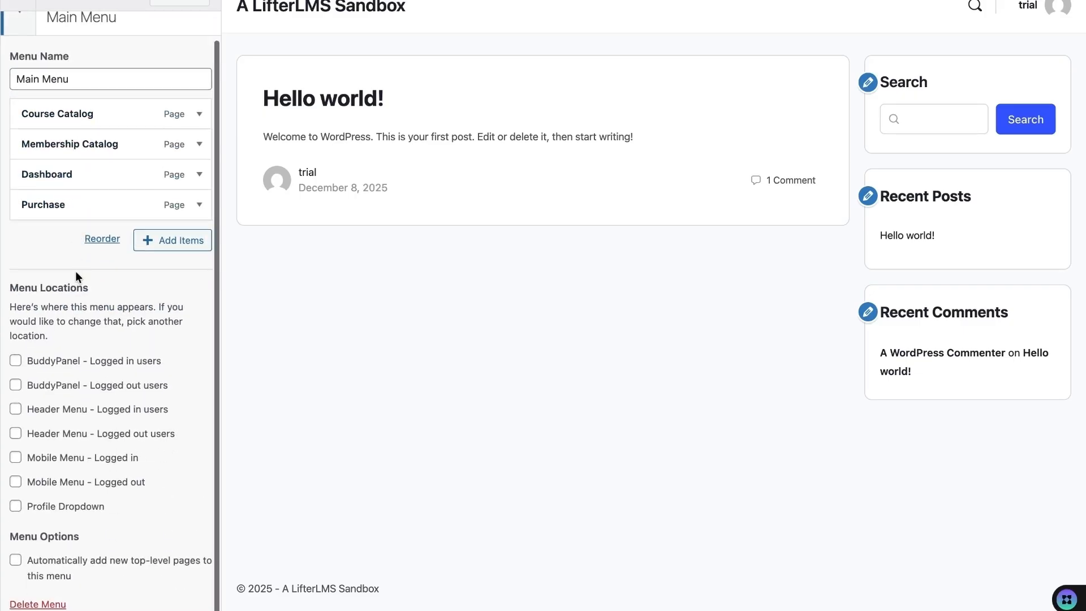
pyautogui.click(15, 355)
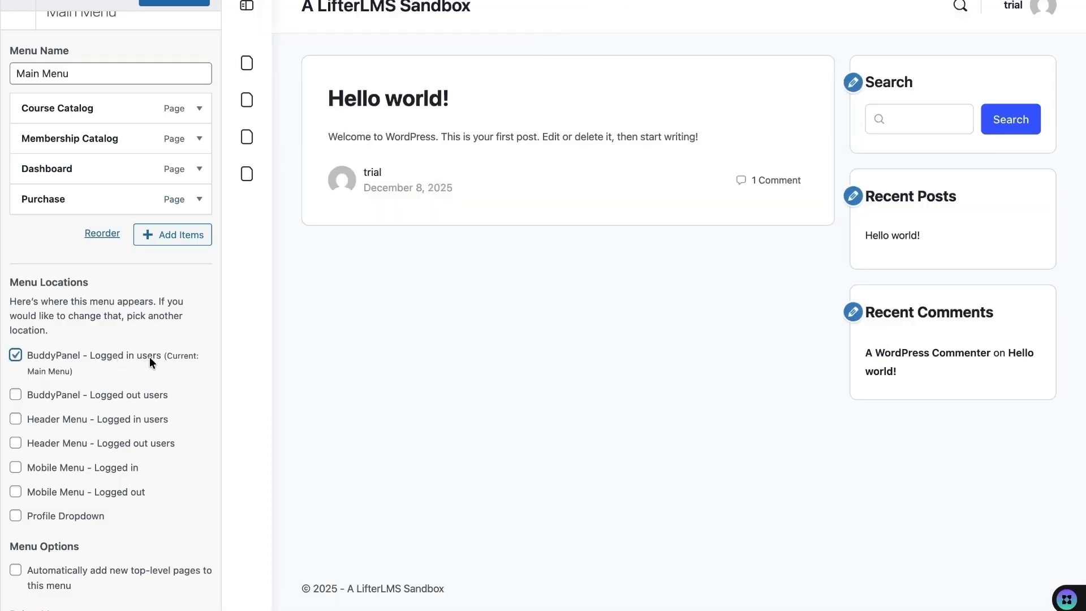
pyautogui.click(246, 10)
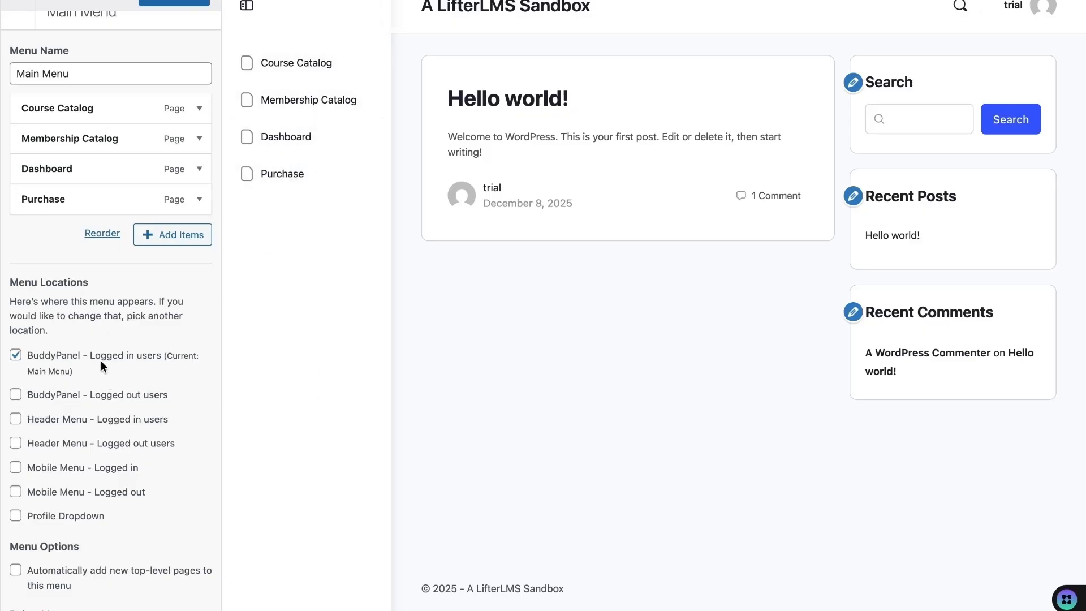
pyautogui.click(16, 395)
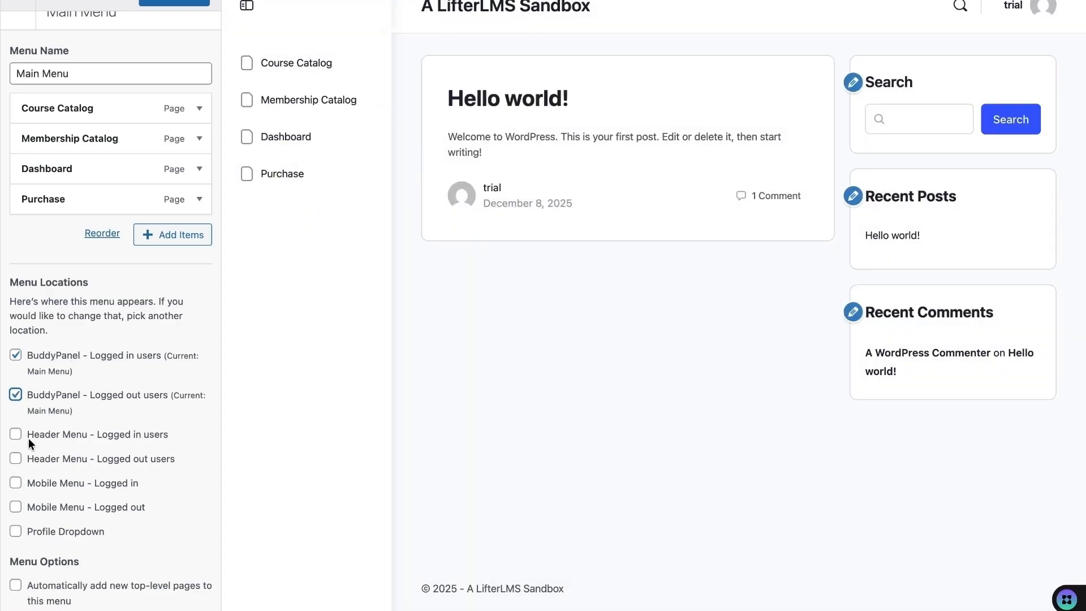
pyautogui.click(16, 434)
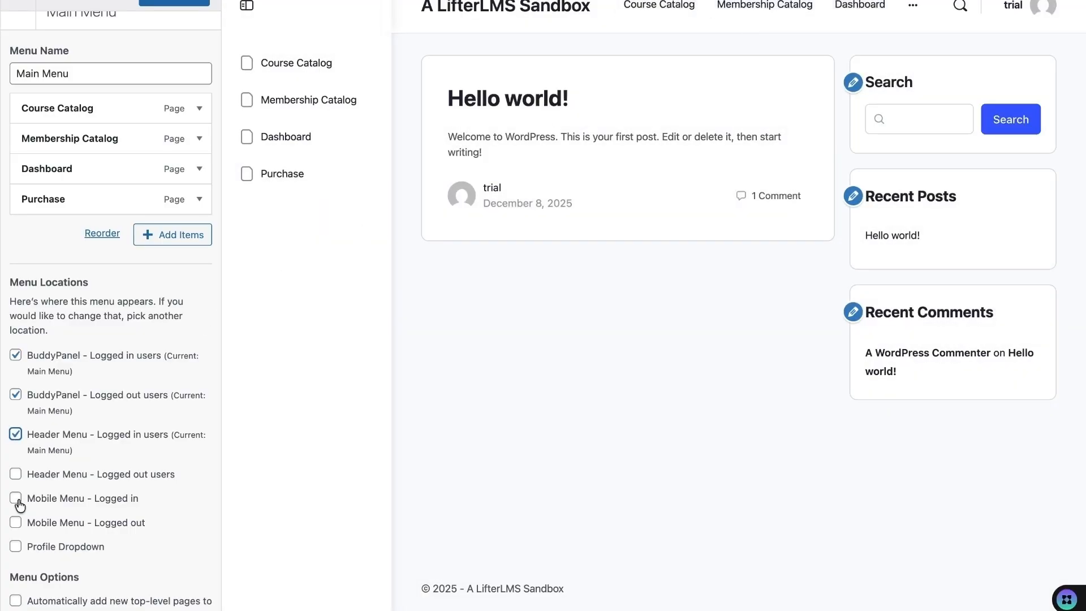
pyautogui.click(16, 477)
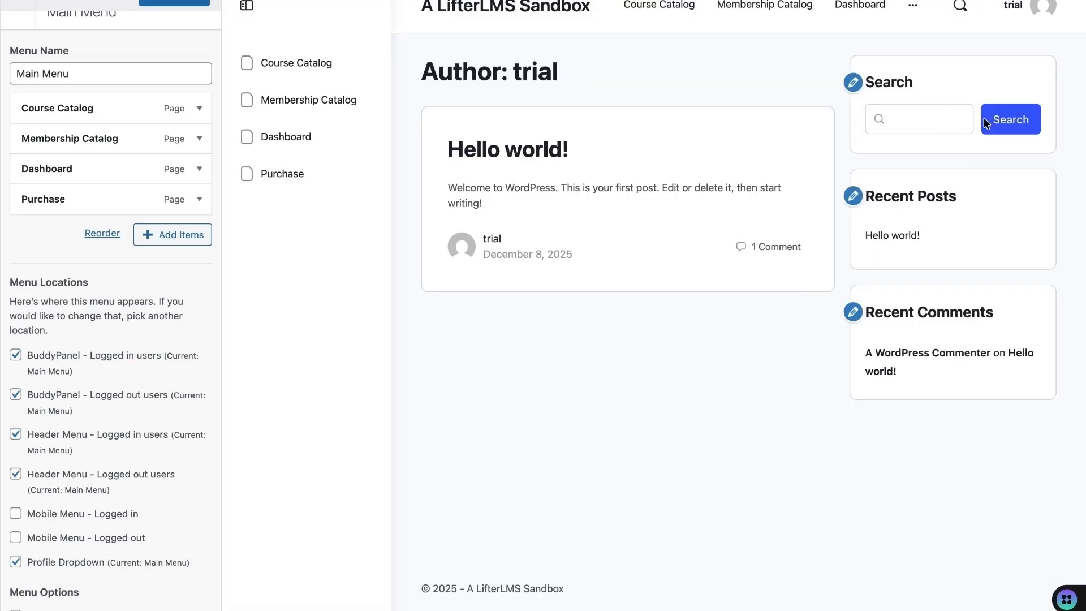
pyautogui.click(1043, 6)
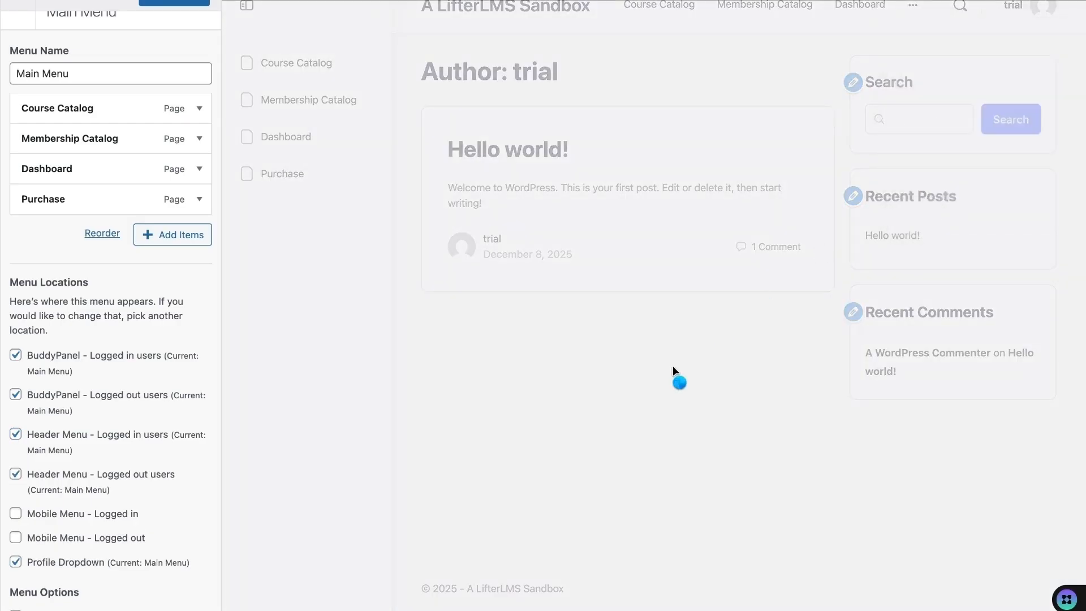
# - Browse the Course Catalog, view the Course Template course page, and return to the catalog
pyautogui.scroll(-1, 182, 512)
pyautogui.scroll(2, 183, 511)
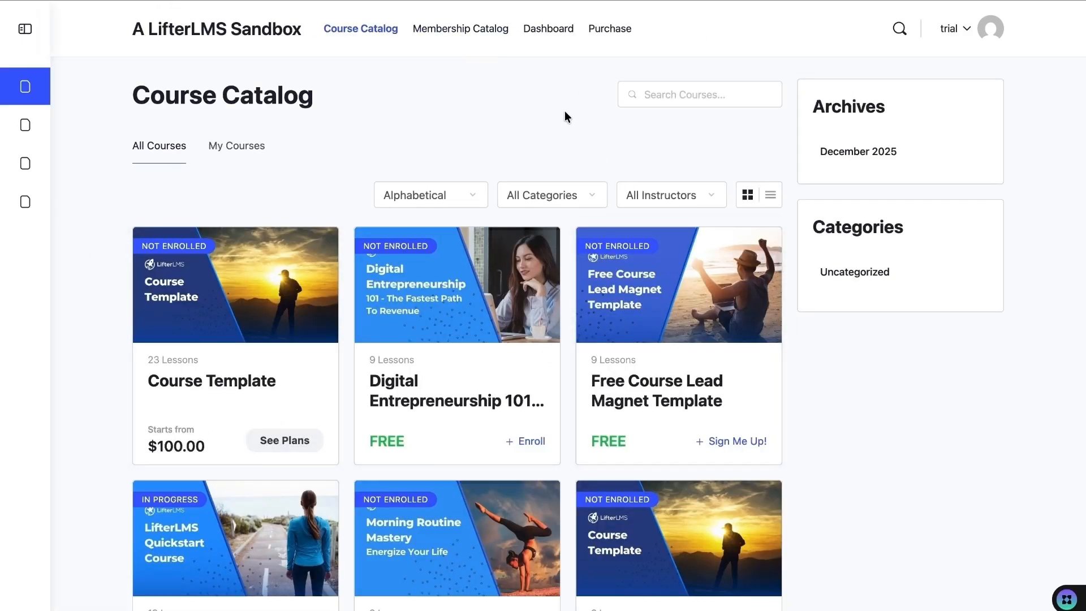
pyautogui.scroll(-2, 564, 111)
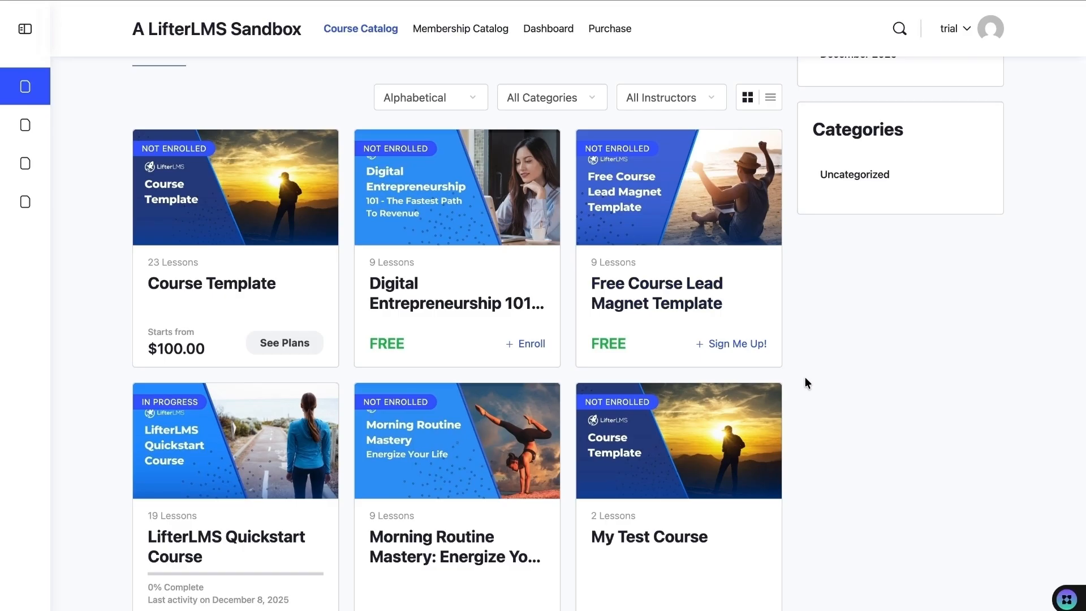
pyautogui.scroll(-1, 805, 377)
pyautogui.scroll(-1, 806, 377)
pyautogui.scroll(2, 805, 377)
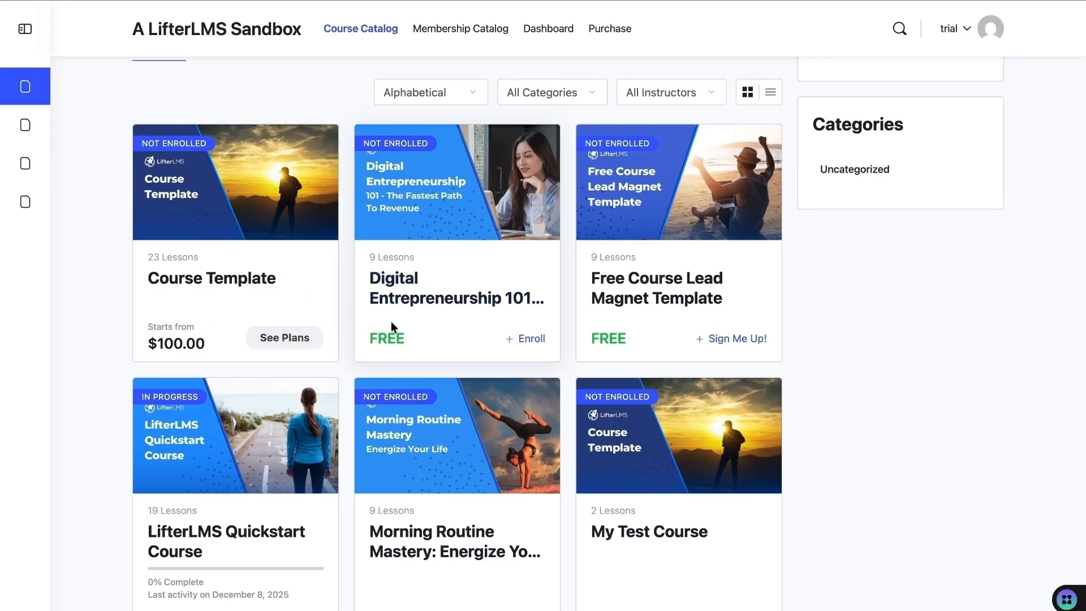
pyautogui.click(293, 339)
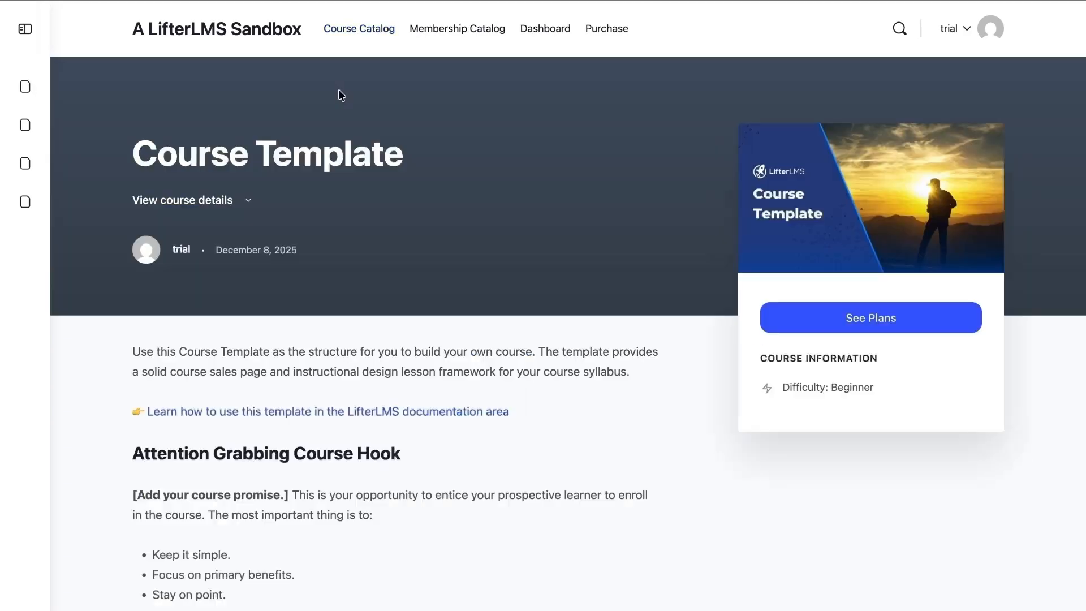
pyautogui.scroll(-10, 321, 308)
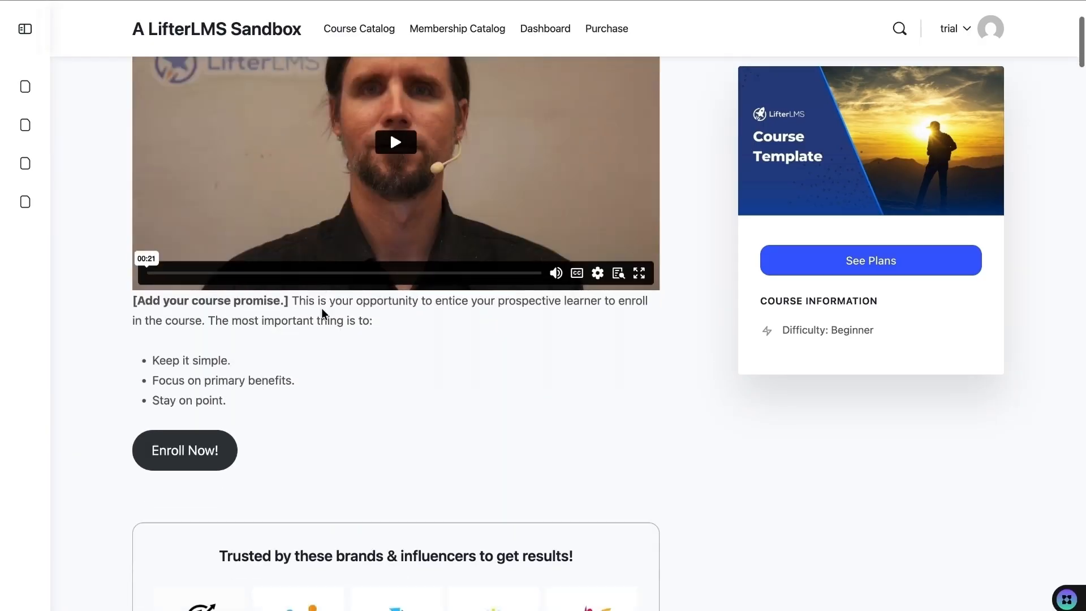
pyautogui.click(17, 61)
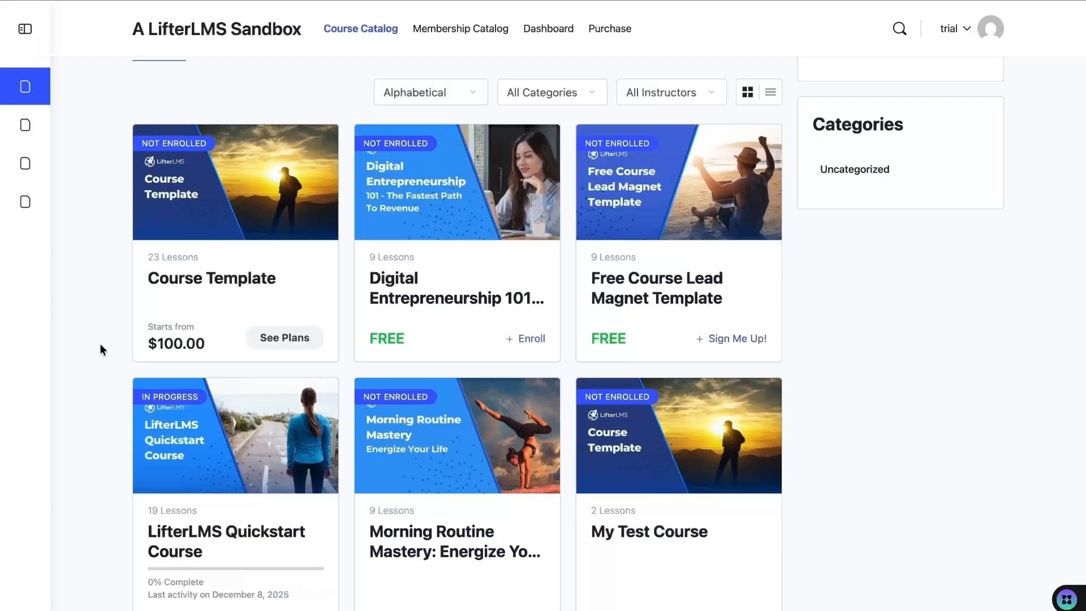
pyautogui.scroll(-4, 100, 344)
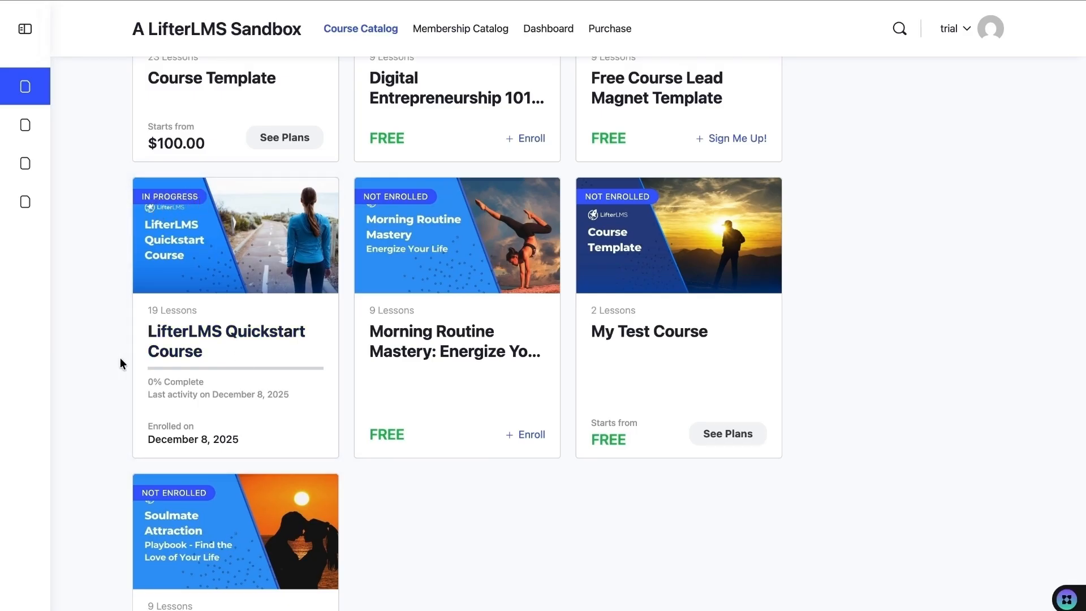
pyautogui.scroll(1, 120, 358)
pyautogui.scroll(5, 120, 358)
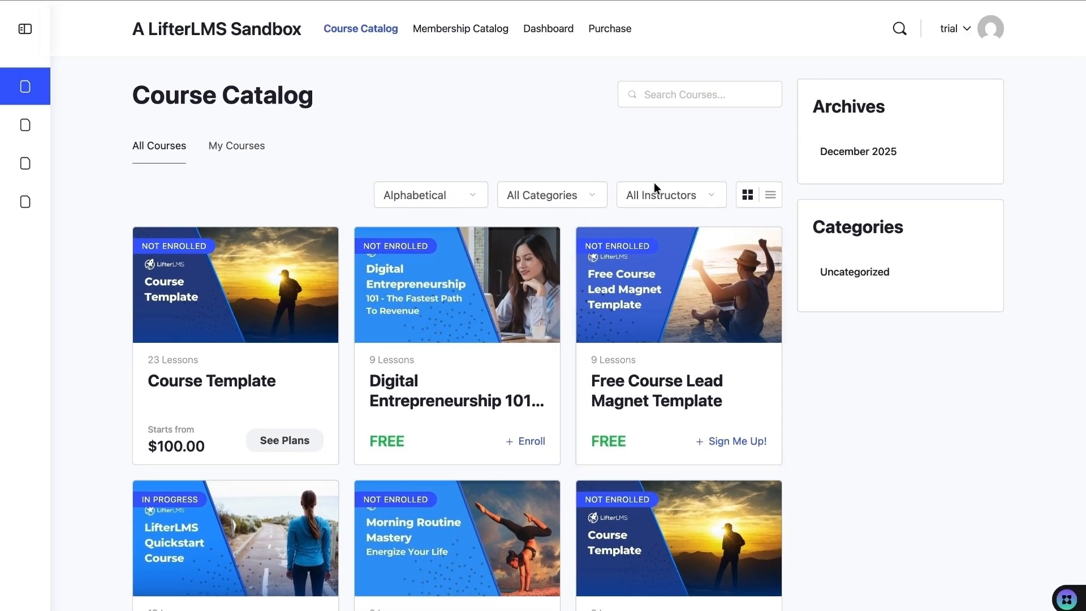
# - Try the instructor, category and sort dropdowns, keeping alphabetical order, then show My Courses
pyautogui.click(667, 192)
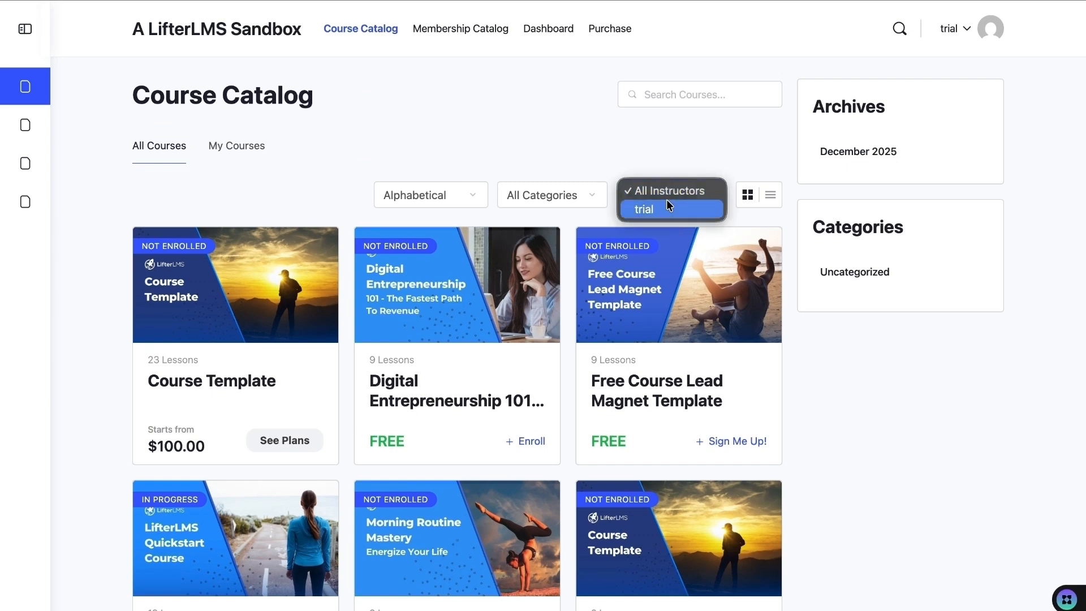
pyautogui.click(561, 194)
pyautogui.click(561, 193)
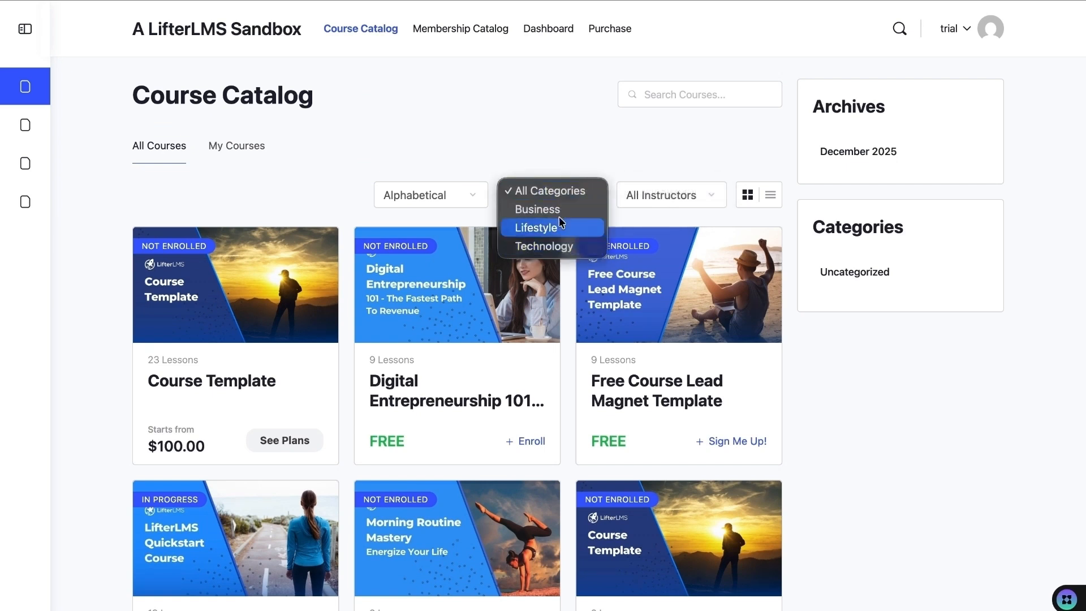
pyautogui.click(556, 192)
pyautogui.click(448, 195)
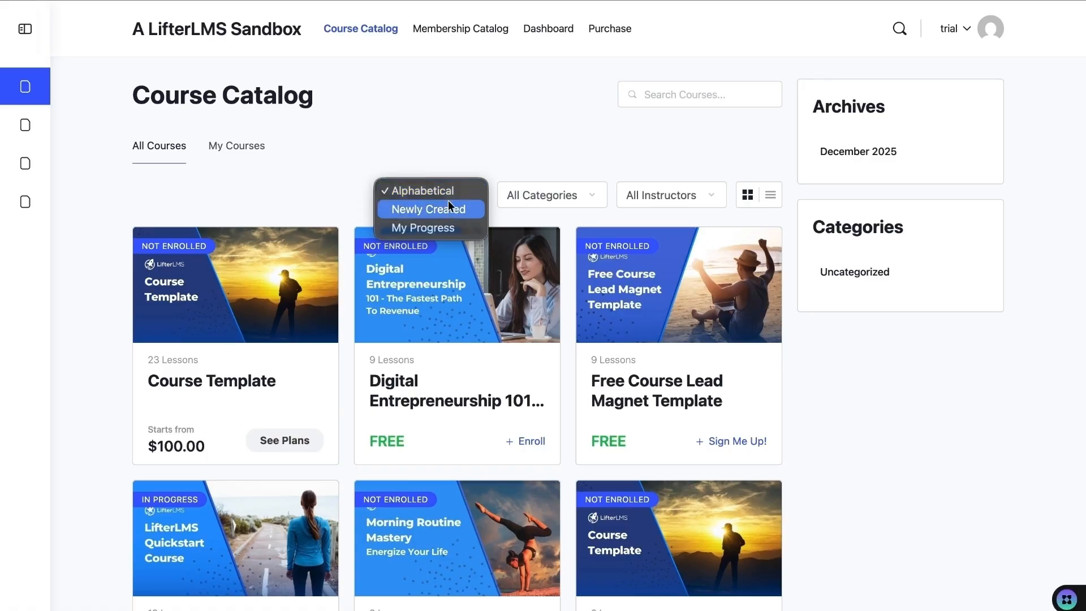
pyautogui.click(450, 195)
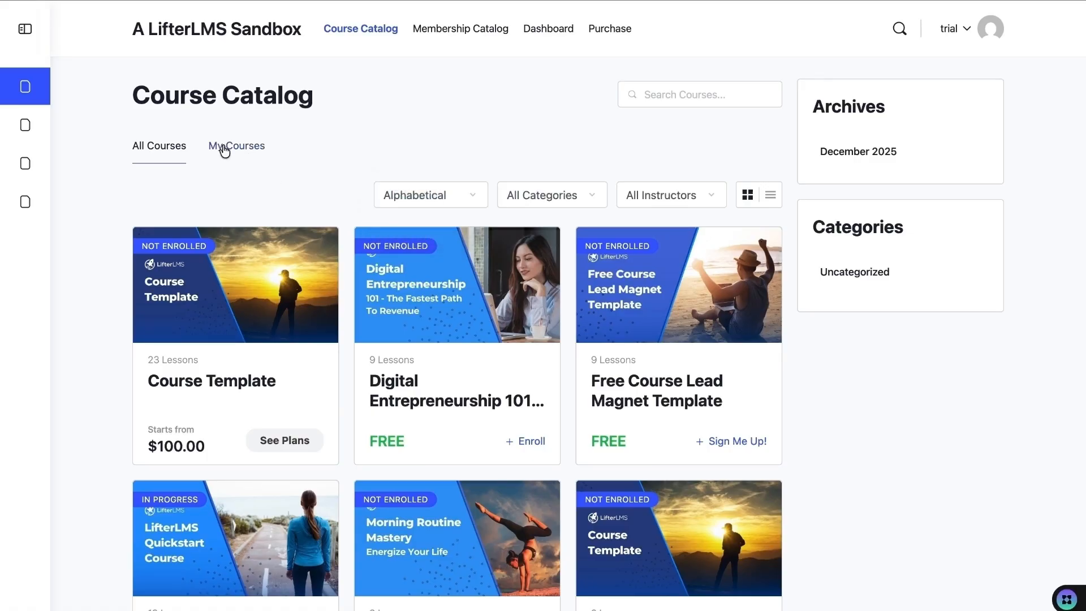
pyautogui.click(248, 151)
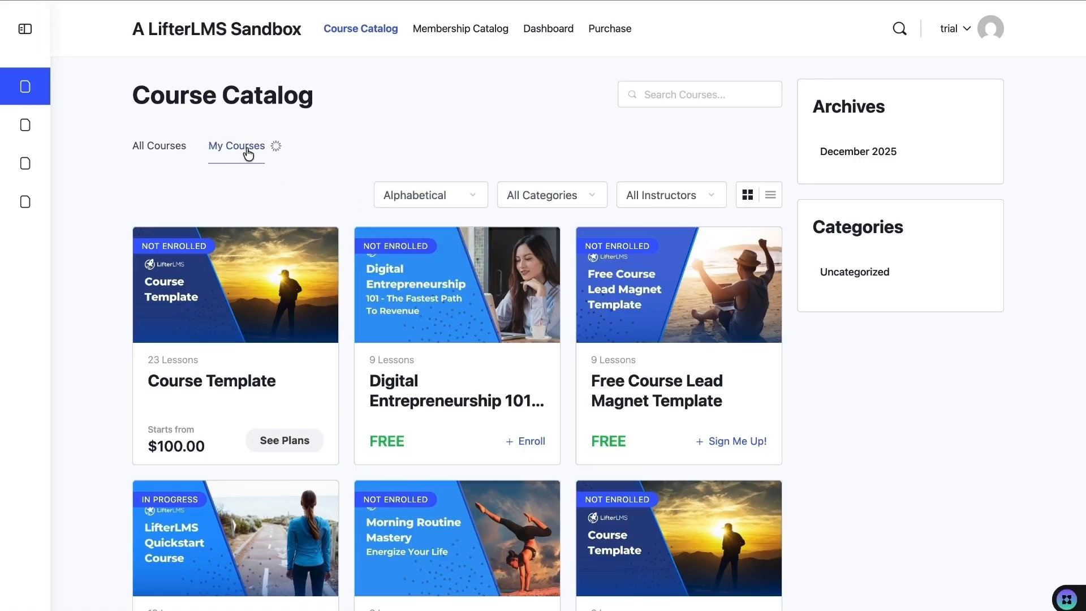
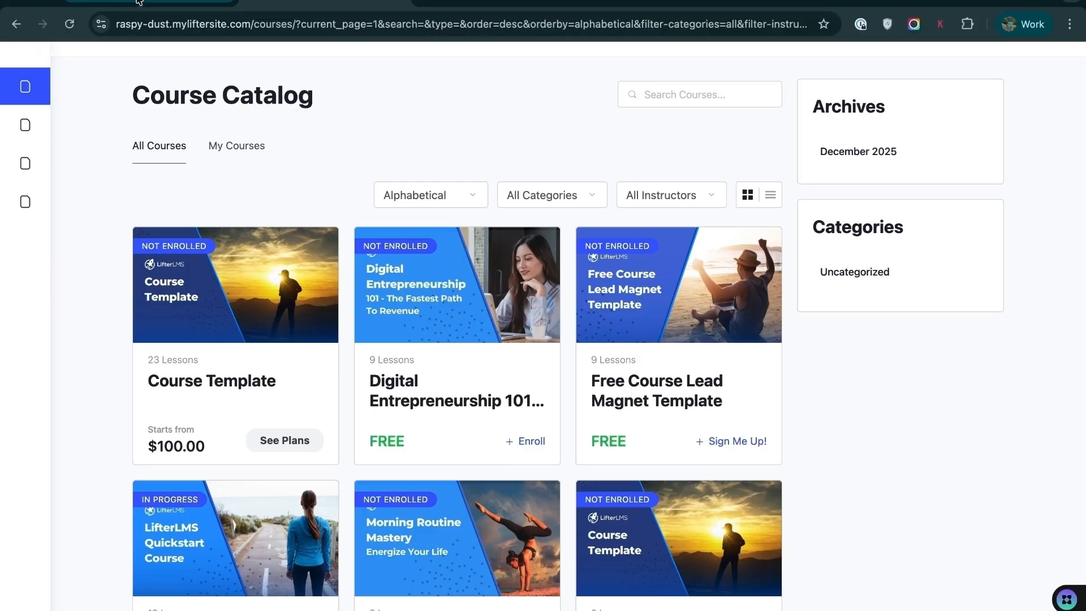
# - Go to the admin area and open BuddyBoss > Theme Options
pyautogui.click(139, 2)
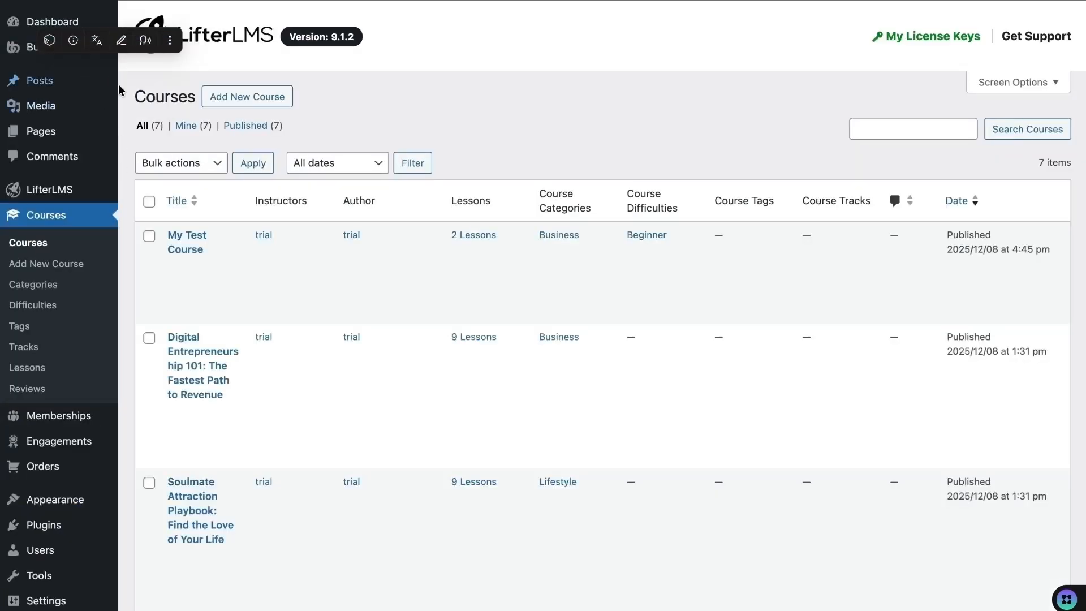
pyautogui.moveTo(52, 50)
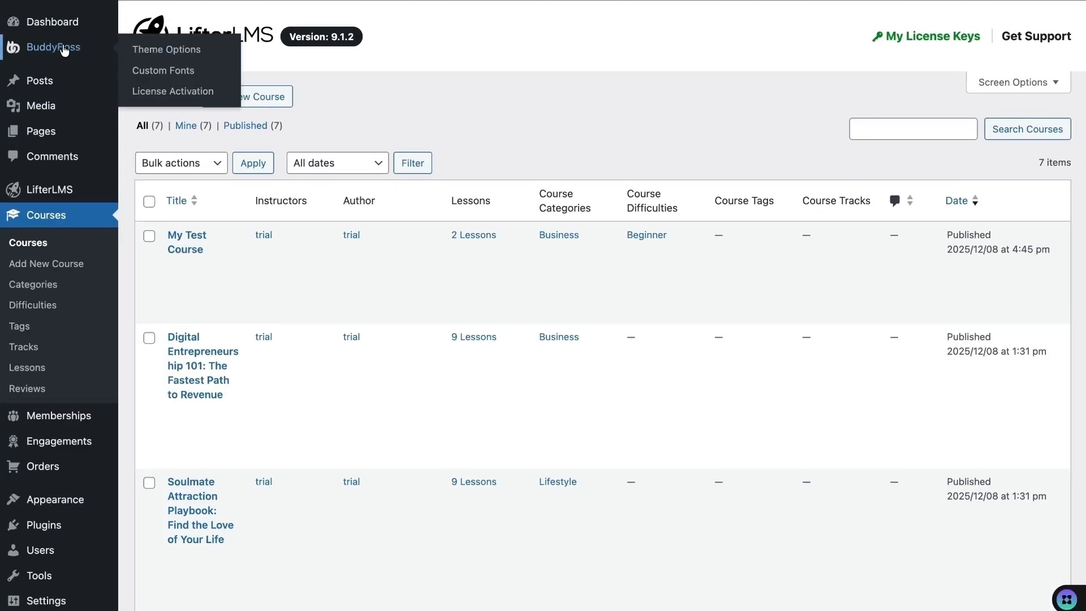
pyautogui.click(158, 52)
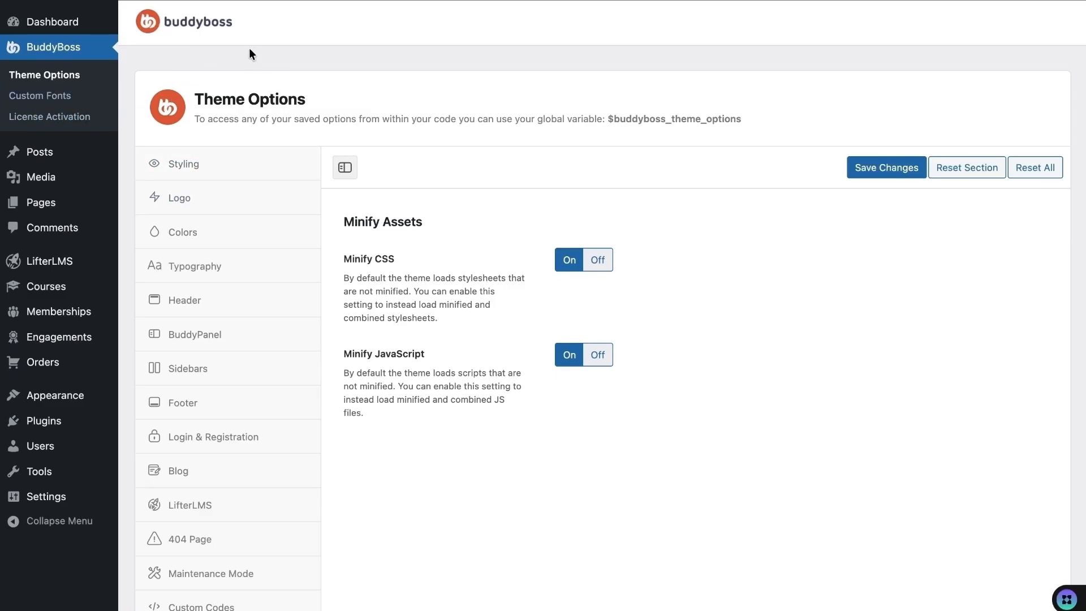
# - Set the Styling theme style to 2.0 and save the change
pyautogui.click(233, 168)
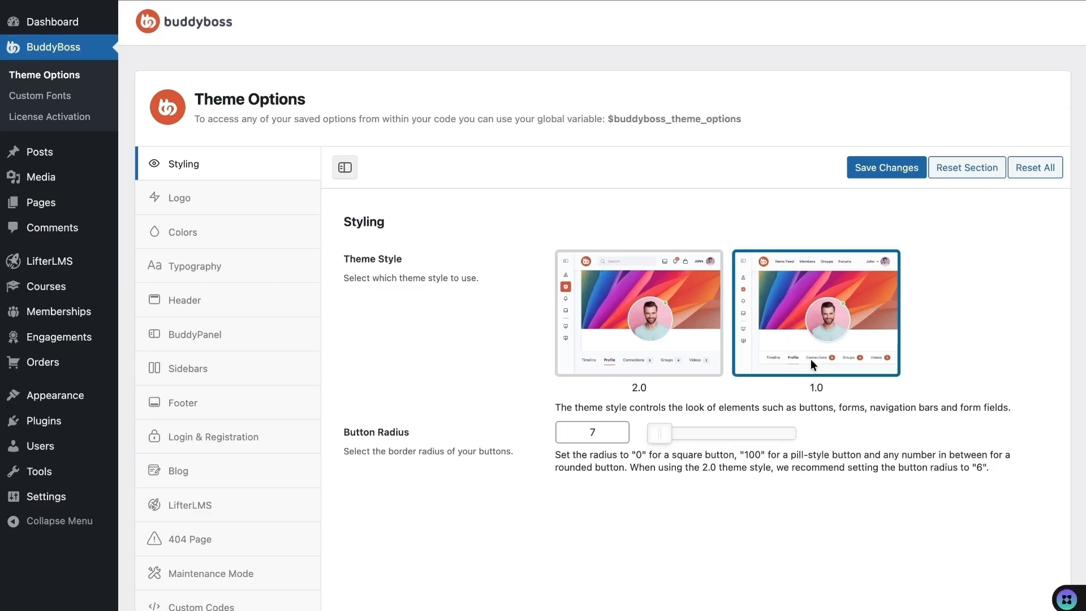
pyautogui.click(681, 342)
pyautogui.click(885, 165)
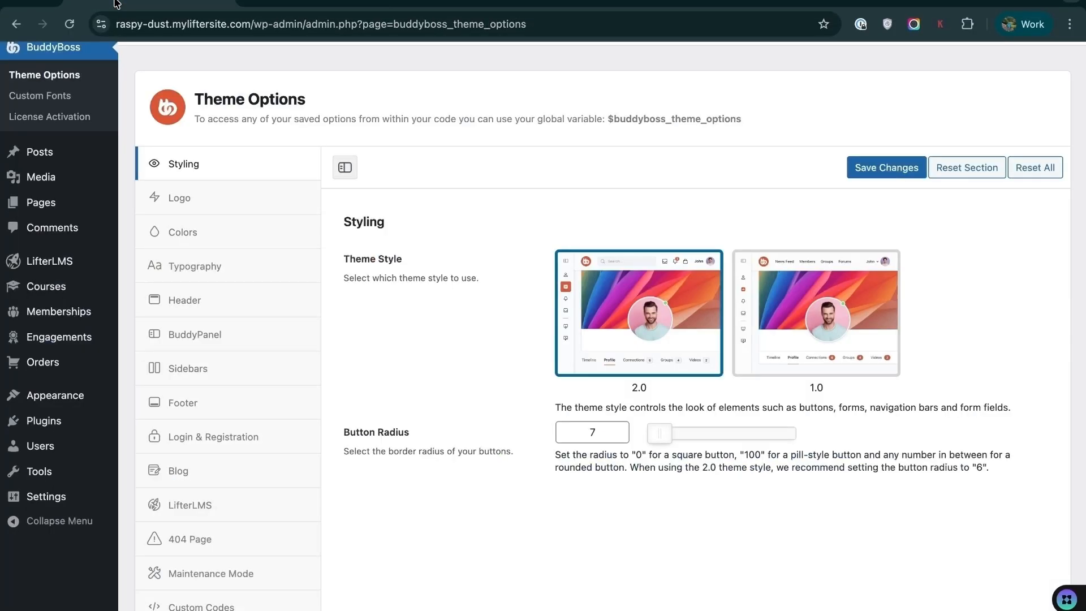
pyautogui.click(191, 148)
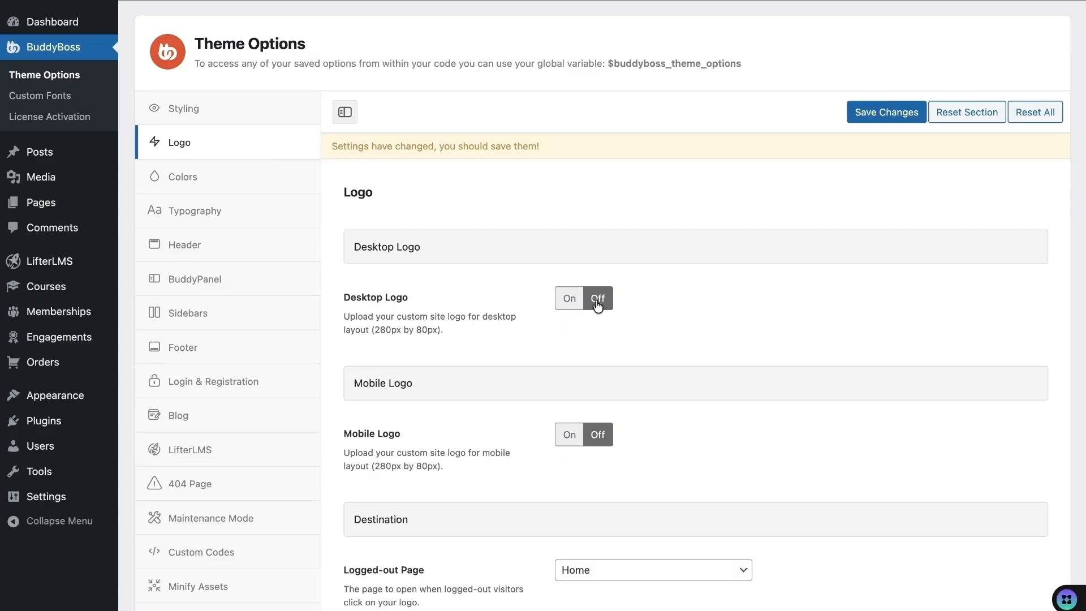
# - Turn Desktop Logo on using lifterlms-logo.png from the Media Library and save
pyautogui.click(570, 300)
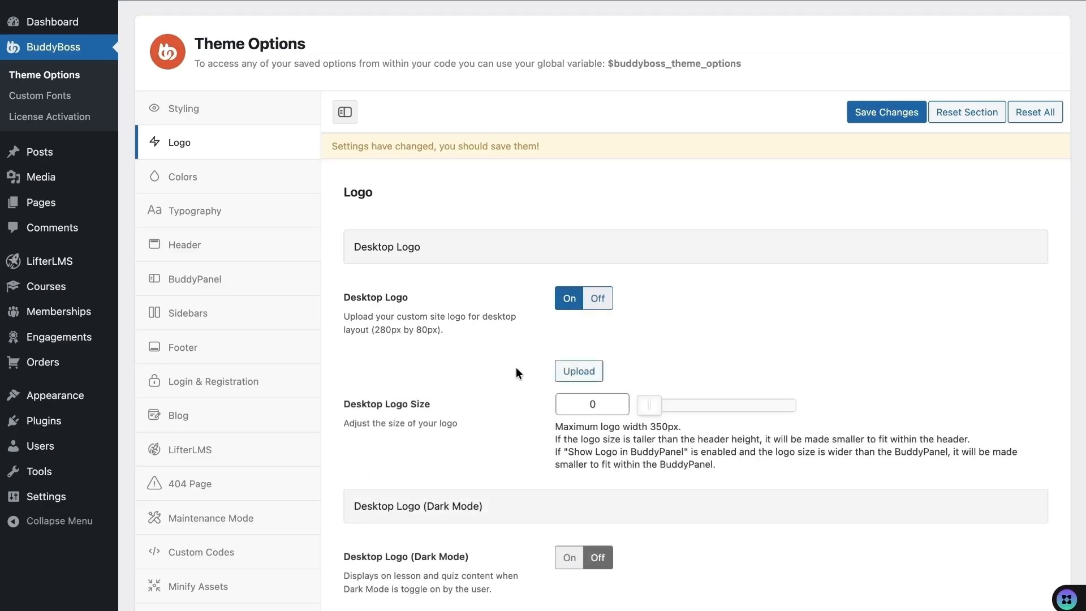
pyautogui.scroll(-1, 516, 367)
pyautogui.click(588, 336)
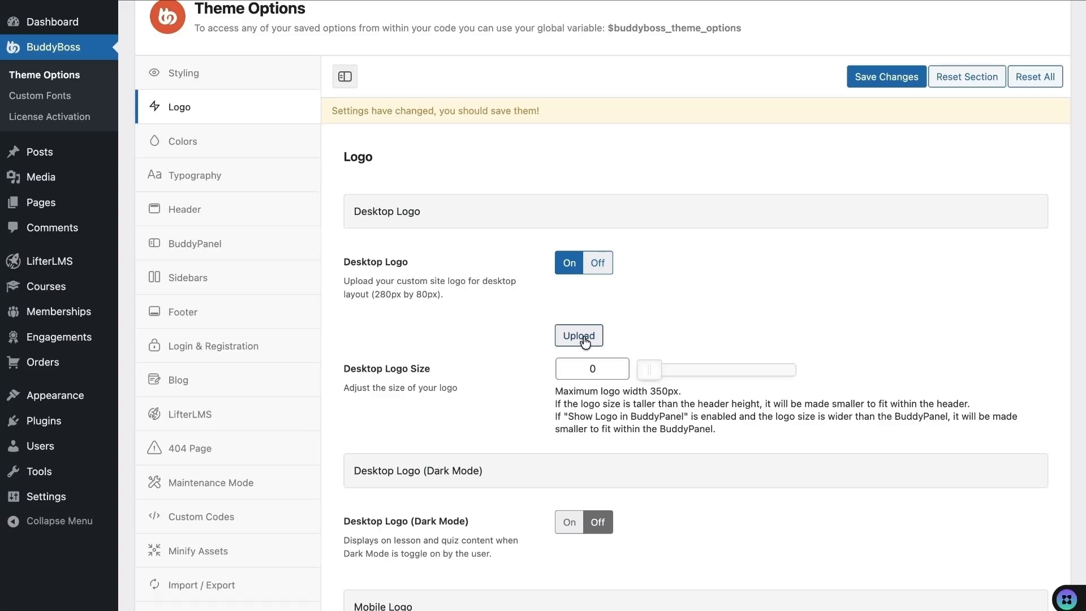
pyautogui.click(1027, 607)
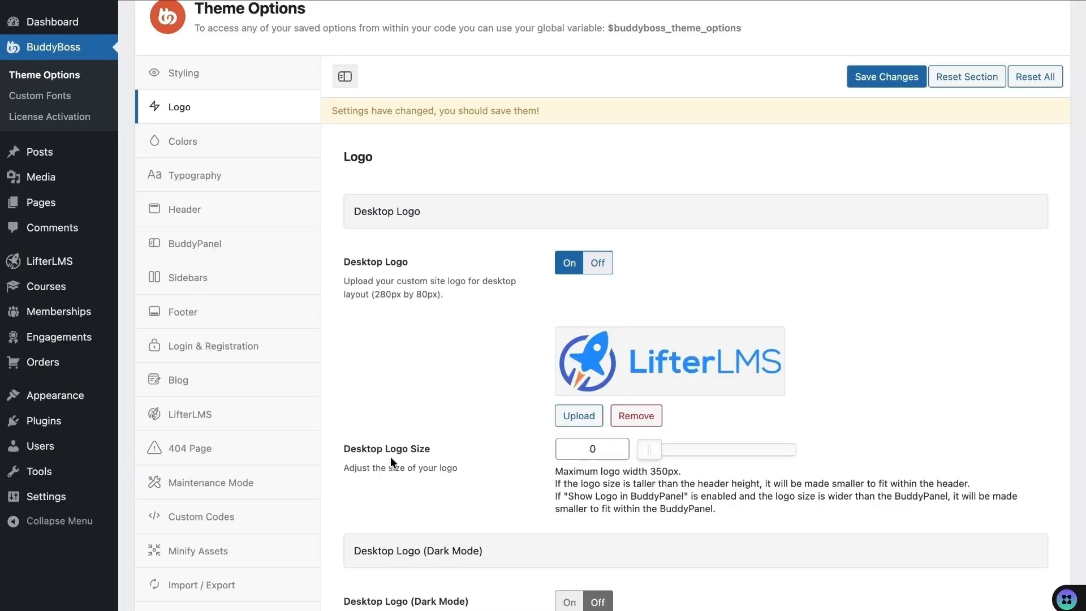
pyautogui.click(888, 74)
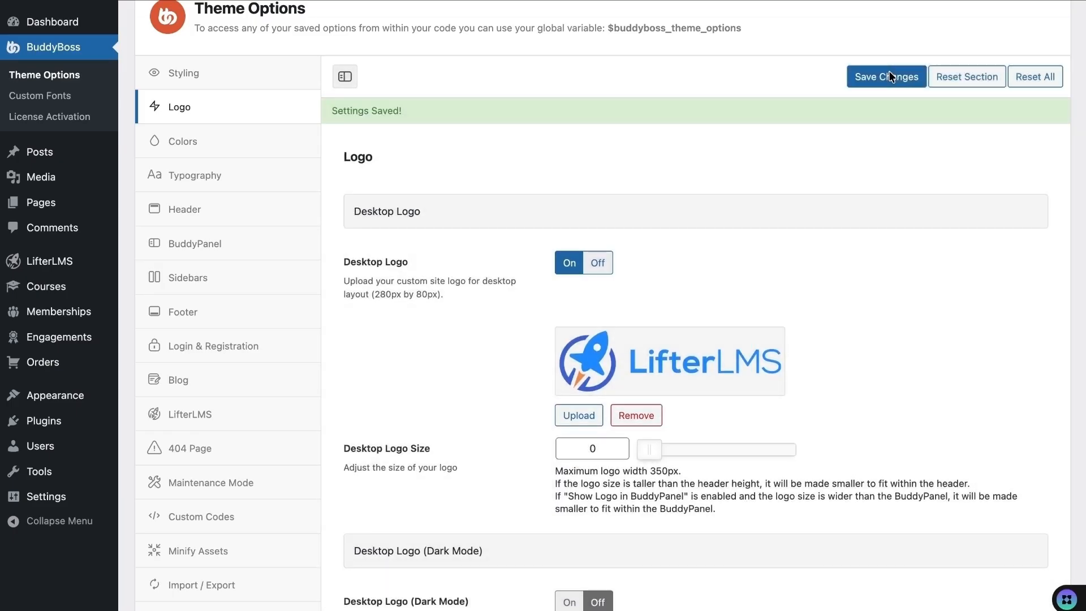
pyautogui.click(326, 3)
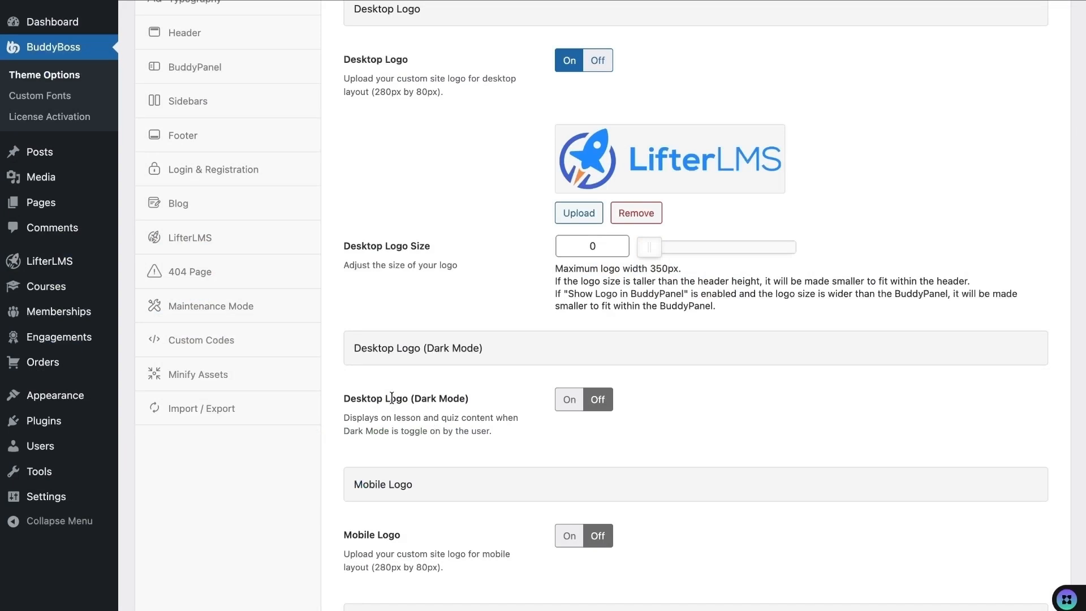
# - Set both the Logged-out and Logged-in logo destination pages to Course Catalog
pyautogui.scroll(-3, 483, 415)
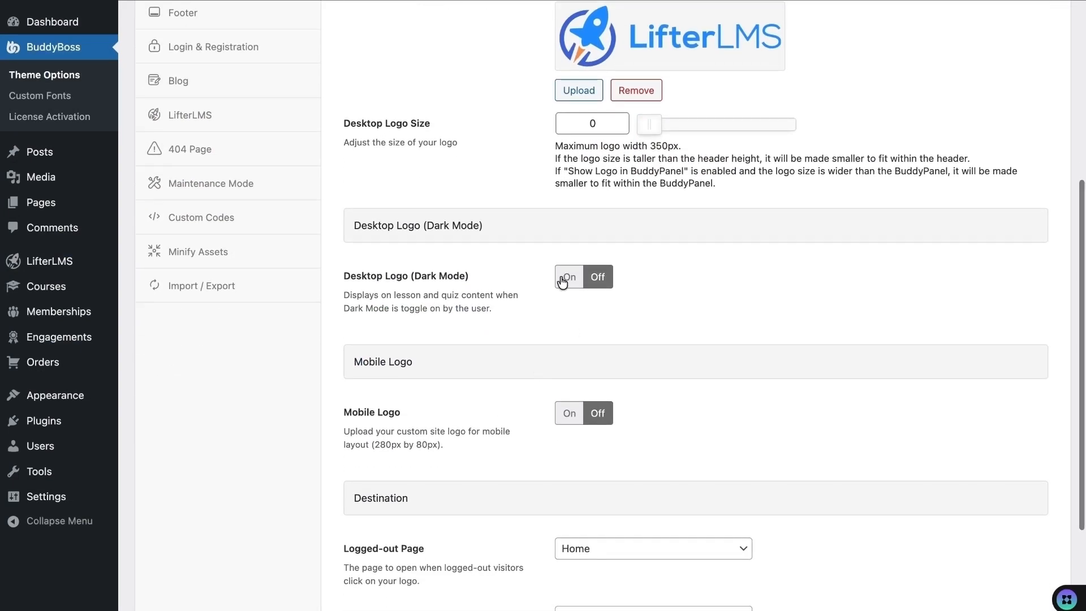
pyautogui.scroll(-3, 493, 371)
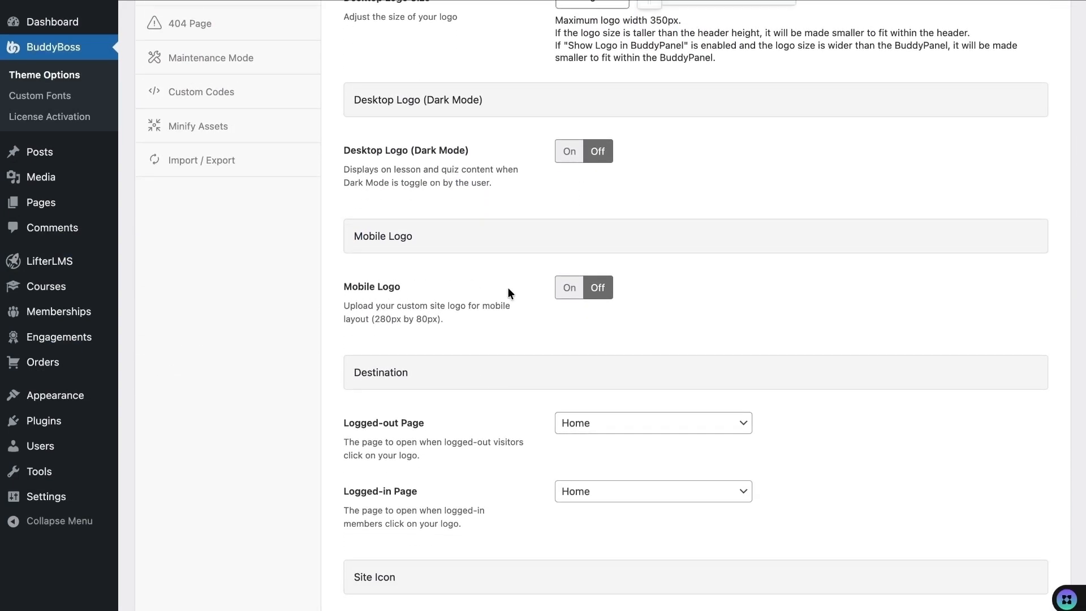
pyautogui.scroll(-2, 530, 291)
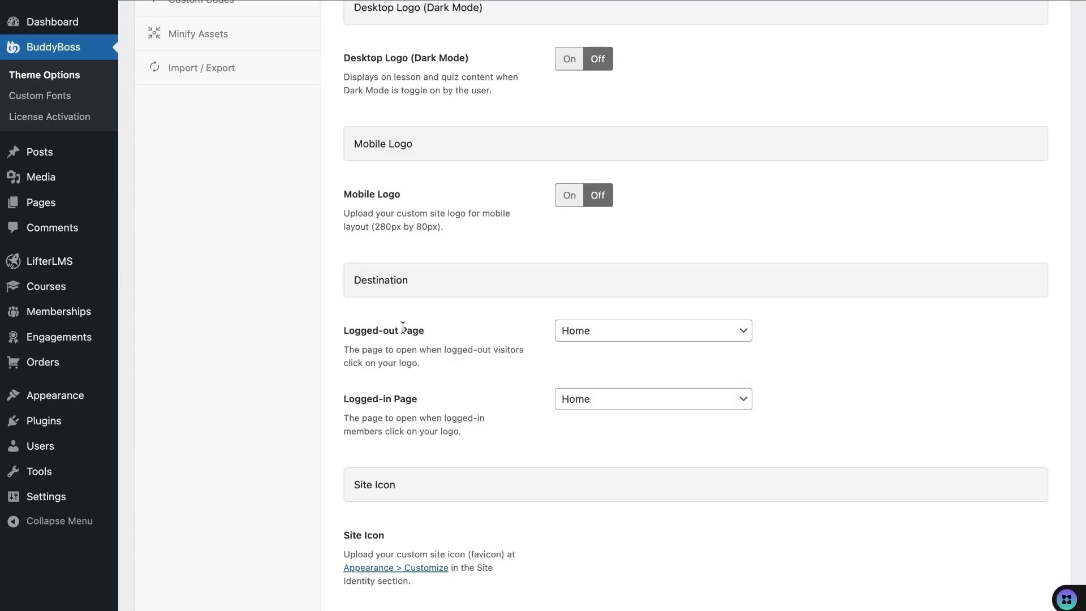
pyautogui.click(580, 334)
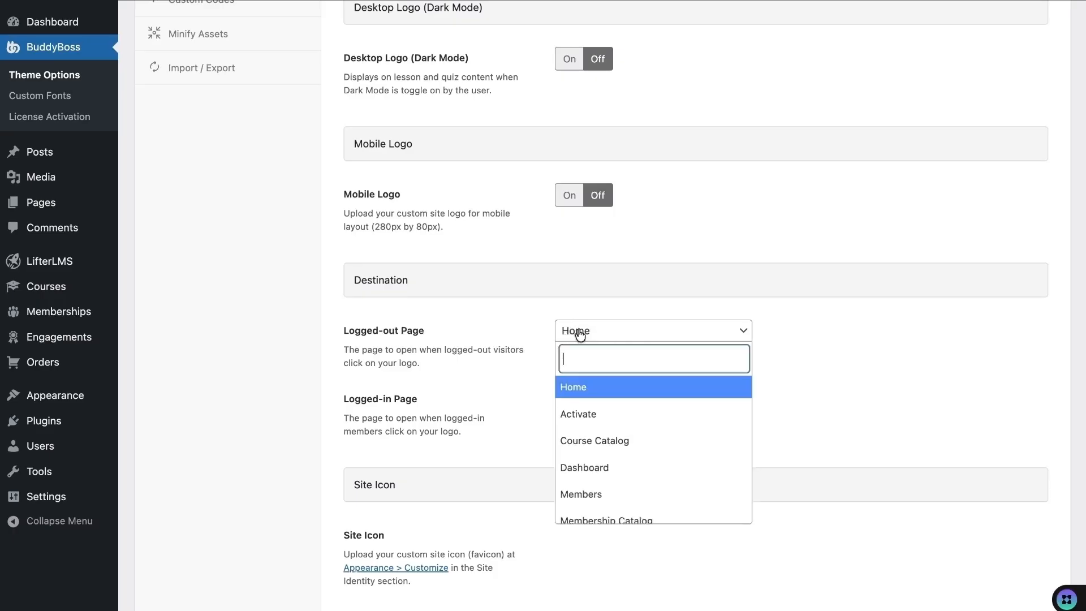
pyautogui.click(603, 441)
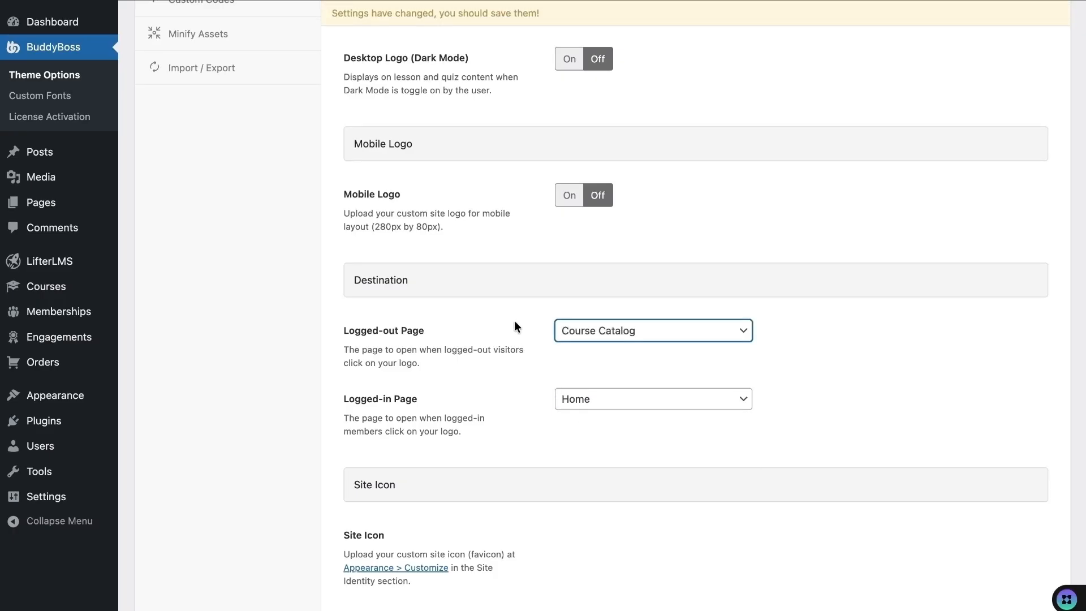
pyautogui.scroll(-2, 515, 321)
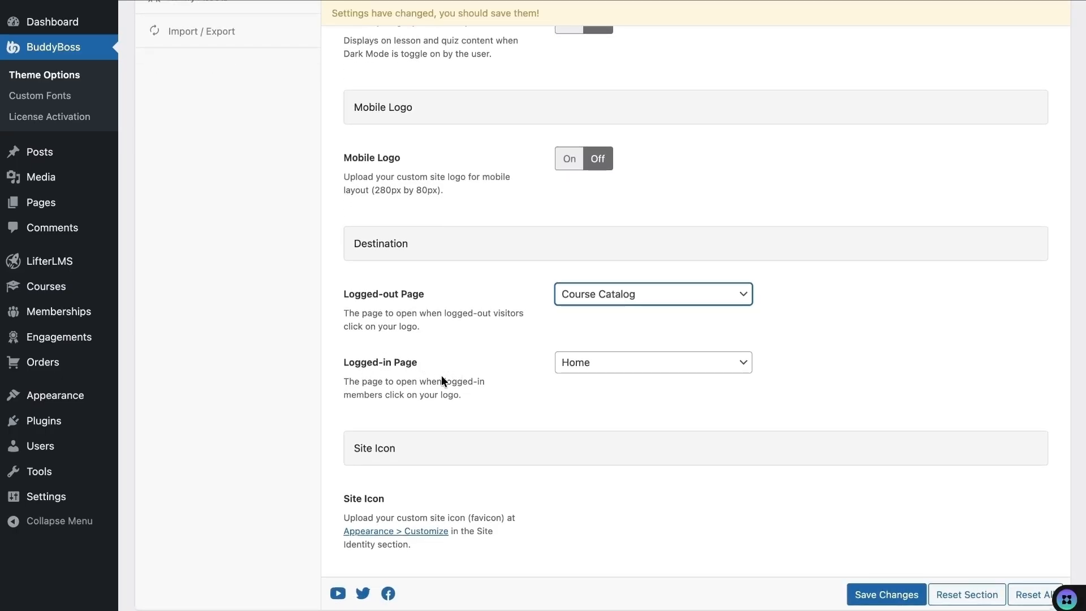
pyautogui.click(582, 364)
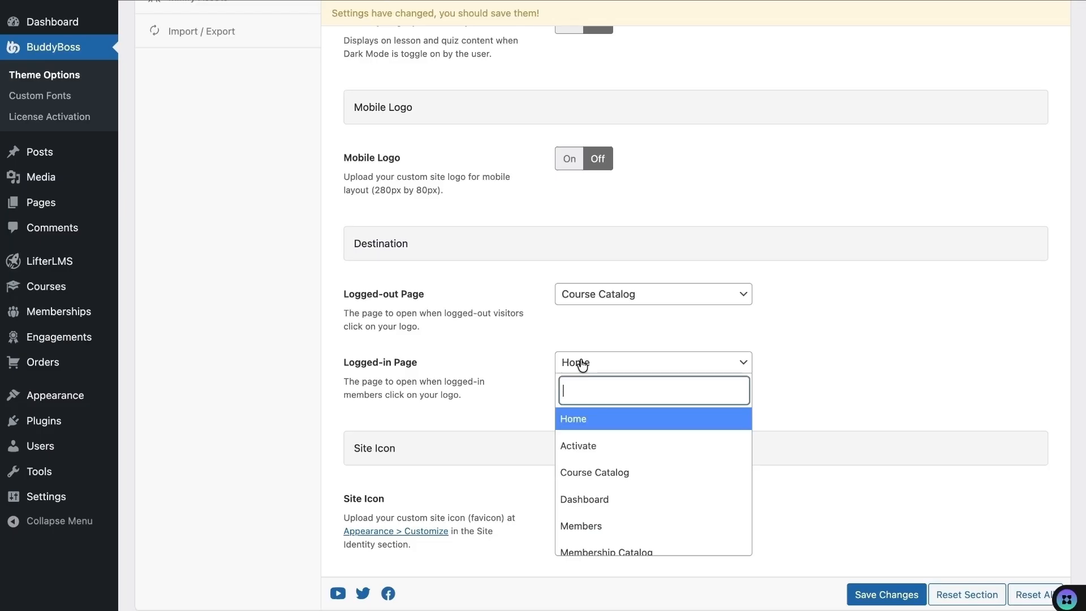
pyautogui.click(594, 474)
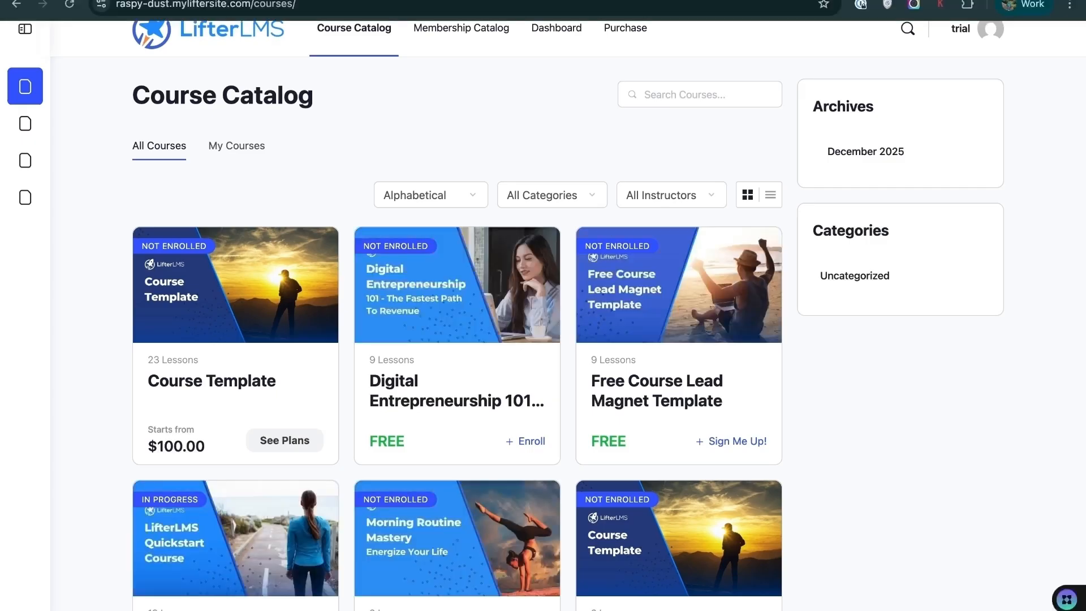
pyautogui.scroll(-5, 415, 218)
pyautogui.scroll(5, 634, 187)
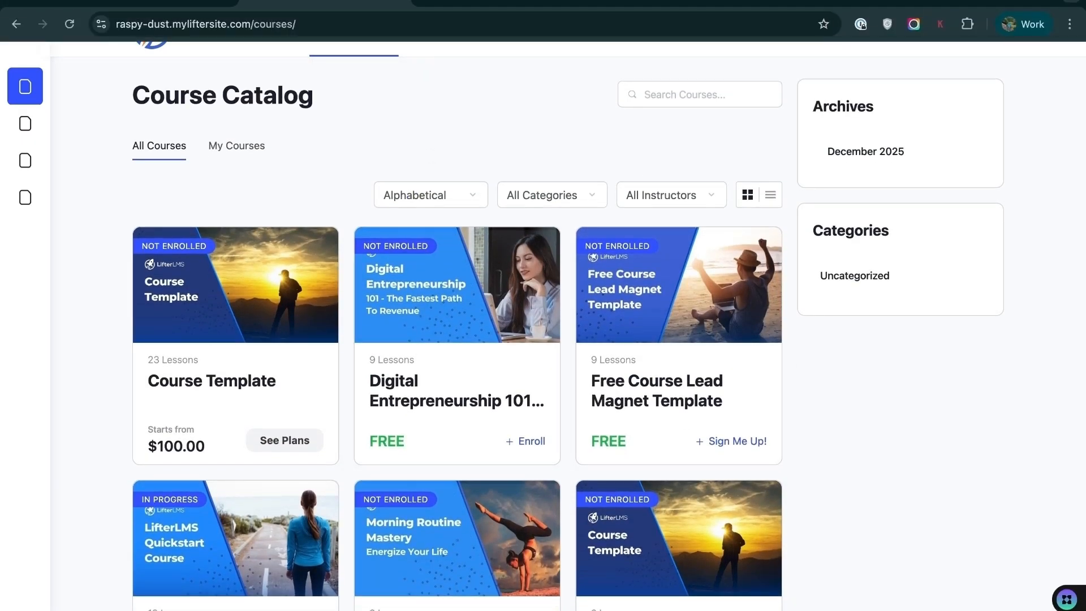
pyautogui.click(178, 2)
pyautogui.scroll(8, 294, 287)
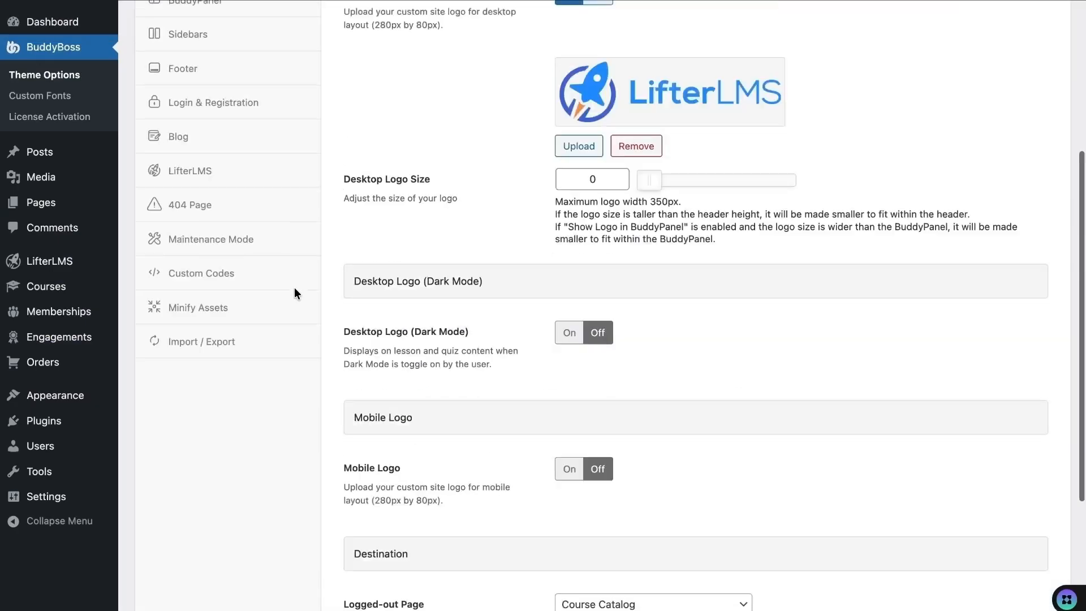
# - In Colors, set the primary colour to blue #1e73be and the background to light grey
pyautogui.click(194, 236)
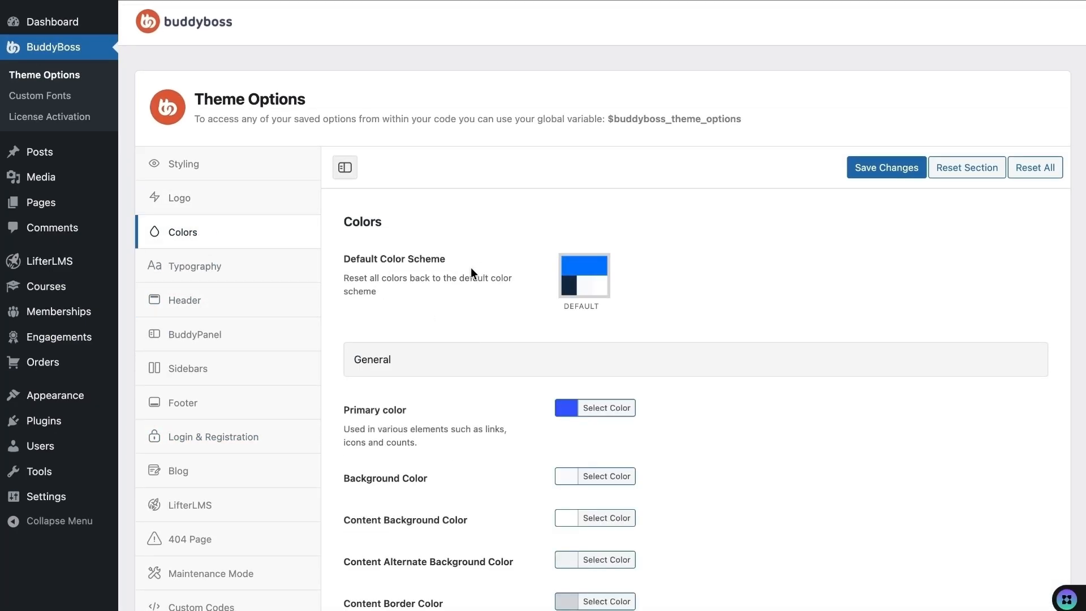
pyautogui.scroll(-3, 509, 294)
pyautogui.click(566, 248)
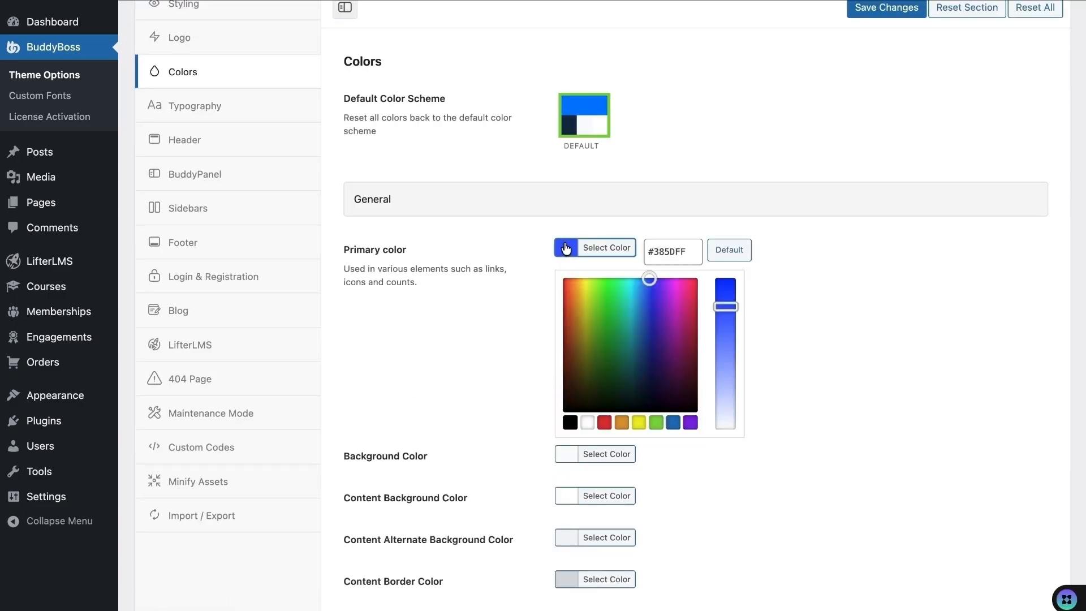
pyautogui.click(673, 422)
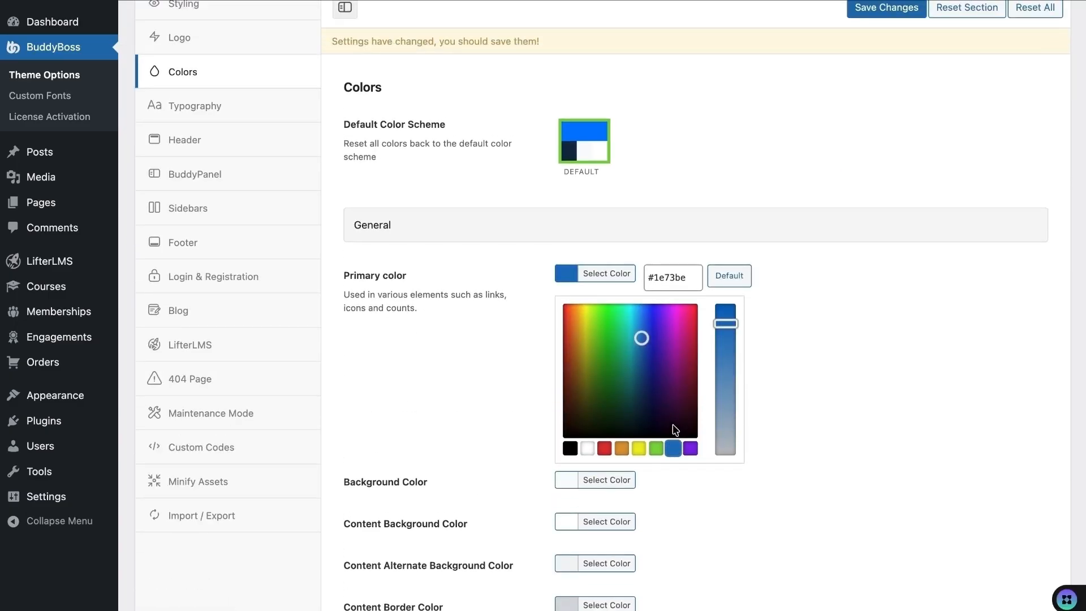
pyautogui.click(501, 348)
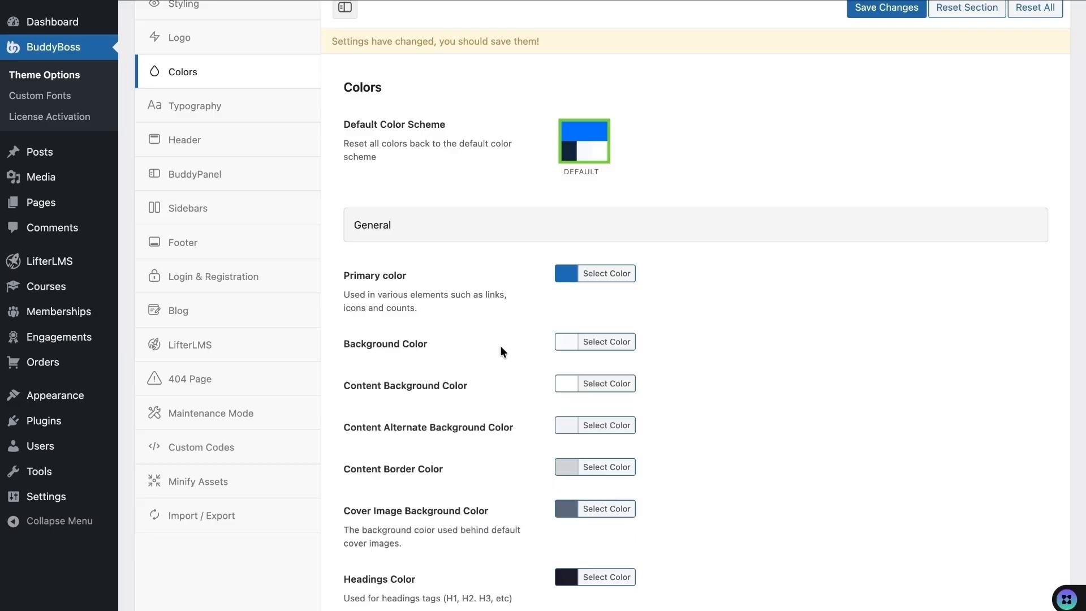
pyautogui.scroll(-2, 501, 347)
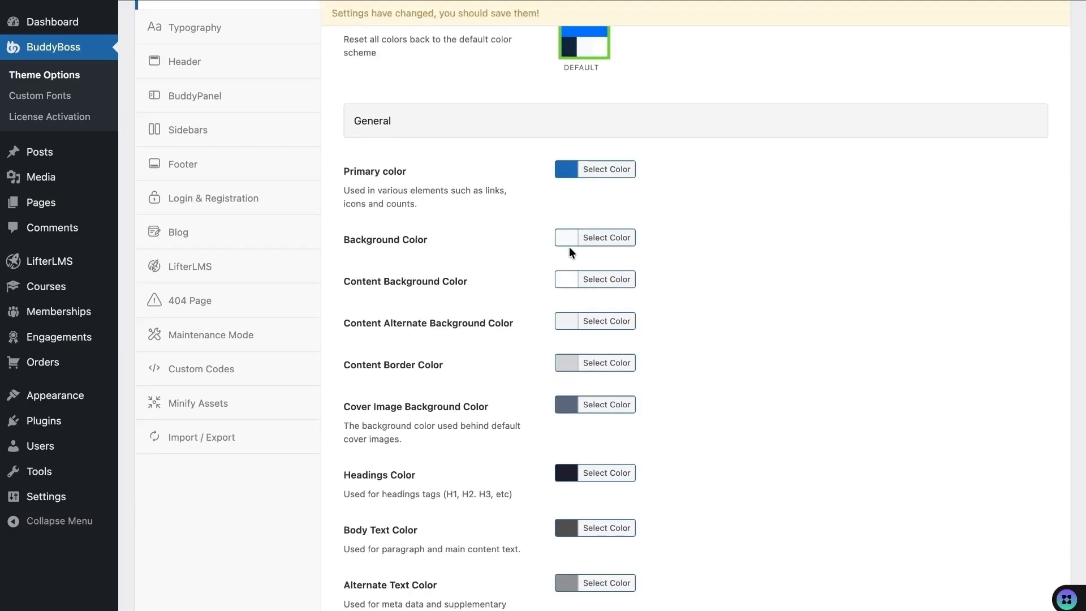
pyautogui.click(568, 242)
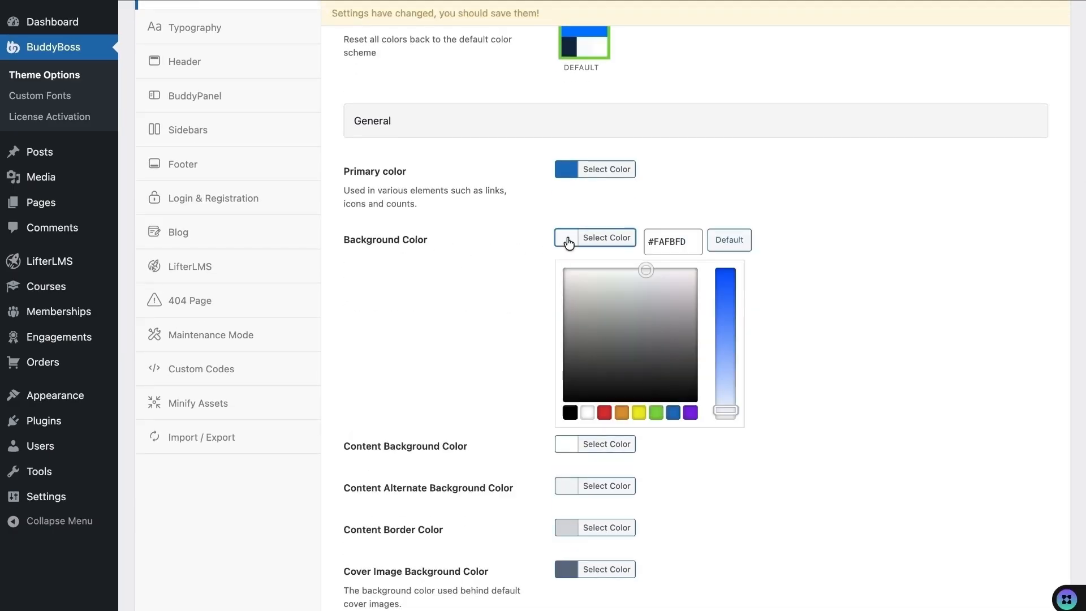
pyautogui.click(618, 281)
pyautogui.moveTo(618, 281); pyautogui.dragTo(615, 280)
pyautogui.click(893, 594)
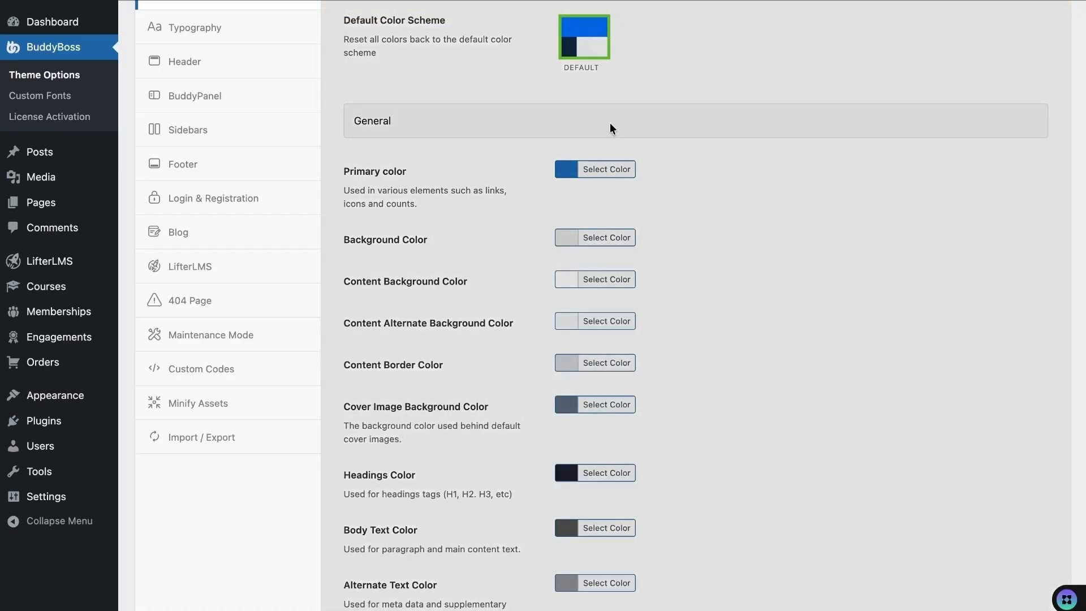
# - Compare with the course catalog and lighten the background colour shade further
pyautogui.moveTo(582, 2)
pyautogui.click(335, 3)
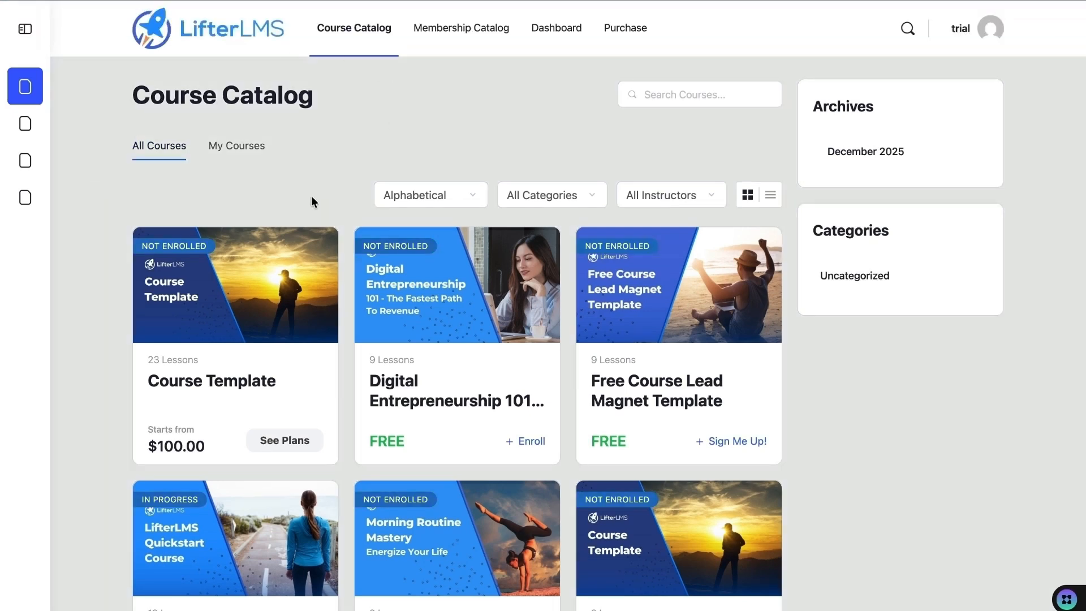
pyautogui.scroll(-8, 315, 262)
pyautogui.scroll(9, 316, 261)
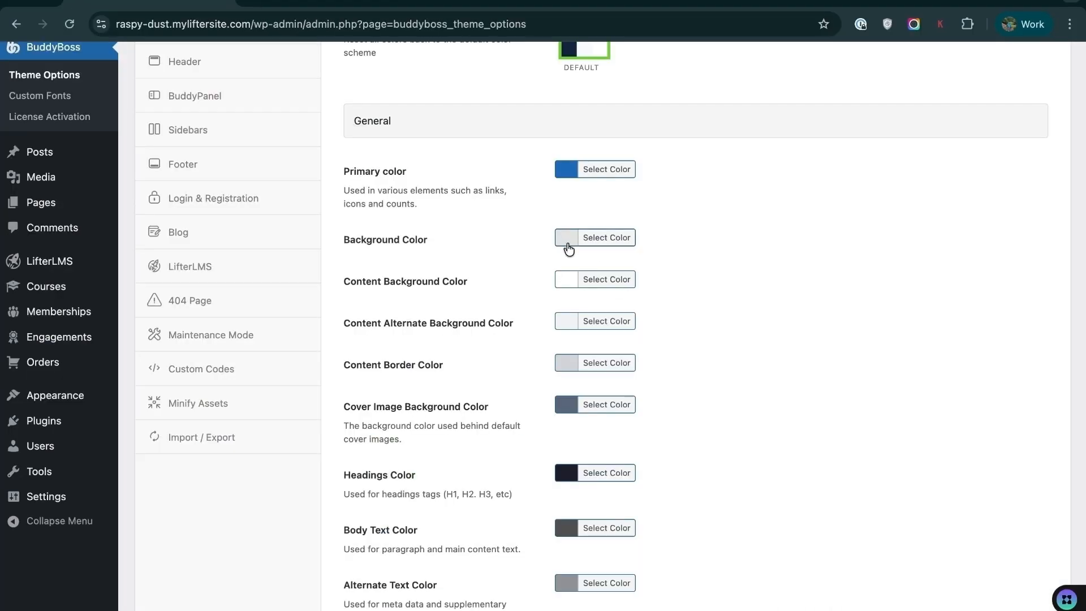
pyautogui.click(567, 240)
pyautogui.moveTo(615, 277); pyautogui.dragTo(584, 269)
pyautogui.click(502, 279)
# - Lighten the Cover Image Background Color to a lighter slate blue
pyautogui.scroll(-3, 503, 280)
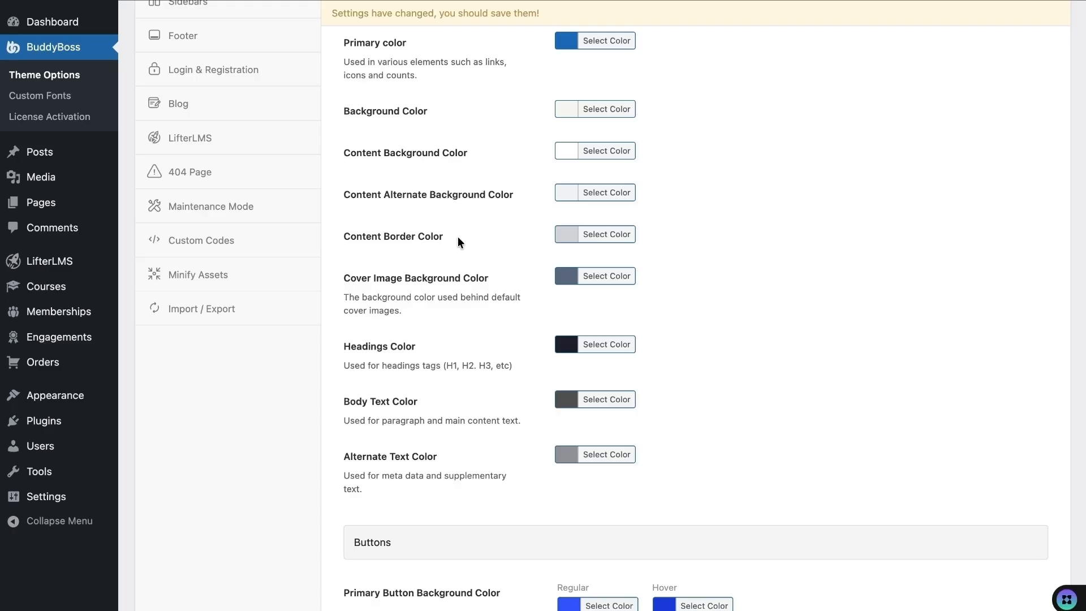
pyautogui.scroll(-2, 458, 242)
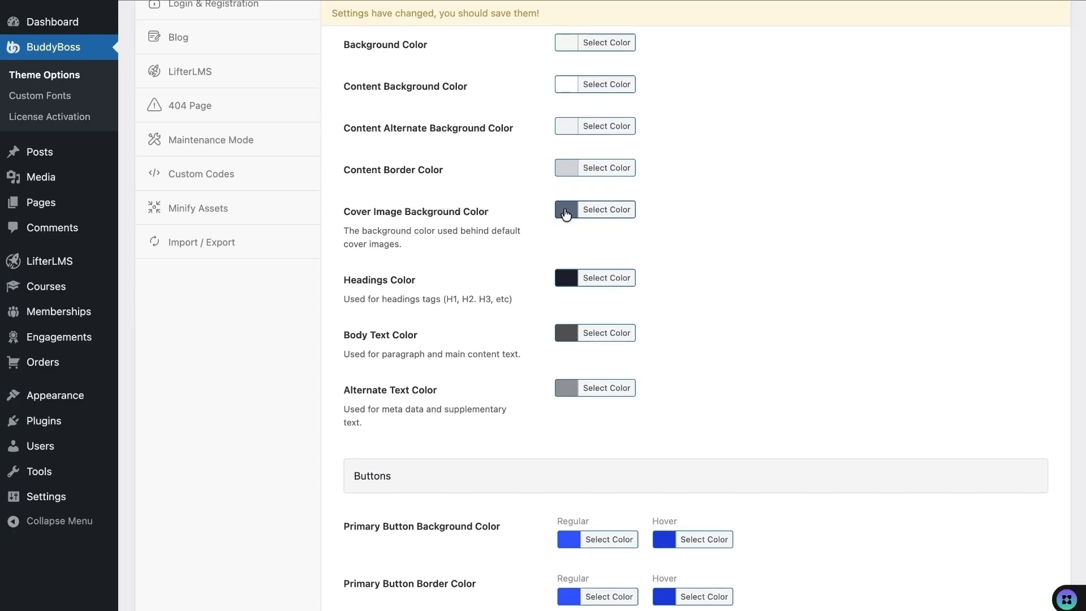
pyautogui.click(566, 213)
pyautogui.moveTo(644, 306); pyautogui.dragTo(643, 284)
pyautogui.click(511, 289)
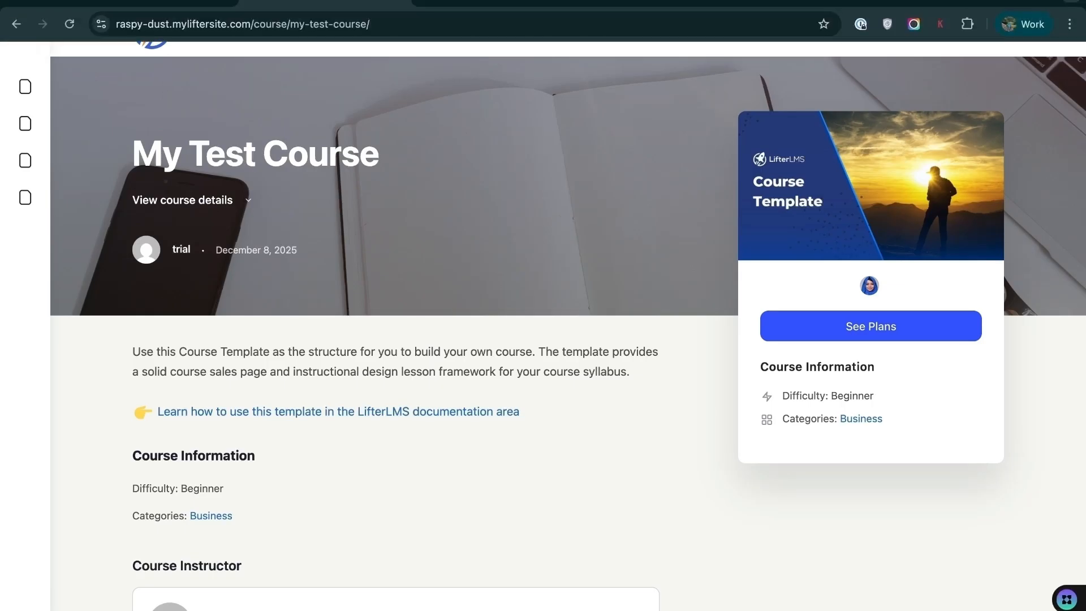
pyautogui.click(174, 2)
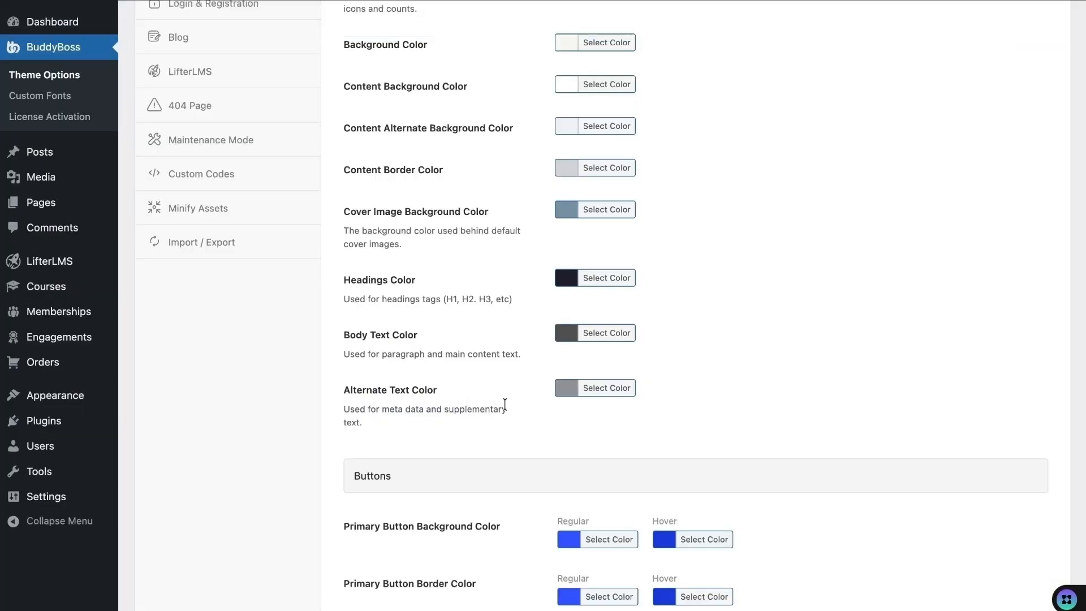
pyautogui.scroll(-2, 506, 424)
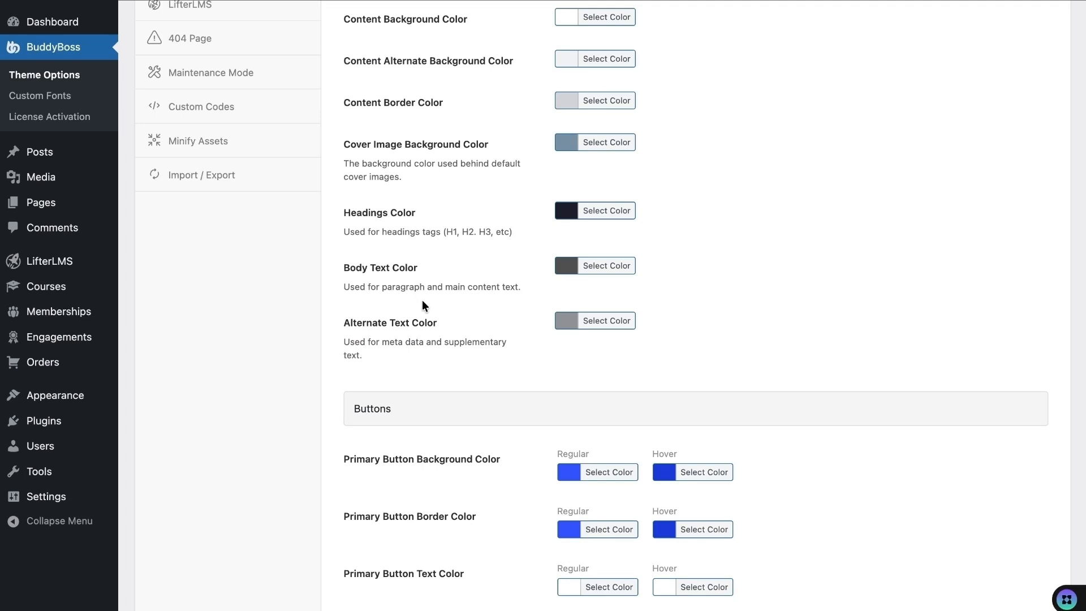
pyautogui.scroll(-5, 422, 299)
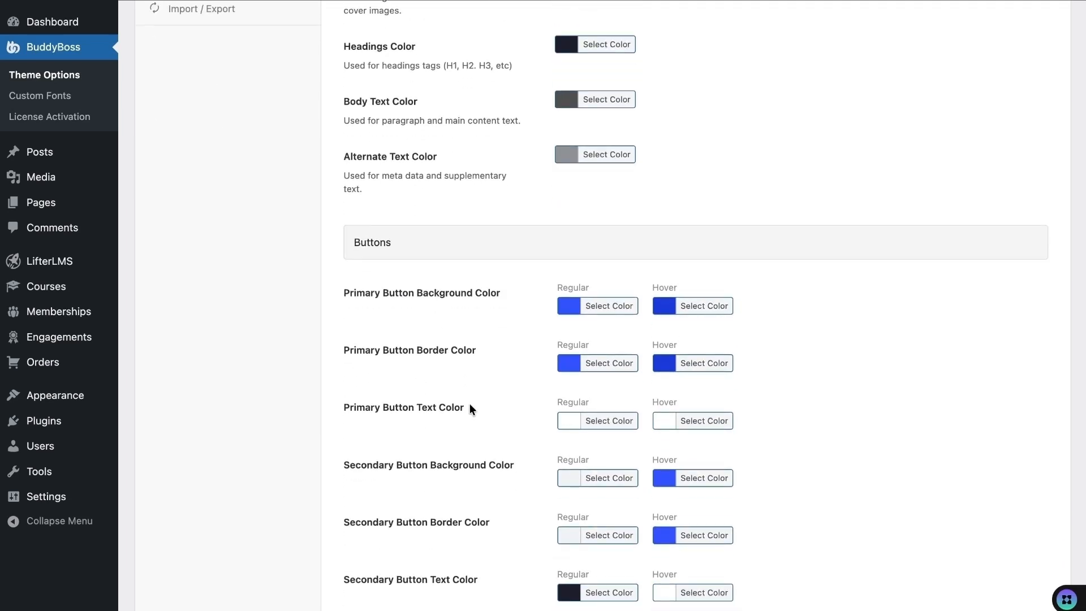
# - Make the Primary Button background and border regular colours orange (#dd9933)
pyautogui.scroll(-2, 469, 347)
pyautogui.scroll(-1, 468, 347)
pyautogui.click(576, 222)
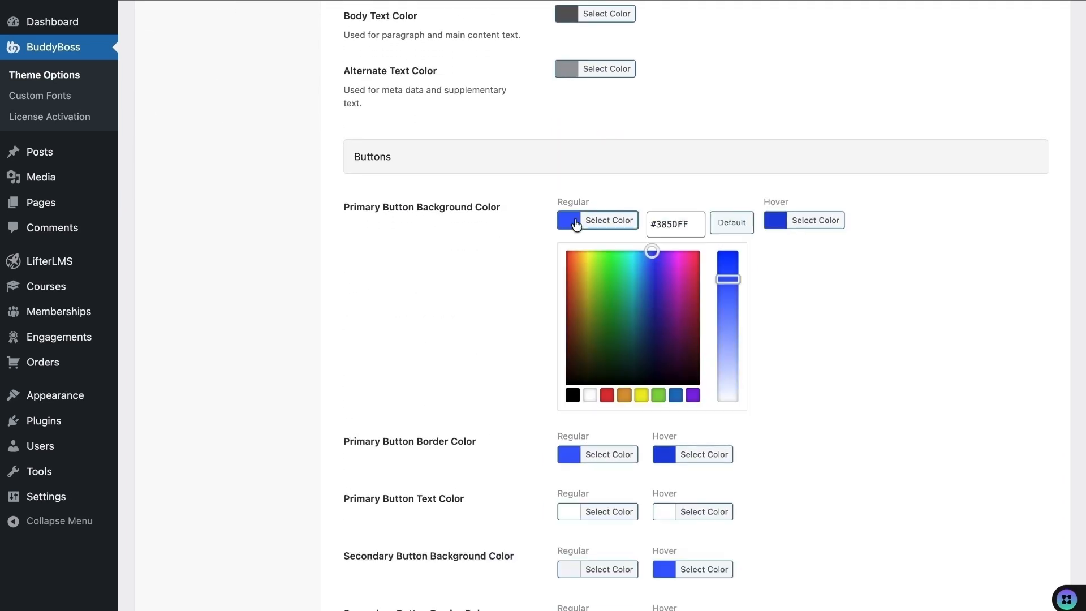
pyautogui.click(624, 395)
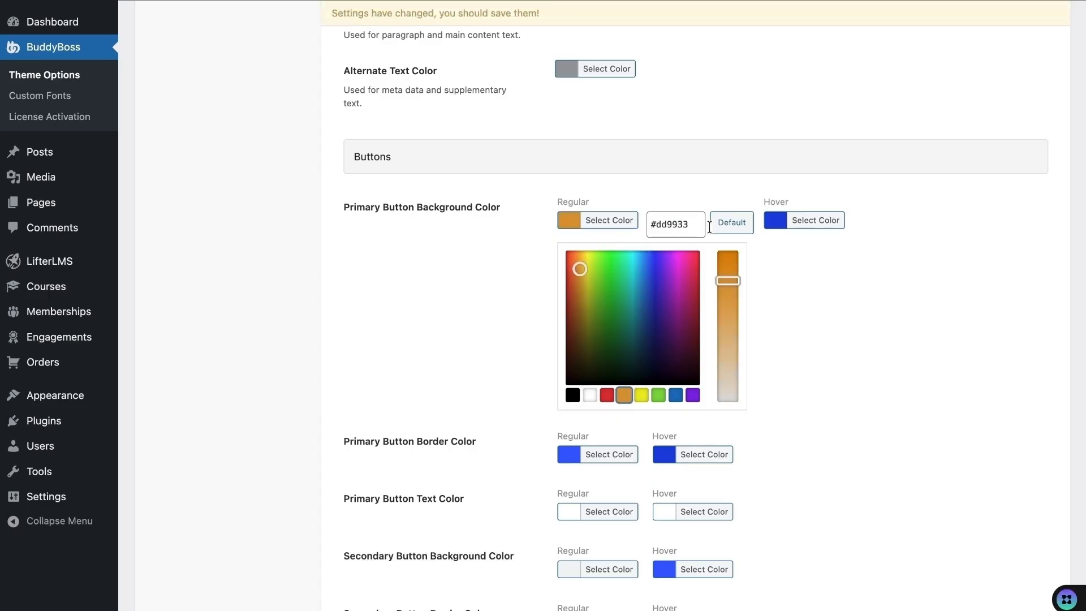
pyautogui.click(750, 279)
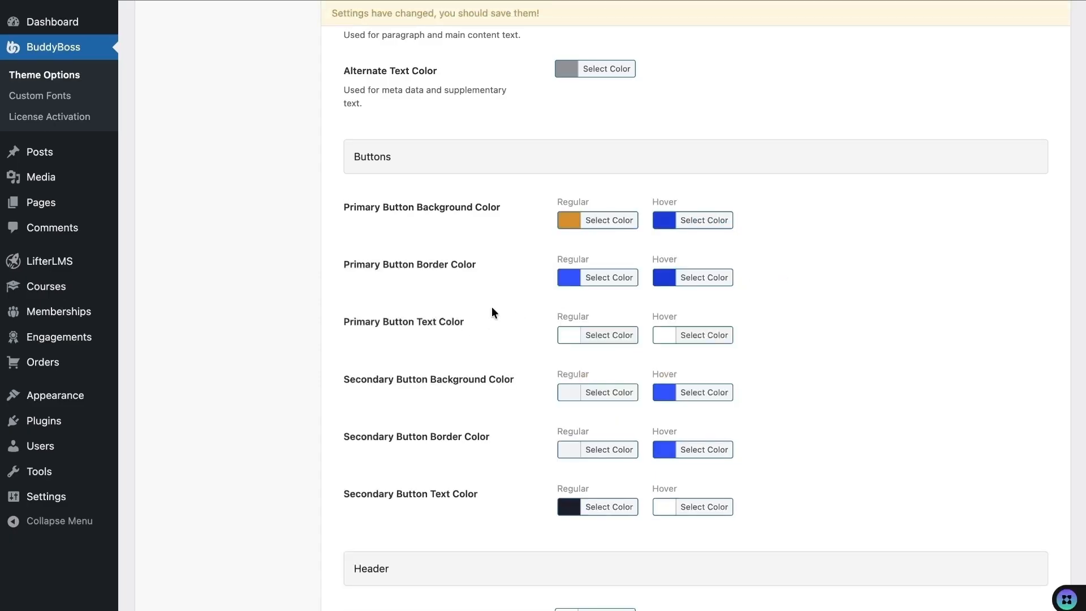
pyautogui.click(568, 283)
pyautogui.click(623, 453)
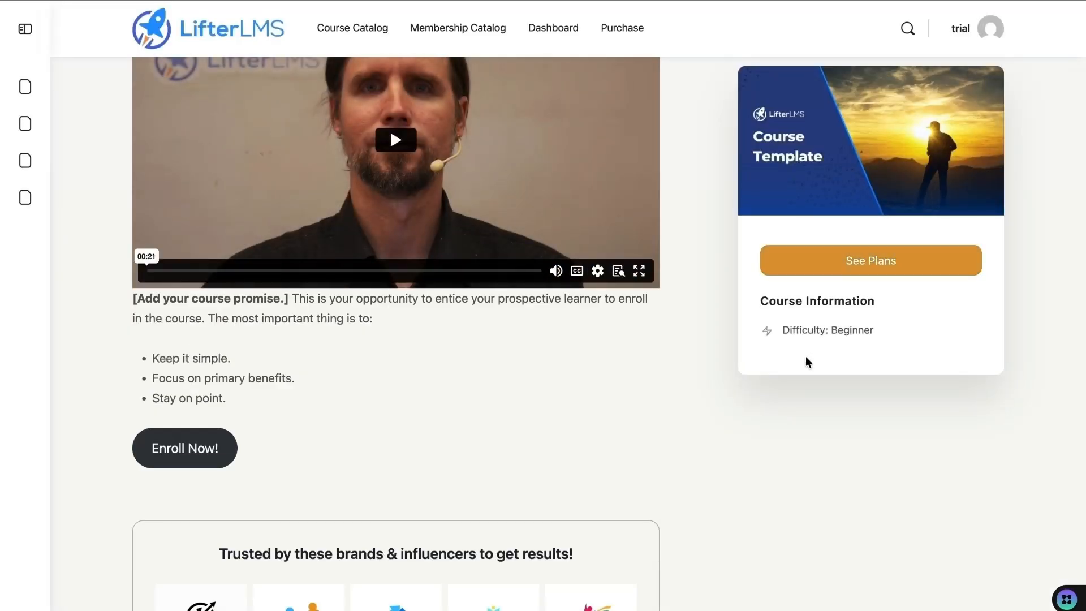
# - Preview the orange buttons on the course page, then bring up the Typography settings
pyautogui.scroll(-15, 626, 343)
pyautogui.scroll(-20, 546, 385)
pyautogui.scroll(-20, 540, 446)
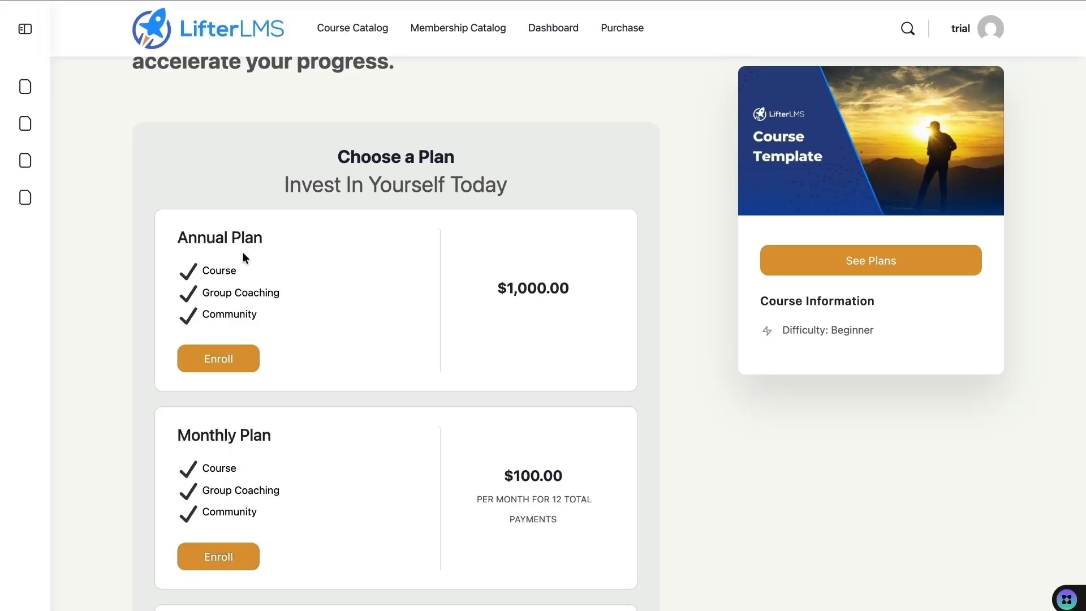
pyautogui.click(176, 2)
pyautogui.scroll(-1, 410, 404)
pyautogui.scroll(-5, 410, 405)
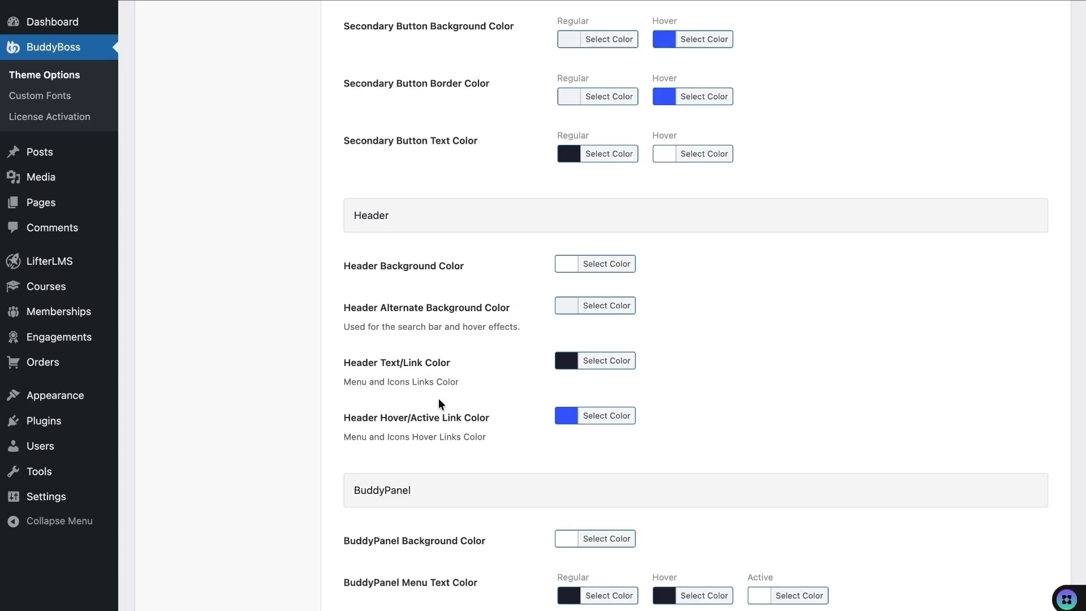
pyautogui.scroll(15, 440, 401)
pyautogui.click(219, 277)
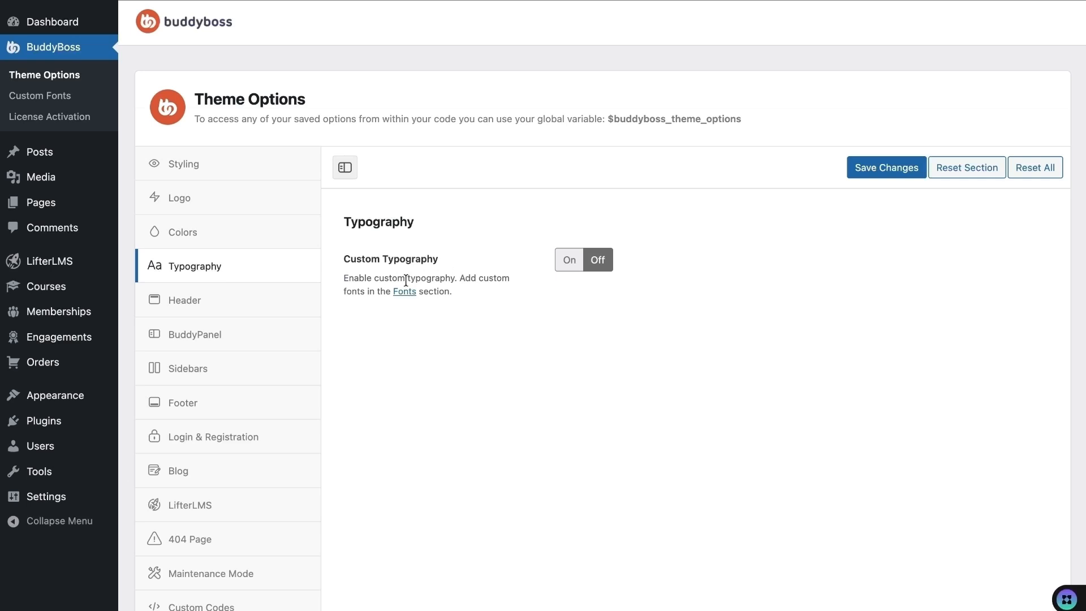
# - Open the Header settings and compare them with the current course page header
pyautogui.click(273, 290)
pyautogui.scroll(-3, 447, 408)
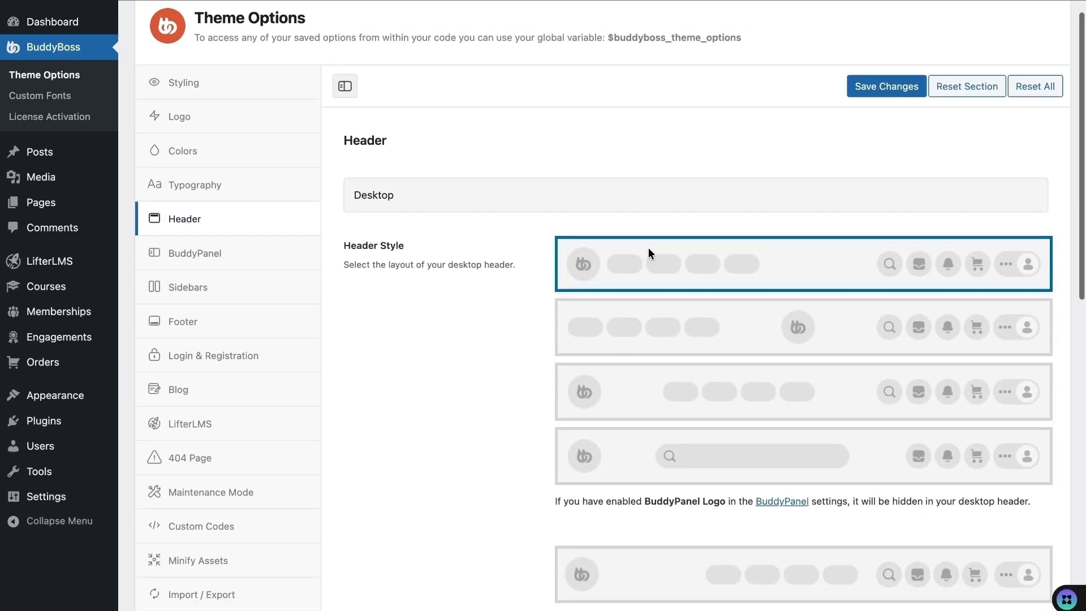
pyautogui.scroll(-2, 515, 344)
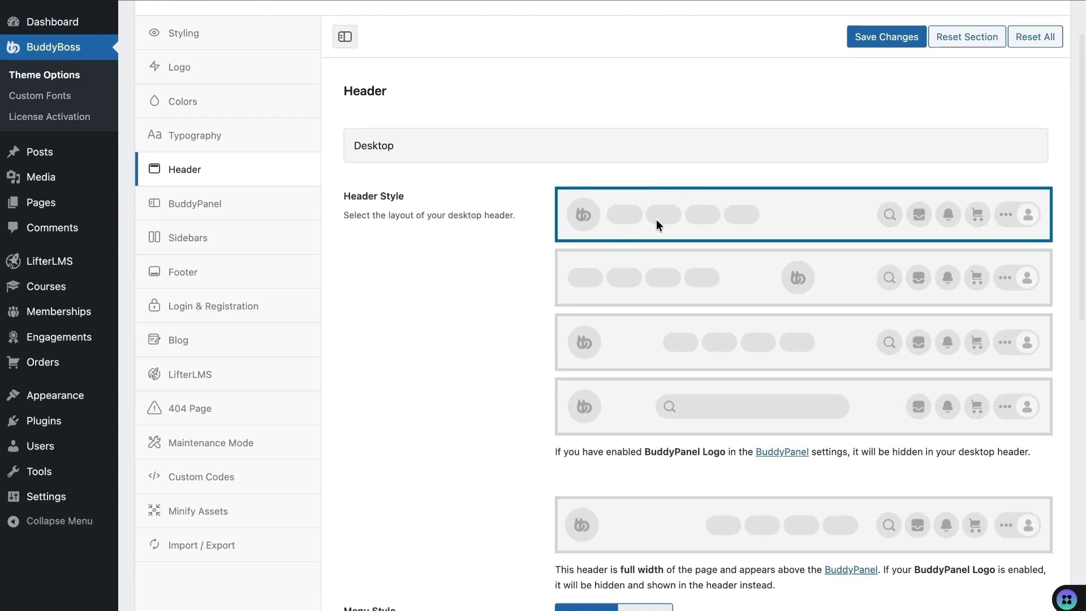
pyautogui.click(332, 2)
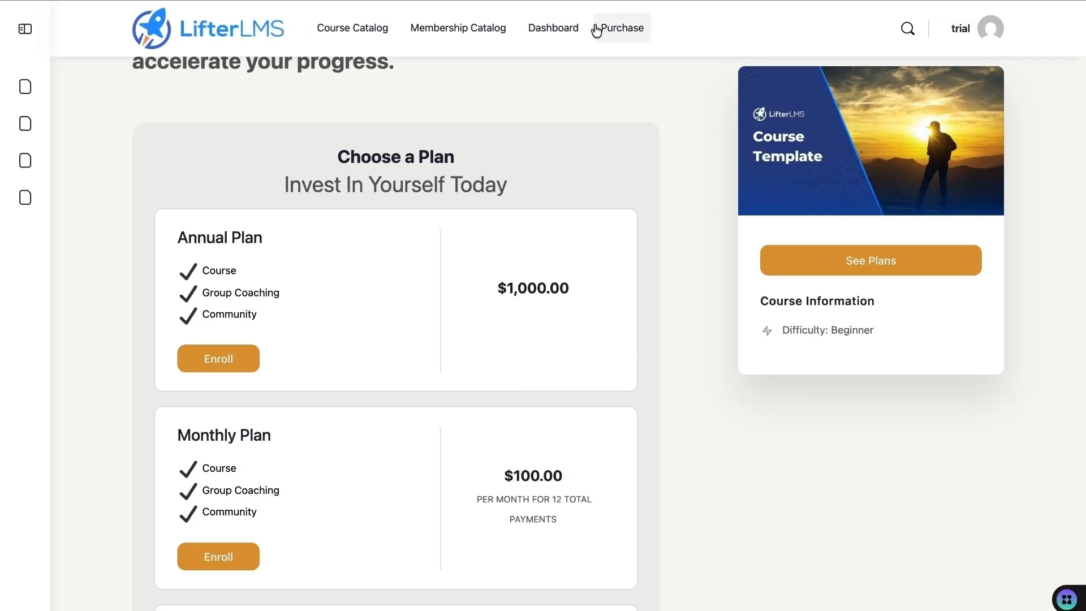
pyautogui.click(198, 2)
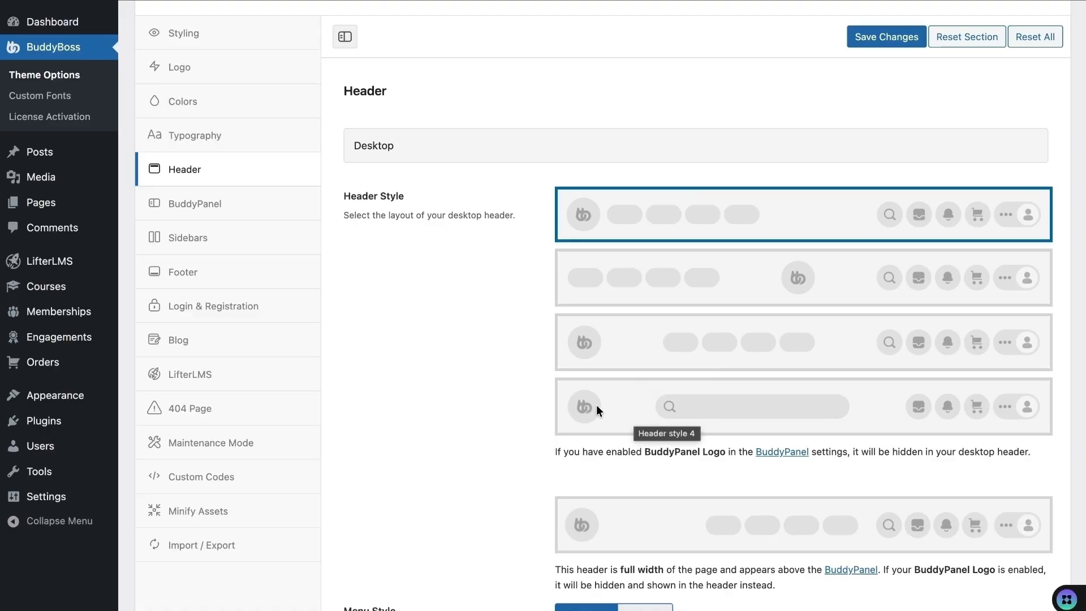
pyautogui.scroll(-15, 494, 37)
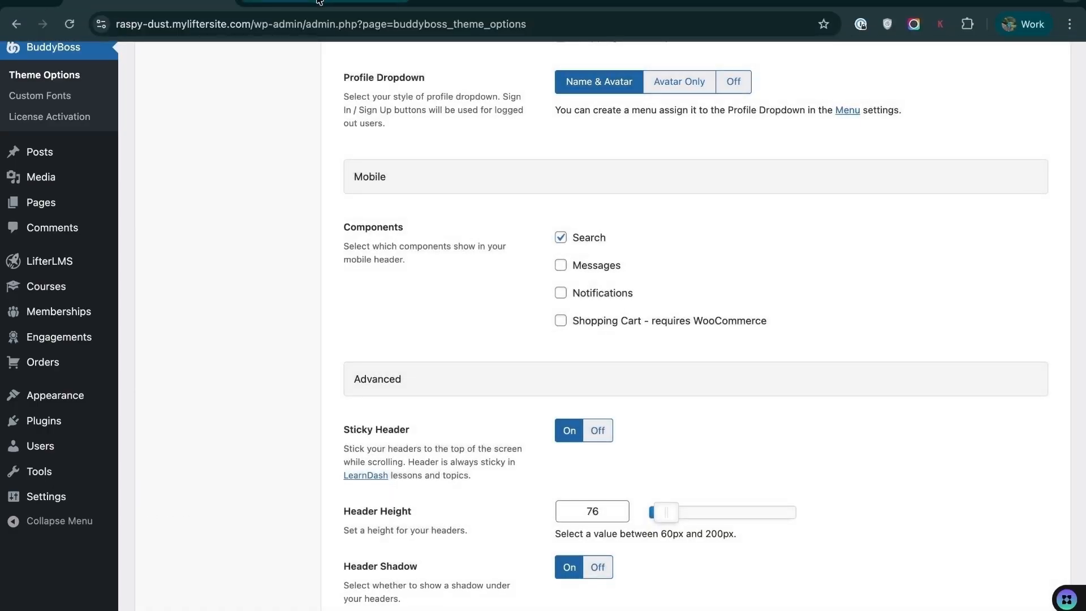
pyautogui.click(256, 3)
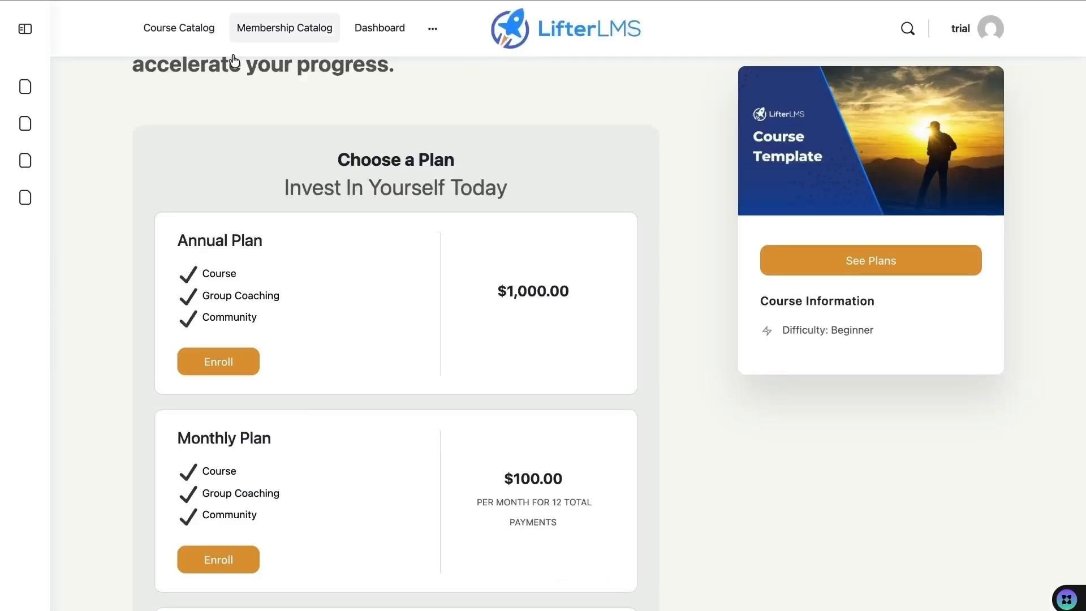
pyautogui.click(148, 3)
pyautogui.scroll(8, 620, 254)
pyautogui.scroll(4, 621, 257)
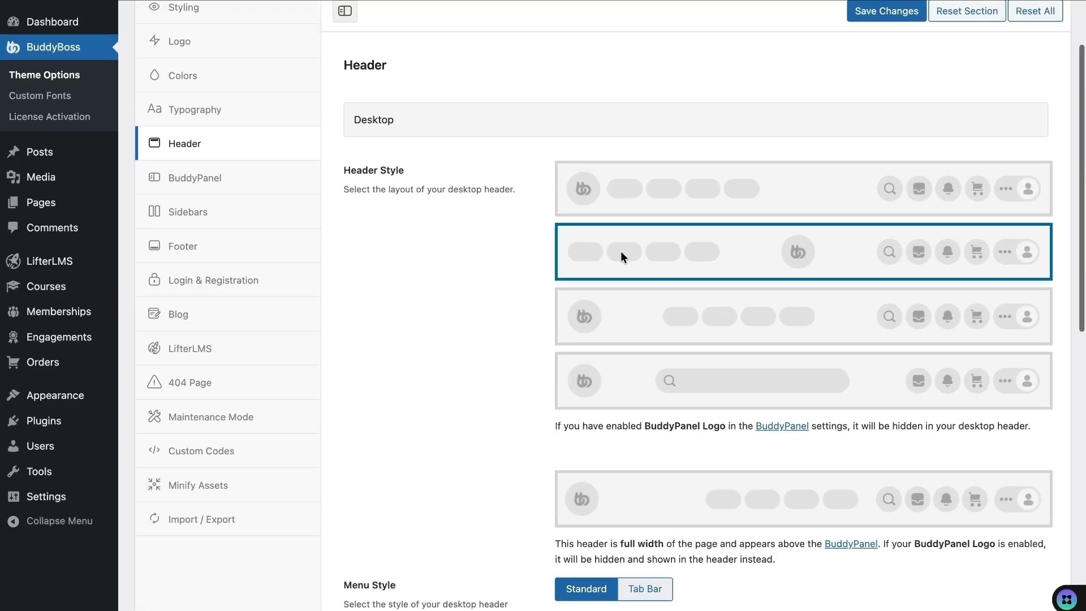
# - Choose the third desktop header layout and keep Profile Dropdown as Name & Avatar after trying Avatar Only
pyautogui.click(632, 308)
pyautogui.scroll(-6, 476, 432)
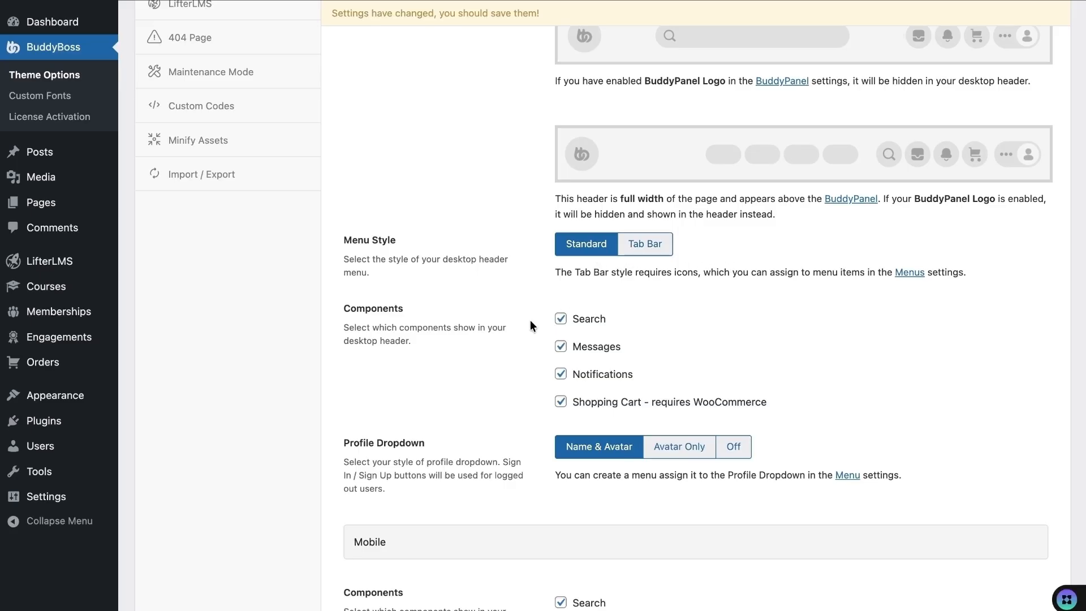
pyautogui.scroll(-2, 475, 384)
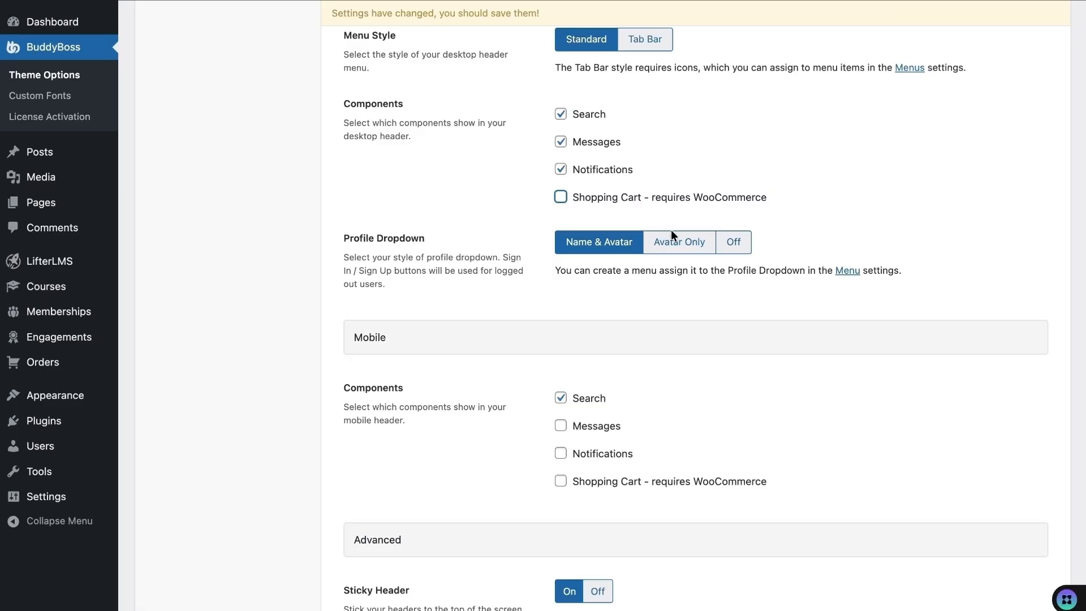
pyautogui.click(686, 252)
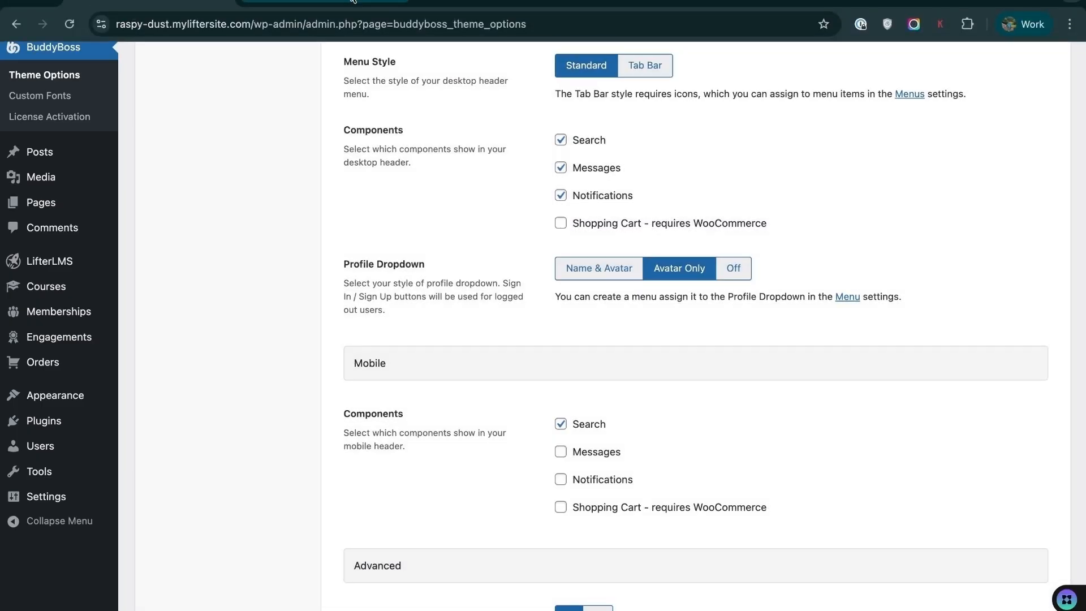
pyautogui.click(353, 1)
pyautogui.scroll(5, 529, 180)
pyautogui.moveTo(67, 24)
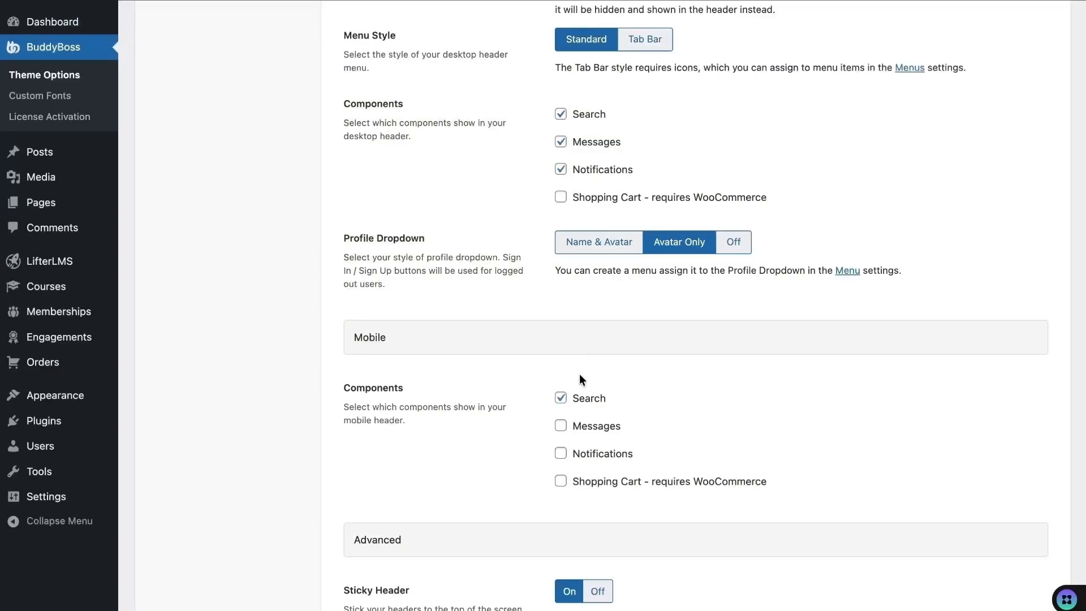
pyautogui.click(610, 244)
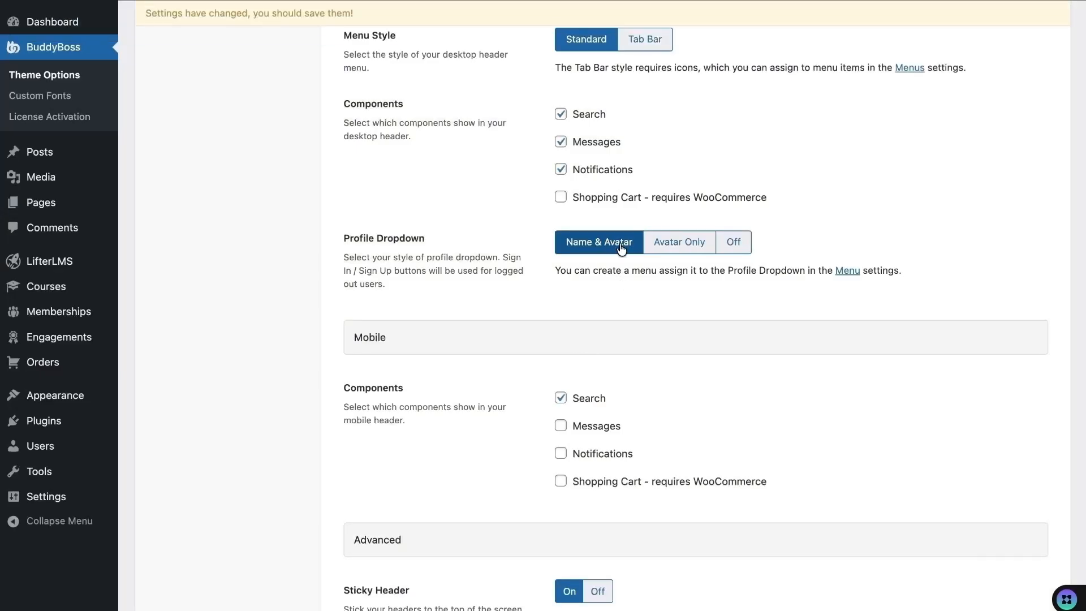
pyautogui.scroll(-4, 538, 249)
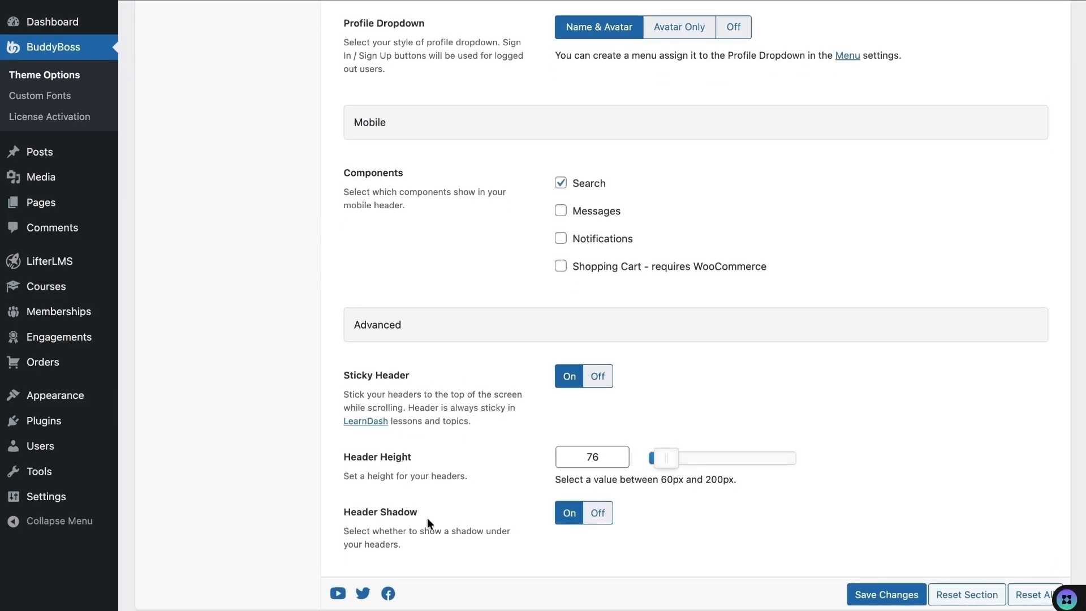
pyautogui.scroll(14, 328, 293)
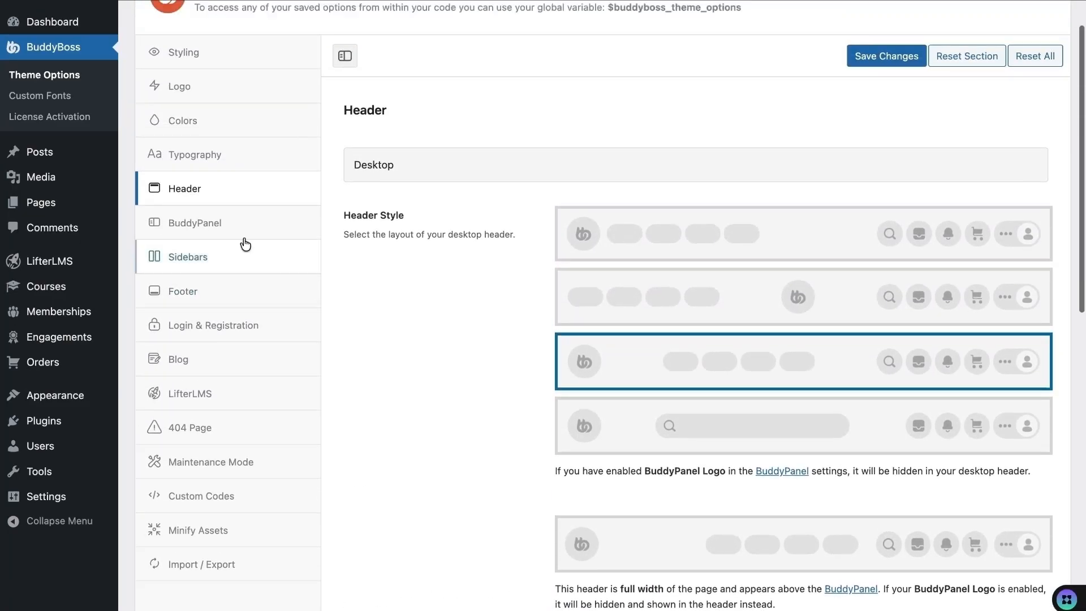
# - Inspect the BuddyPanel on the course page and briefly toggle its logo on, then off
pyautogui.click(218, 225)
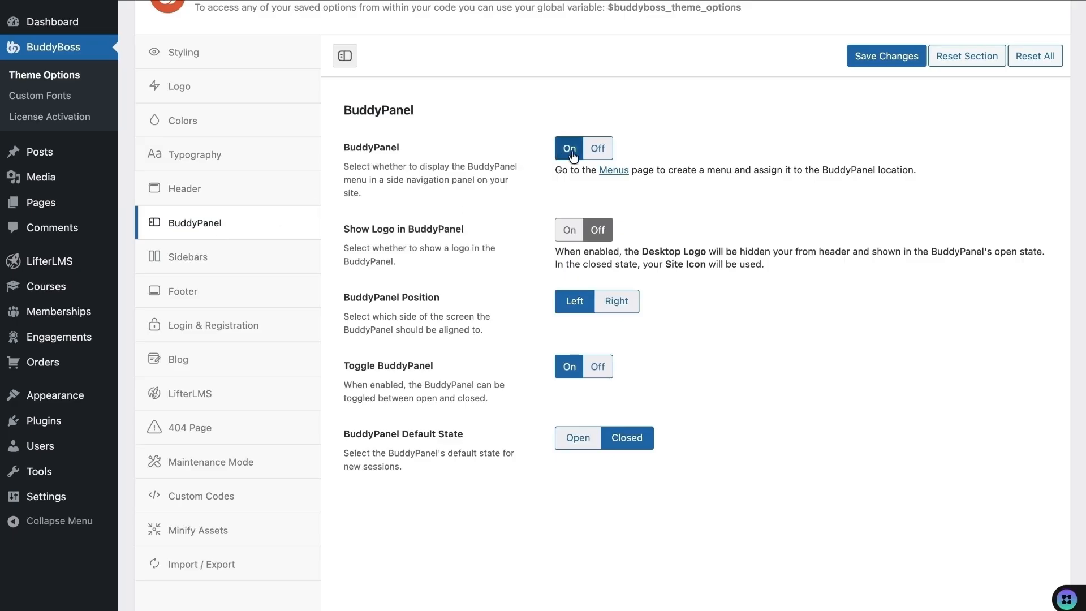
pyautogui.moveTo(452, 2)
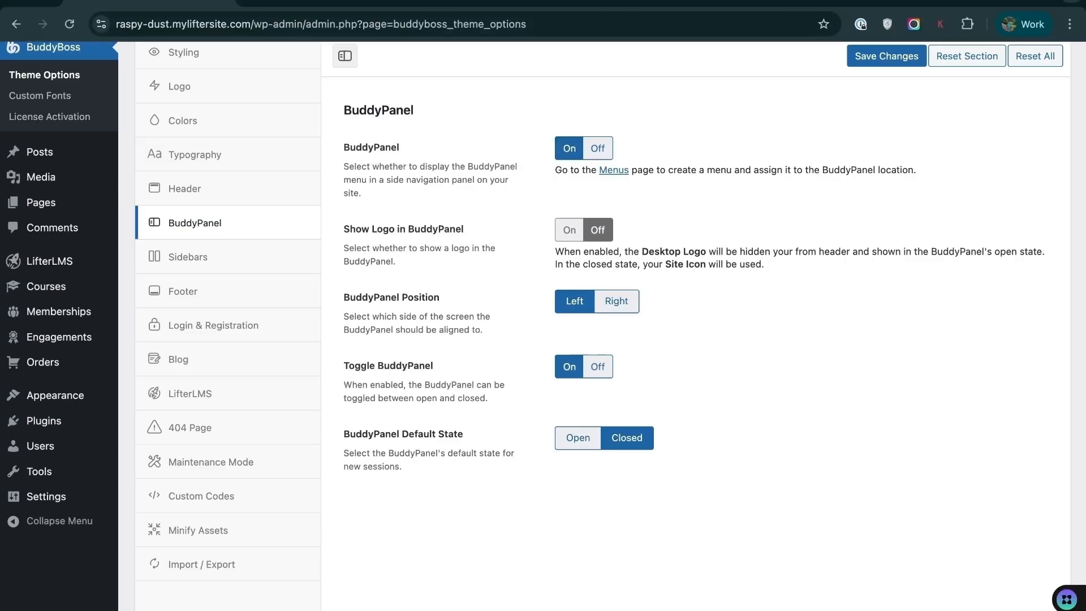
pyautogui.click(325, 2)
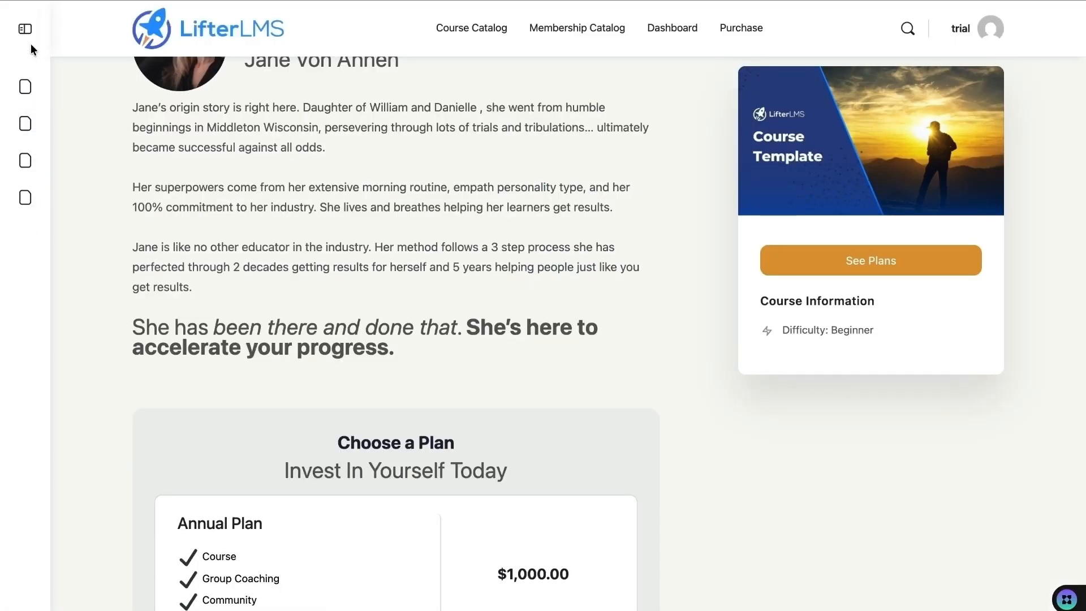
pyautogui.click(25, 28)
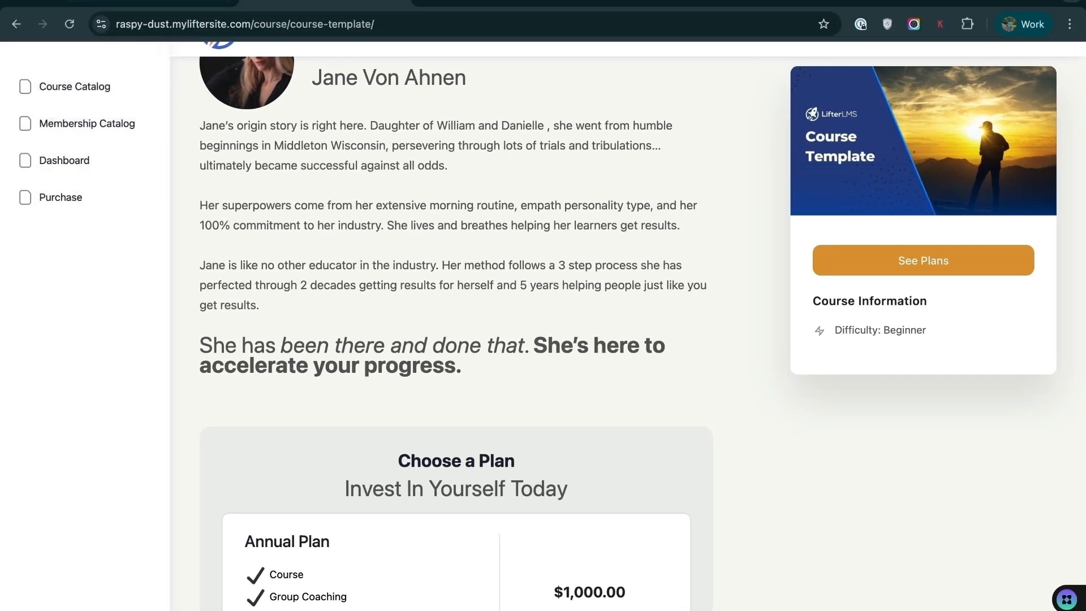
pyautogui.click(193, 3)
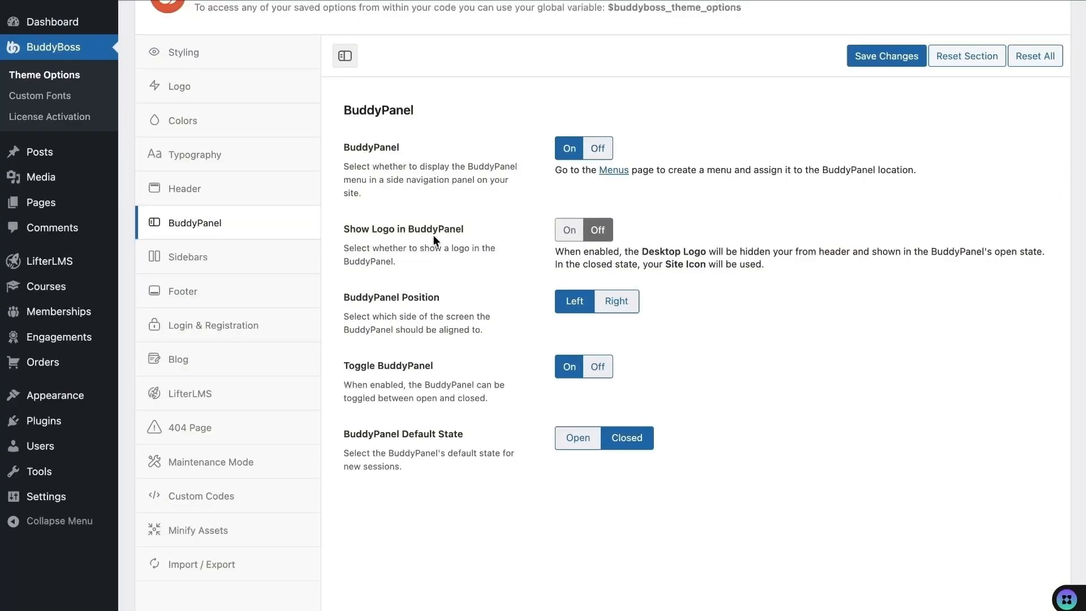
pyautogui.click(569, 231)
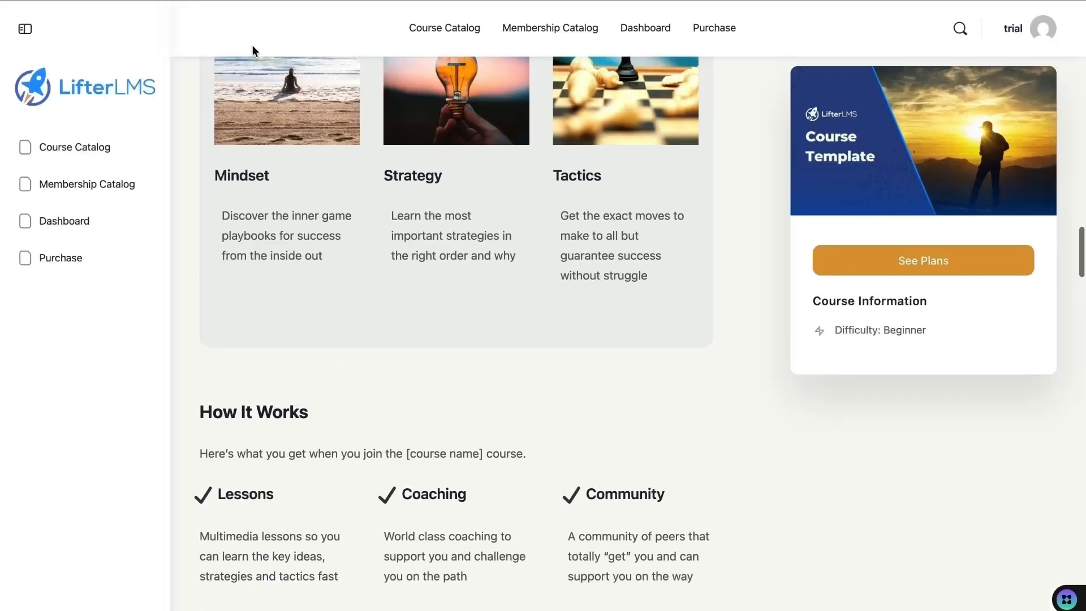
pyautogui.scroll(15, 253, 49)
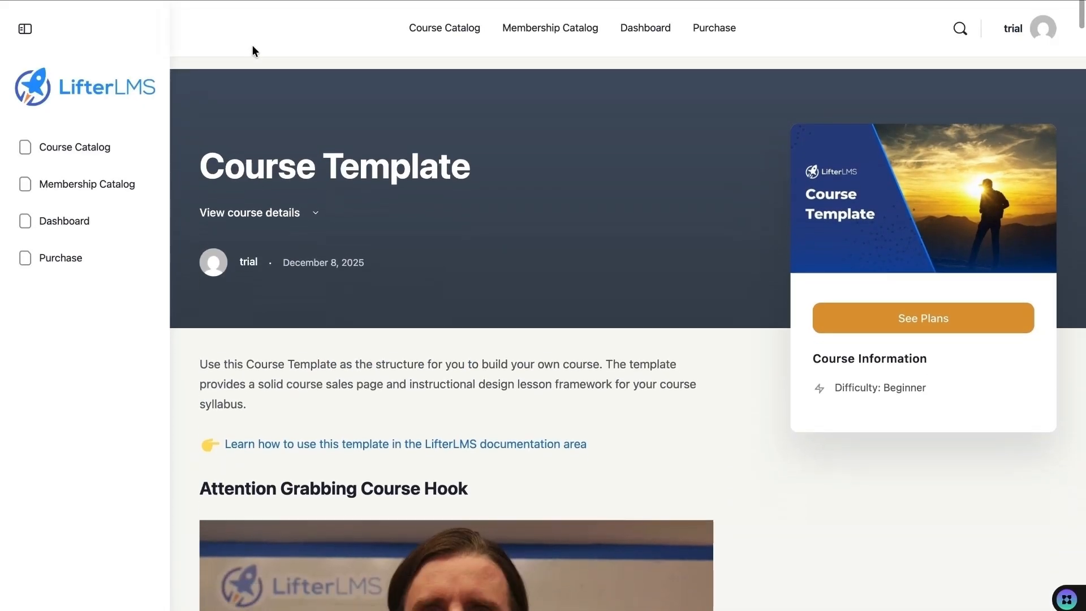
pyautogui.click(169, 2)
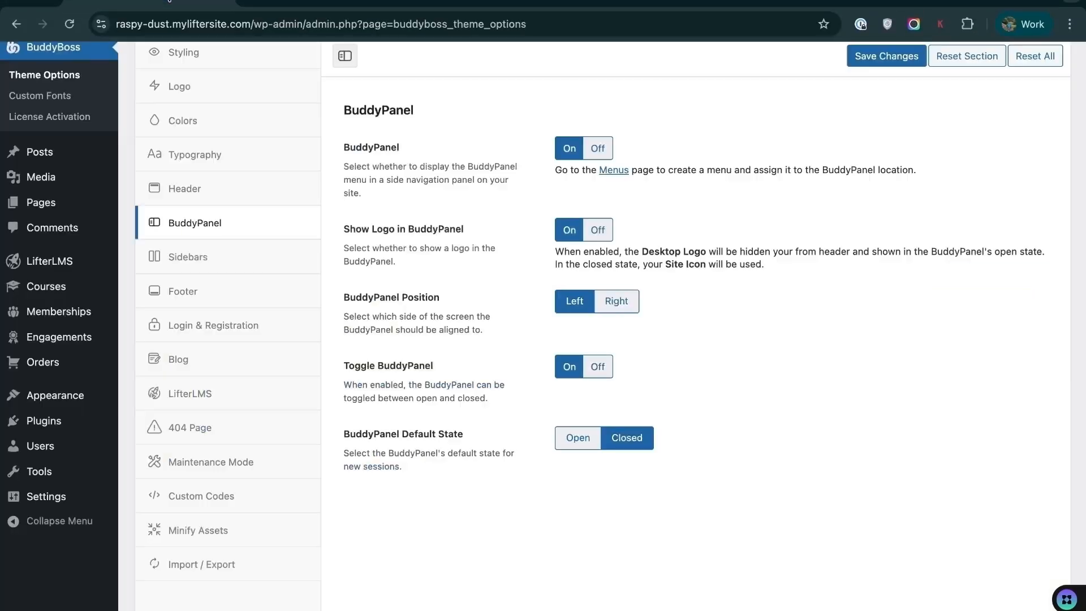
pyautogui.click(601, 229)
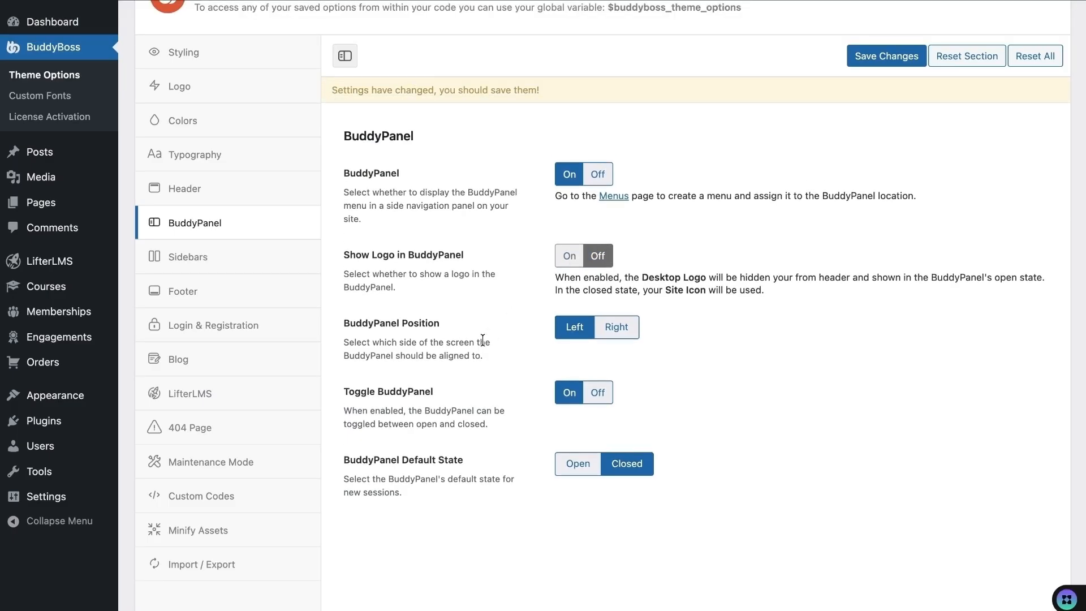
# - Try the BuddyPanel on the right, save and reload, then set it back to Left
pyautogui.click(614, 335)
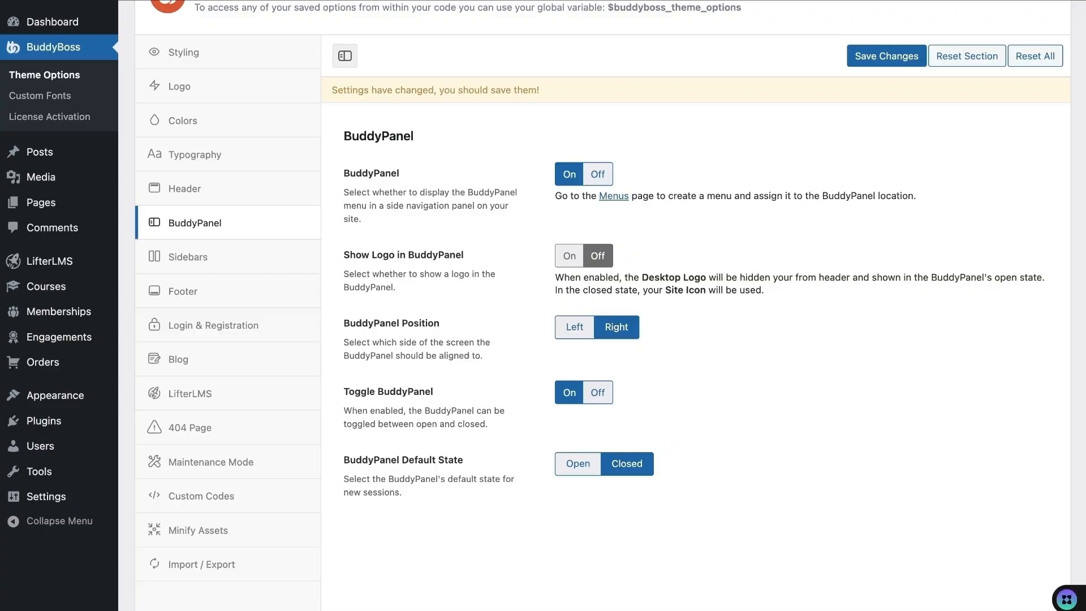
pyautogui.press('super+s')
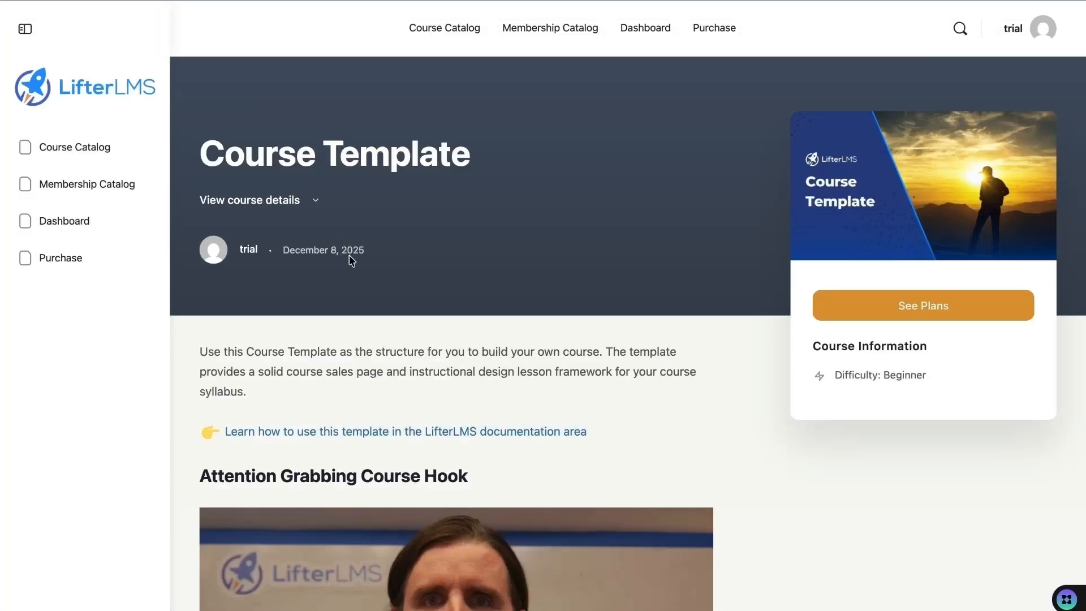
pyautogui.press('super+r')
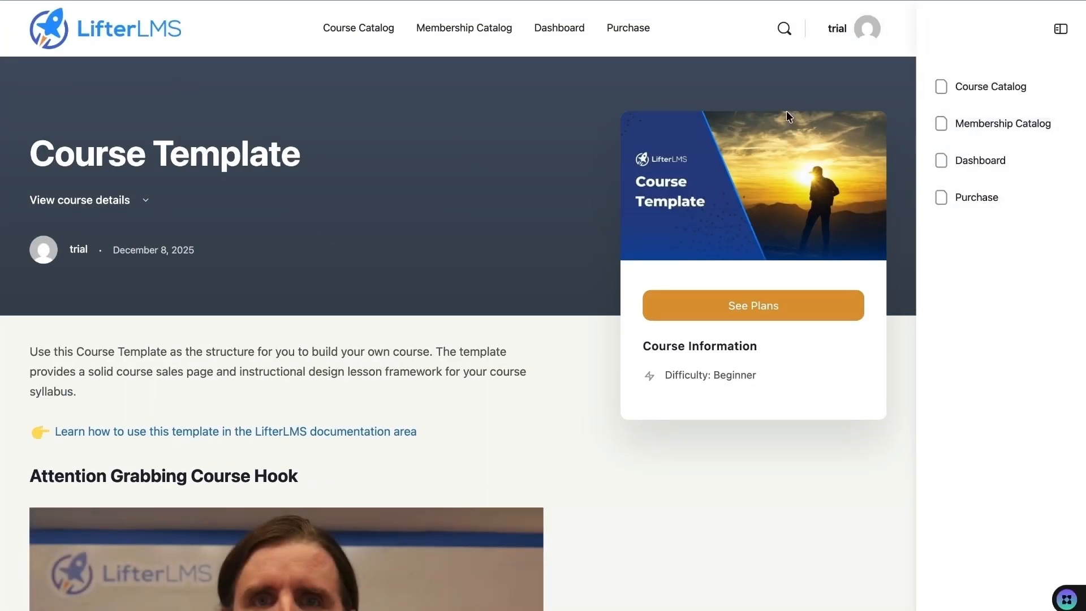
pyautogui.click(191, 4)
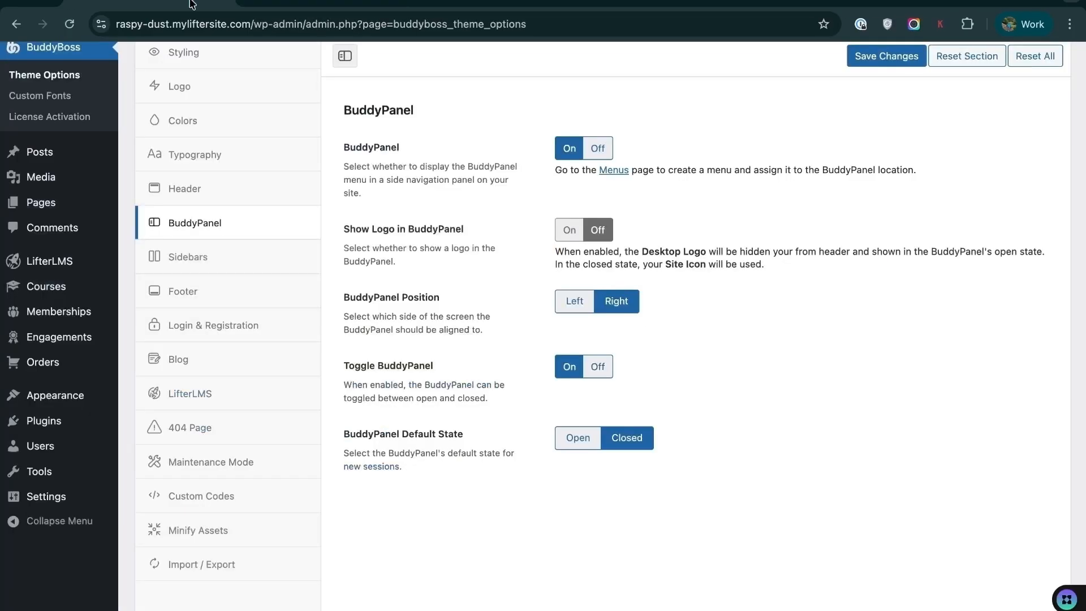
pyautogui.click(568, 313)
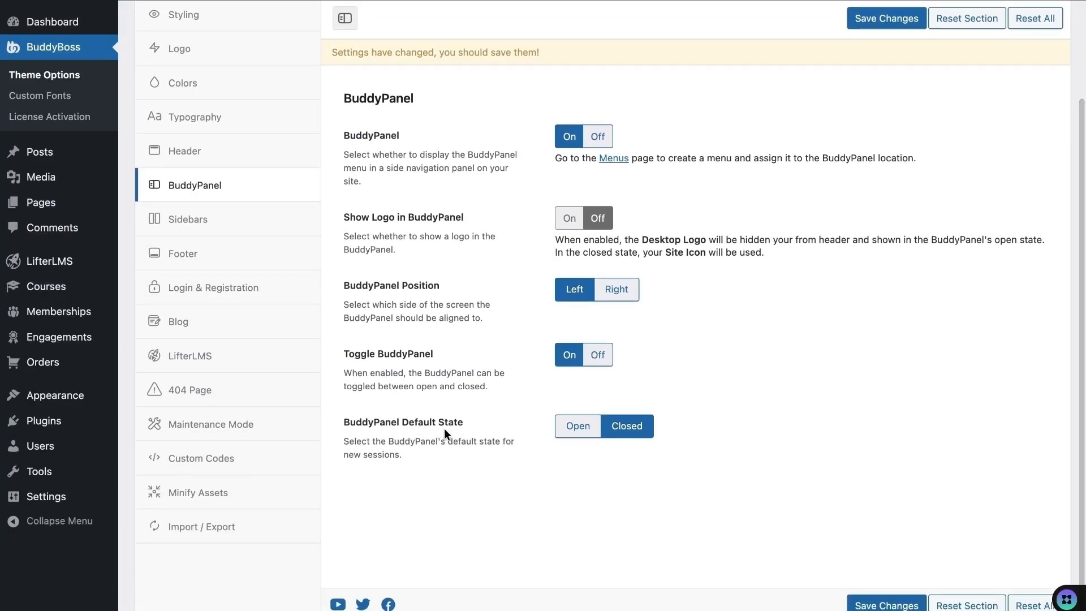
pyautogui.click(220, 224)
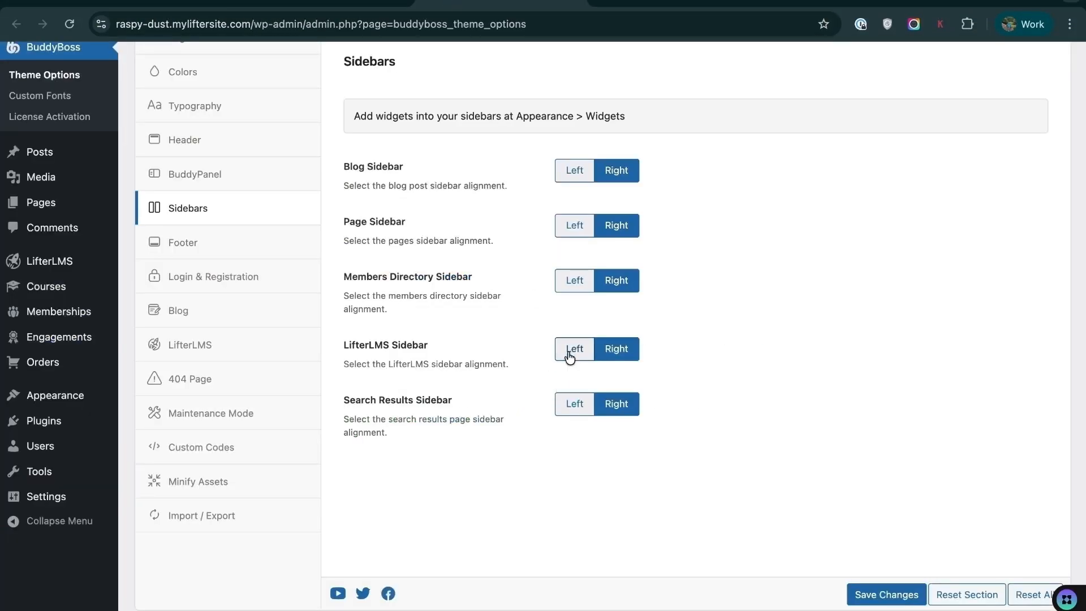
# - Set LifterLMS Sidebar to Left, save, and reload the Course Catalog to check it
pyautogui.click(570, 356)
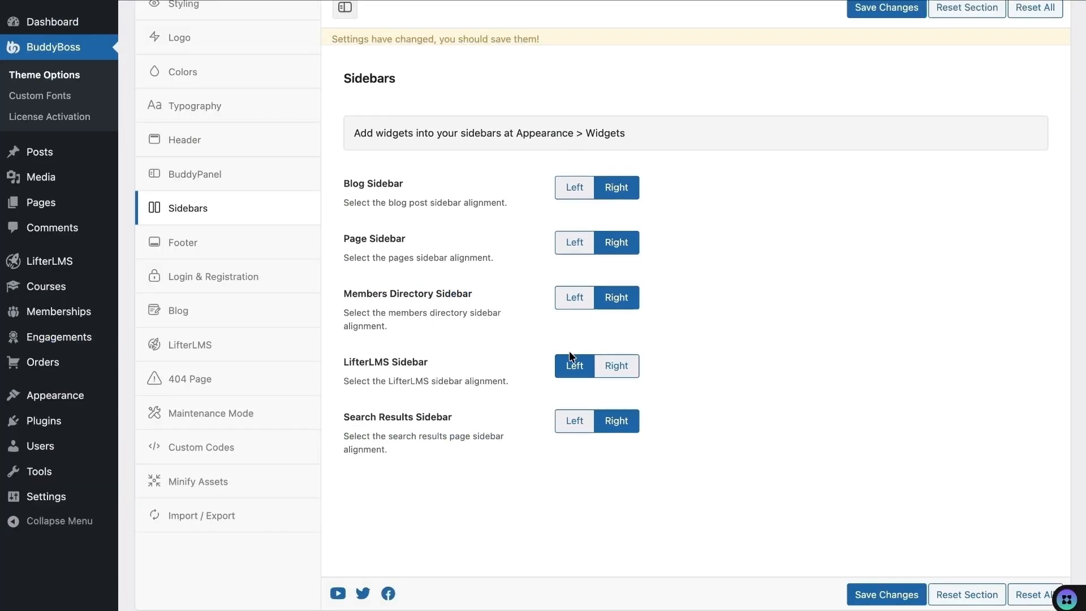
pyautogui.click(895, 596)
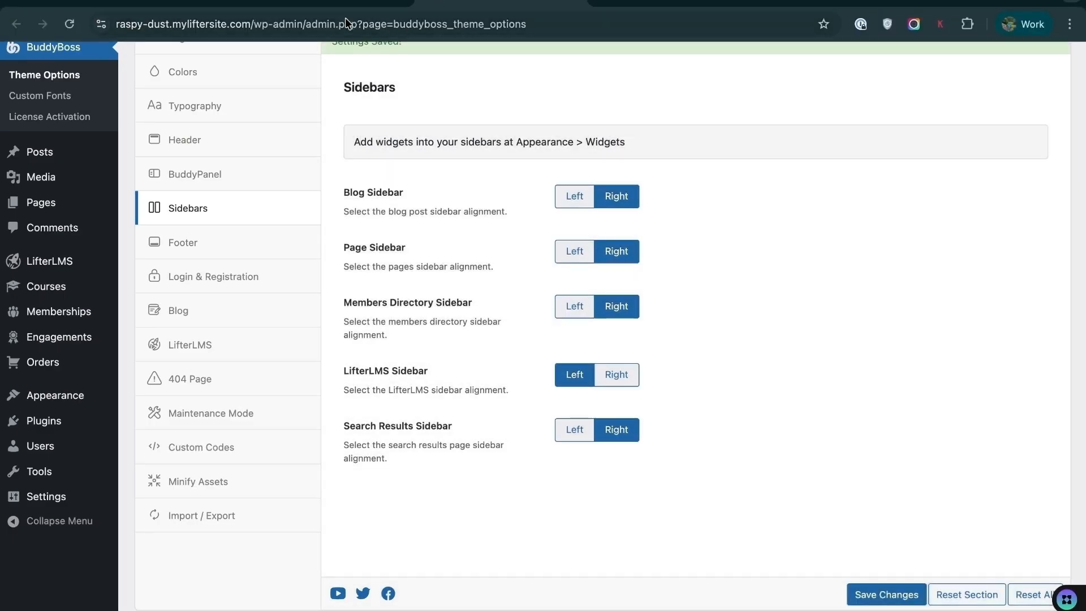
pyautogui.click(324, 2)
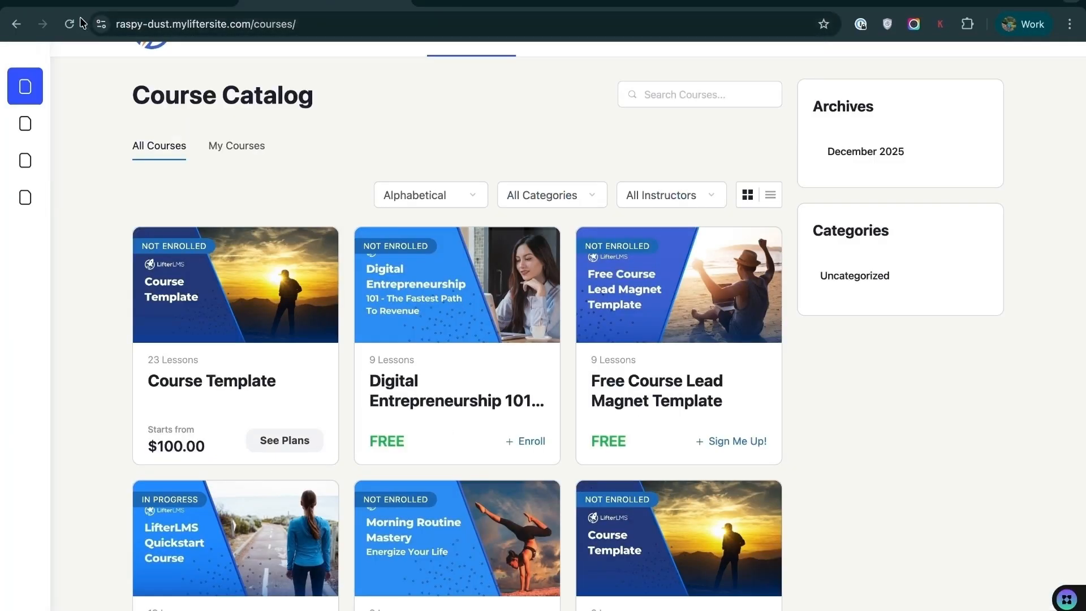
pyautogui.press('super+r')
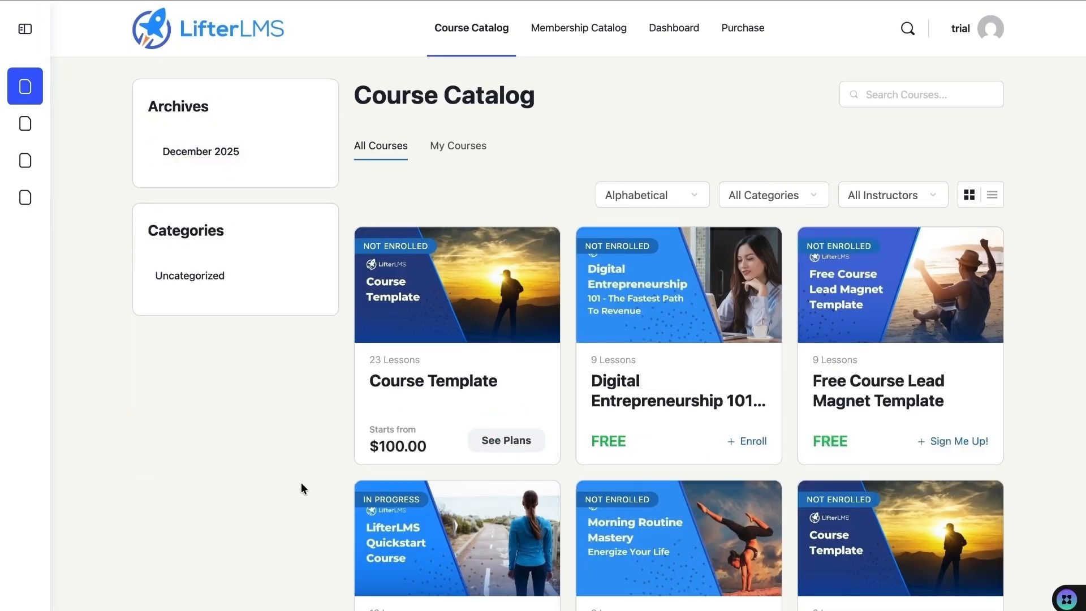
# - Clear the Archives blocks from the course catalog sidebar in Widgets and reload to confirm
pyautogui.moveTo(249, 1)
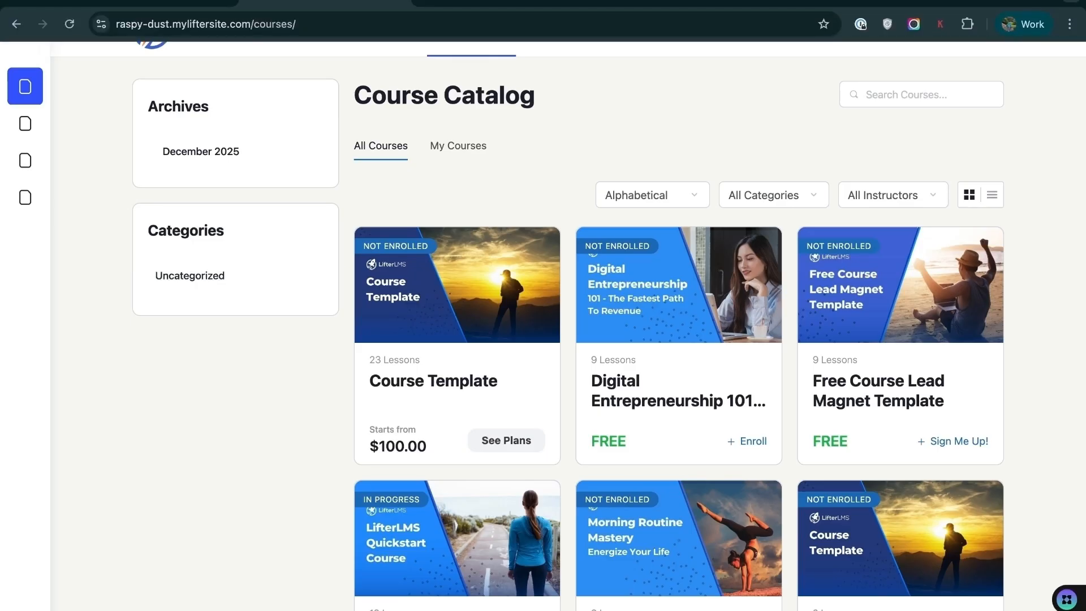
pyautogui.click(147, 2)
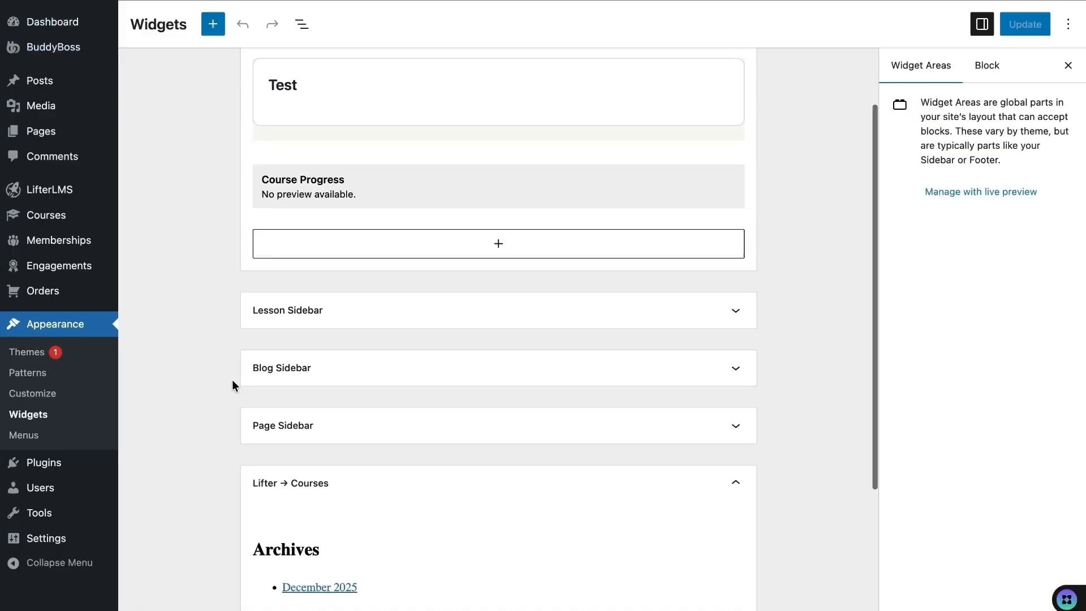
pyautogui.scroll(-5, 231, 379)
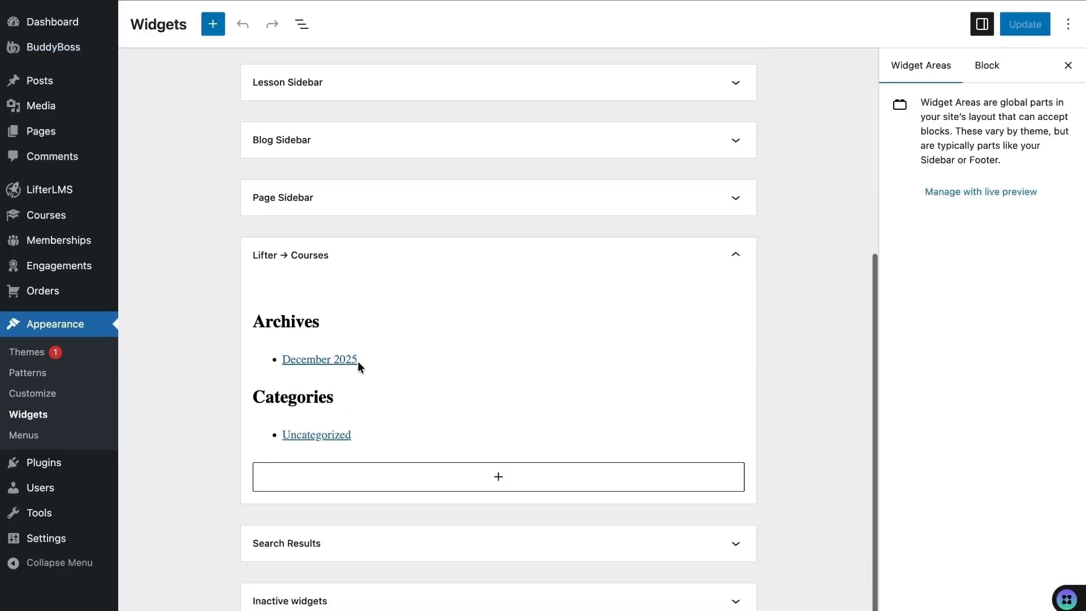
pyautogui.click(289, 323)
pyautogui.click(608, 288)
pyautogui.scroll(-2, 611, 560)
pyautogui.click(620, 502)
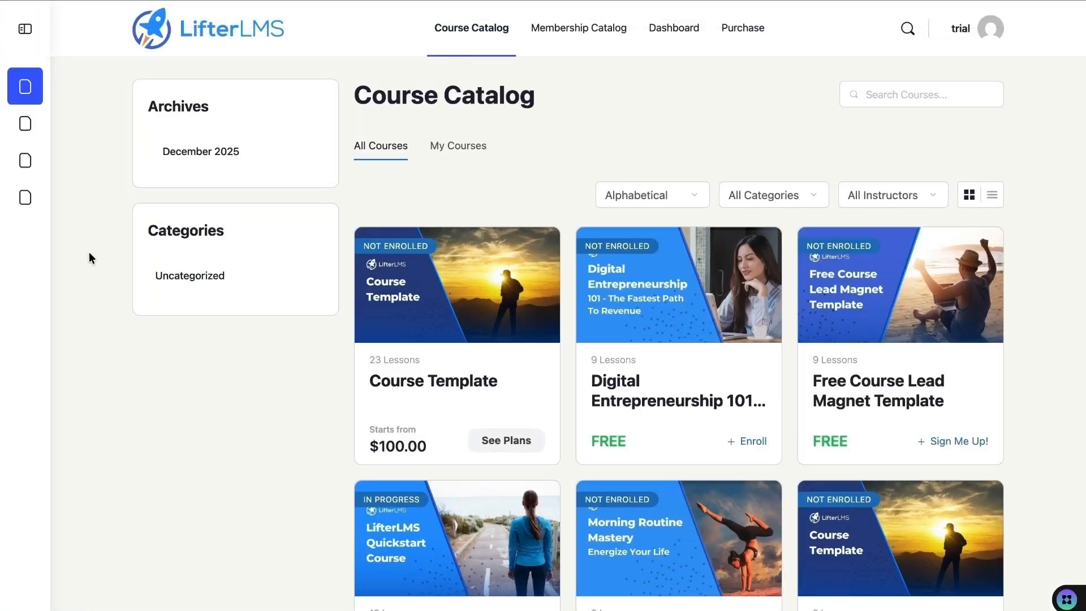
pyautogui.press('super+r')
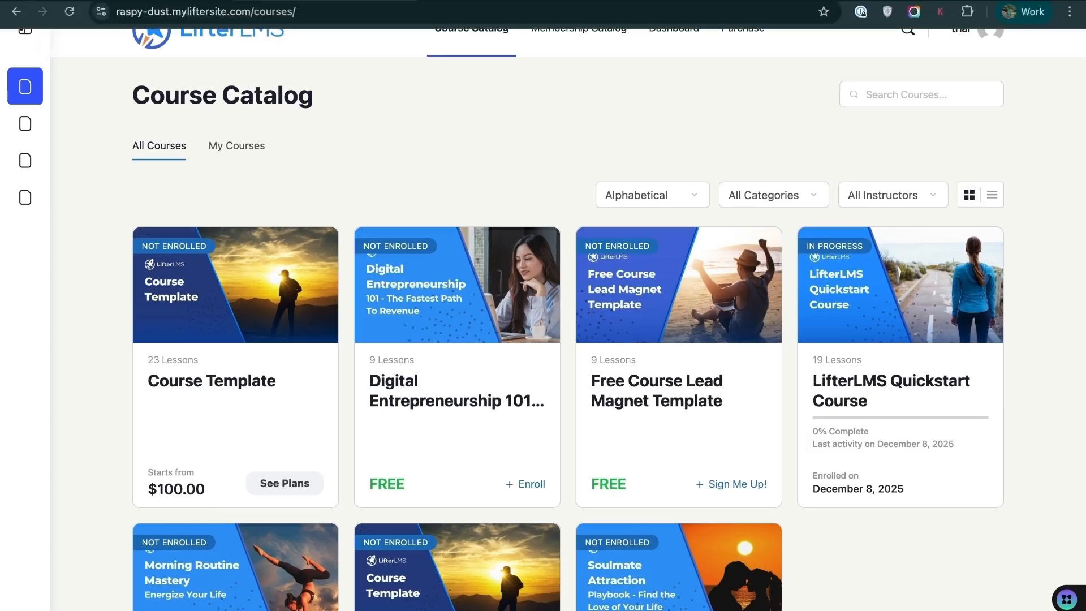
# - Add a Course Syllabus legacy widget to the Course Sidebar
pyautogui.click(170, 1)
pyautogui.click(507, 484)
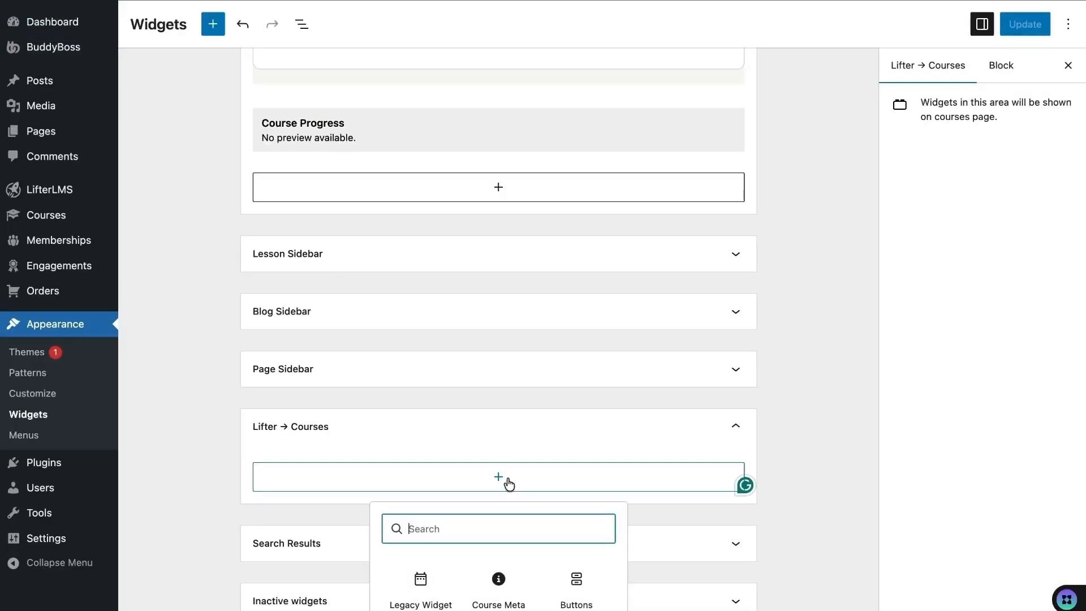
pyautogui.scroll(-1, 477, 566)
pyautogui.scroll(3, 477, 604)
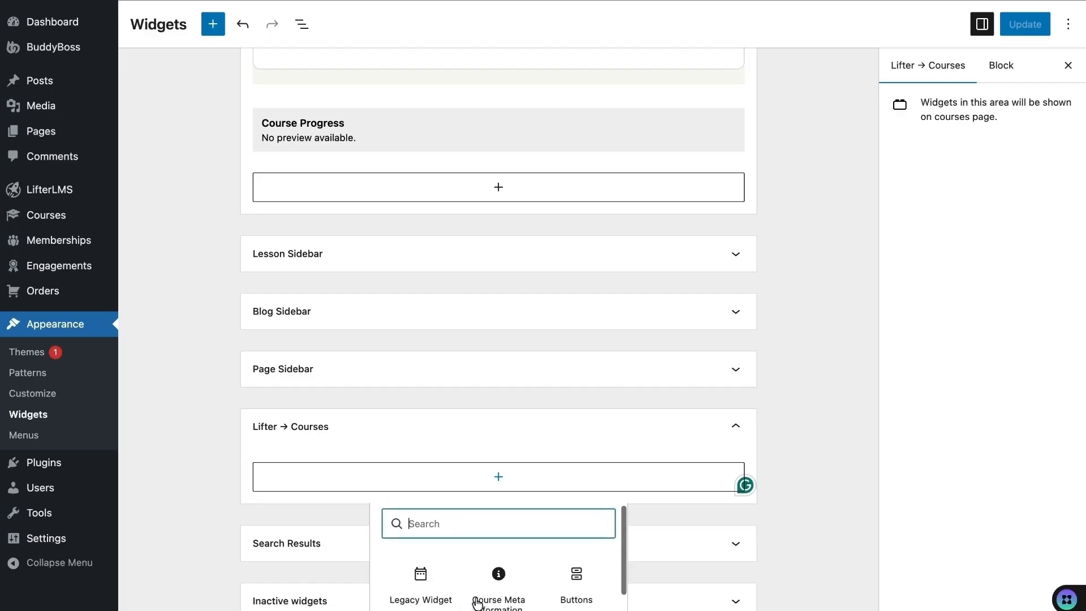
pyautogui.write('course')
pyautogui.scroll(-1, 522, 541)
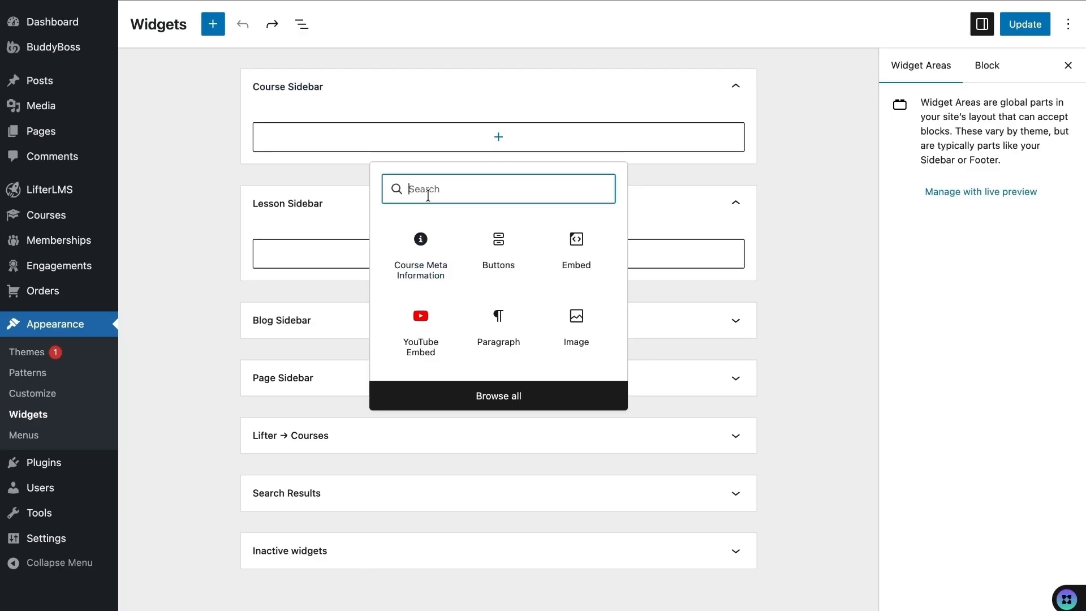
pyautogui.write('c')
pyautogui.click(502, 269)
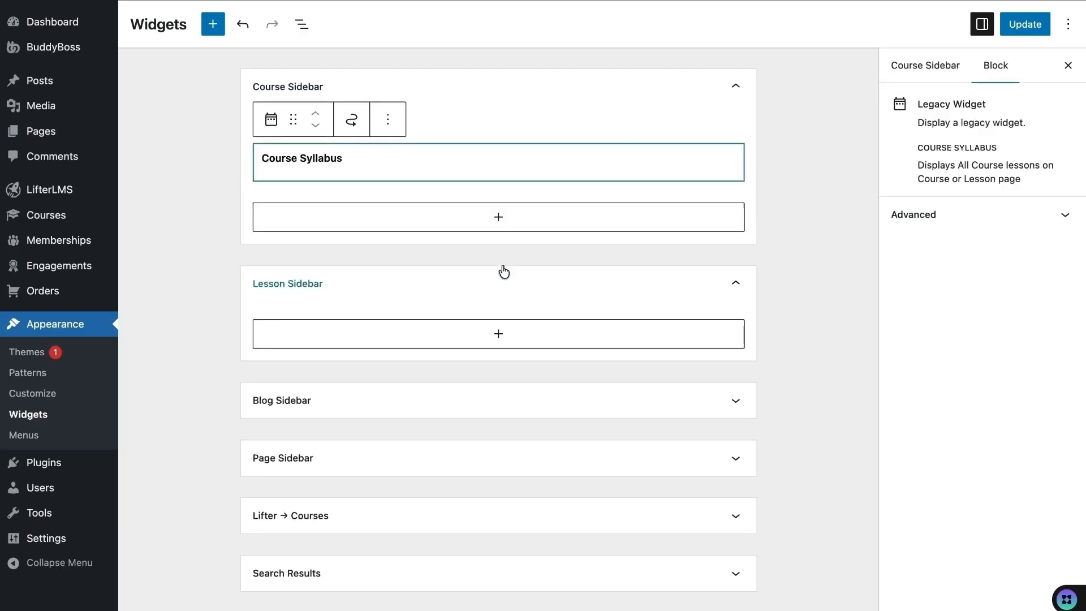
# - Title the syllabus widget 'Test' and update the widgets
pyautogui.click(447, 208)
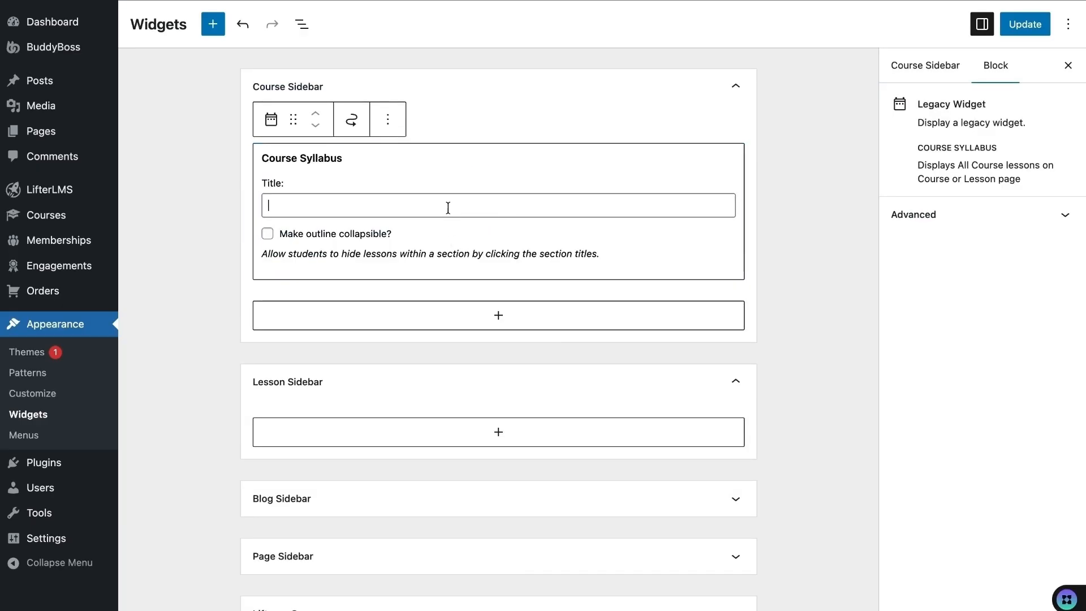
pyautogui.write('Test')
pyautogui.click(875, 223)
pyautogui.click(1038, 27)
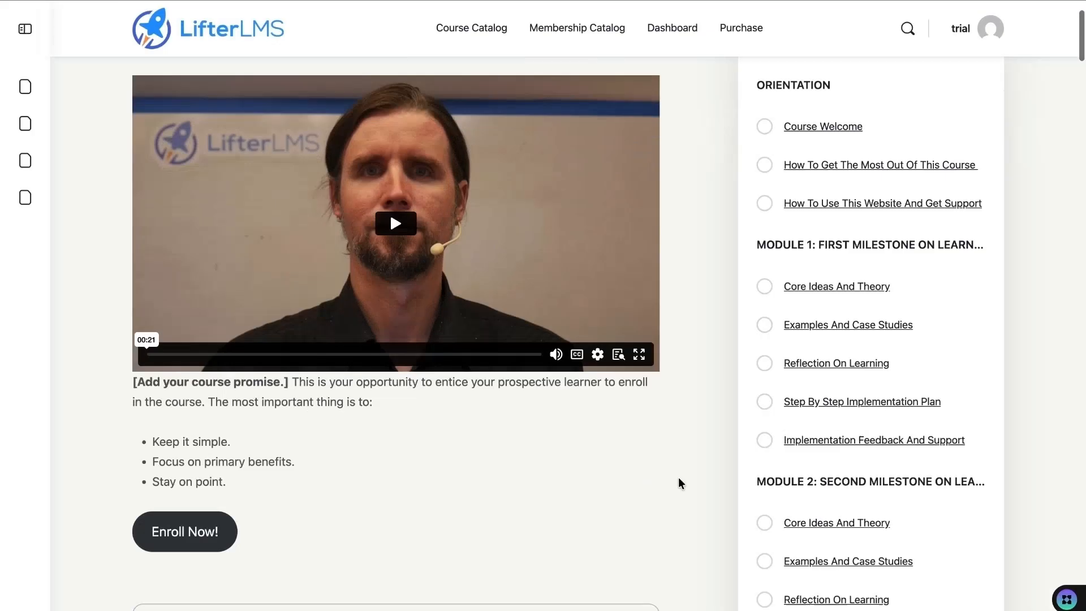
pyautogui.scroll(-1, 729, 430)
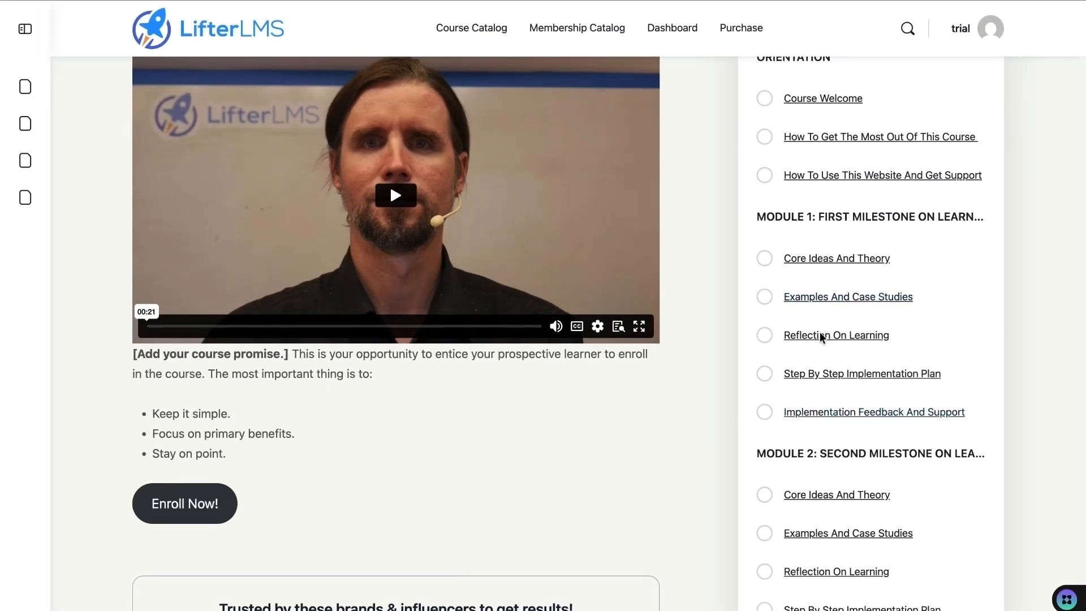
pyautogui.scroll(3, 839, 398)
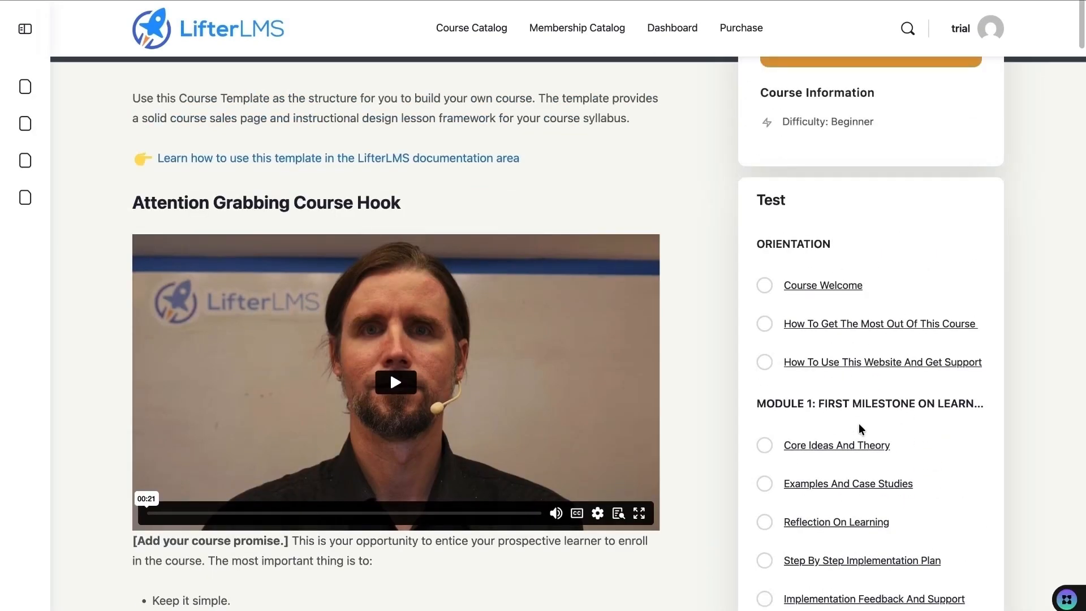
pyautogui.scroll(2, 843, 420)
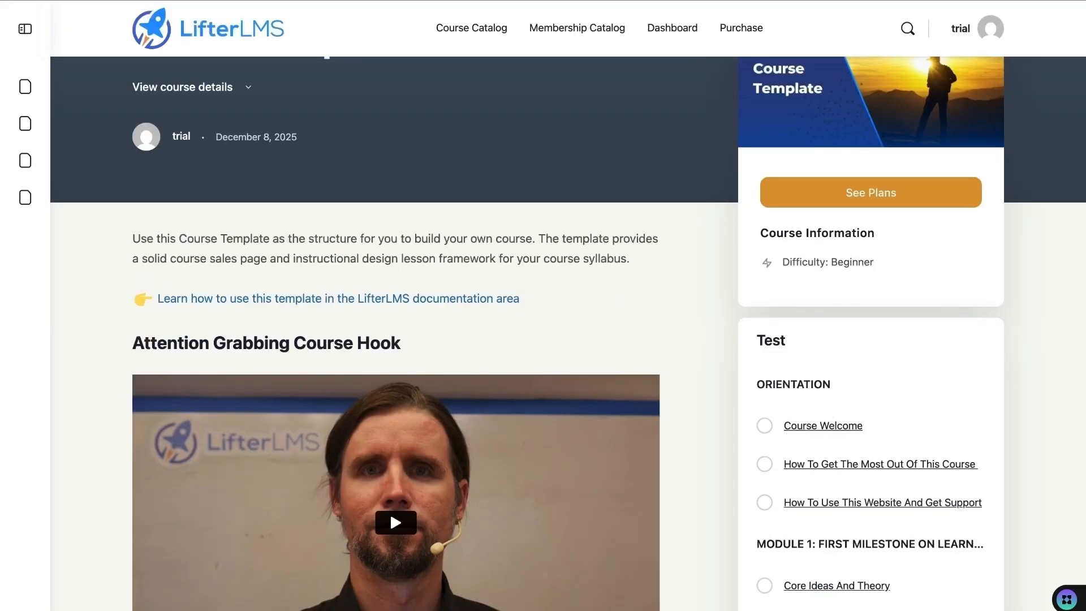
pyautogui.moveTo(165, 1)
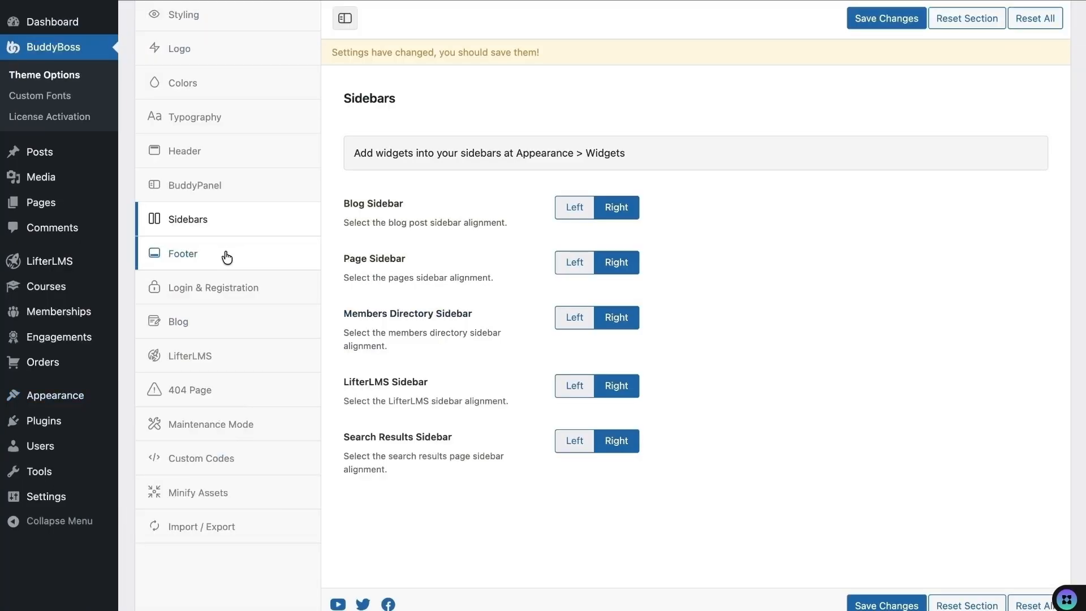
# - Review the Footer and LifterLMS theme settings, then check the catalog's All Instructors dropdown
pyautogui.click(227, 257)
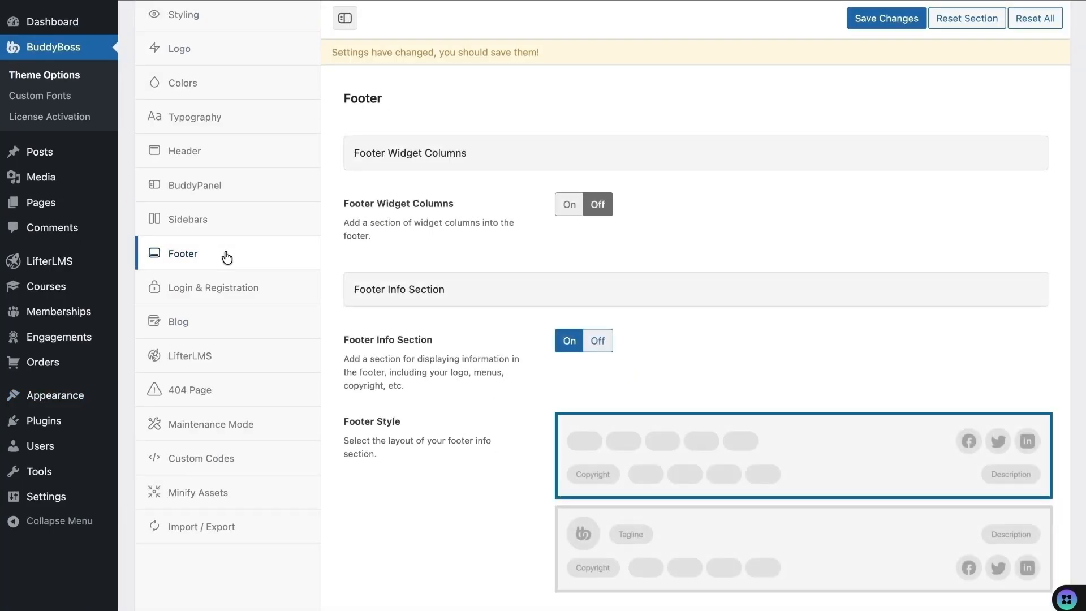
pyautogui.scroll(-3, 461, 429)
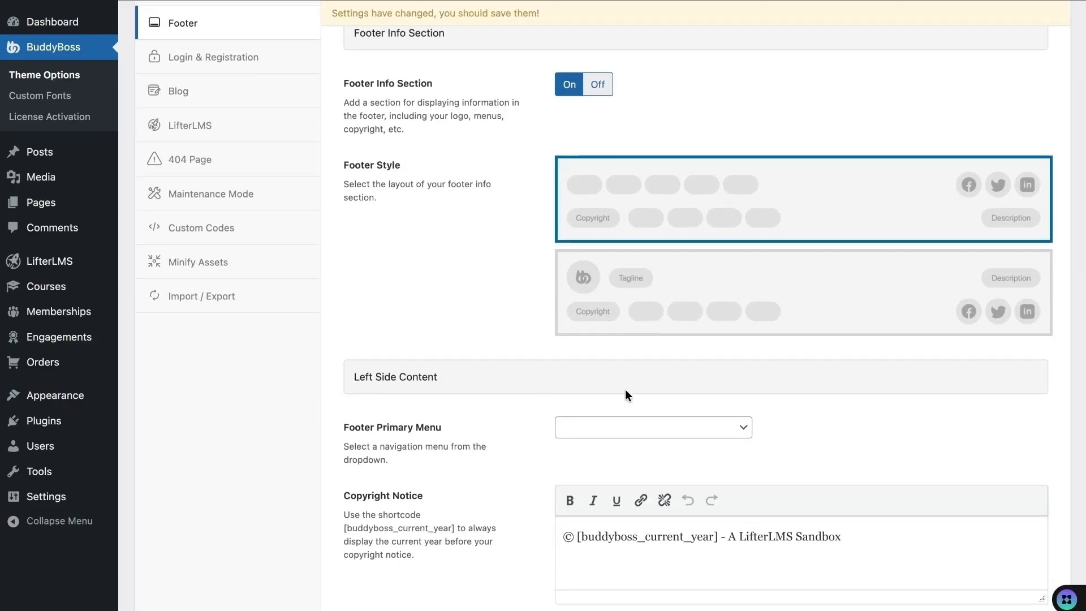
pyautogui.scroll(1, 497, 402)
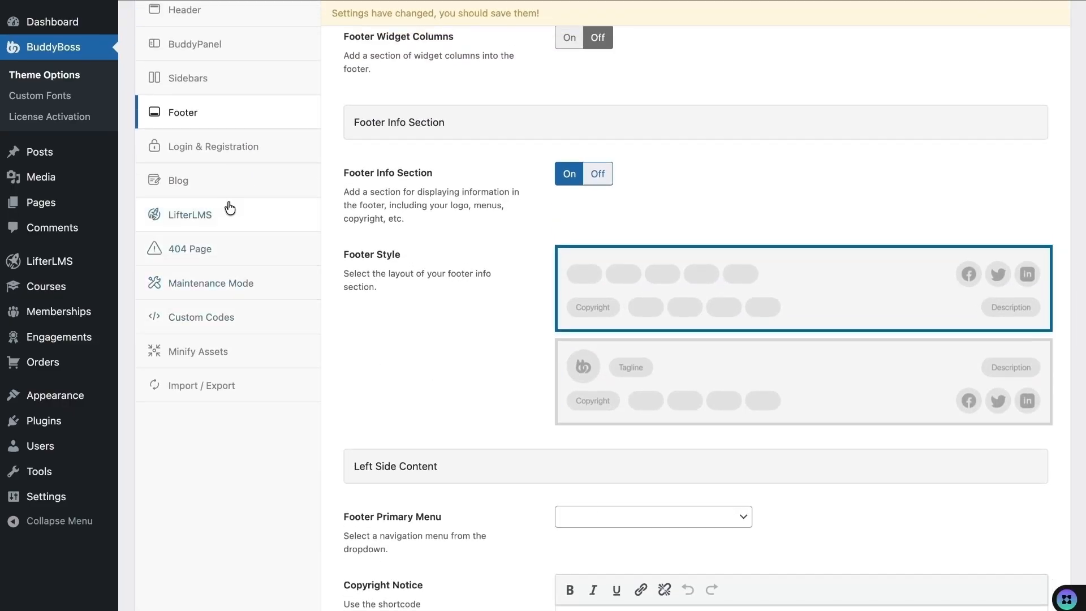
pyautogui.click(299, 222)
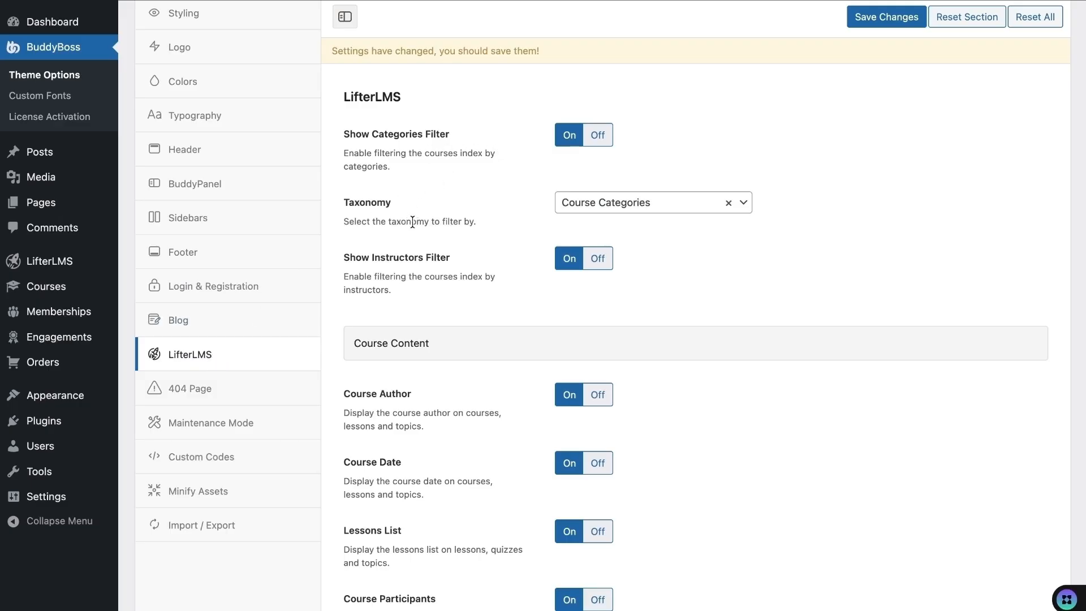
pyautogui.scroll(-2, 412, 219)
pyautogui.scroll(1, 653, 291)
pyautogui.scroll(-2, 653, 291)
pyautogui.scroll(1, 652, 291)
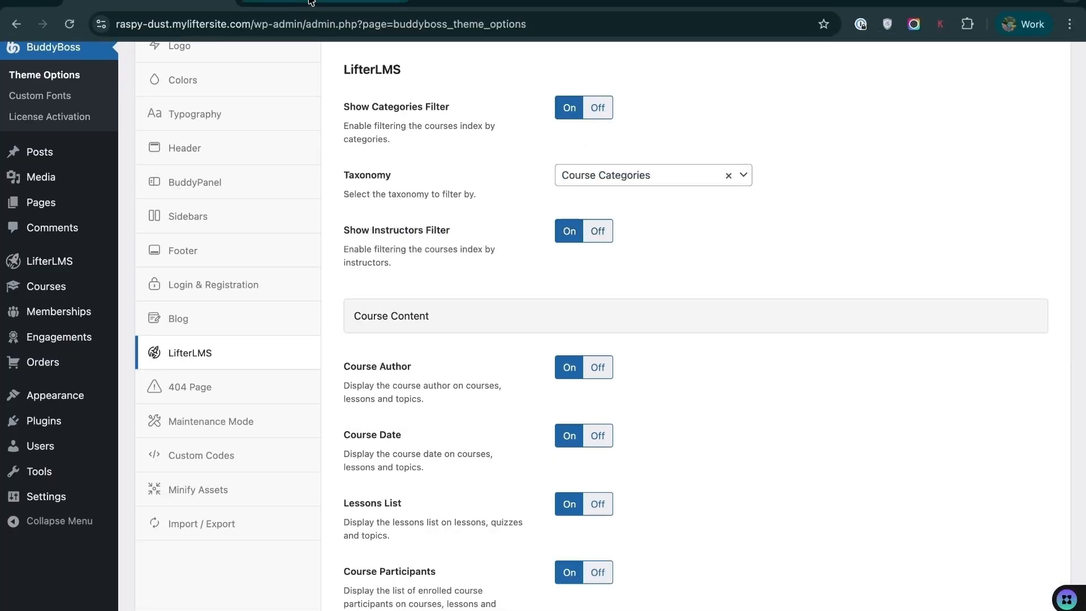
pyautogui.click(311, 3)
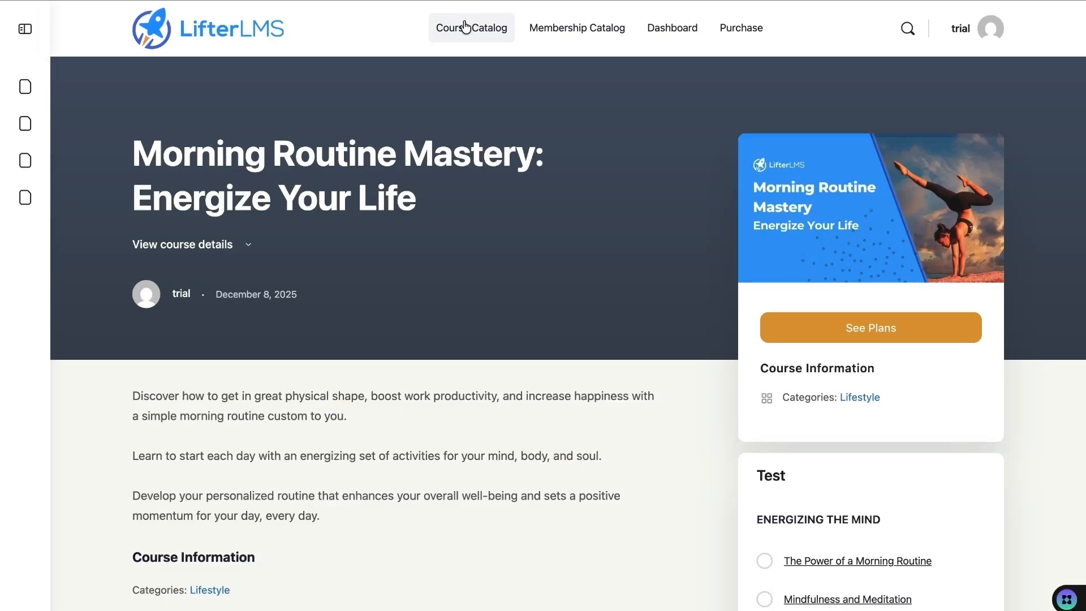
pyautogui.click(471, 27)
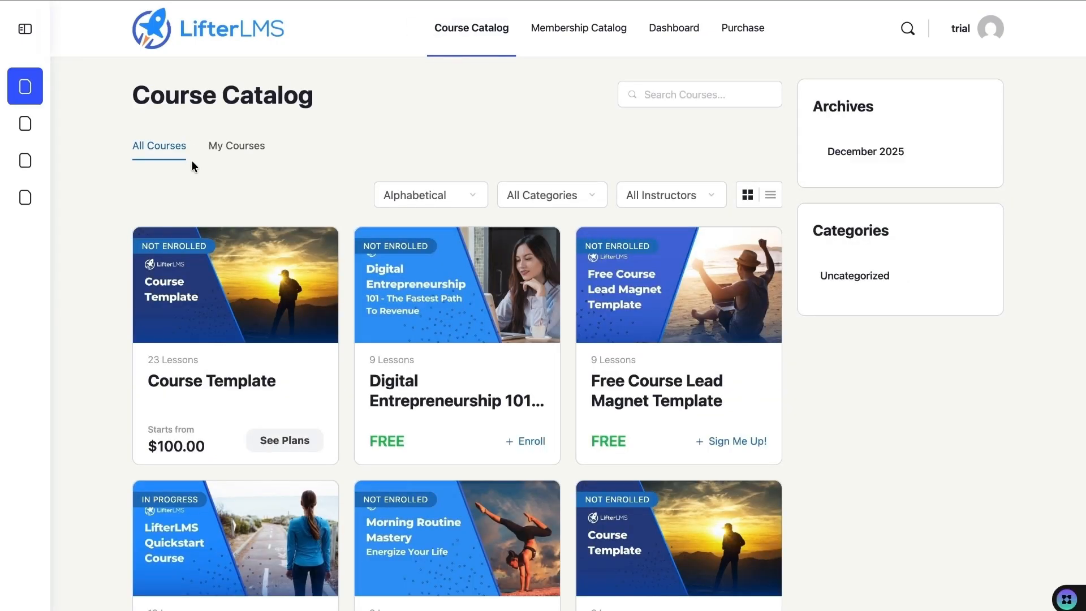
pyautogui.click(659, 192)
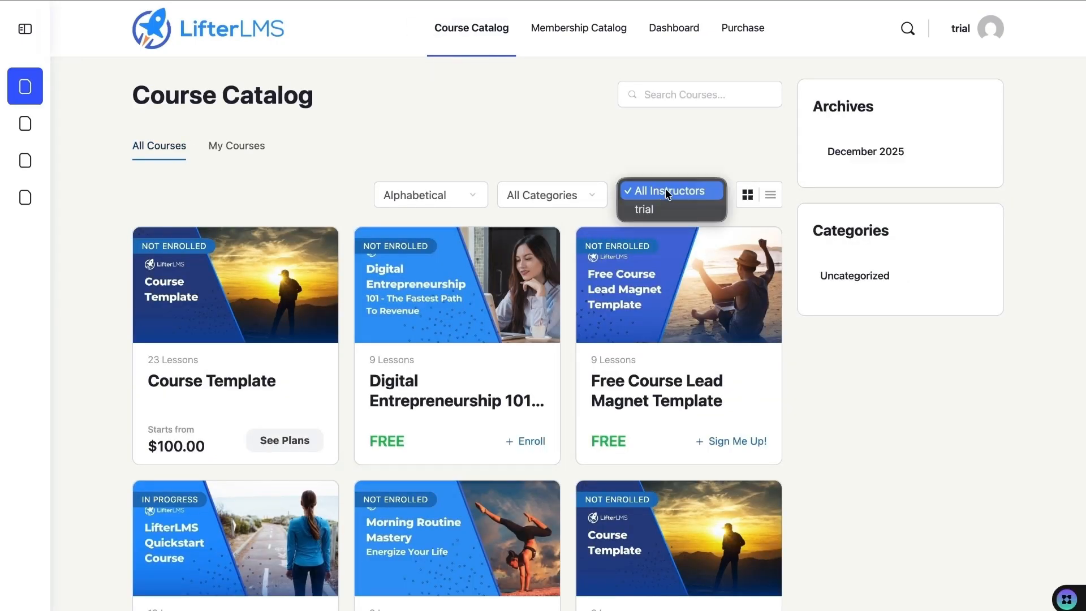
pyautogui.click(669, 192)
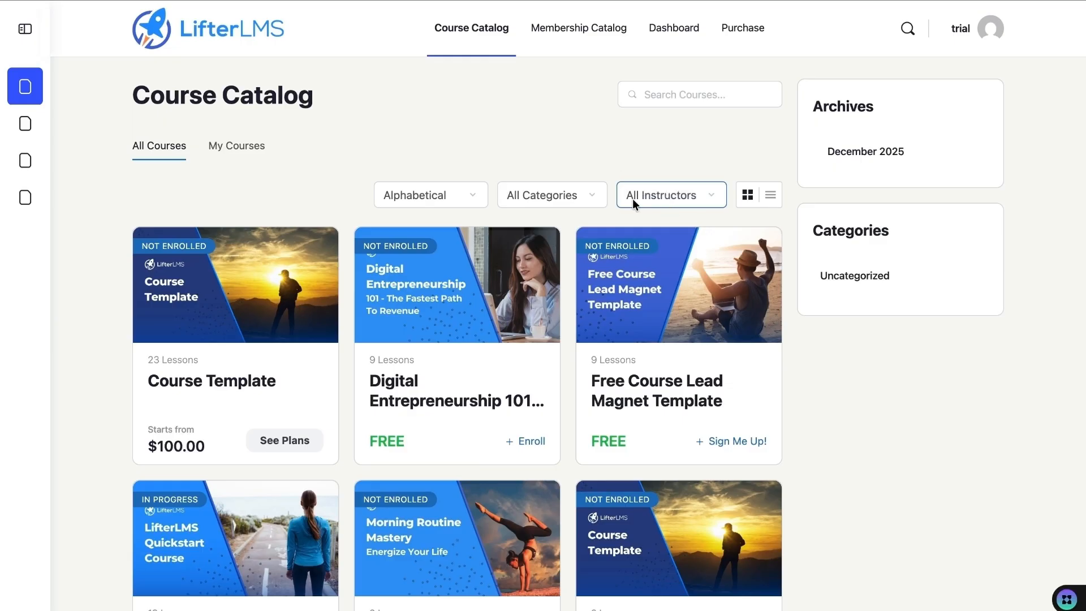
# - Set Show Instructors Filter to Off in the LifterLMS theme options and save
pyautogui.click(147, 3)
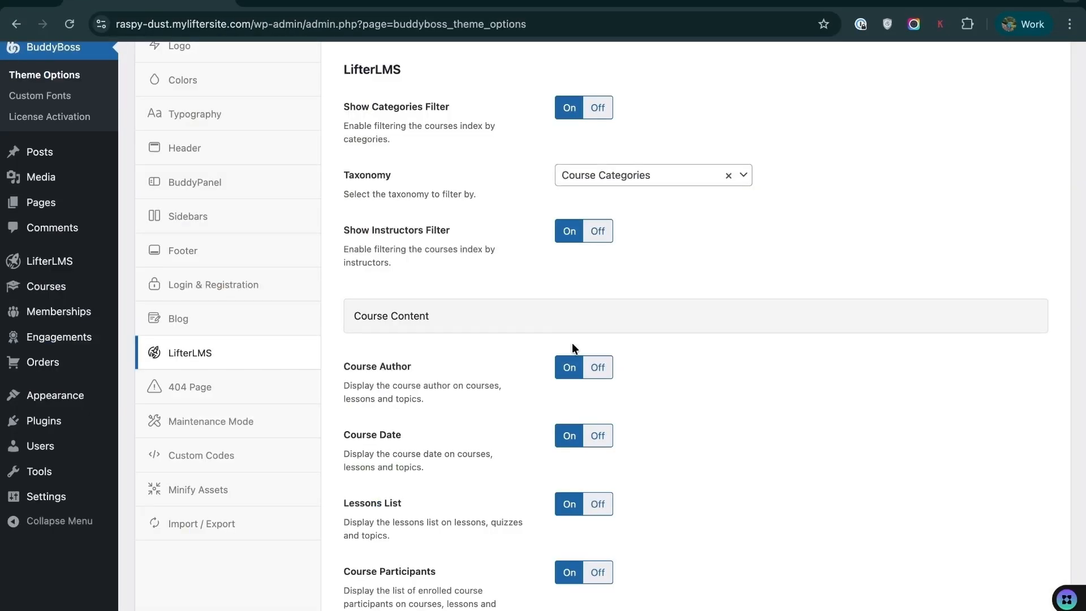
pyautogui.click(597, 229)
pyautogui.scroll(-2, 745, 426)
pyautogui.click(885, 593)
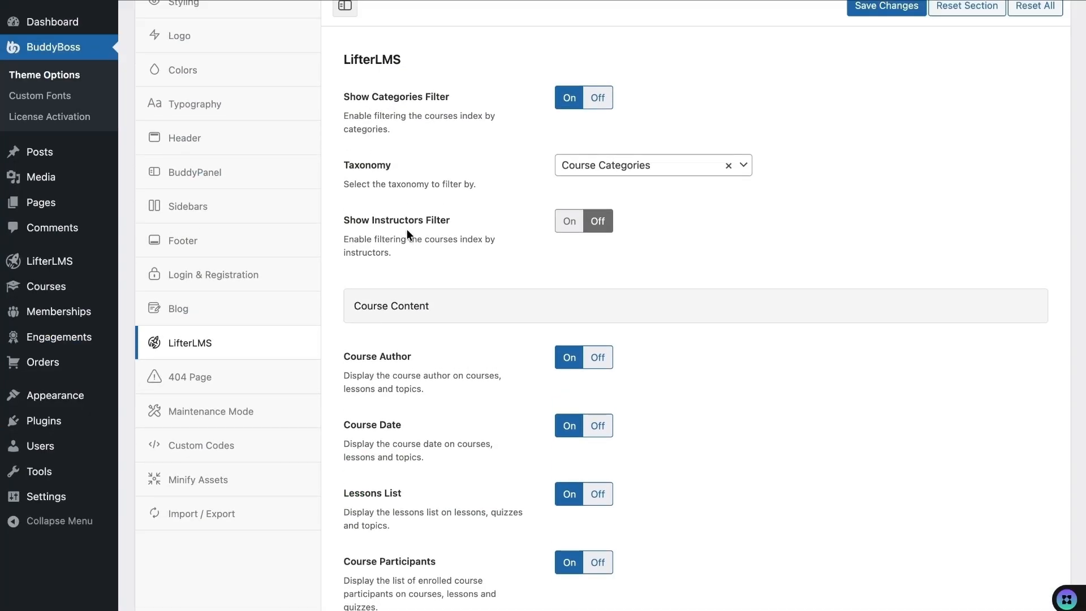
# - Open the Course Template course page from the course catalog
pyautogui.scroll(-2, 437, 220)
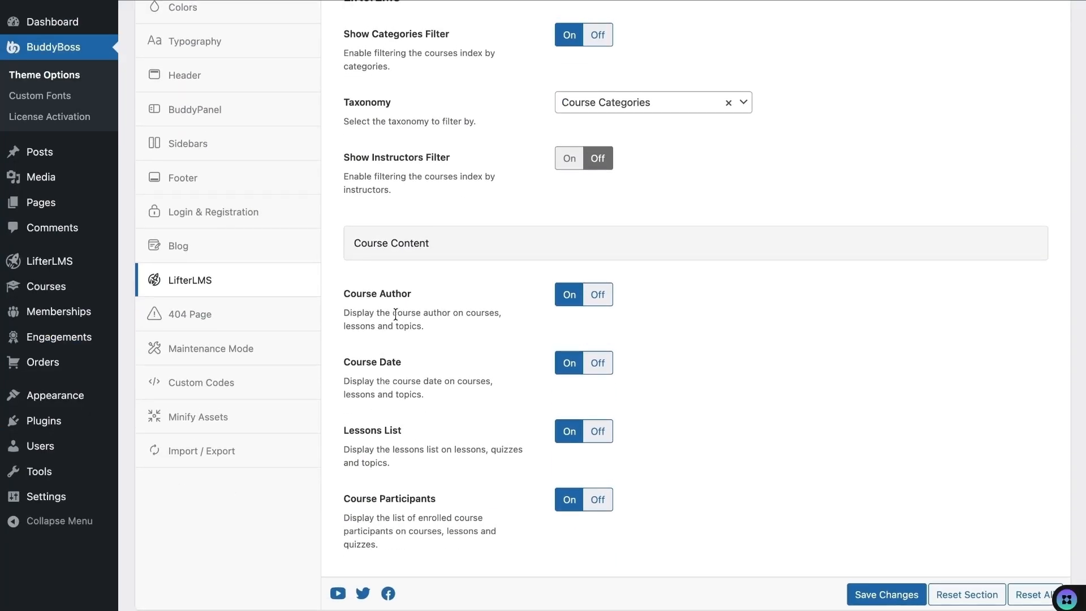
pyautogui.click(565, 309)
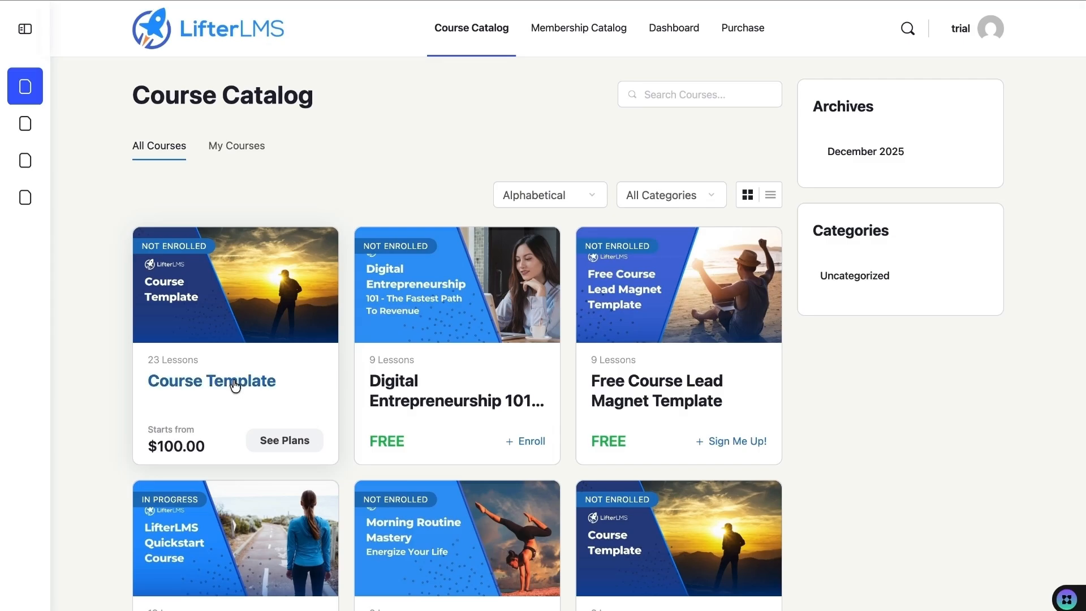
pyautogui.click(236, 385)
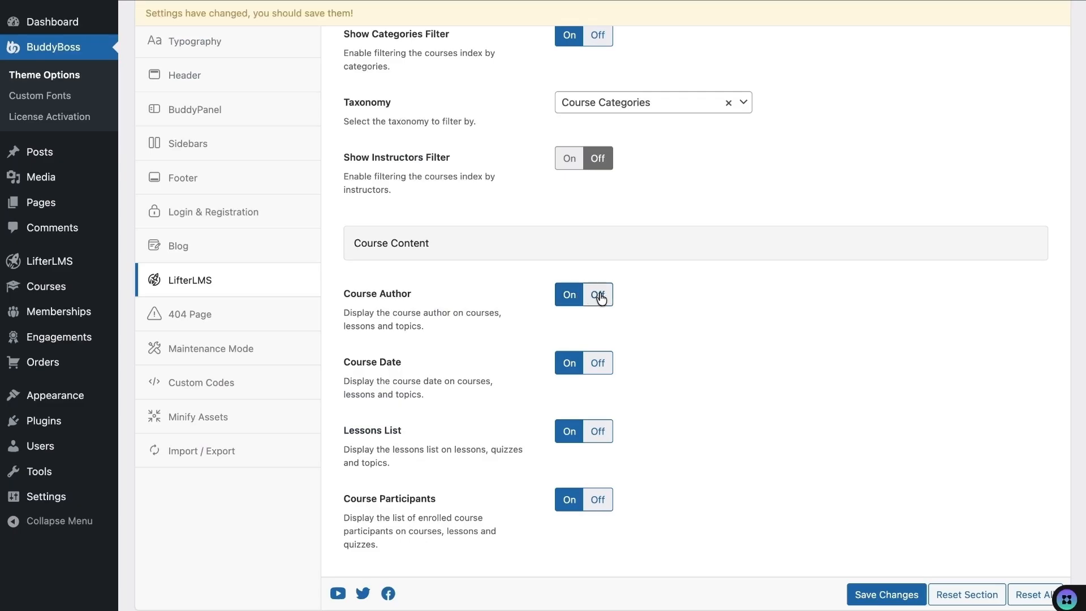
# - Switch Course Author Off and save, then switch Course Date Off in the LifterLMS options
pyautogui.click(598, 295)
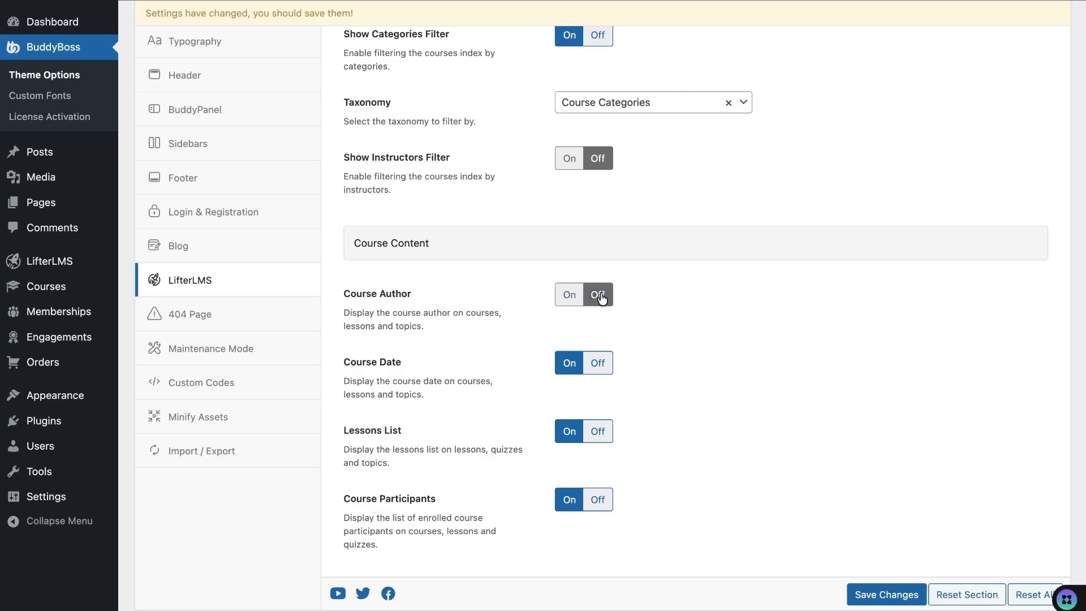
pyautogui.click(887, 595)
pyautogui.moveTo(270, 8)
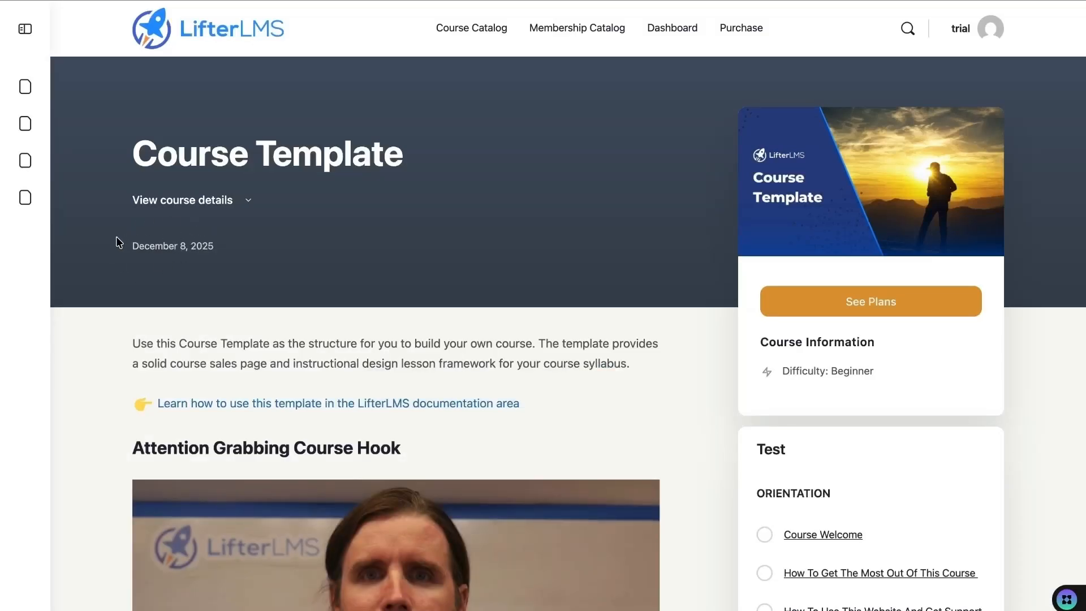
pyautogui.click(149, 2)
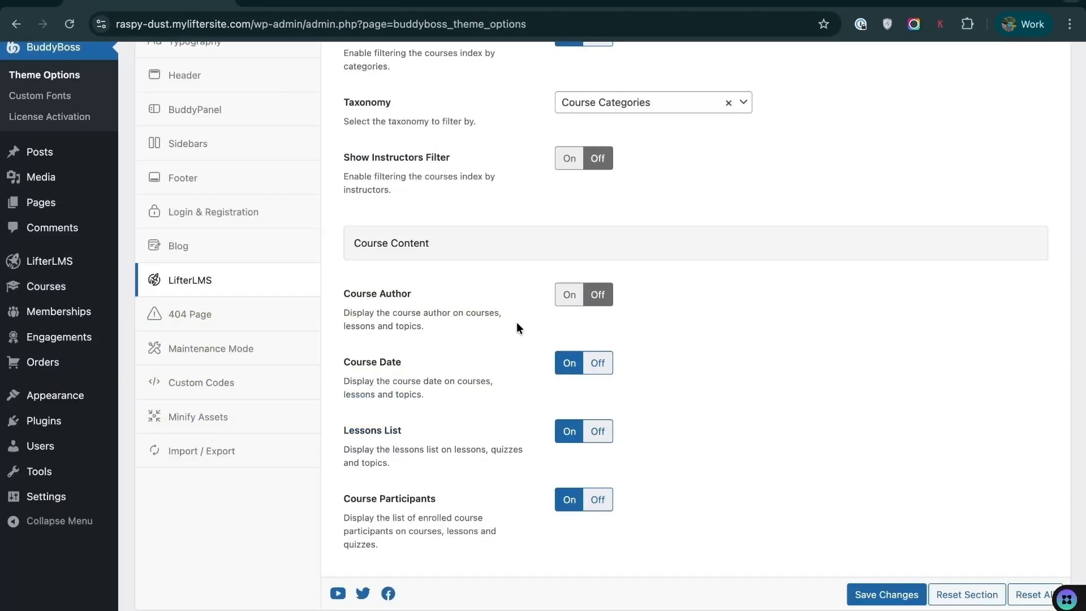
pyautogui.click(600, 366)
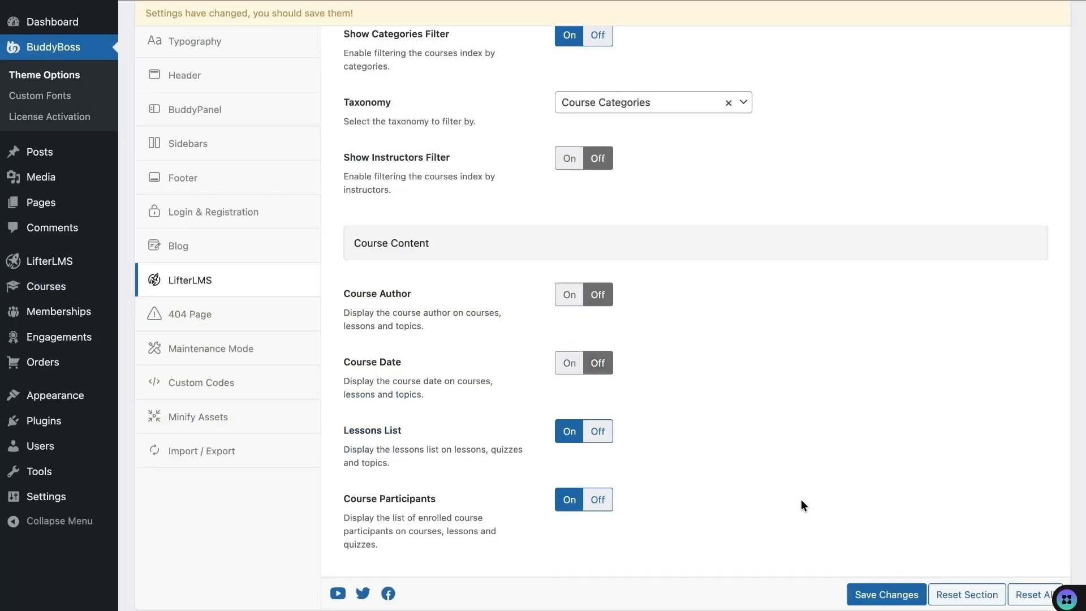
# - Check the Course Template page and scroll to its Course Curriculum
pyautogui.click(326, 2)
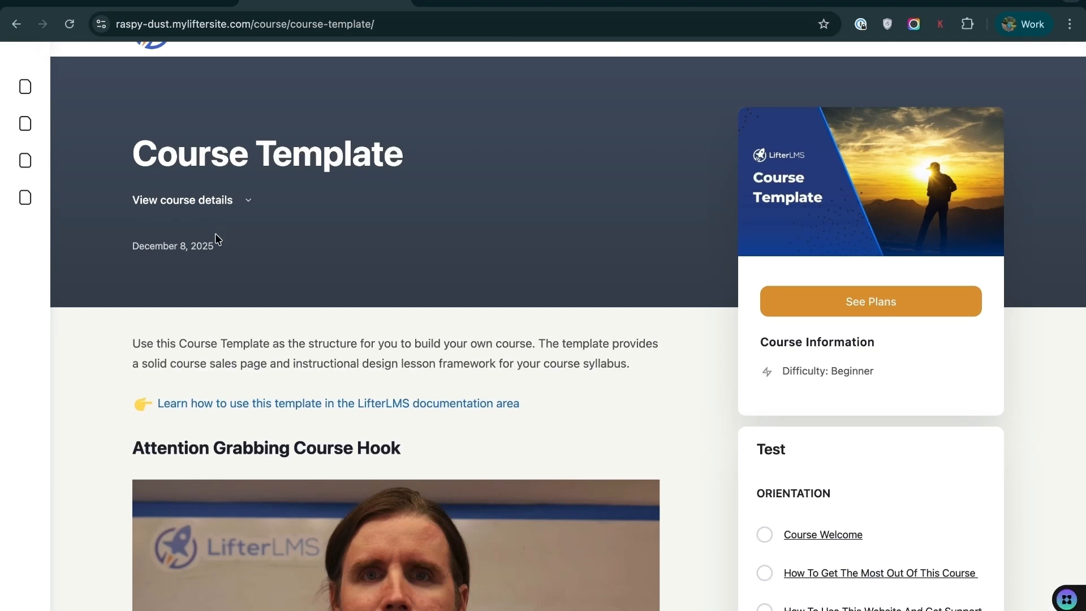
pyautogui.click(149, 1)
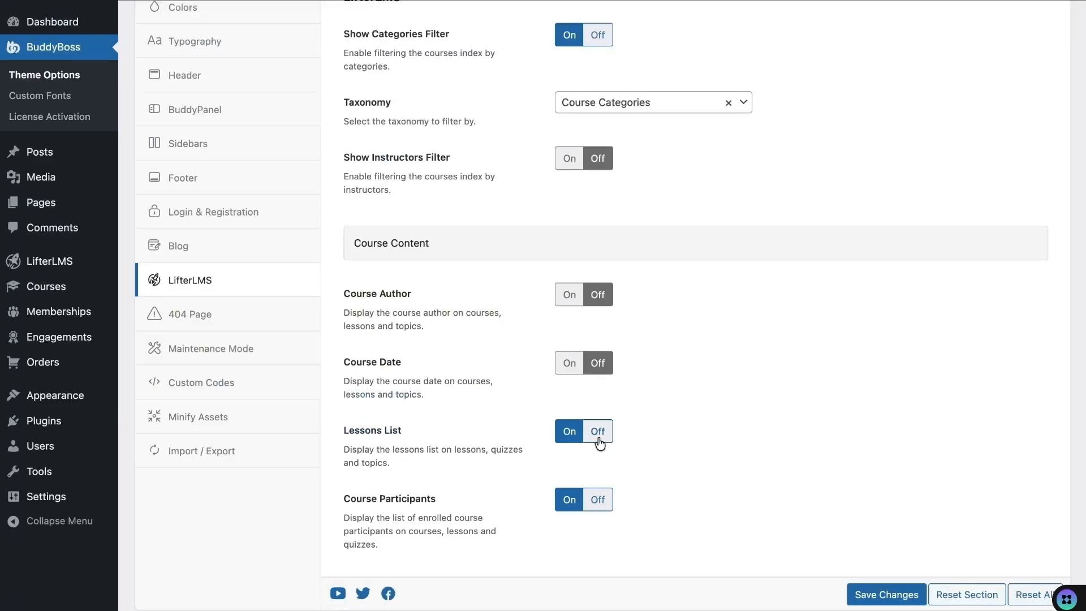
pyautogui.click(326, 3)
pyautogui.scroll(-15, 309, 331)
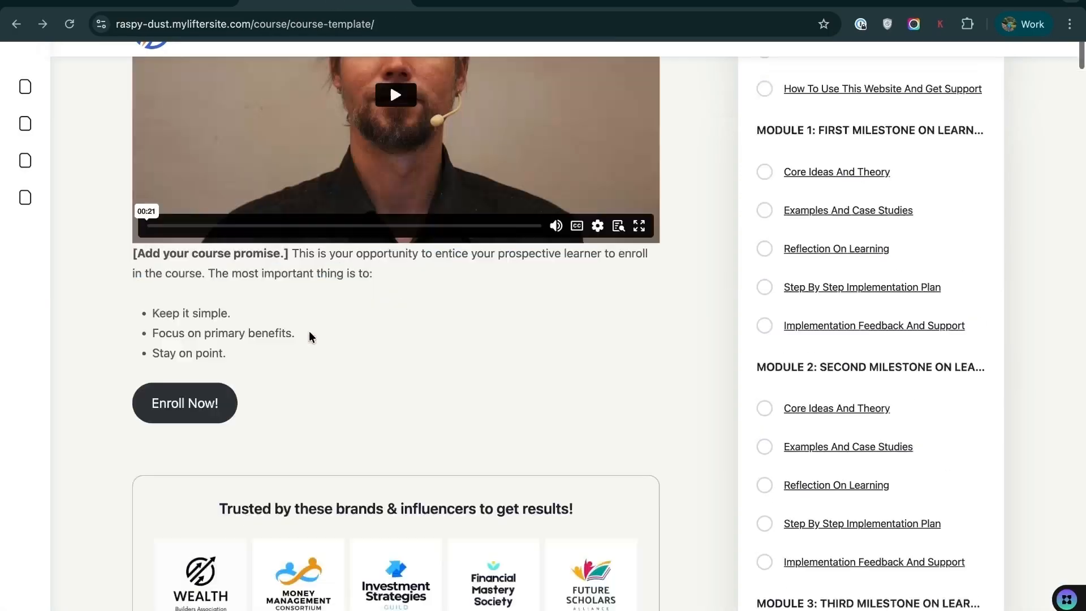
pyautogui.scroll(-10, 309, 330)
pyautogui.scroll(3, 310, 335)
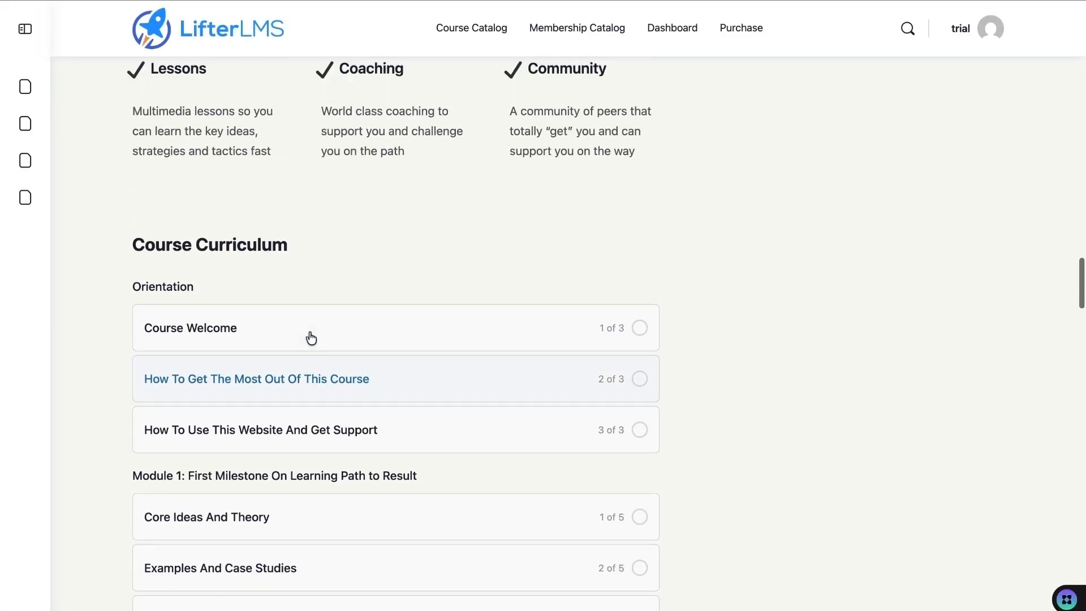
# - Turn Lessons List Off, save, and reload the Course Welcome lesson to confirm it's gone
pyautogui.click(256, 339)
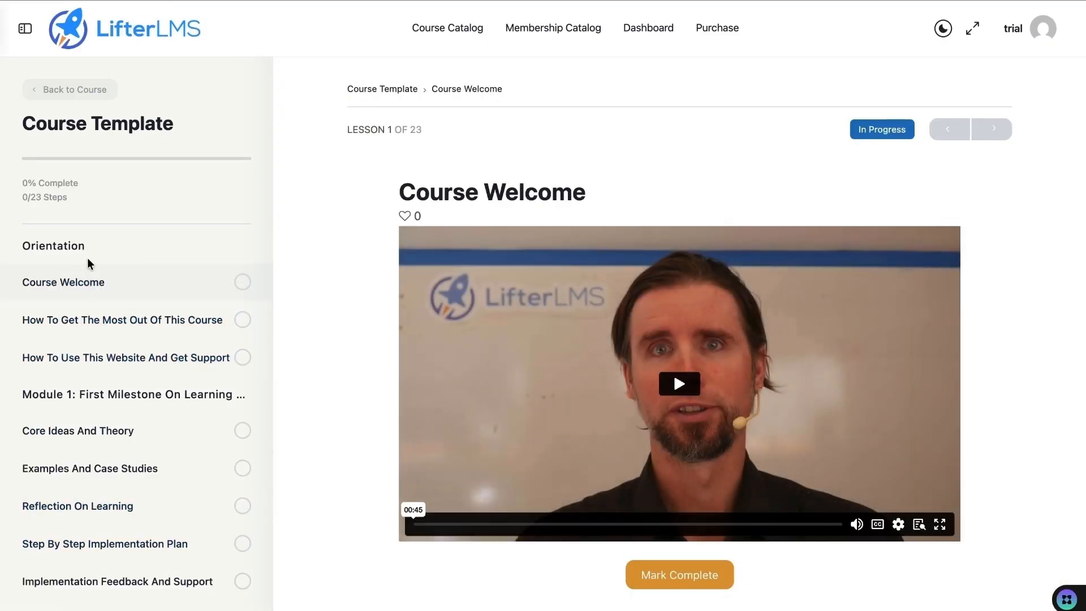
pyautogui.scroll(-6, 108, 415)
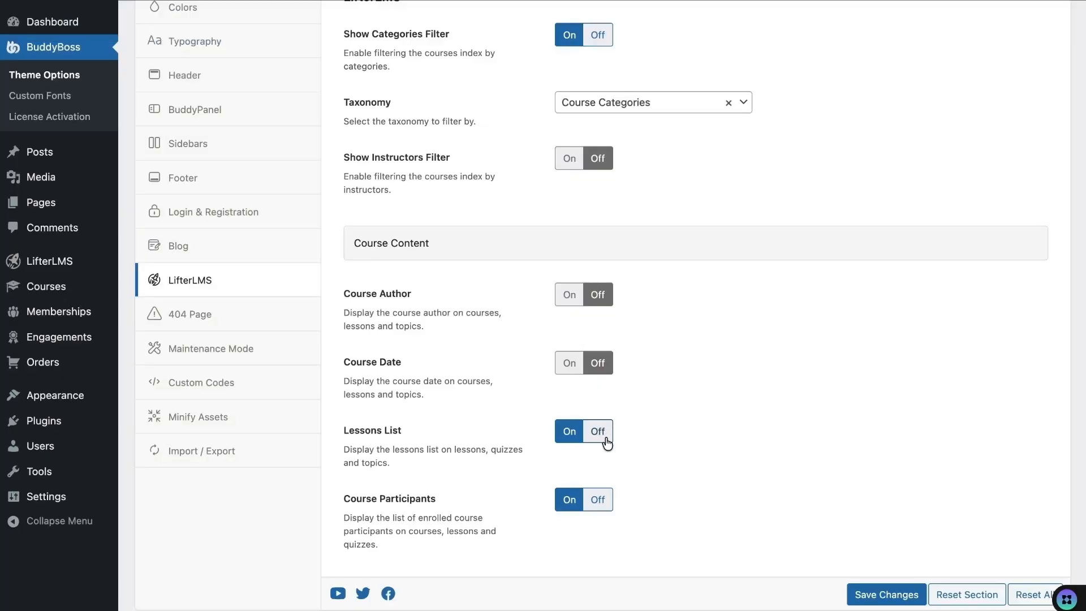
pyautogui.click(605, 439)
pyautogui.click(855, 589)
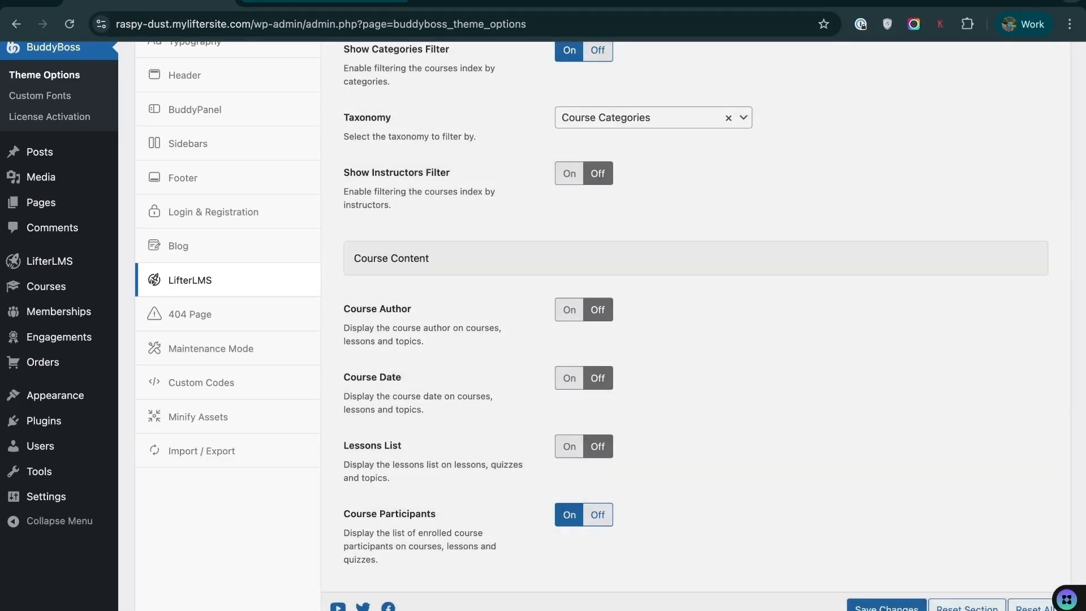
pyautogui.click(325, 3)
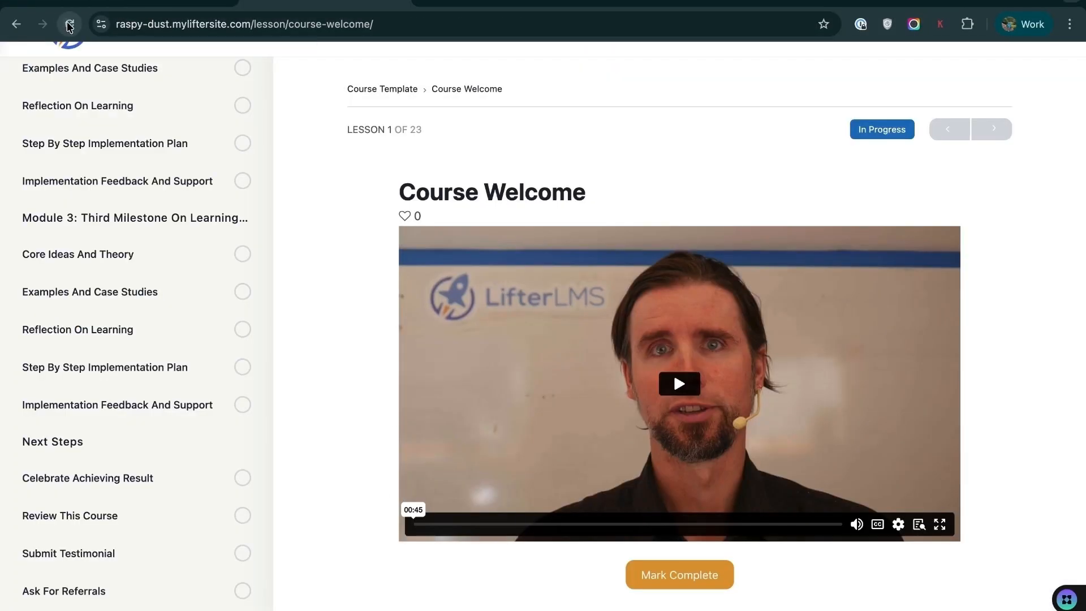
pyautogui.press('super+r')
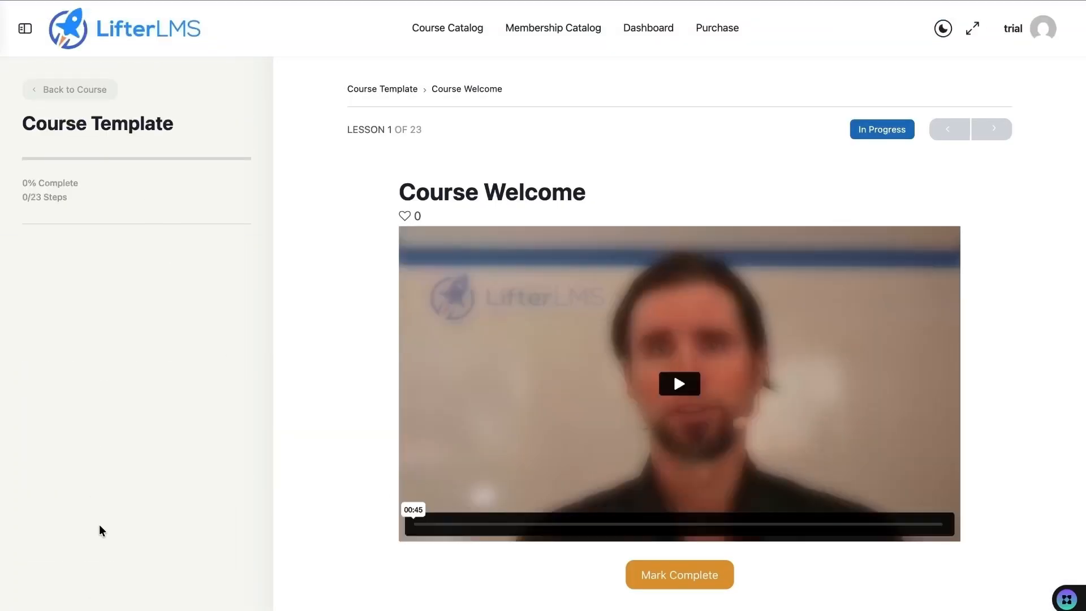
pyautogui.hotkey('ctrl', 'shift', 'Tab')
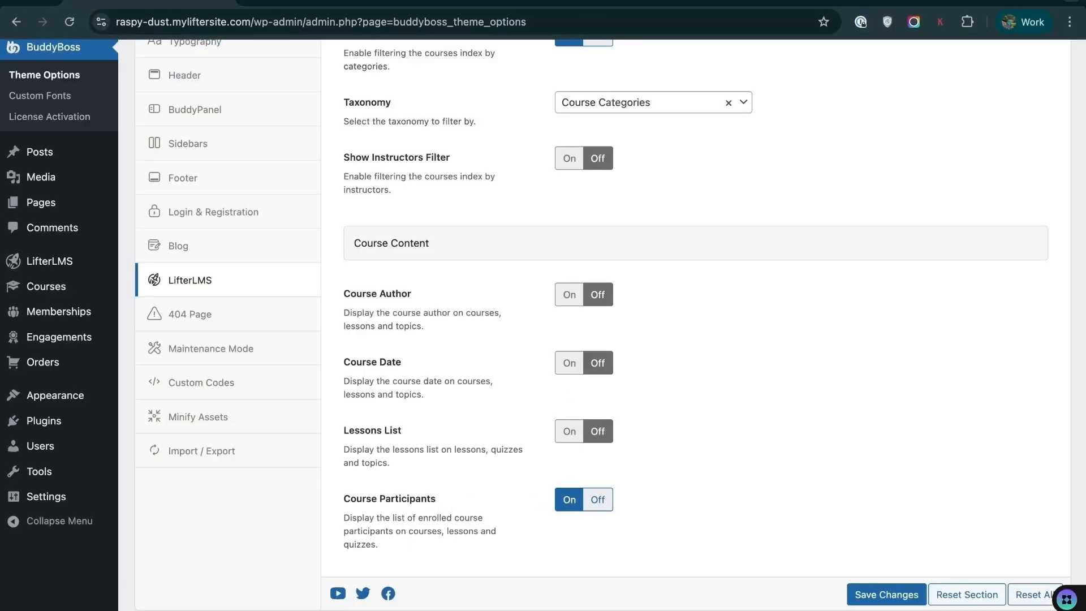
# - Open the What is LifterLMS? lesson in the LifterLMS Quickstart Course
pyautogui.click(339, 2)
pyautogui.scroll(-2, 215, 475)
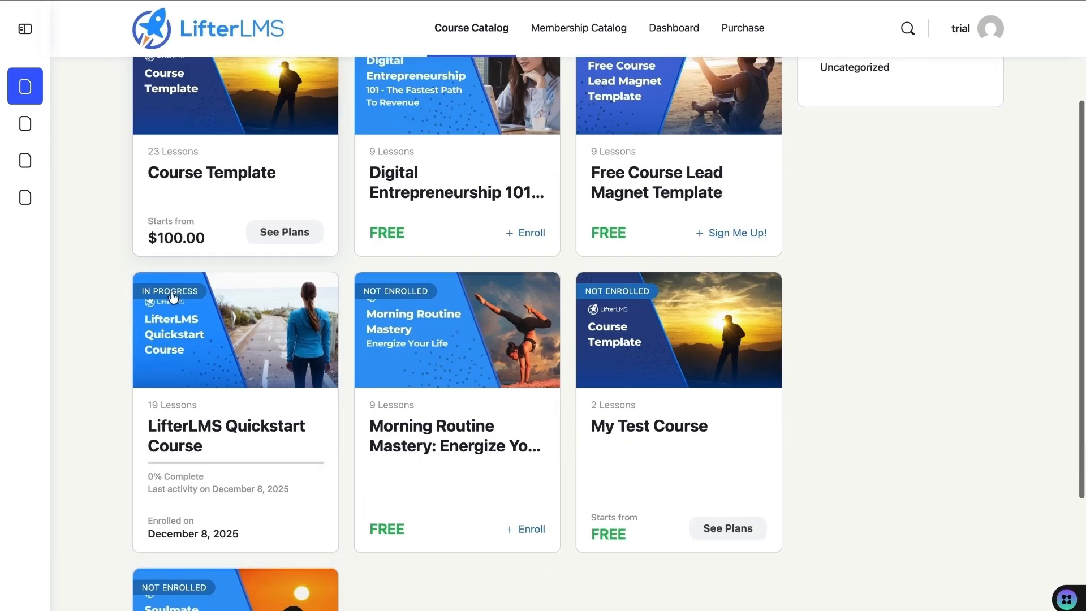
pyautogui.click(190, 442)
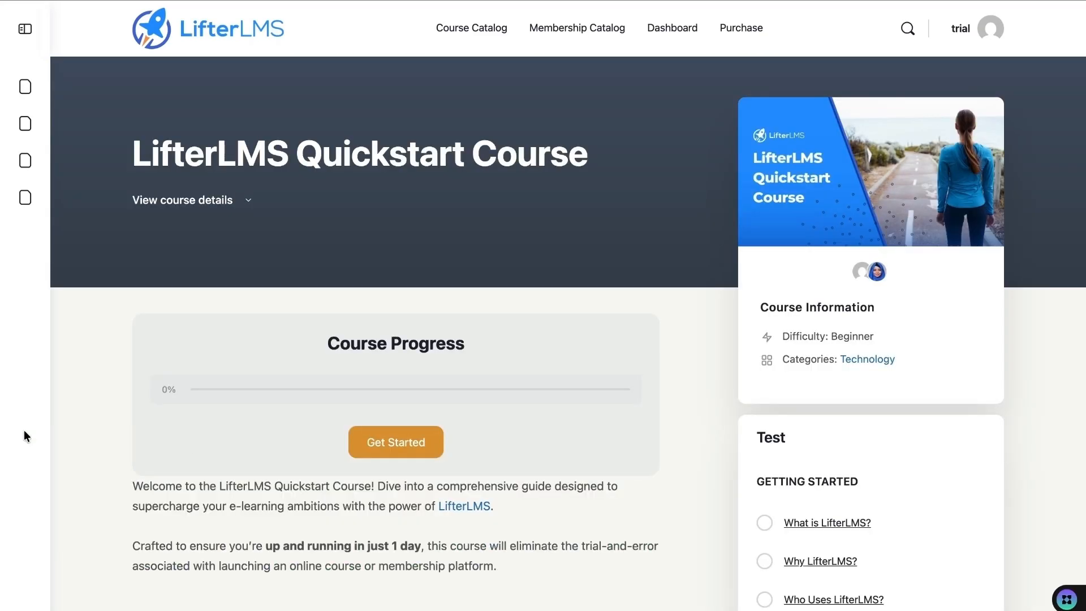
pyautogui.scroll(-15, 101, 451)
pyautogui.scroll(5, 102, 452)
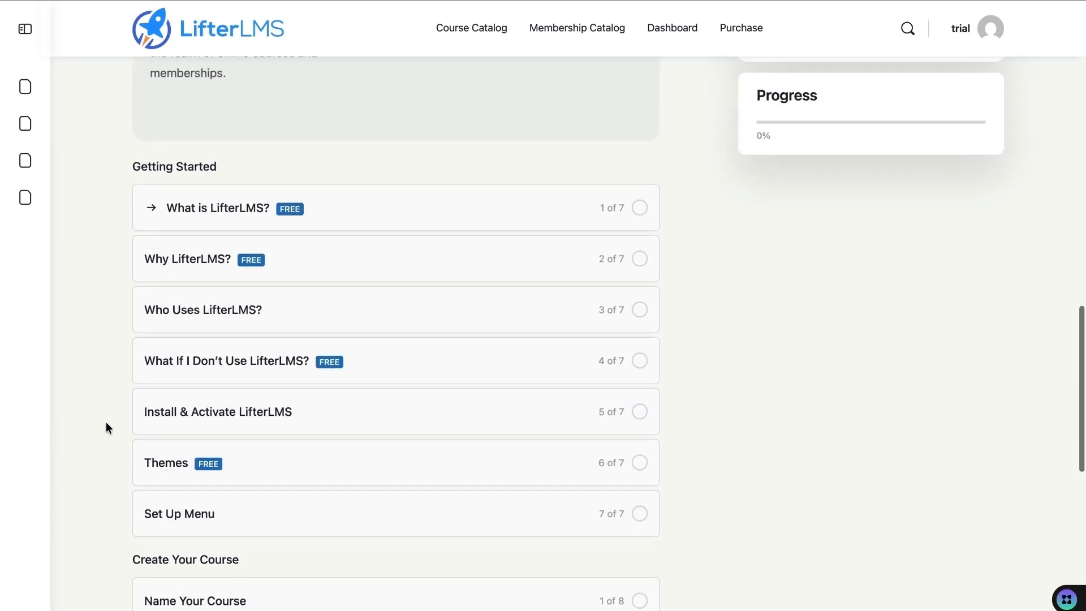
pyautogui.click(186, 220)
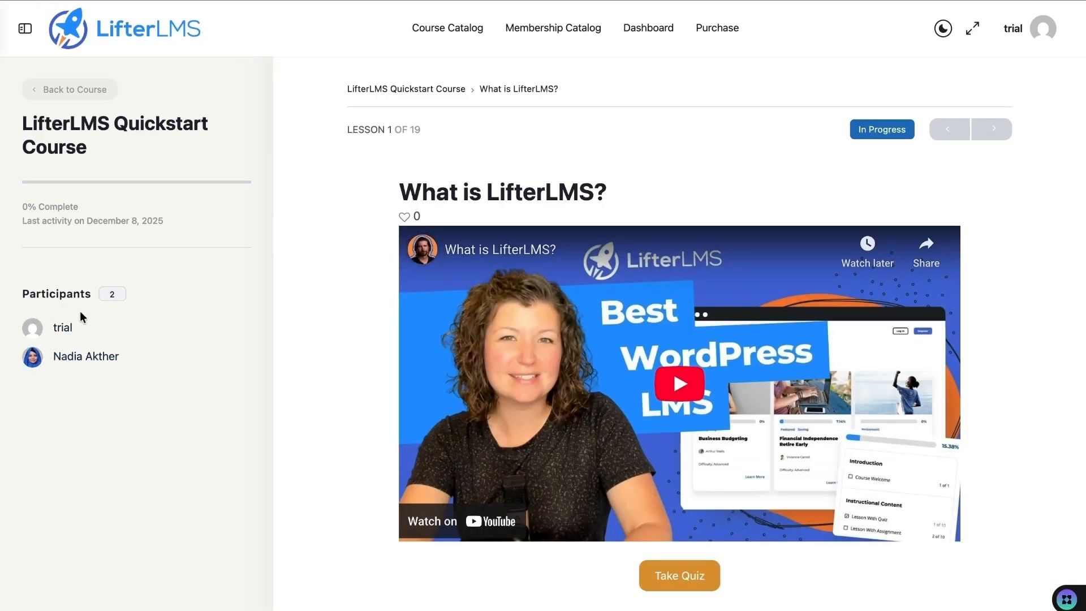
# - Turn Course Participants Off, save, and reload the lesson to confirm participants are gone
pyautogui.click(125, 6)
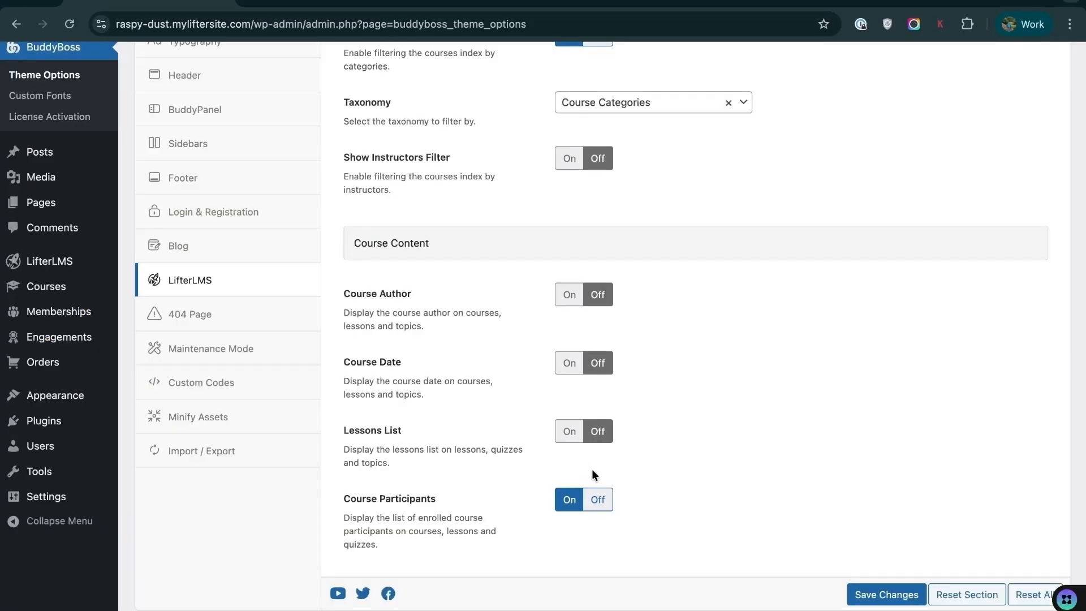
pyautogui.click(598, 499)
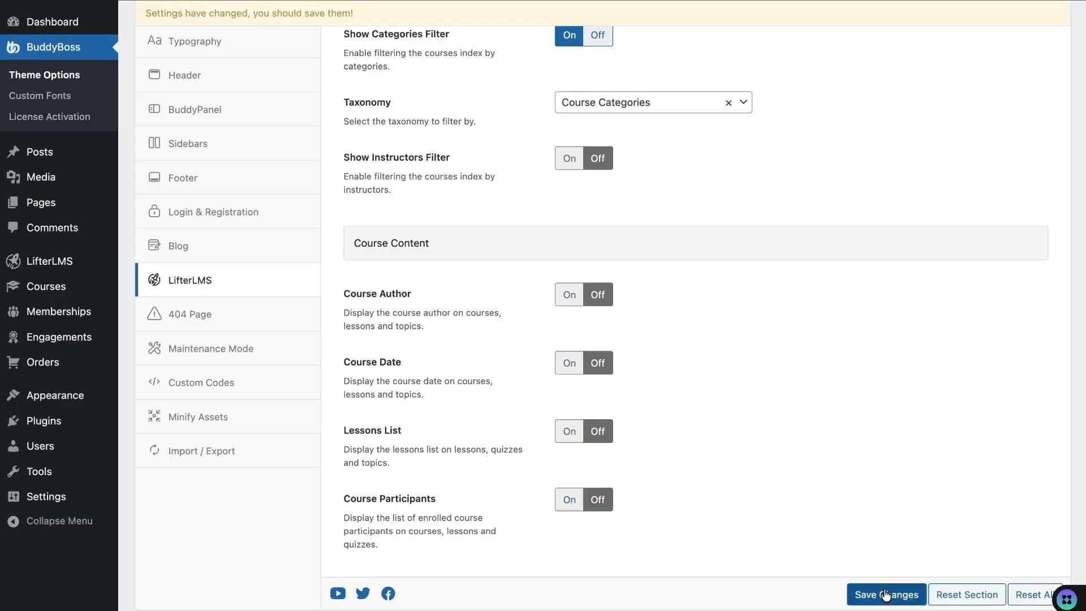
pyautogui.click(886, 595)
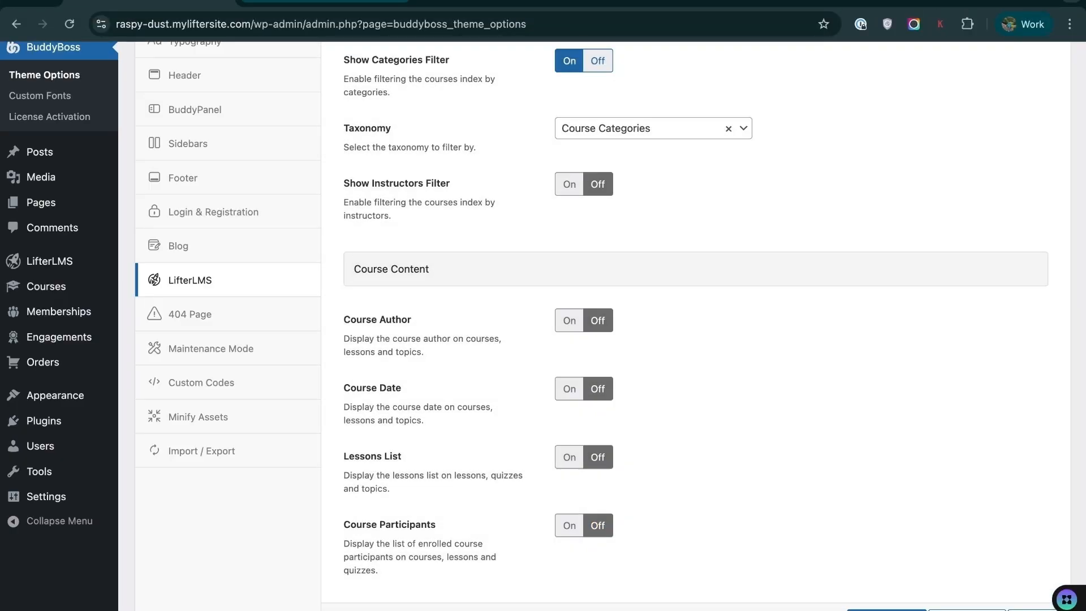
pyautogui.click(283, 3)
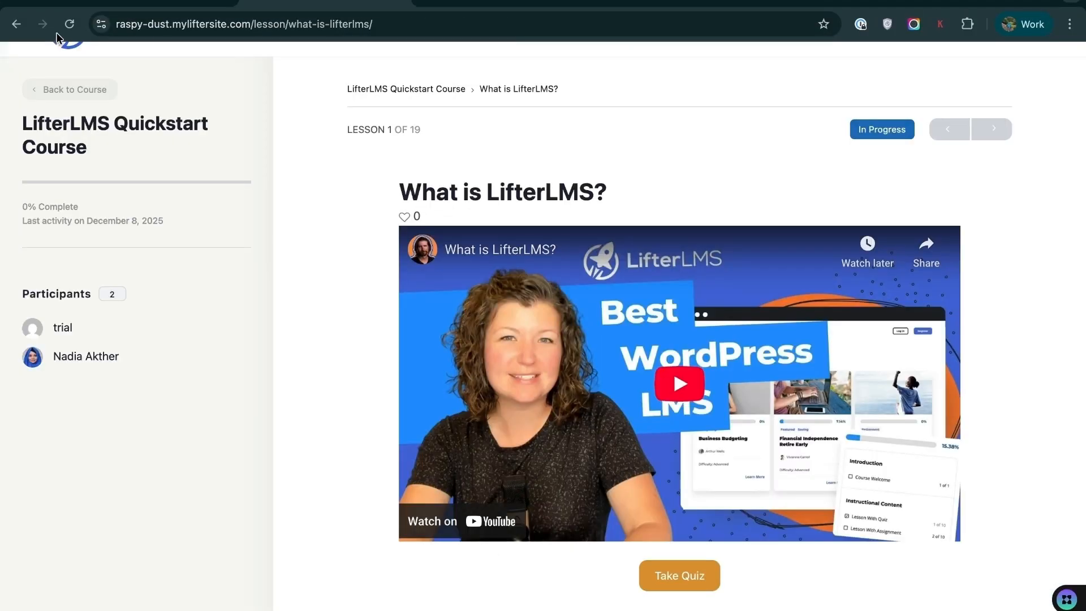
pyautogui.click(68, 25)
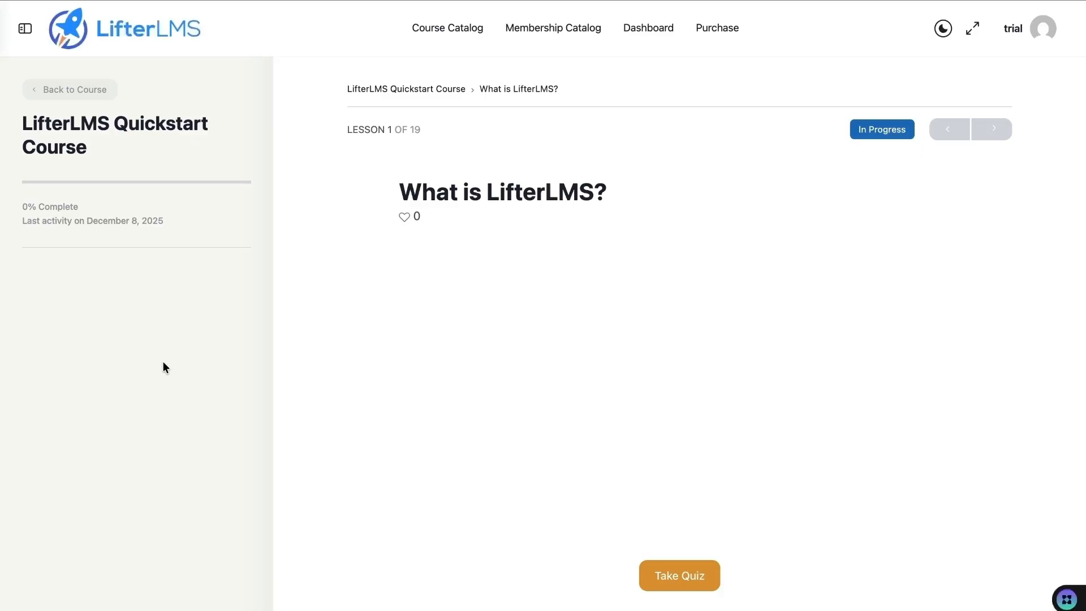
pyautogui.click(149, 2)
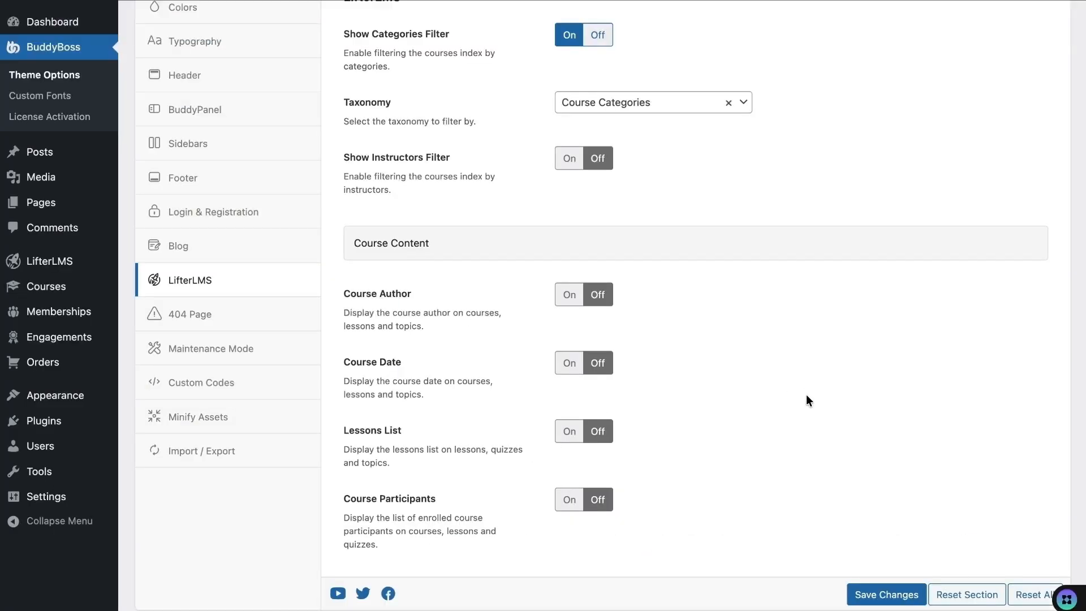
pyautogui.scroll(5, 805, 394)
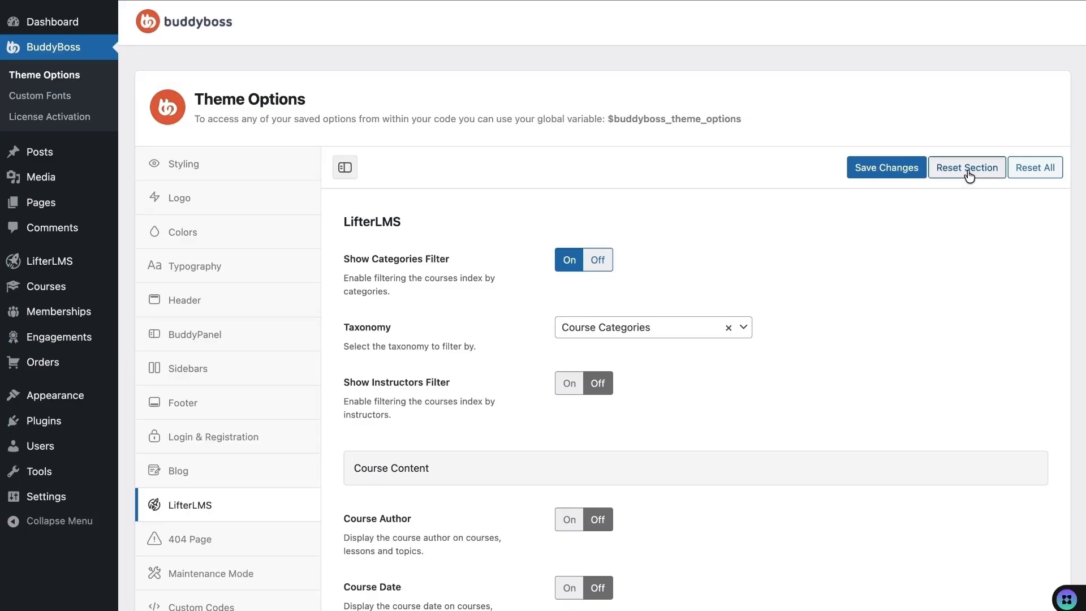
# - Reset the LifterLMS theme options section to its defaults
pyautogui.click(968, 168)
pyautogui.click(674, 195)
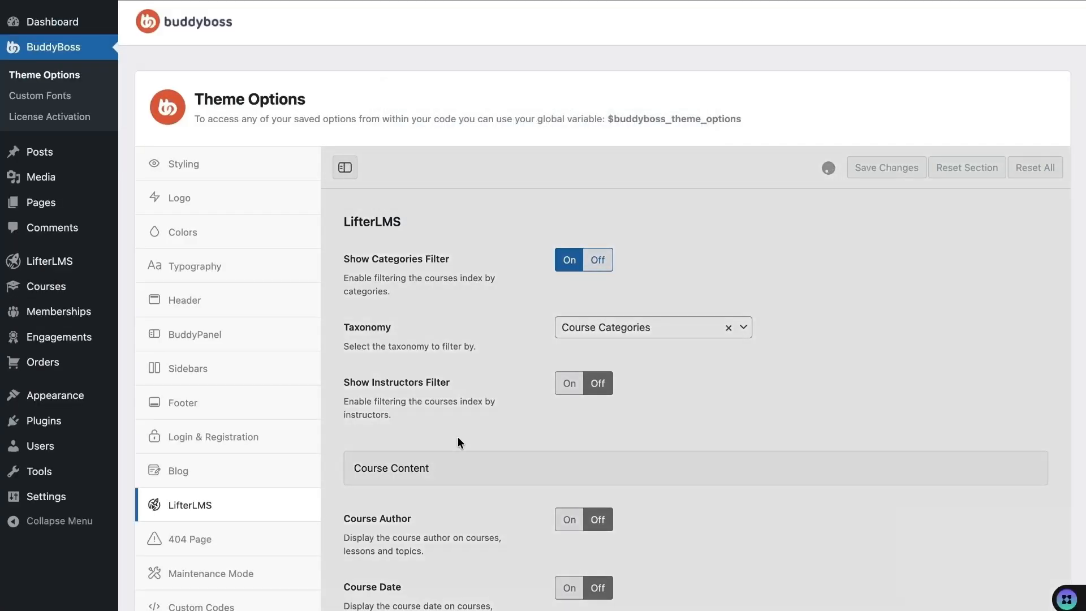
pyautogui.scroll(-2, 331, 456)
# - Browse 404 Page, Maintenance Mode, Custom Codes (CSS On, JavaScript Off), Minify Assets and Import / Export
pyautogui.click(202, 412)
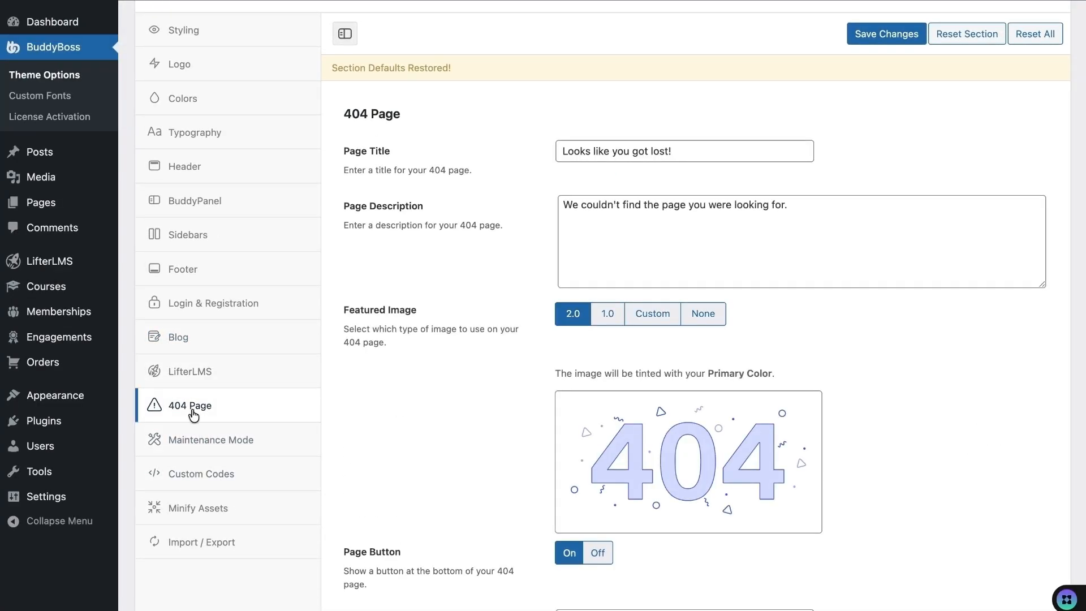
pyautogui.click(243, 444)
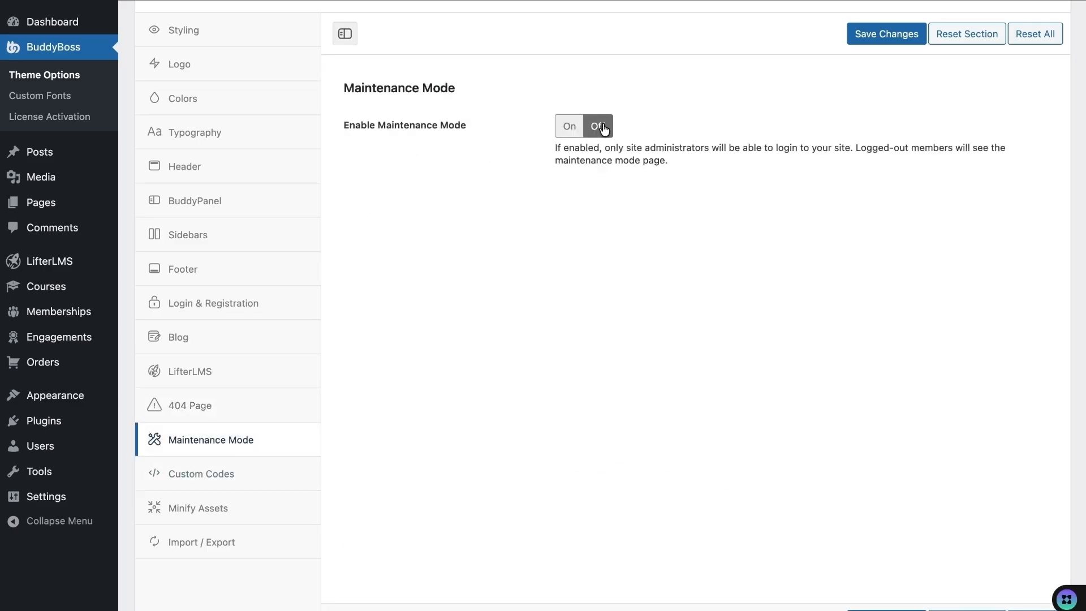
pyautogui.click(281, 475)
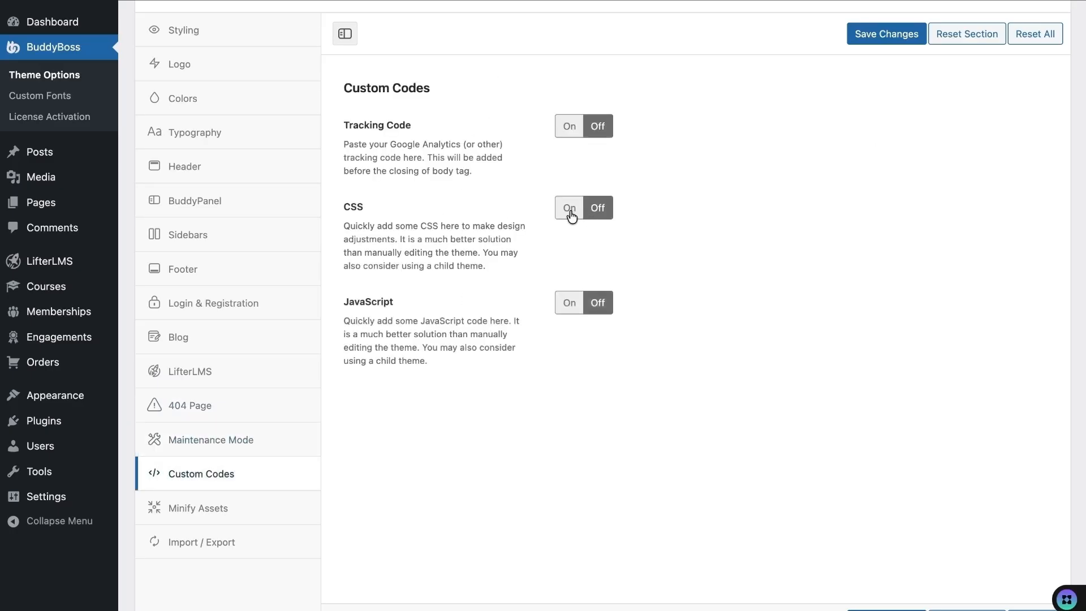
pyautogui.click(579, 215)
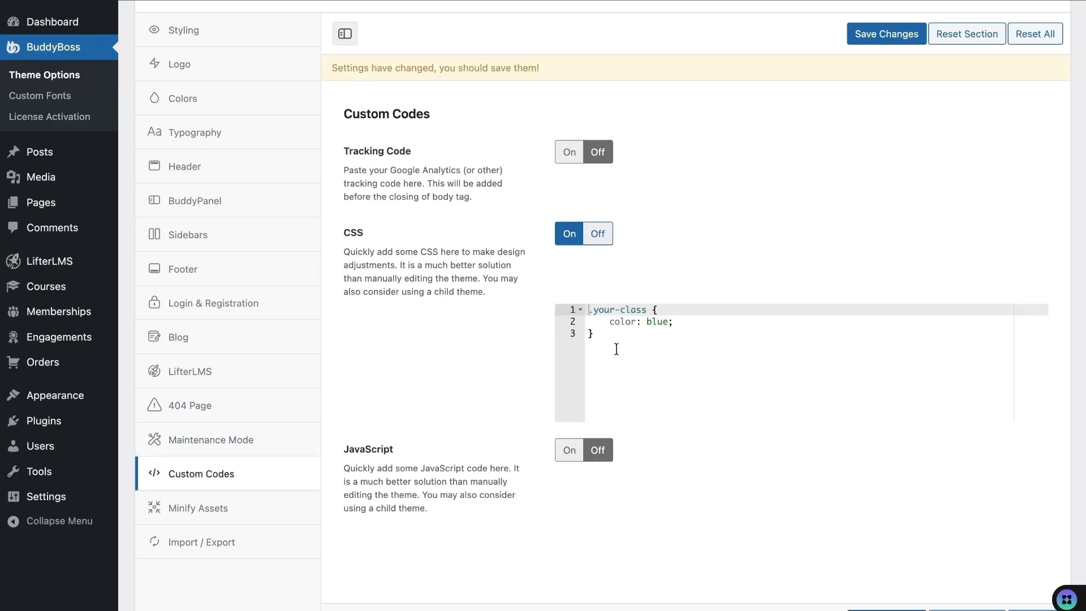
pyautogui.click(564, 455)
pyautogui.click(565, 455)
pyautogui.click(242, 513)
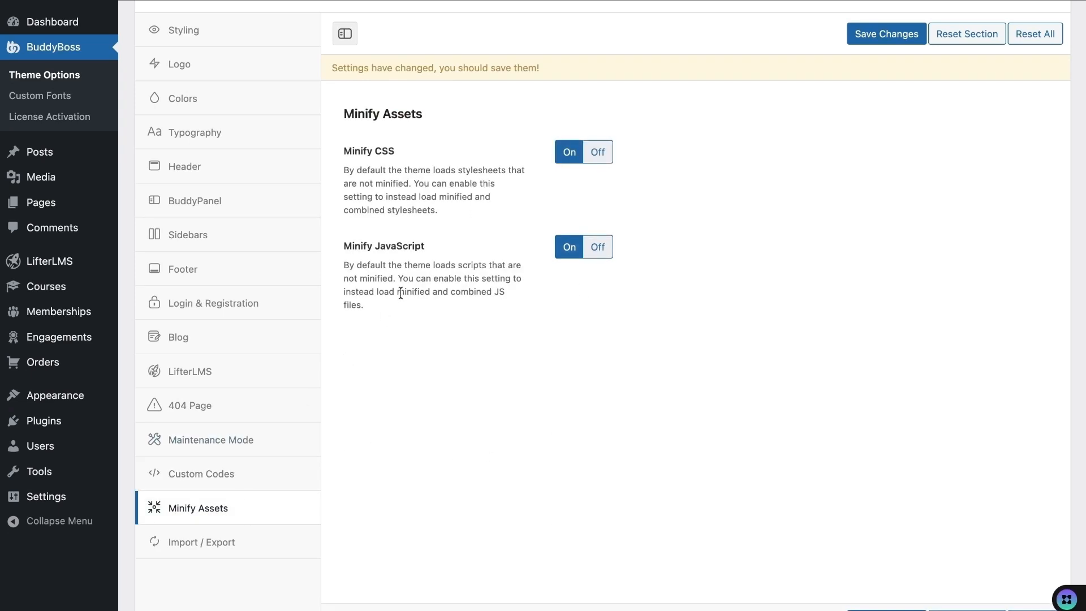
pyautogui.click(249, 544)
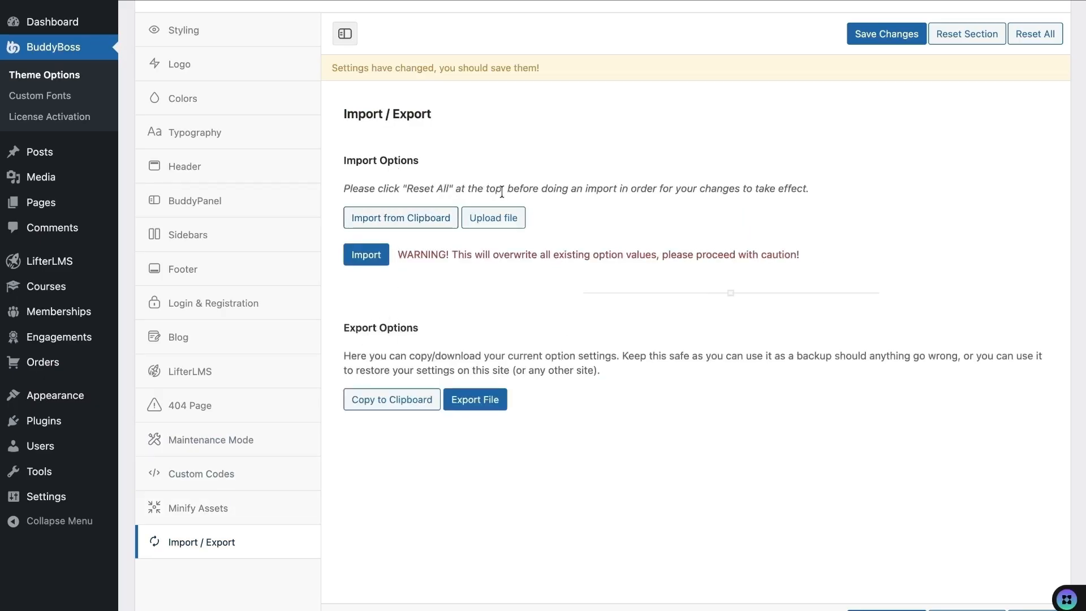
pyautogui.scroll(3, 497, 193)
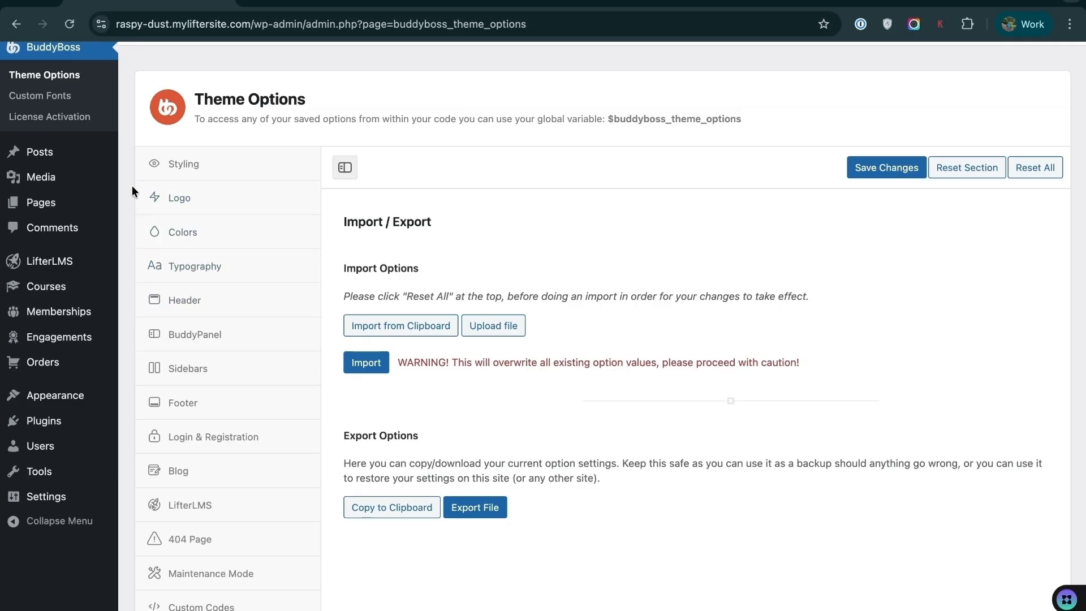
# - Upload, install and activate the buddyboss-platform-2.14.4.zip plugin
pyautogui.moveTo(52, 422)
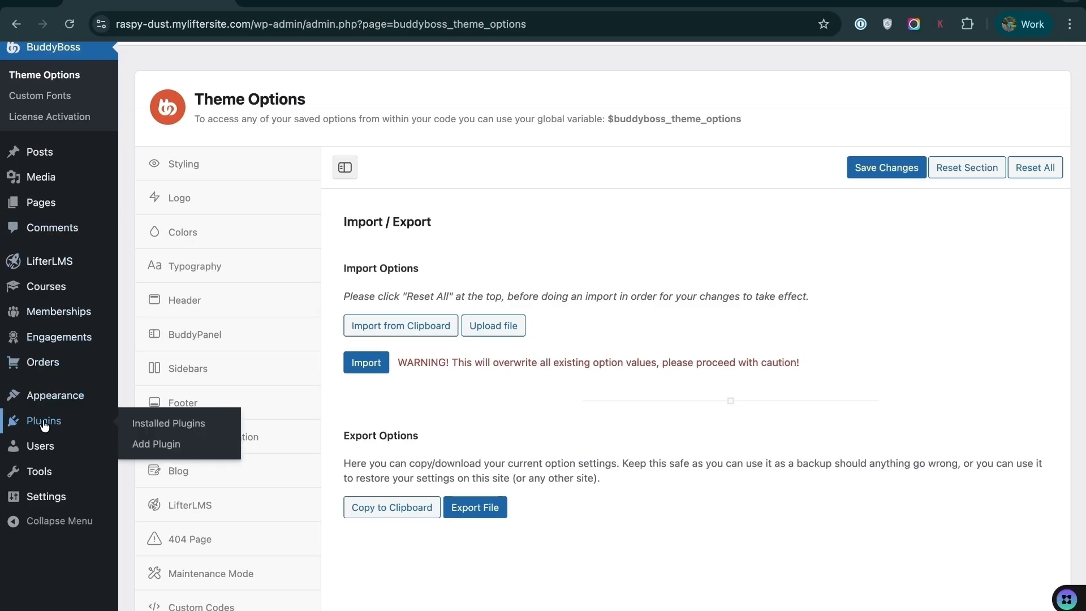
pyautogui.click(156, 444)
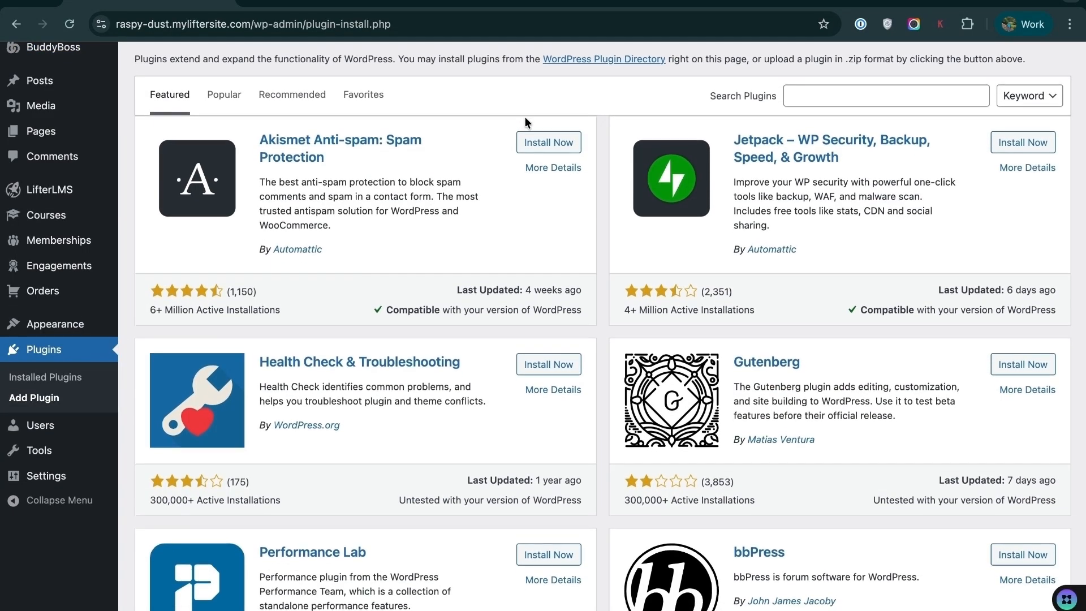
pyautogui.click(287, 33)
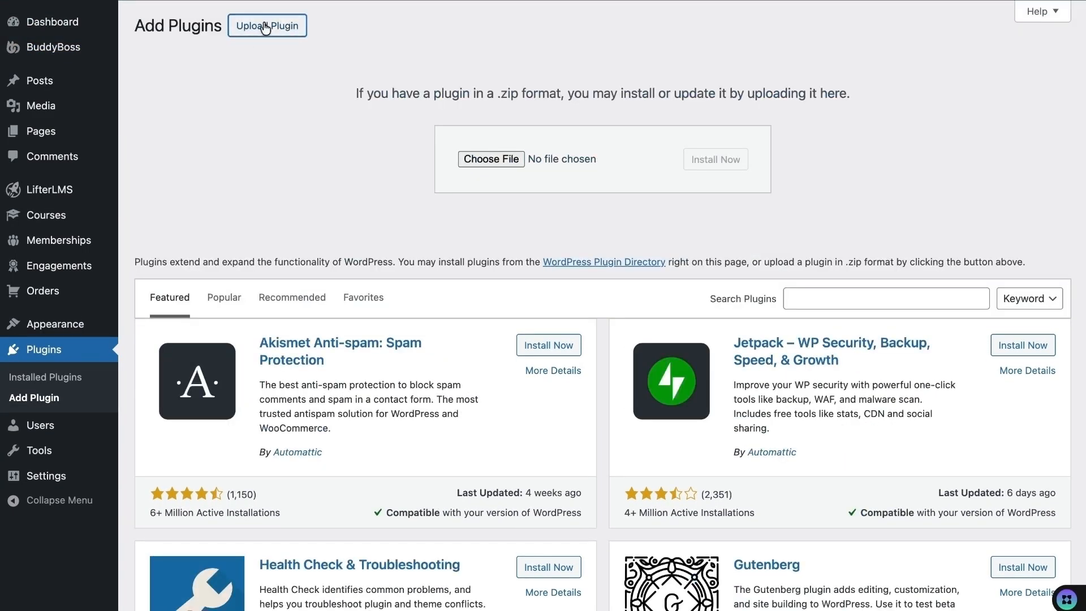
pyautogui.click(491, 160)
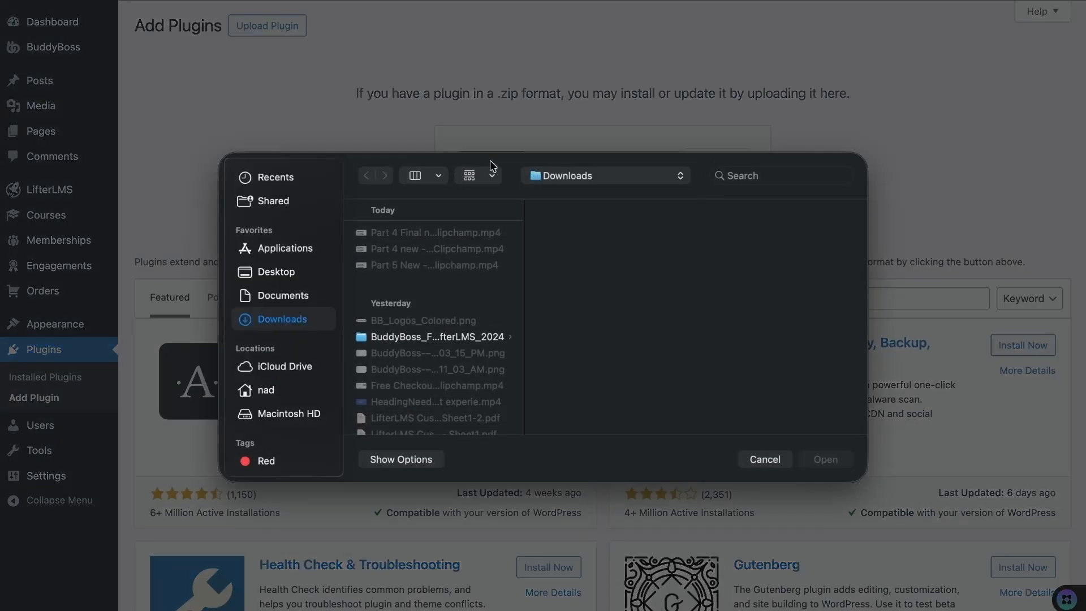
pyautogui.scroll(-3, 440, 346)
pyautogui.click(418, 306)
pyautogui.click(827, 460)
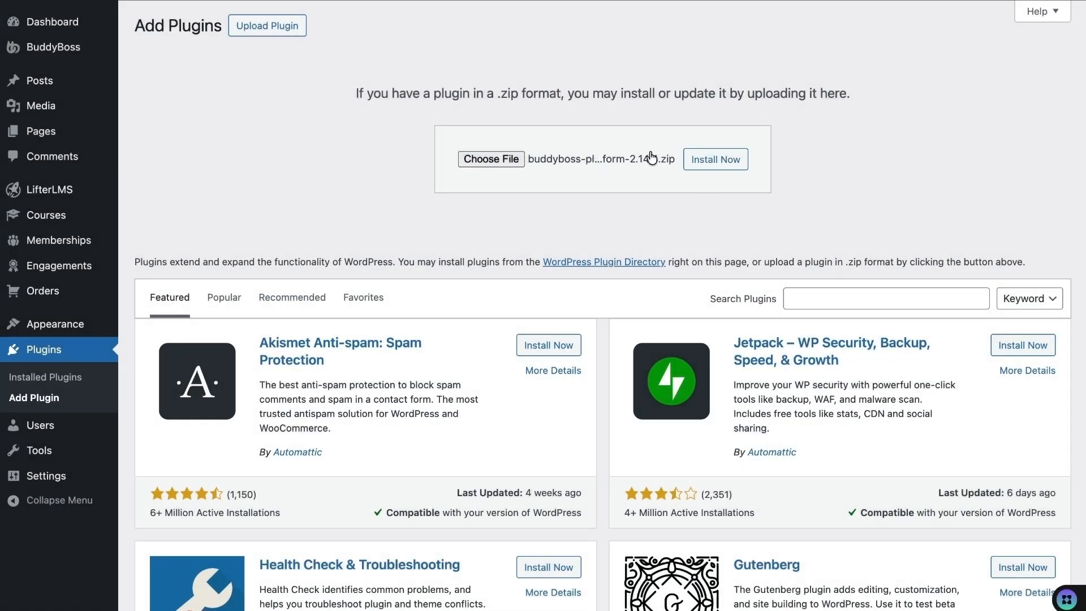
pyautogui.click(741, 161)
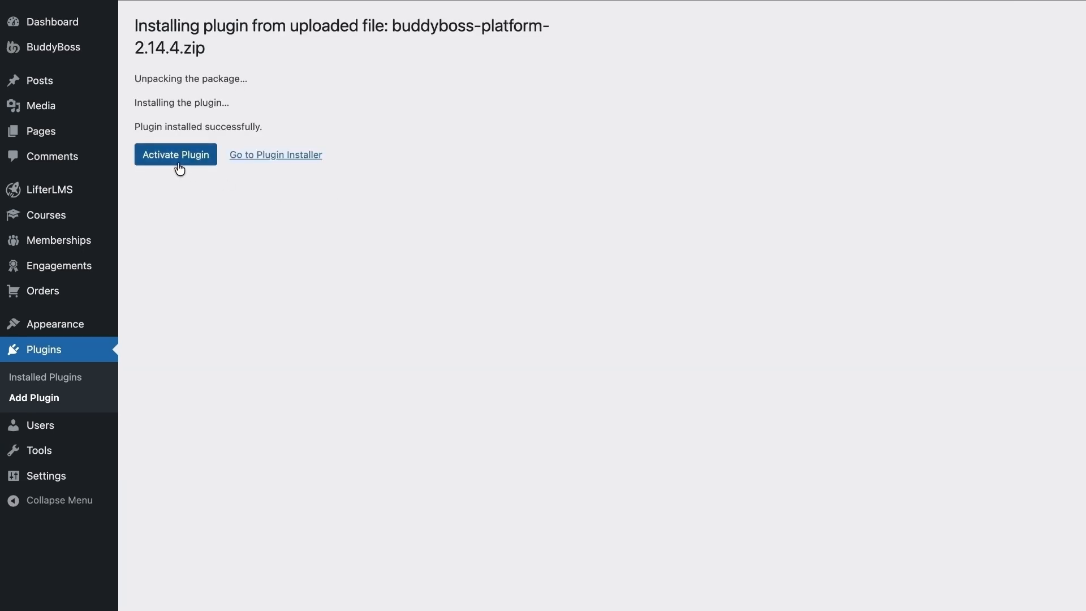
pyautogui.click(186, 157)
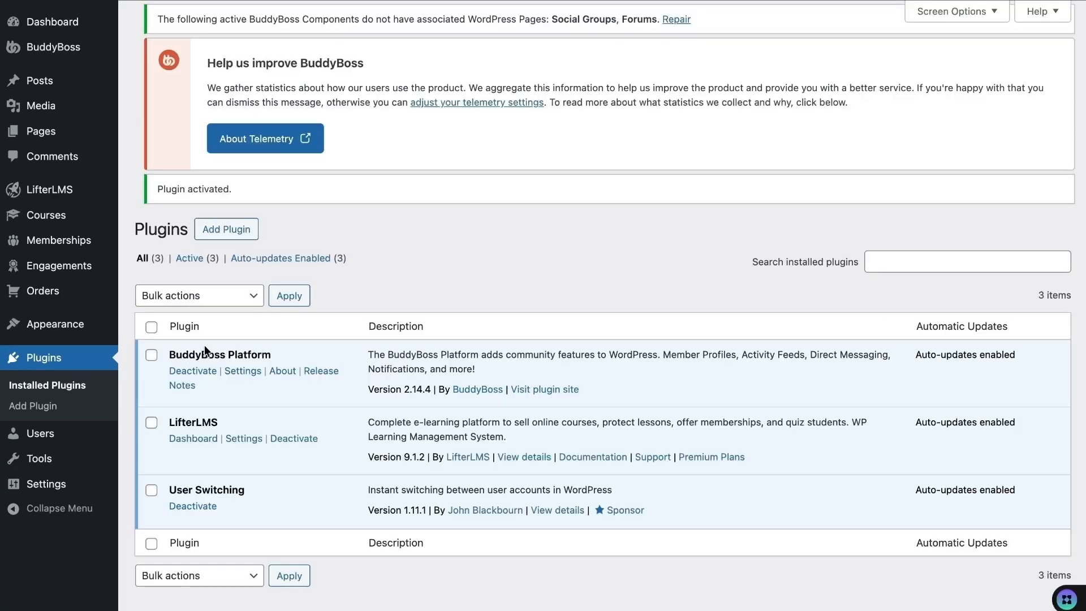
# - Upload and install the BuddyBoss Platform Pro 2.10.1 zip plugin
pyautogui.click(235, 229)
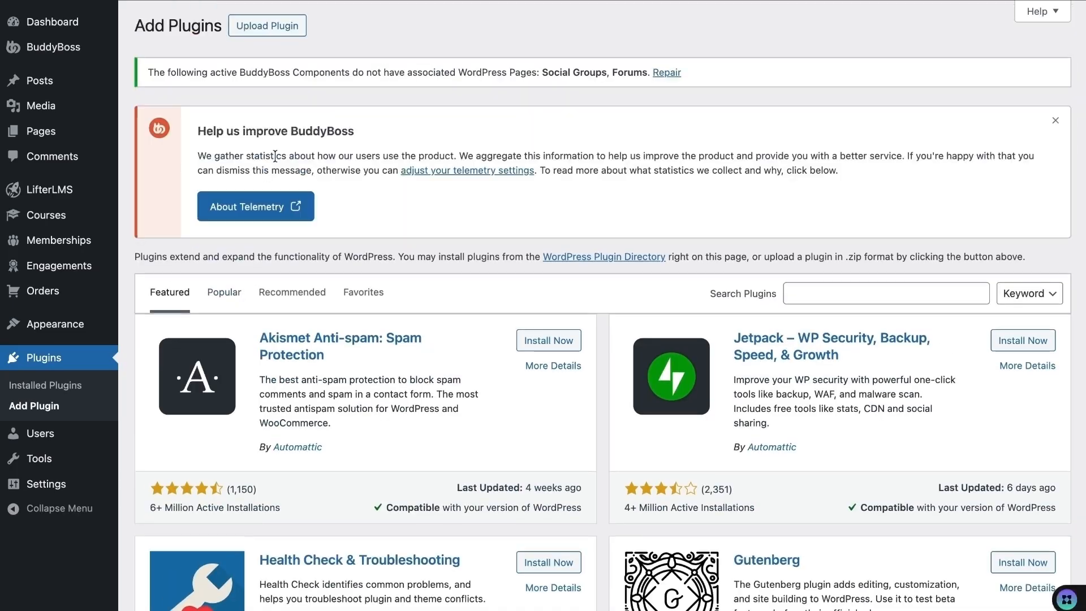
pyautogui.click(278, 38)
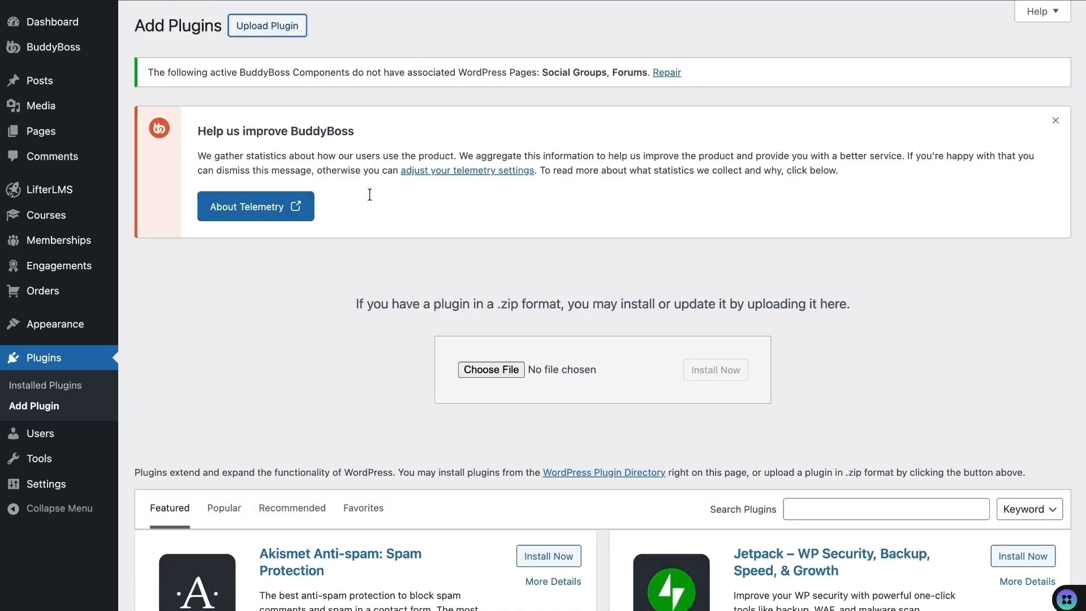
pyautogui.click(484, 368)
pyautogui.scroll(-5, 441, 340)
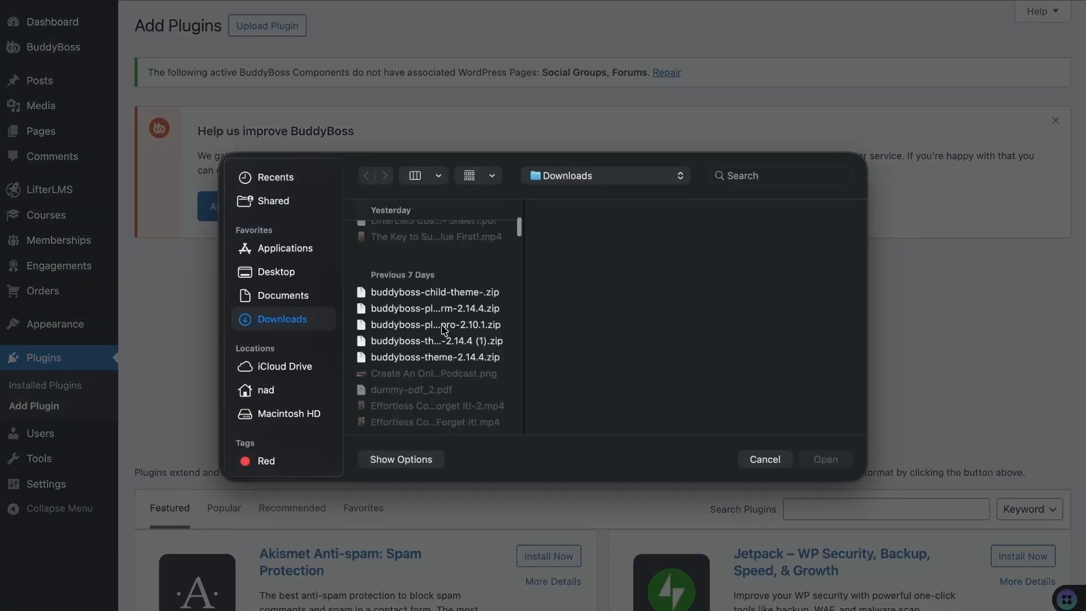
pyautogui.click(436, 324)
pyautogui.click(826, 459)
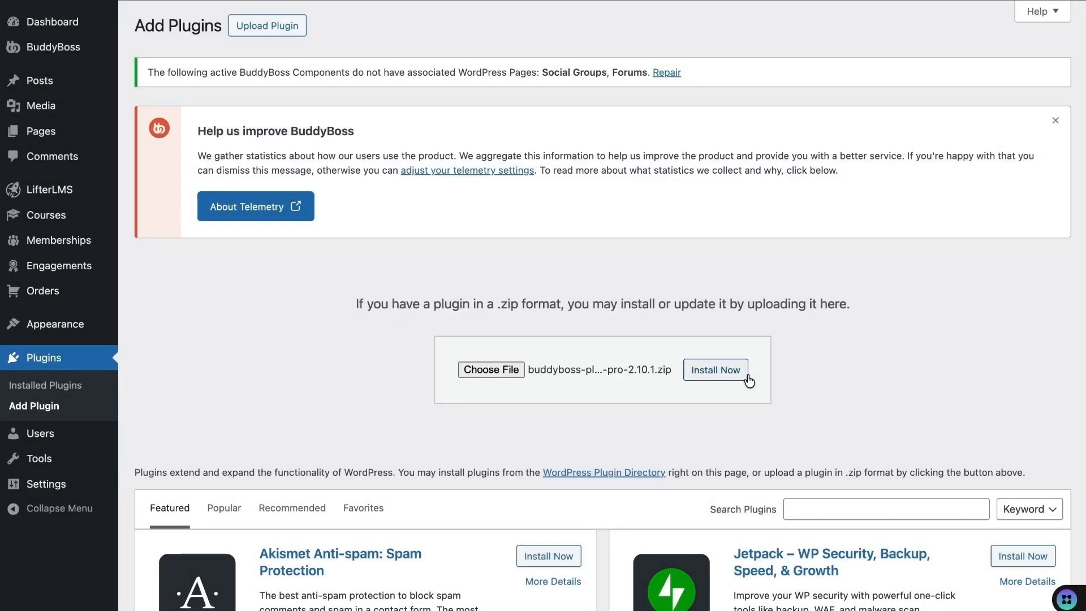
pyautogui.click(714, 370)
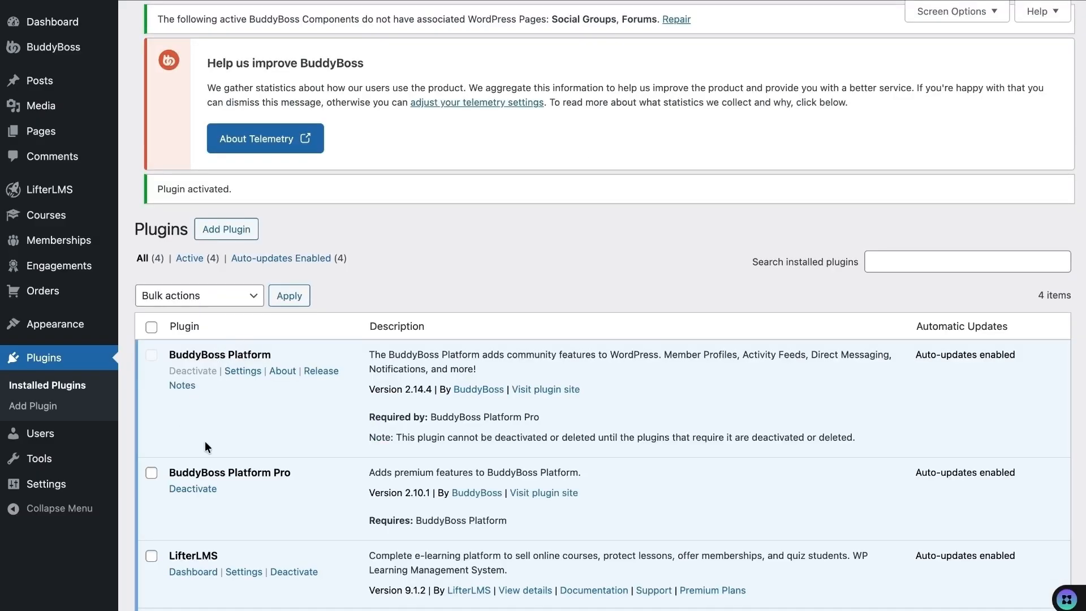
pyautogui.moveTo(57, 47)
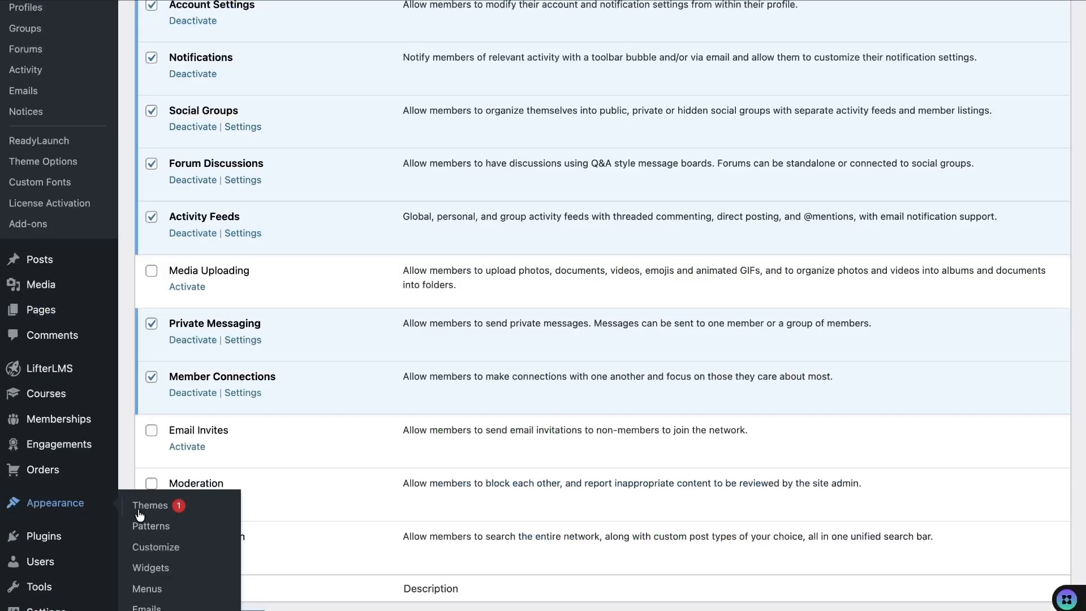
# - Add the Groups, Forums and News Feed pages to Main Menu and save it
pyautogui.click(145, 589)
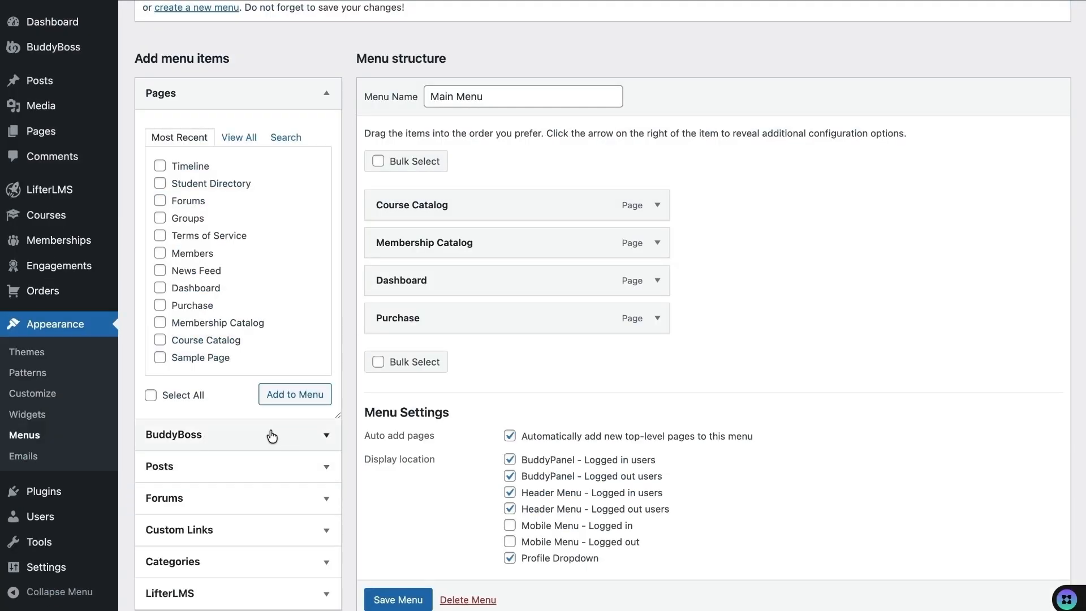
pyautogui.click(324, 437)
pyautogui.scroll(3, 228, 424)
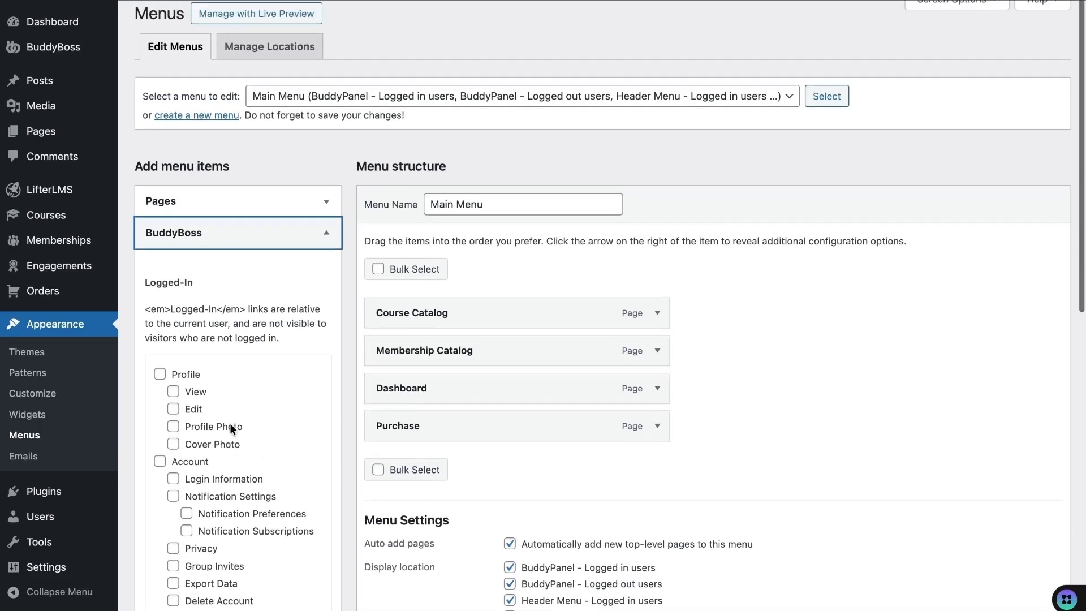
pyautogui.click(310, 244)
pyautogui.click(327, 217)
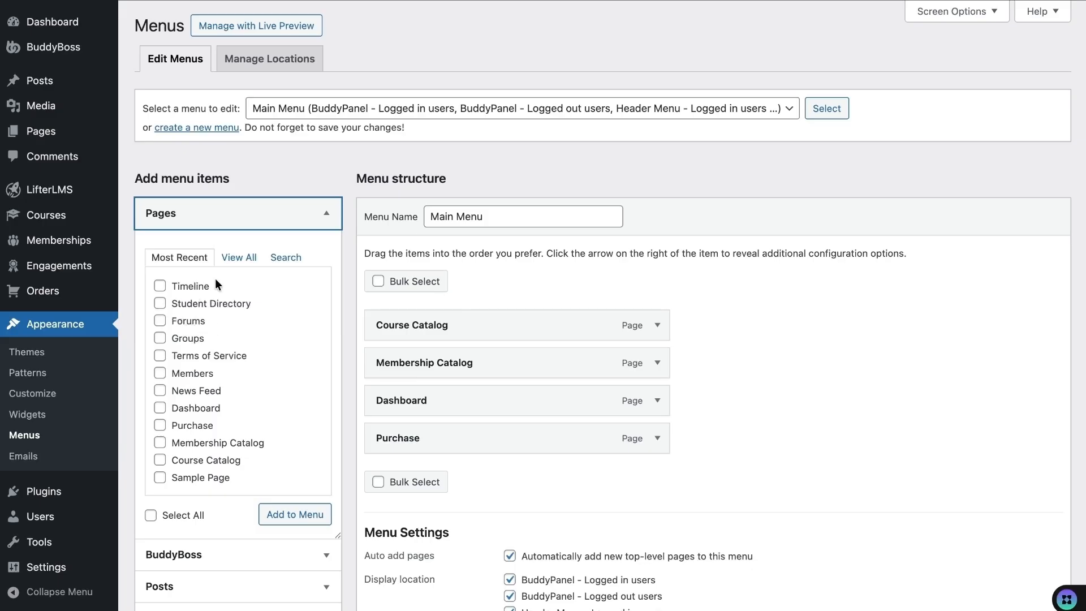
pyautogui.click(237, 258)
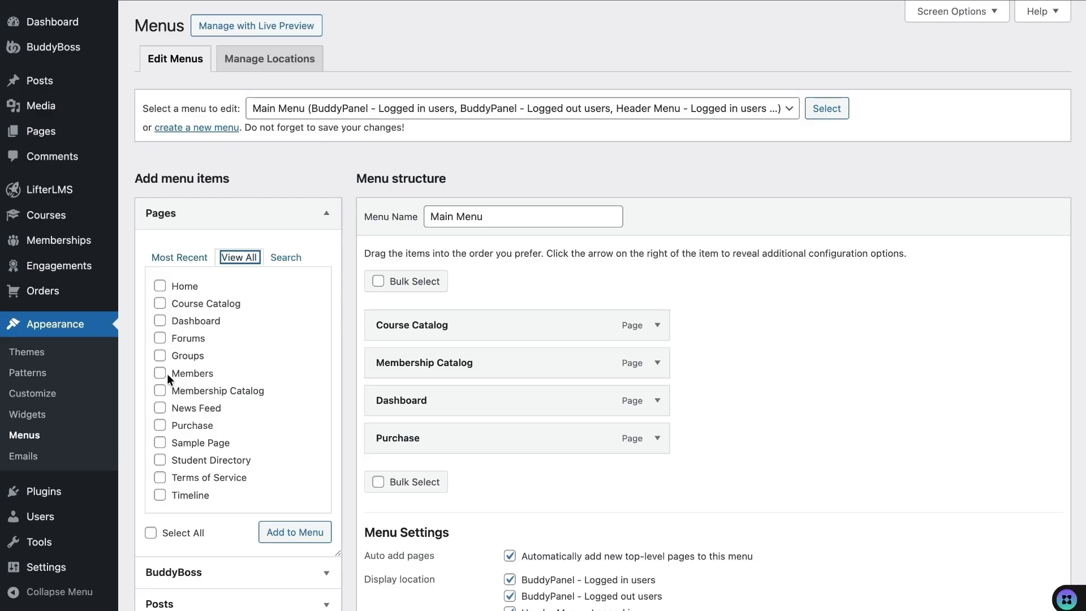
pyautogui.scroll(-1, 164, 420)
pyautogui.click(160, 355)
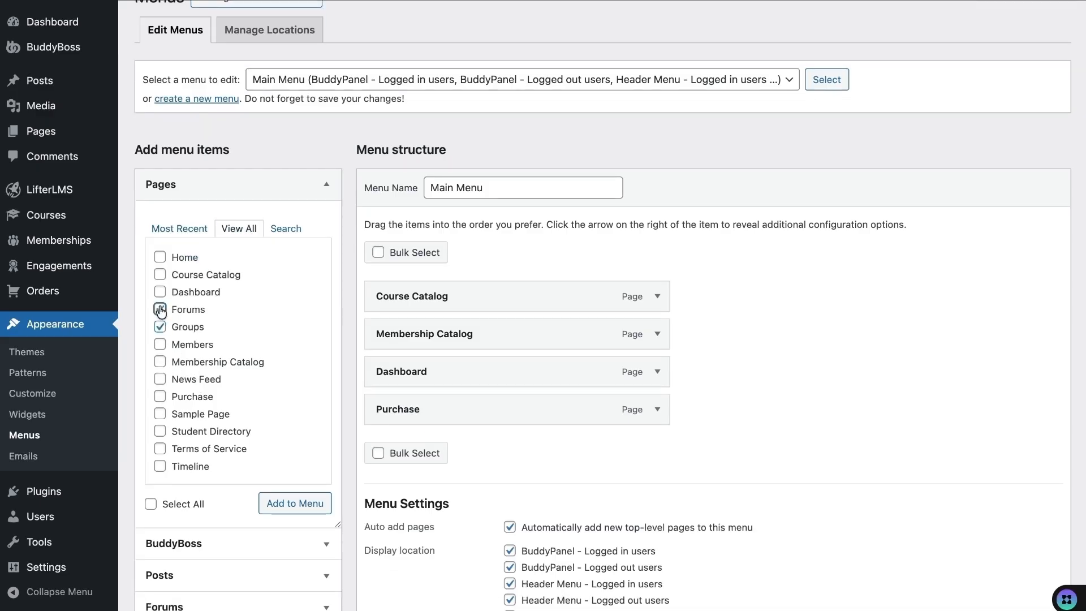
pyautogui.click(160, 310)
pyautogui.click(161, 380)
pyautogui.click(277, 499)
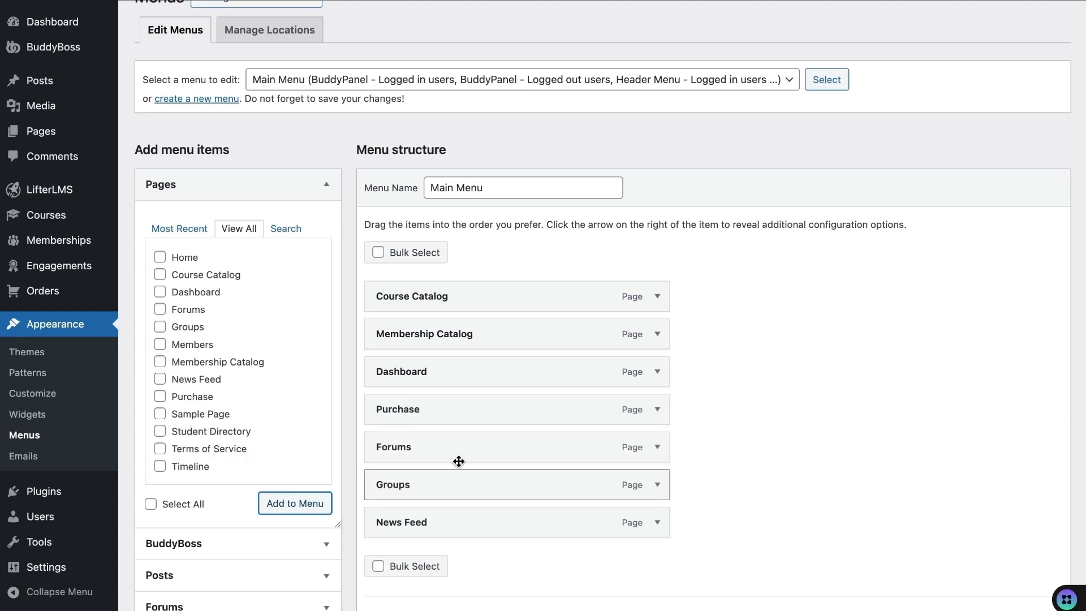
pyautogui.scroll(-5, 490, 555)
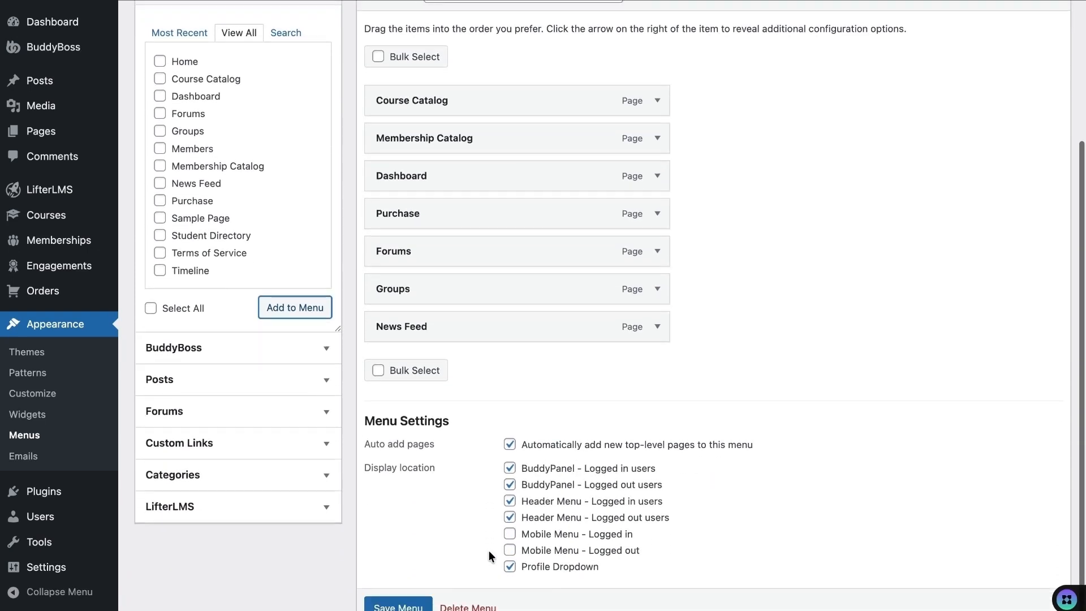
pyautogui.click(397, 576)
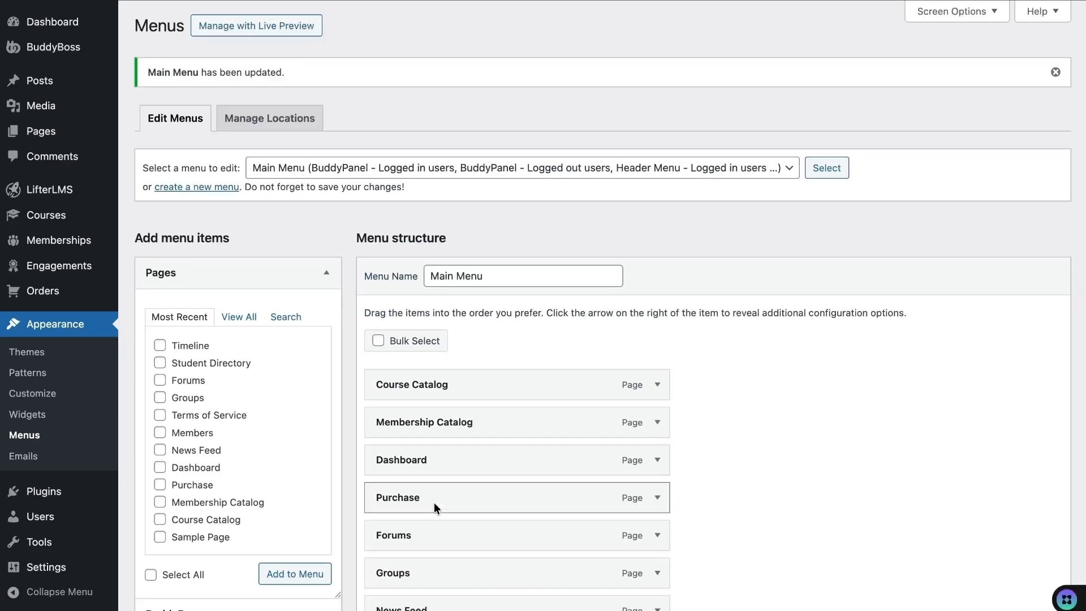
# - Add Timeline and the BuddyBoss Profile link, move Profile above Forums, and save the menu
pyautogui.click(160, 345)
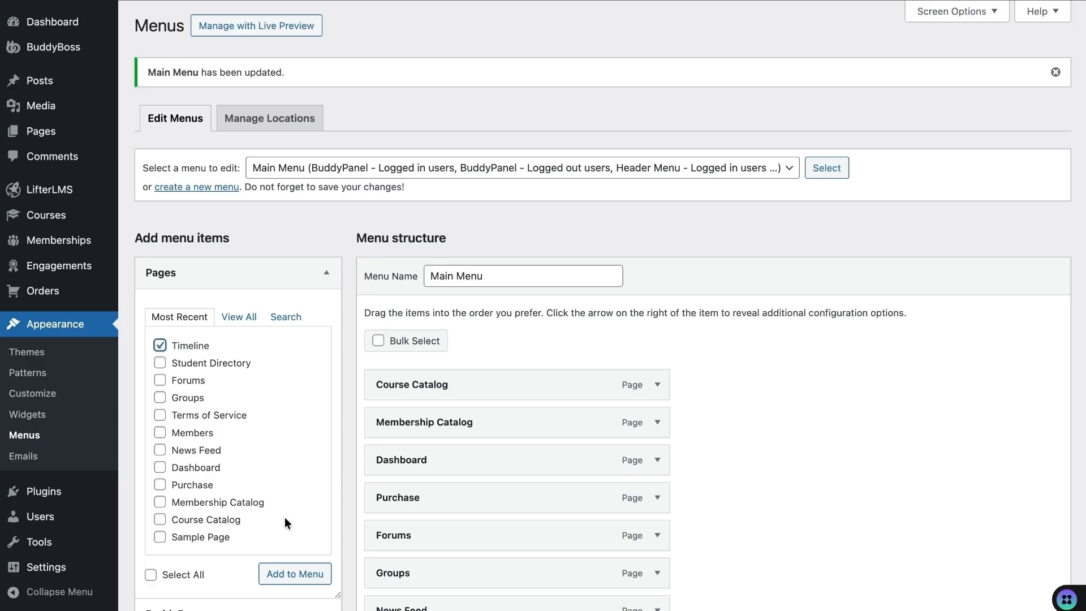
pyautogui.click(295, 575)
pyautogui.scroll(-3, 216, 350)
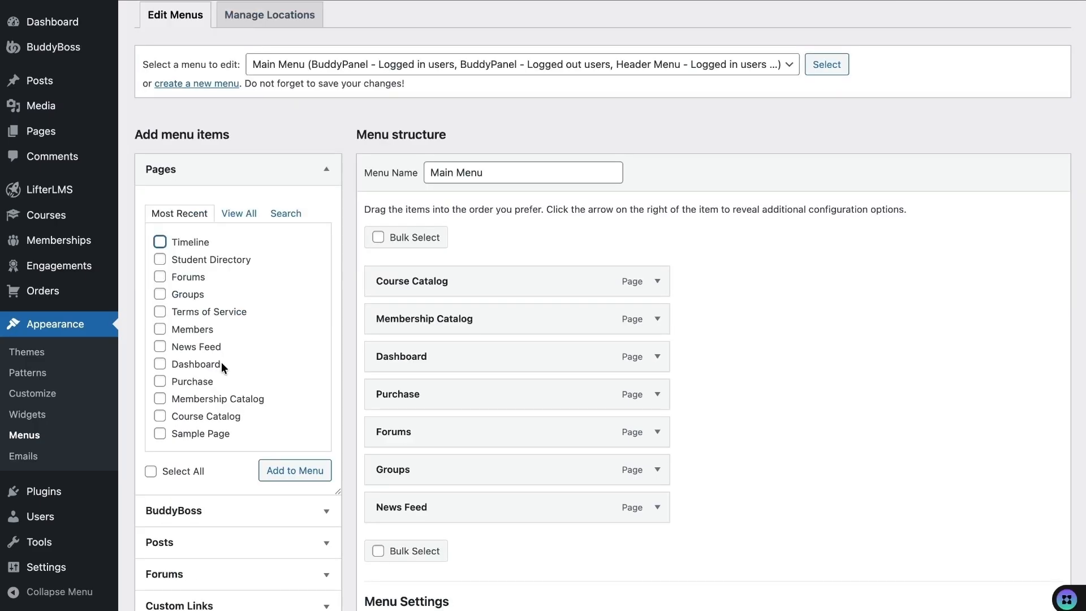
pyautogui.scroll(-3, 221, 364)
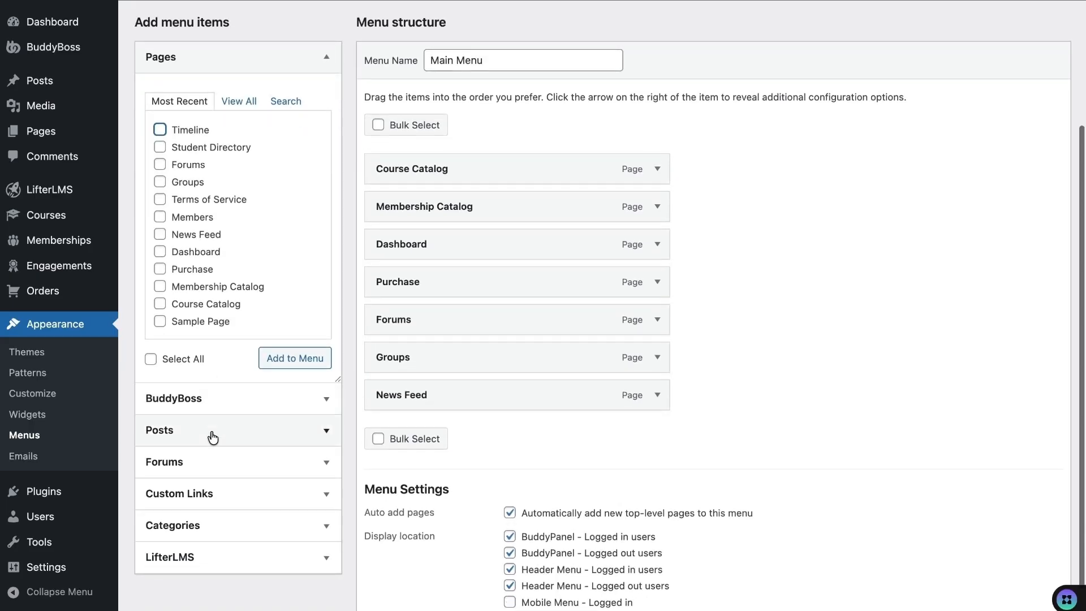
pyautogui.click(218, 408)
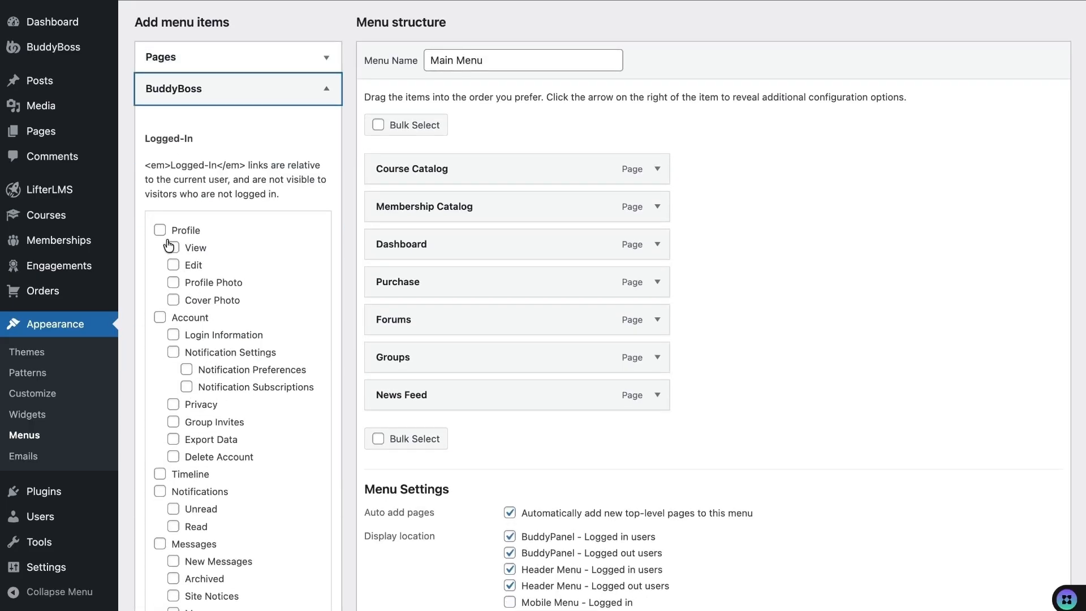
pyautogui.click(160, 230)
pyautogui.scroll(-13, 224, 302)
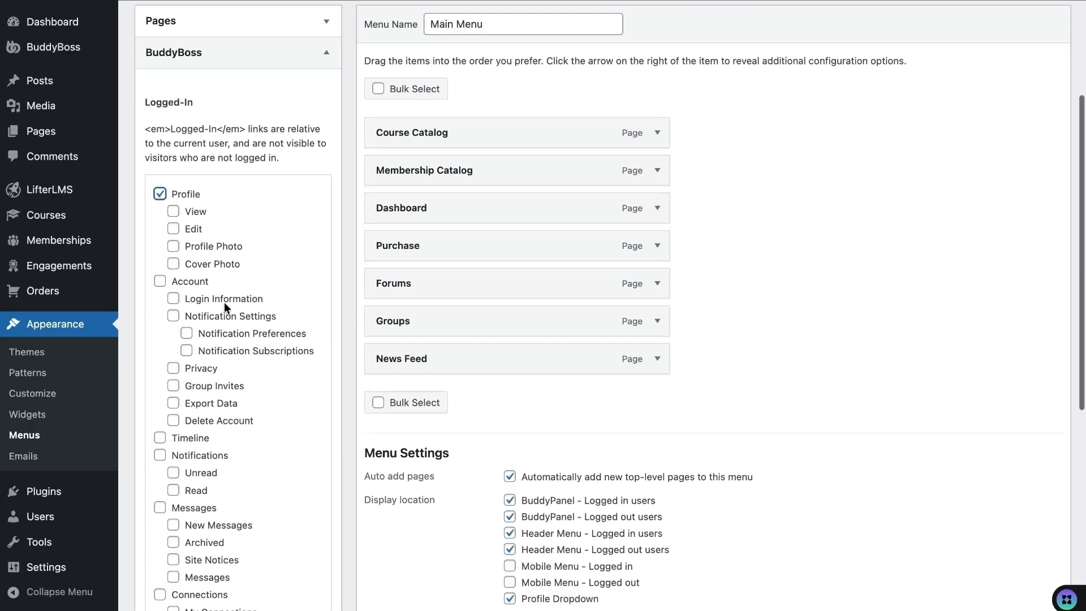
pyautogui.scroll(7, 422, 395)
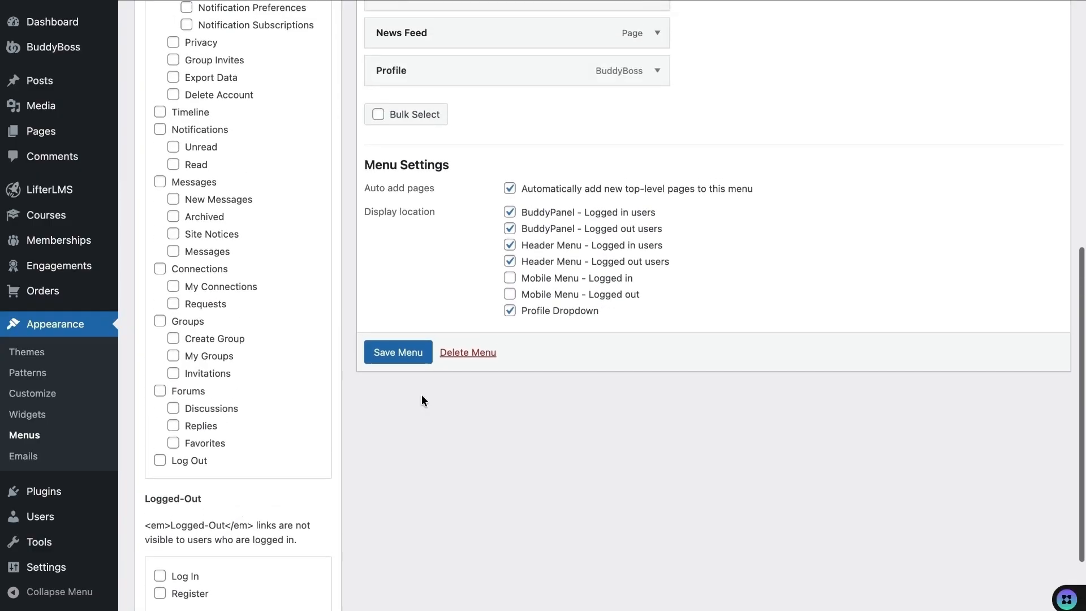
pyautogui.scroll(2, 468, 226)
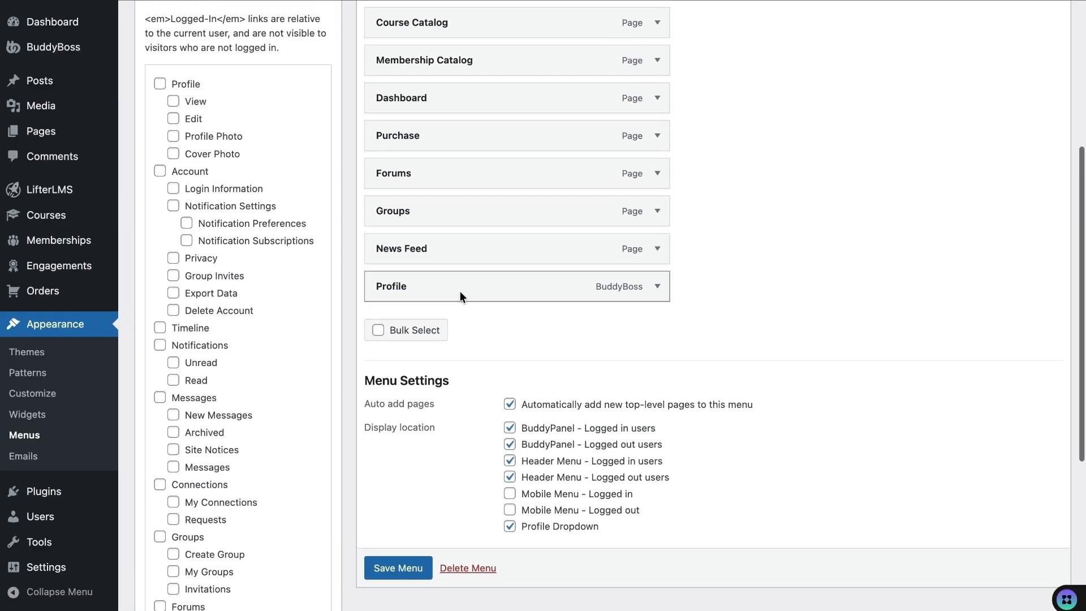
pyautogui.moveTo(460, 290); pyautogui.dragTo(444, 192)
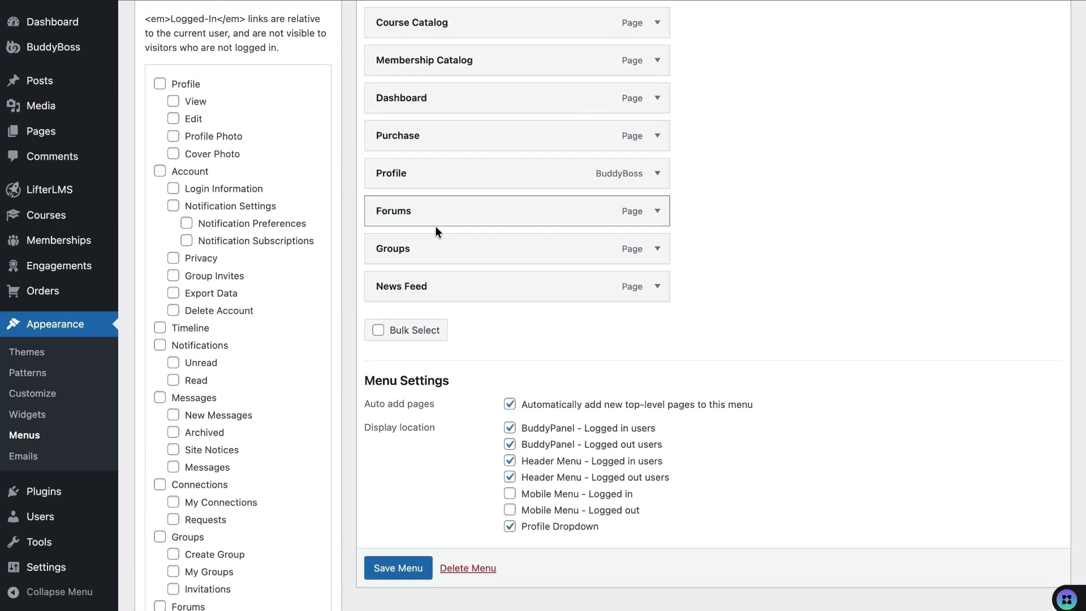
pyautogui.click(402, 568)
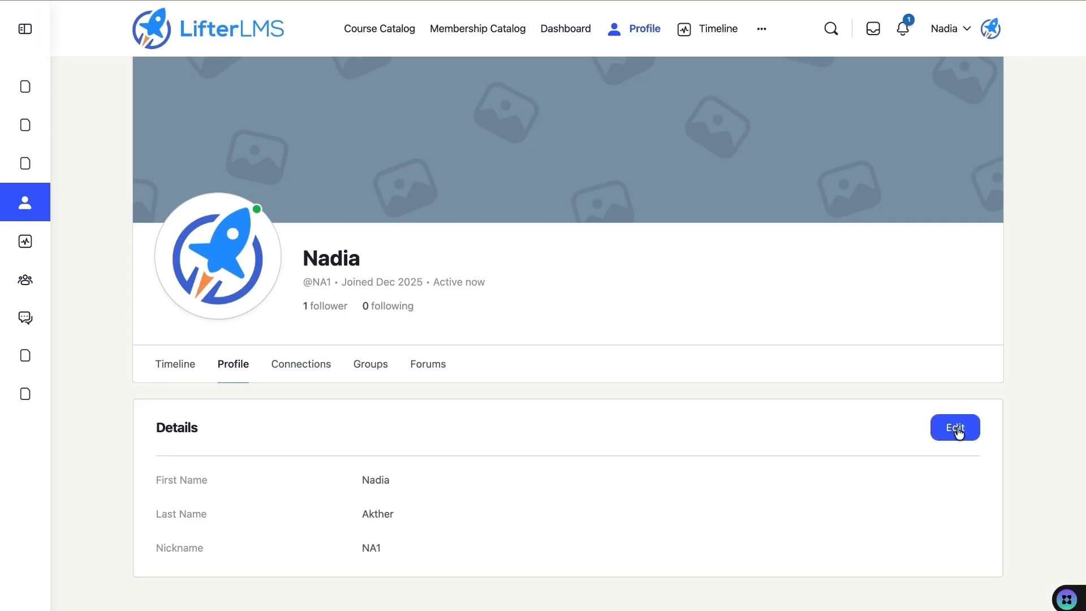
# - Go to BuddyBoss Settings and show the Profiles tab
pyautogui.click(160, 3)
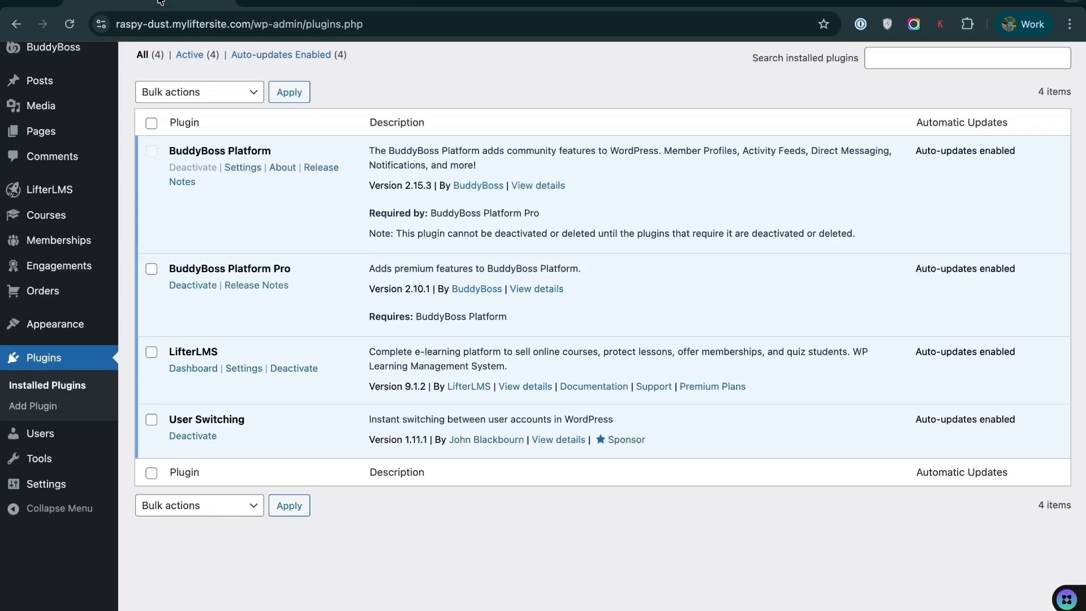
pyautogui.click(58, 47)
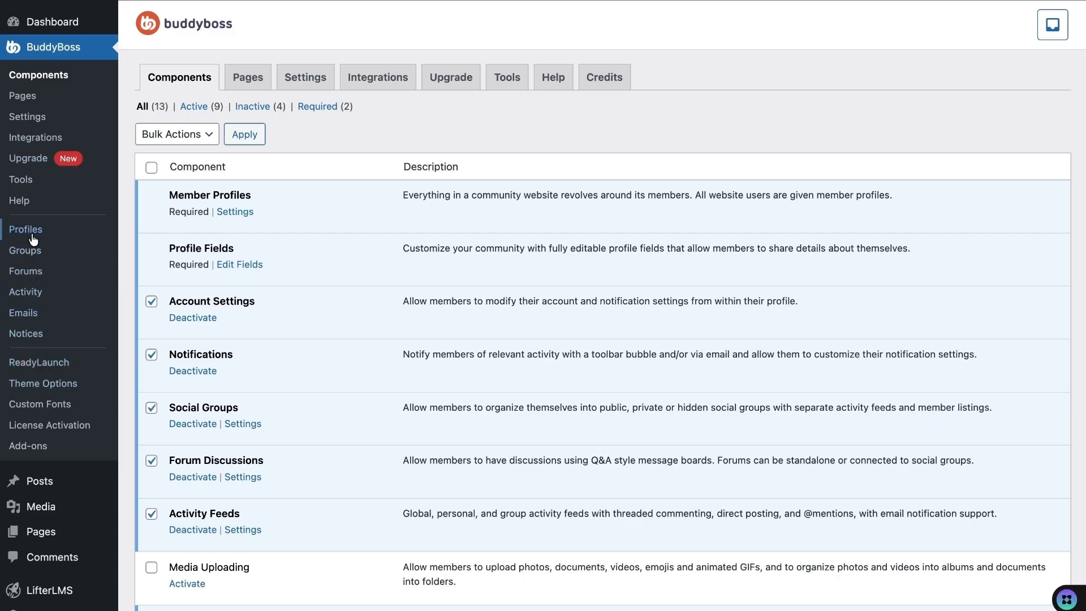
pyautogui.click(32, 118)
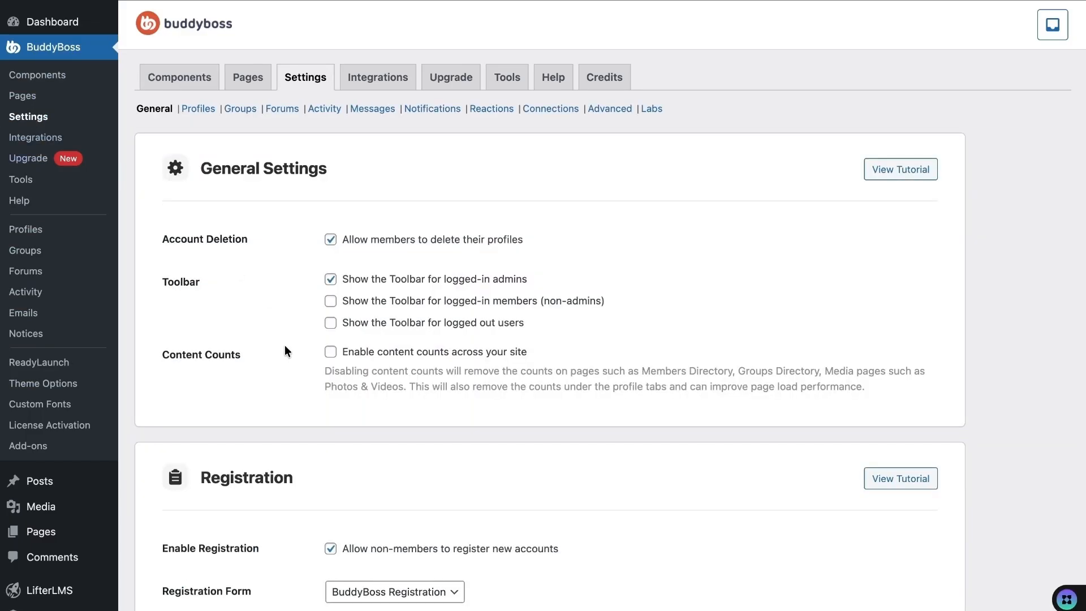
pyautogui.click(198, 108)
# - Keep First Name as the Display Name Format and review the remaining profile options
pyautogui.scroll(-1, 230, 275)
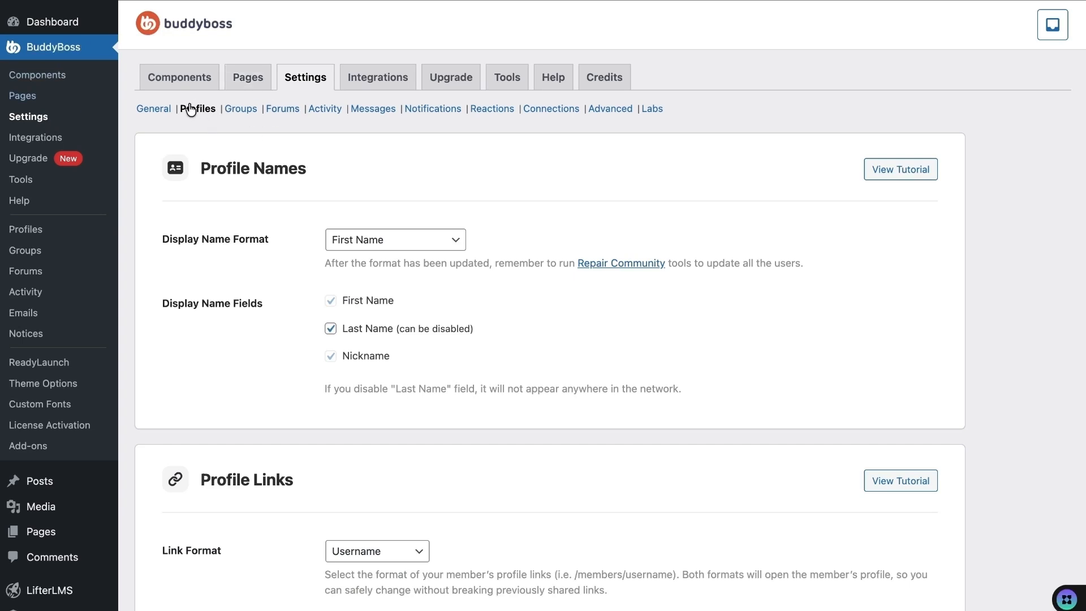
pyautogui.scroll(-2, 294, 164)
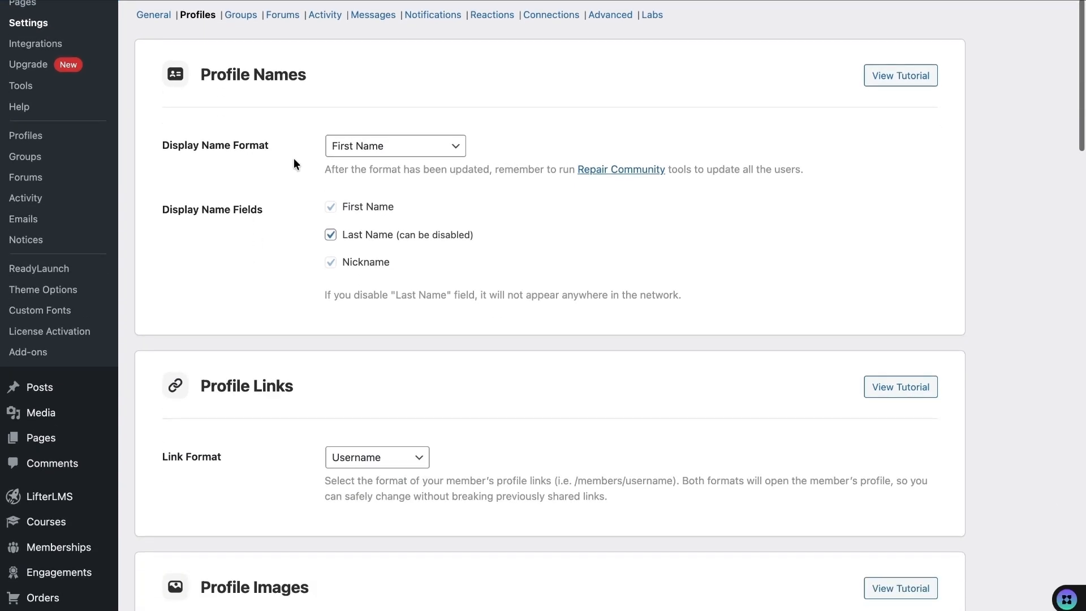
pyautogui.click(378, 146)
pyautogui.click(378, 145)
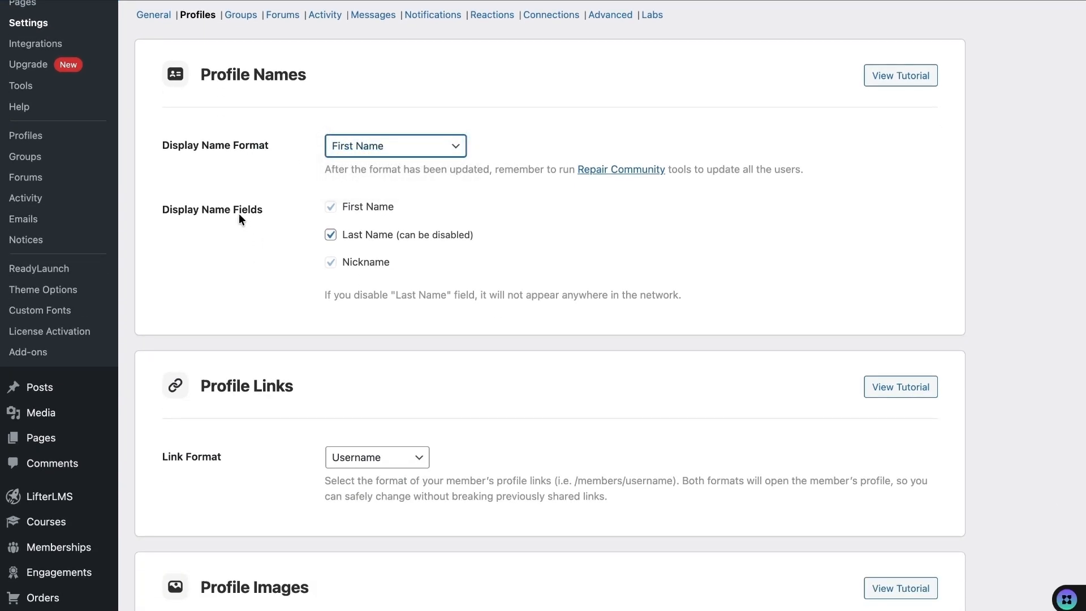
pyautogui.scroll(-3, 309, 285)
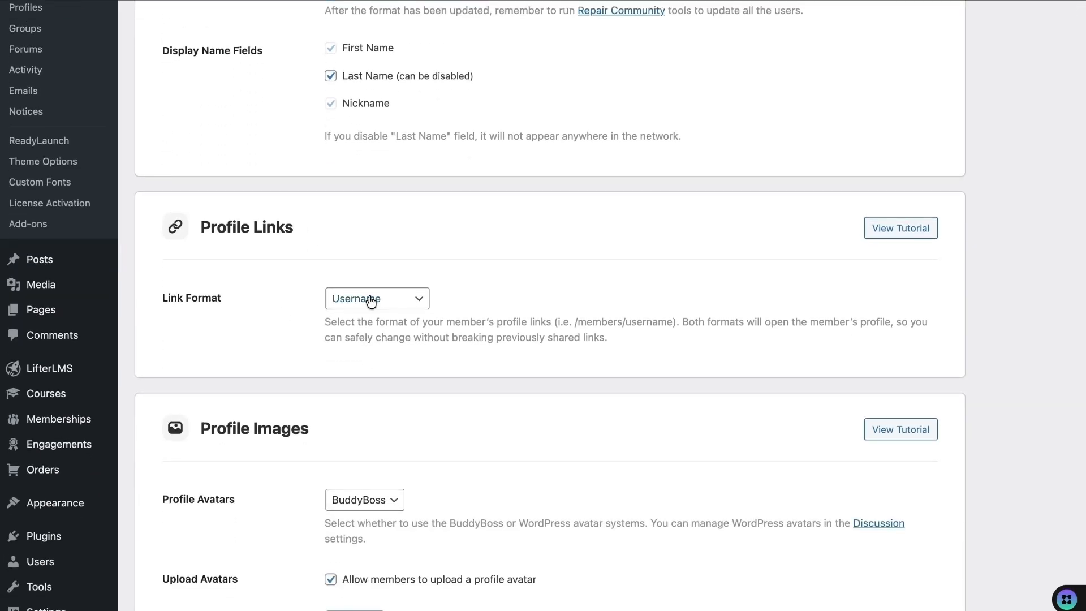
pyautogui.scroll(-3, 275, 347)
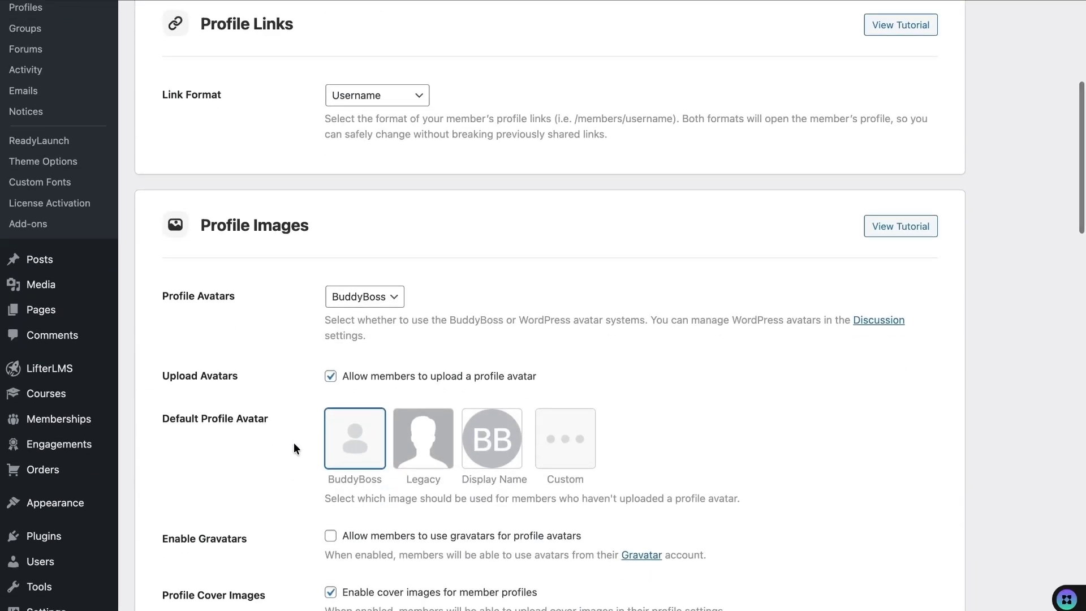
pyautogui.scroll(-10, 331, 442)
pyautogui.scroll(-4, 331, 442)
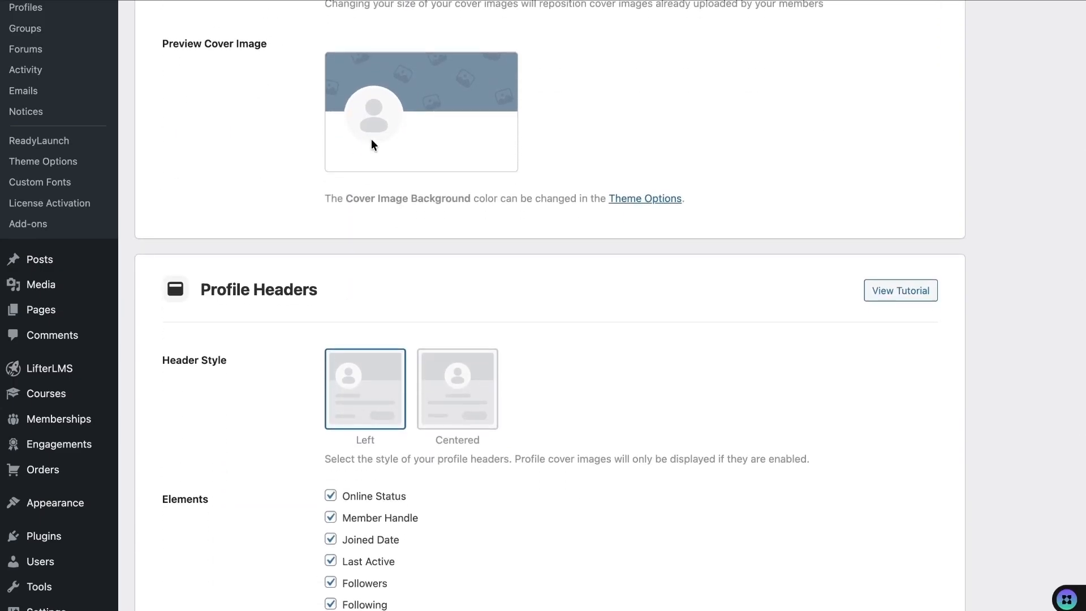
pyautogui.scroll(5, 337, 199)
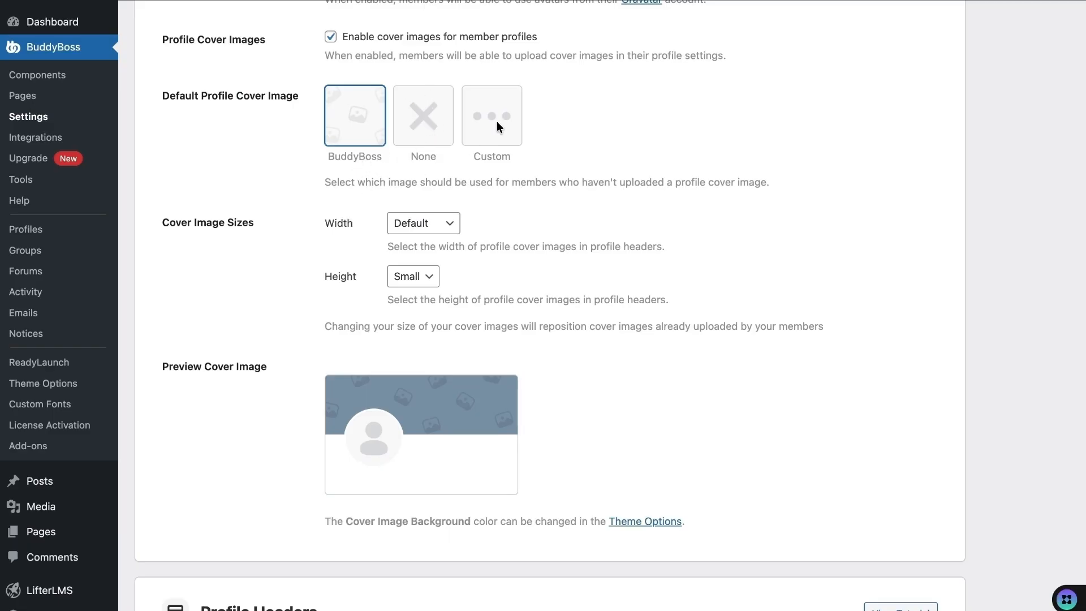
pyautogui.scroll(-12, 375, 423)
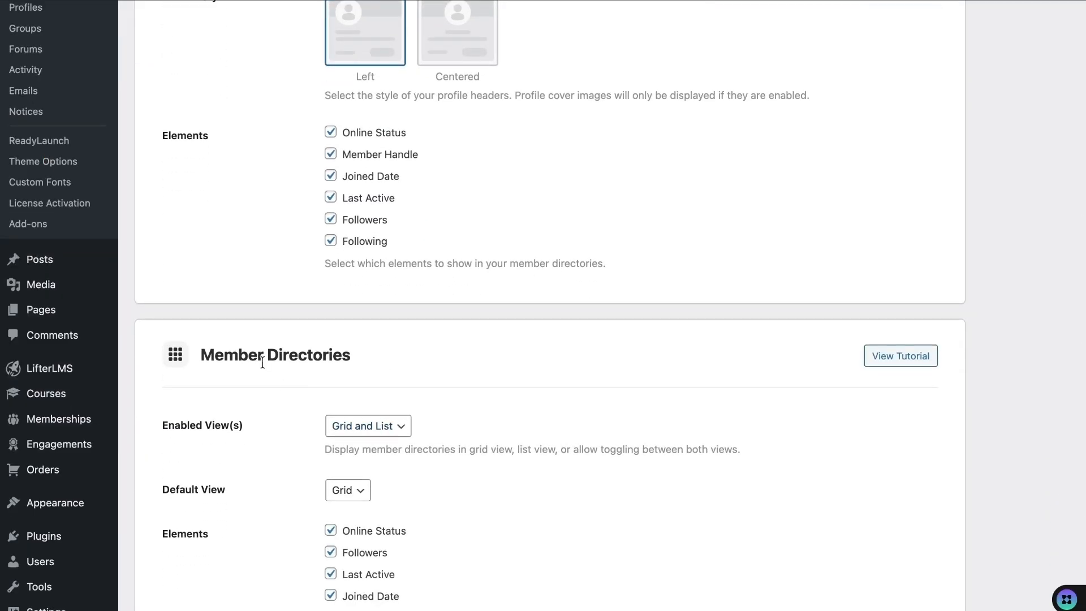
pyautogui.scroll(20, 262, 362)
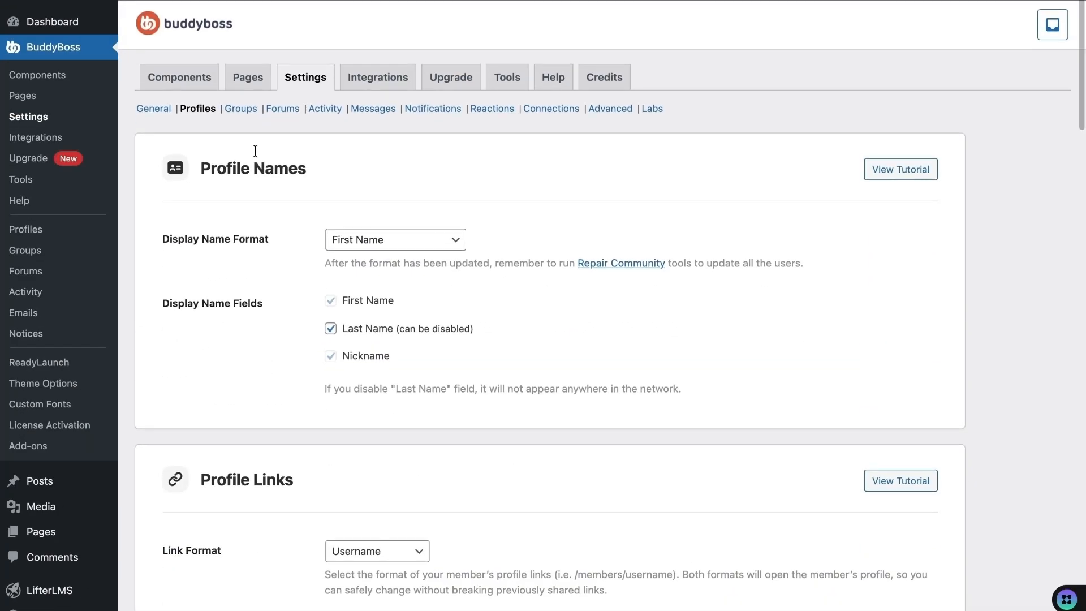
# - In Groups settings, uncheck 'Enable social group creation by all members' and save
pyautogui.click(239, 113)
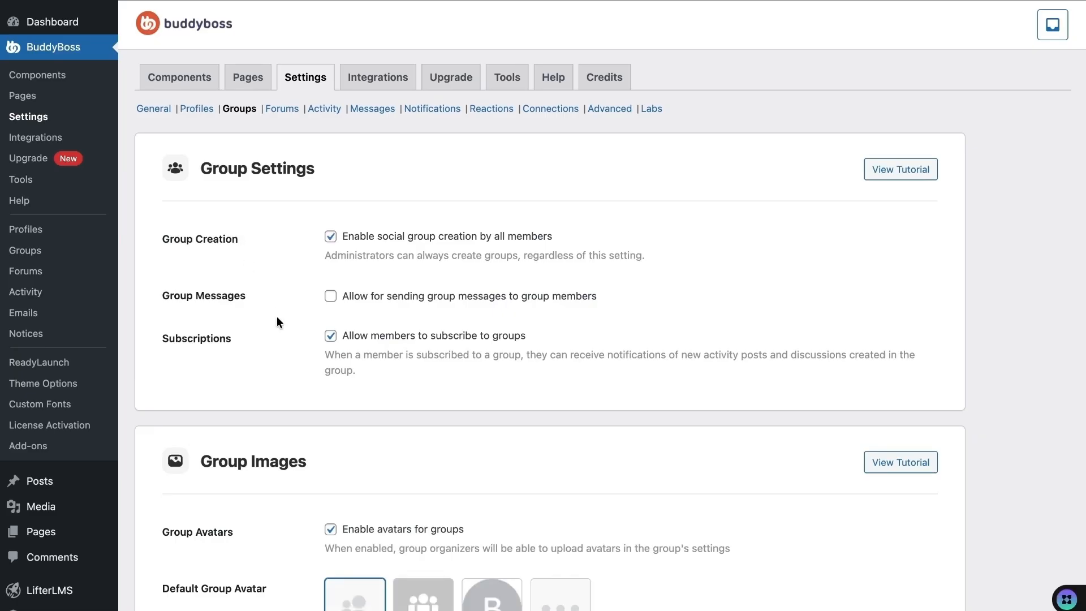
pyautogui.scroll(-1, 276, 317)
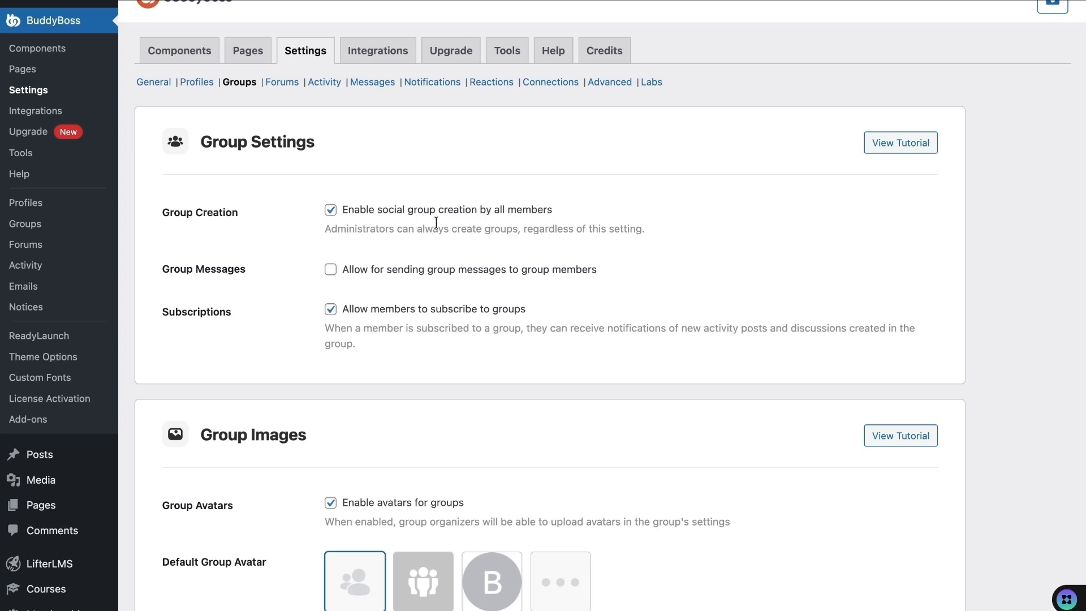
pyautogui.click(331, 211)
pyautogui.scroll(-5, 308, 271)
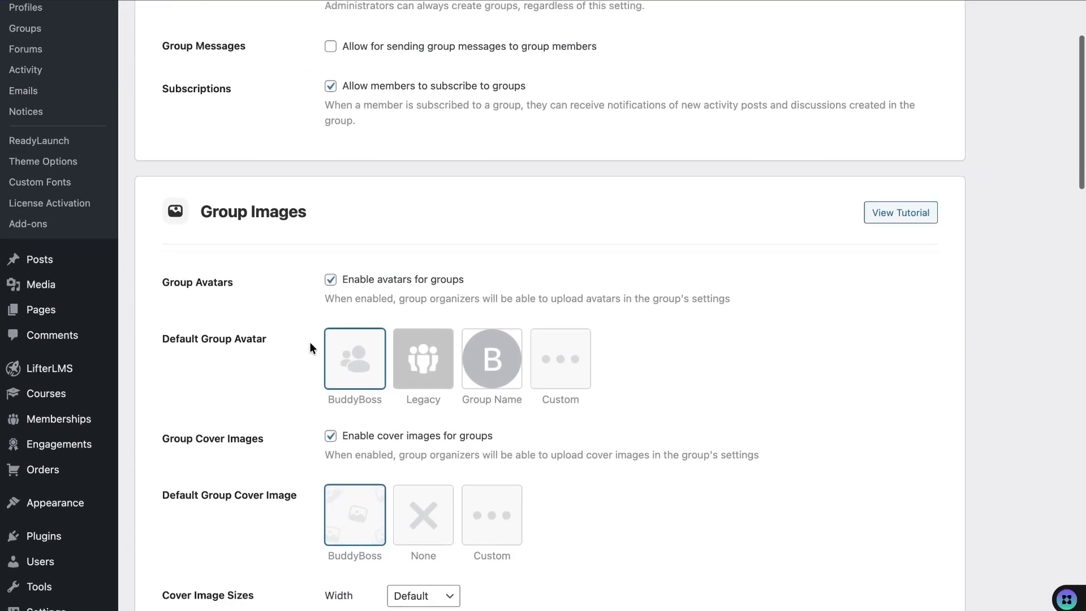
pyautogui.scroll(-3, 441, 318)
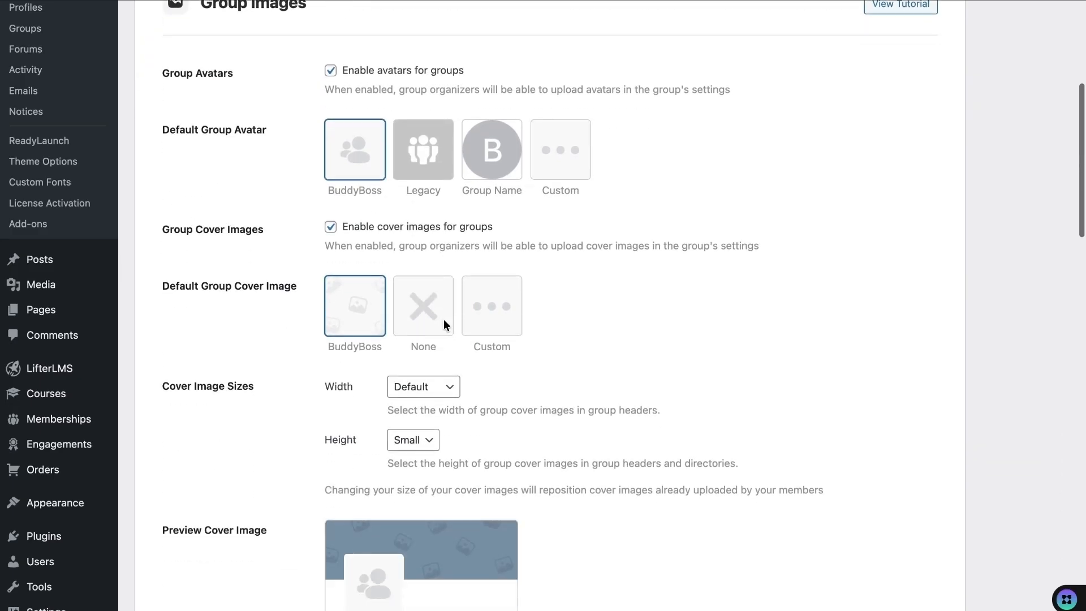
pyautogui.scroll(-9, 375, 401)
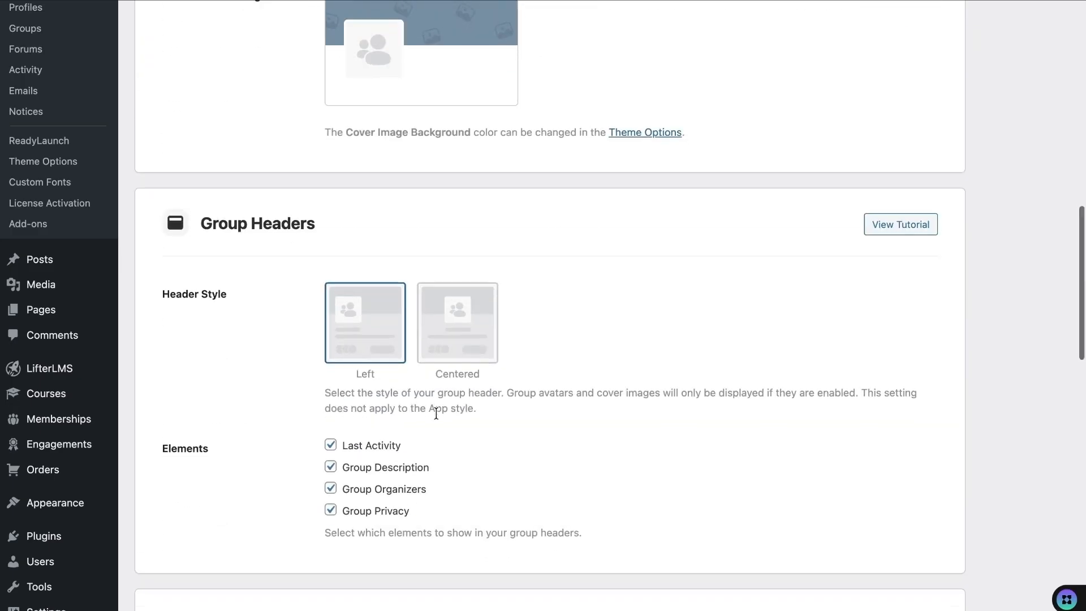
pyautogui.scroll(-3, 408, 413)
pyautogui.scroll(15, 581, 368)
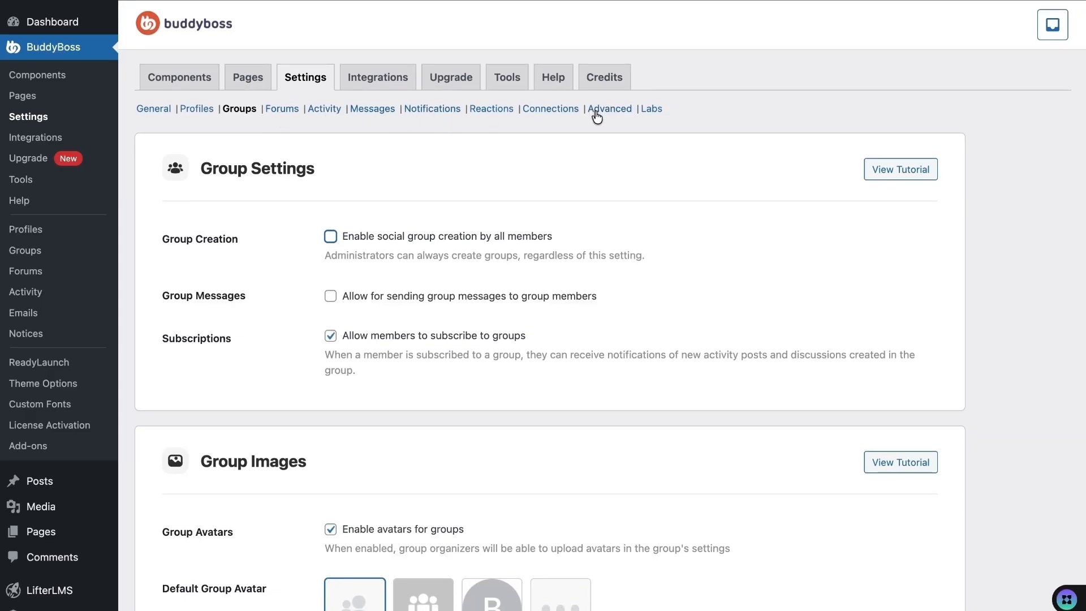
pyautogui.scroll(-20, 627, 340)
pyautogui.click(205, 580)
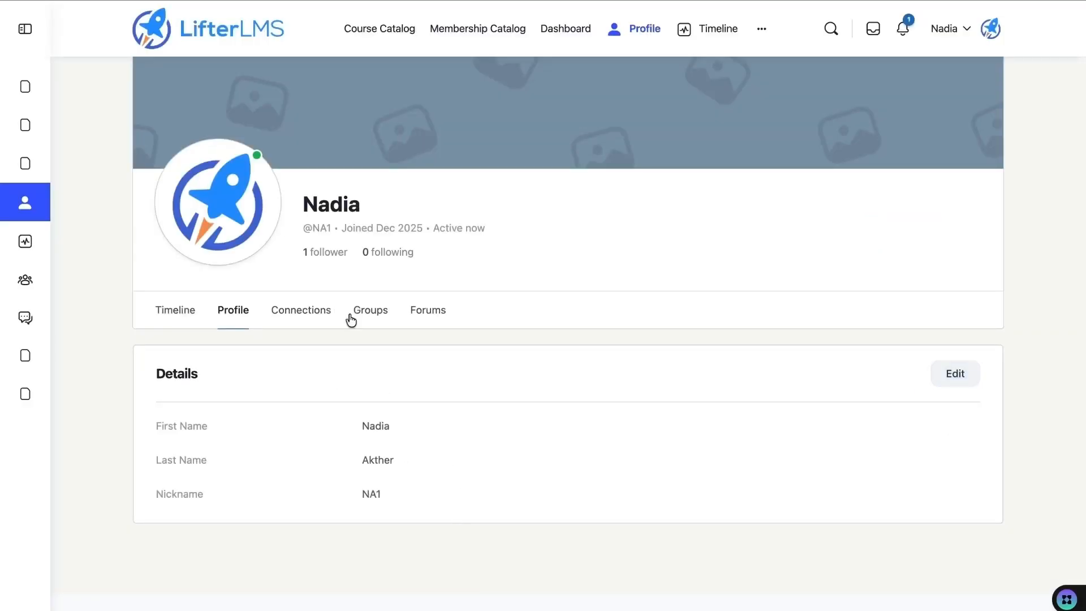
# - Review the profile's Connections tab, which lists one connected member
pyautogui.click(301, 317)
pyautogui.scroll(-3, 325, 431)
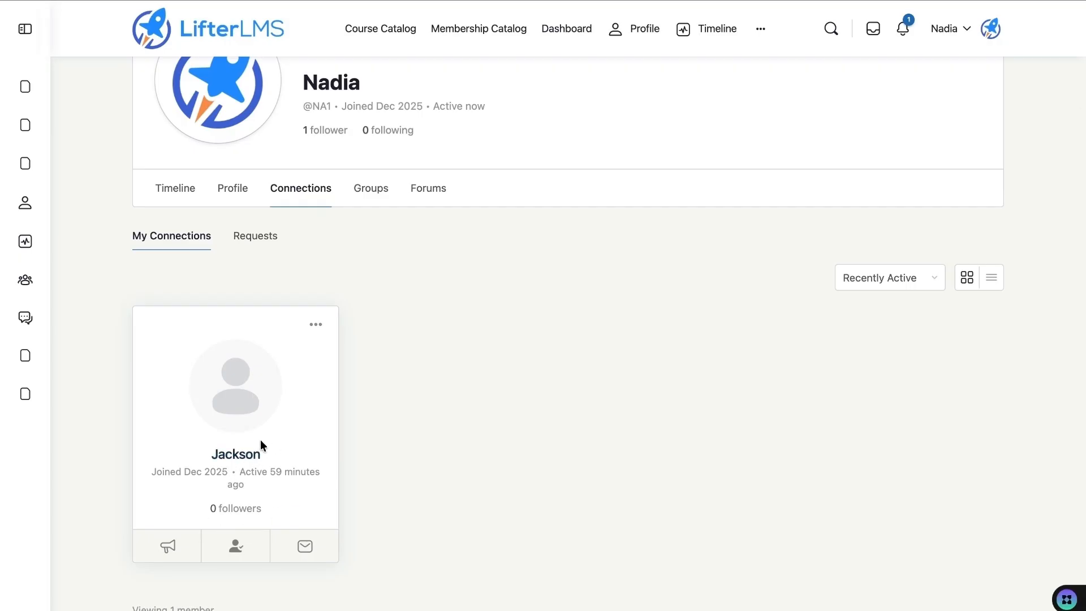
pyautogui.scroll(3, 273, 456)
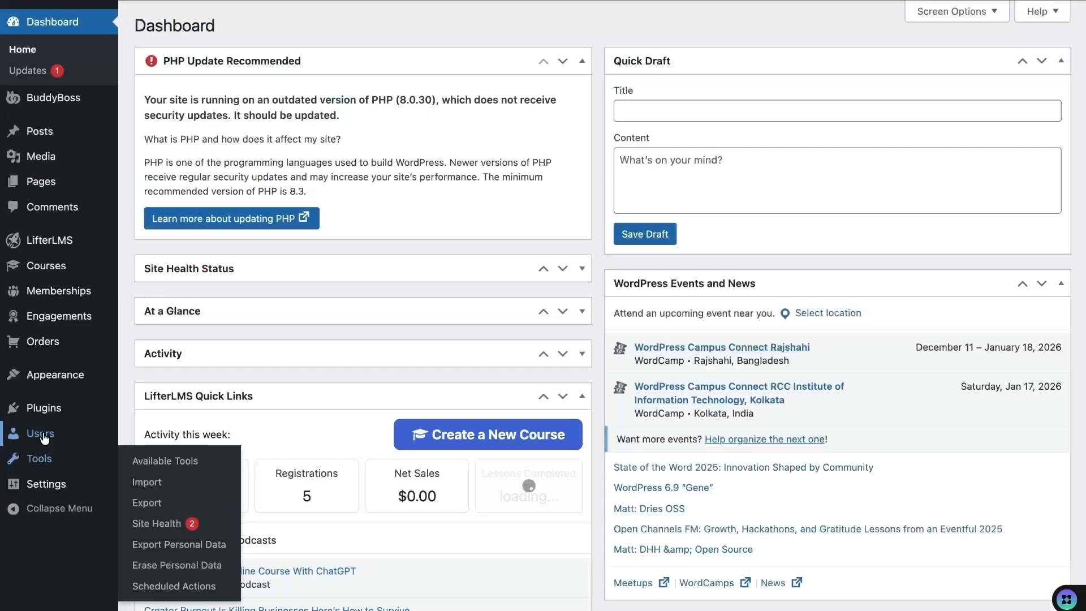
pyautogui.moveTo(40, 433)
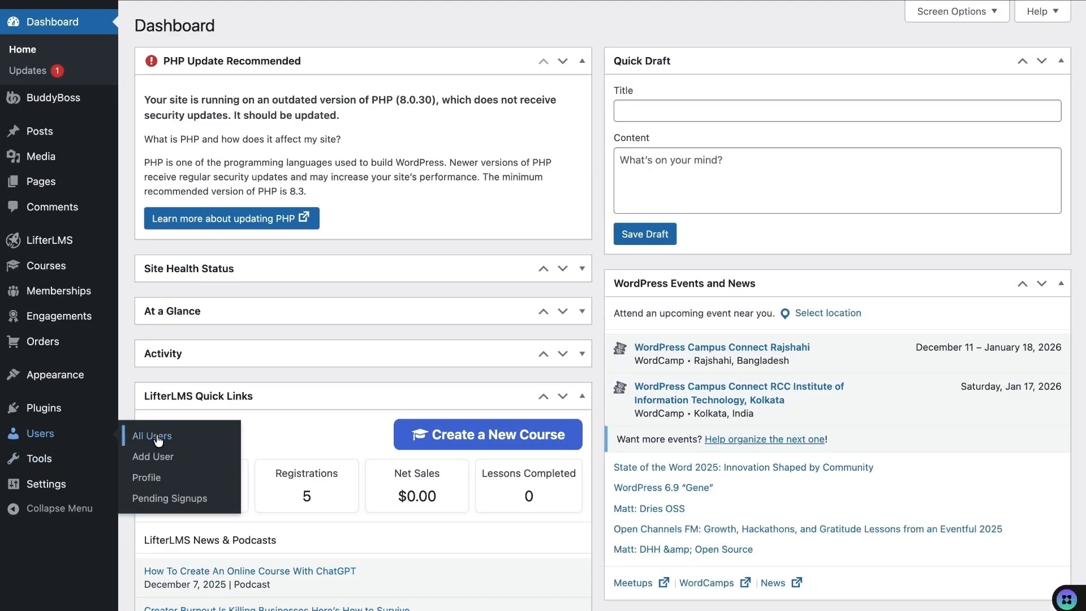
# - Switch to the subscriber user and open their profile's activity timeline
pyautogui.click(158, 441)
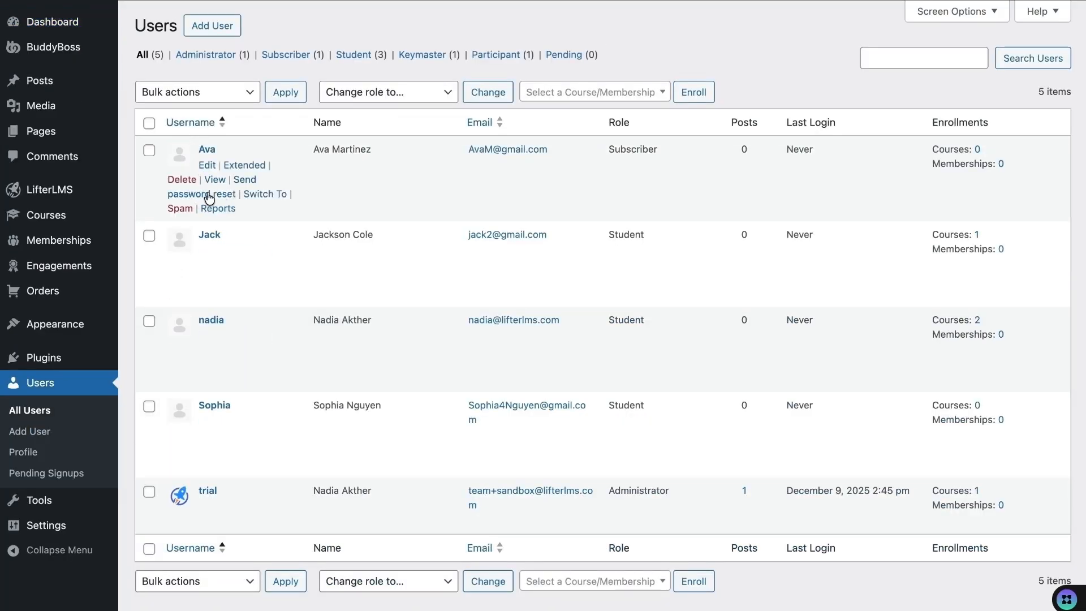
pyautogui.click(262, 194)
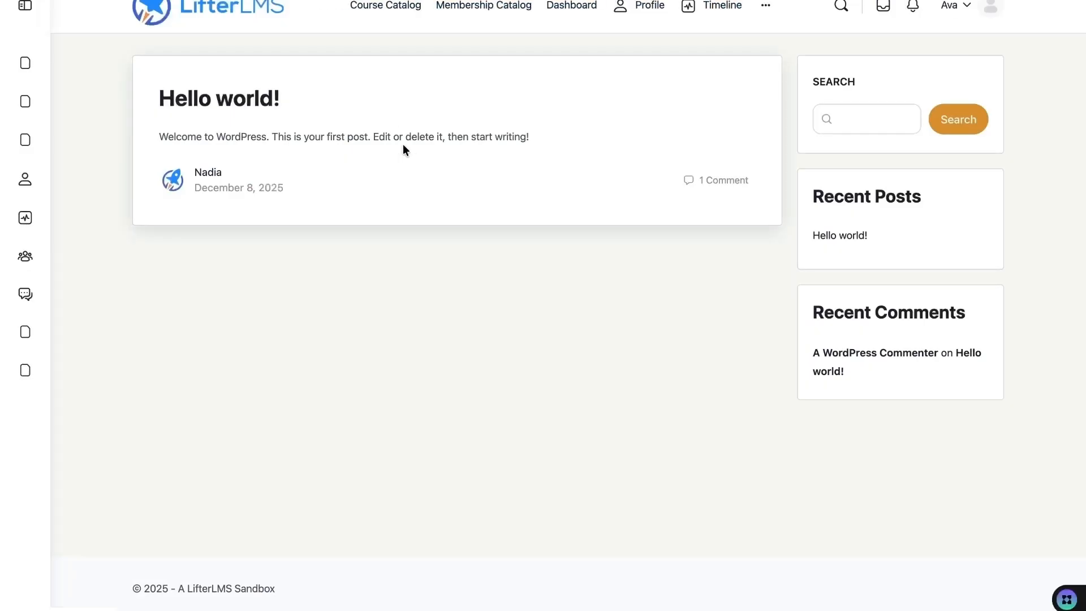
pyautogui.click(642, 18)
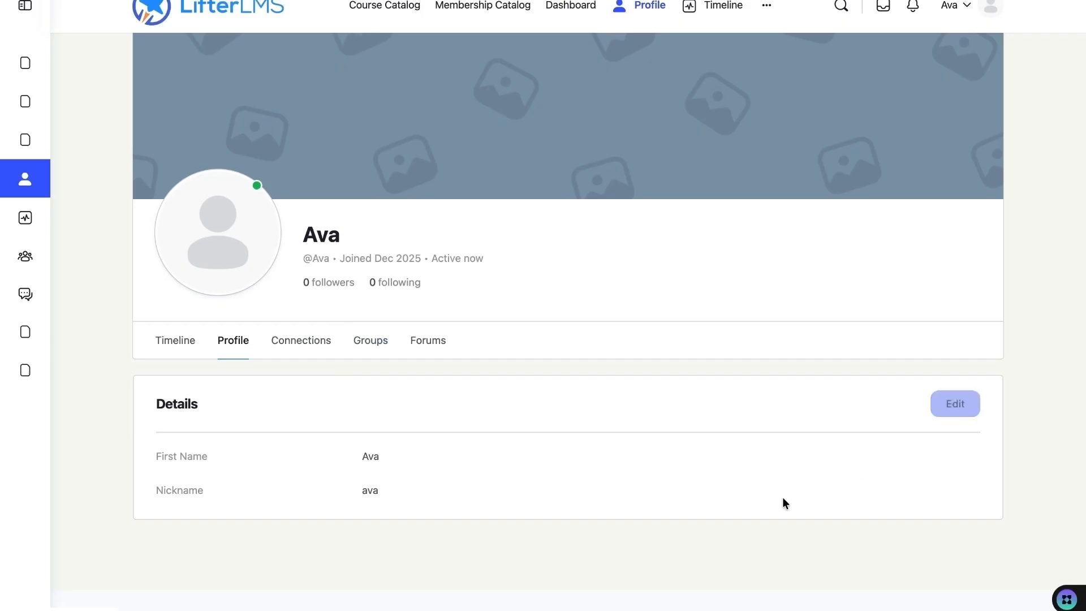
pyautogui.click(180, 342)
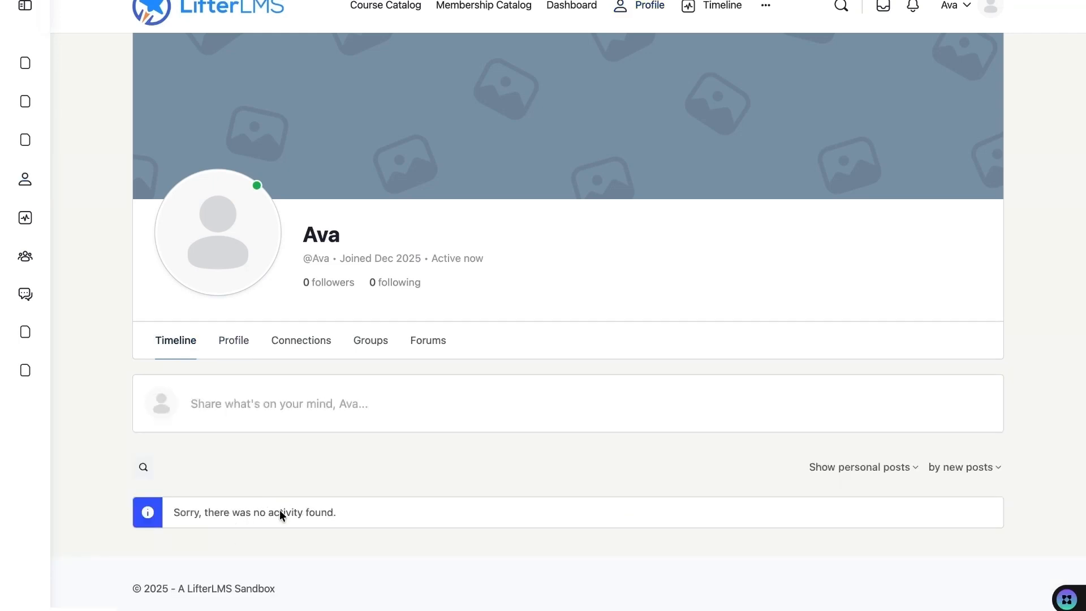
# - Publish a public 'Hi Guys!' update on the timeline, then view the member's connections
pyautogui.click(277, 407)
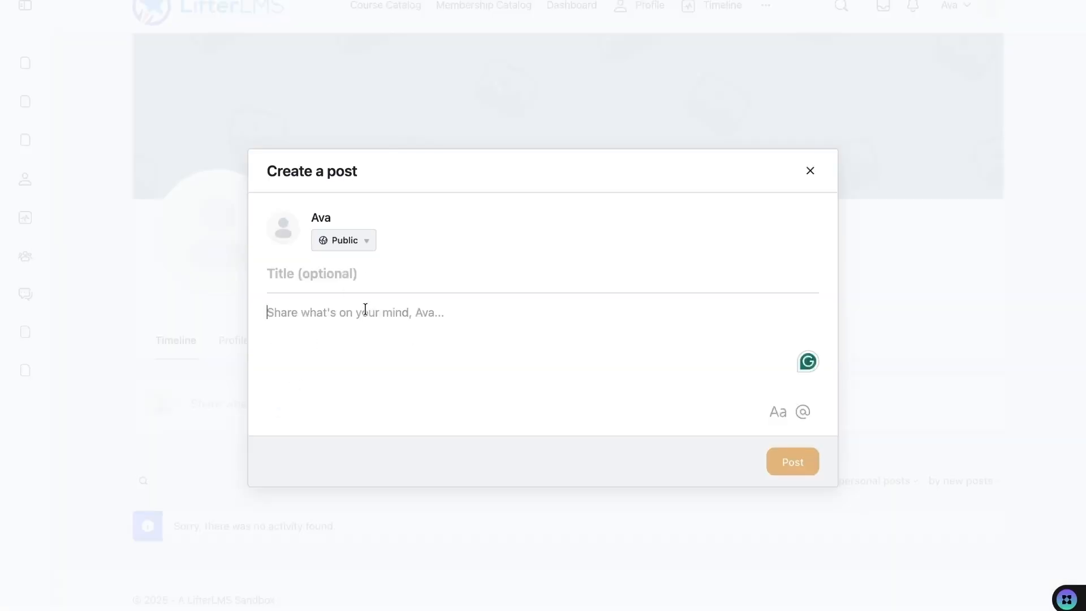
pyautogui.click(365, 243)
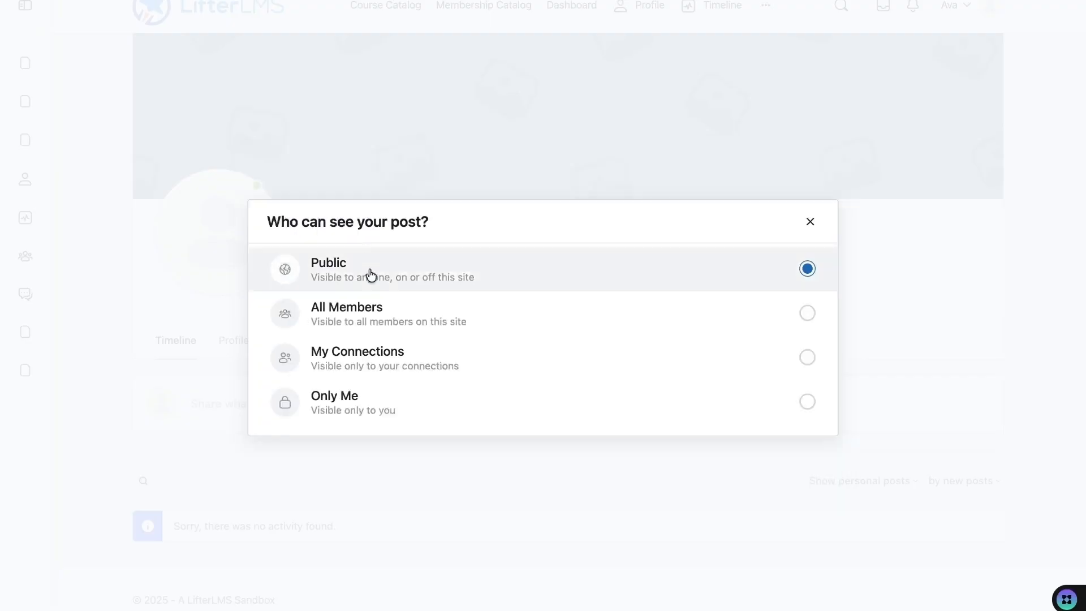
pyautogui.click(398, 272)
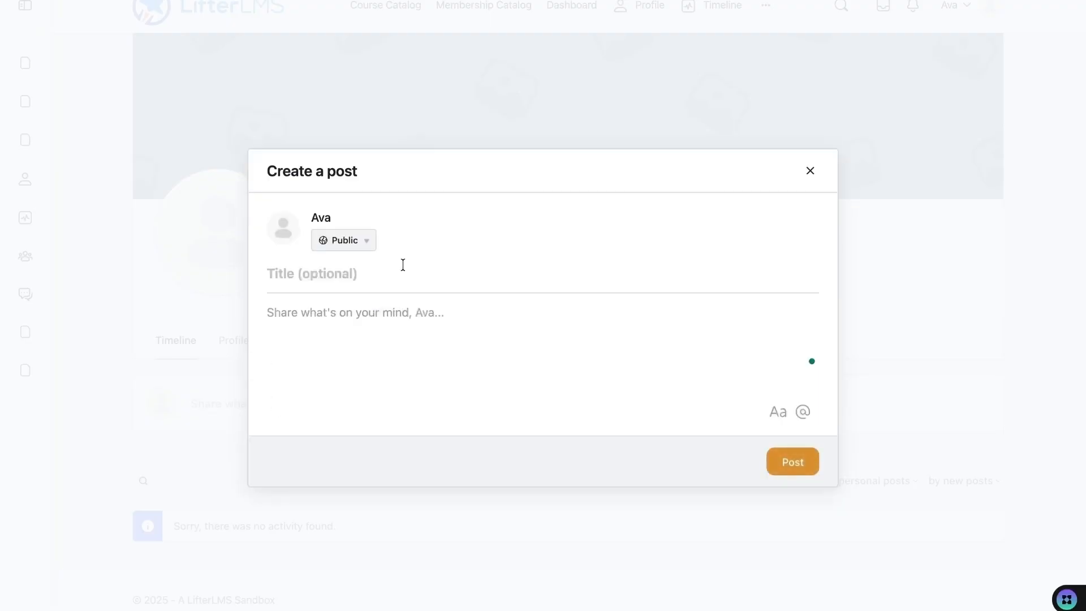
pyautogui.click(514, 314)
pyautogui.write('Hi Guys @')
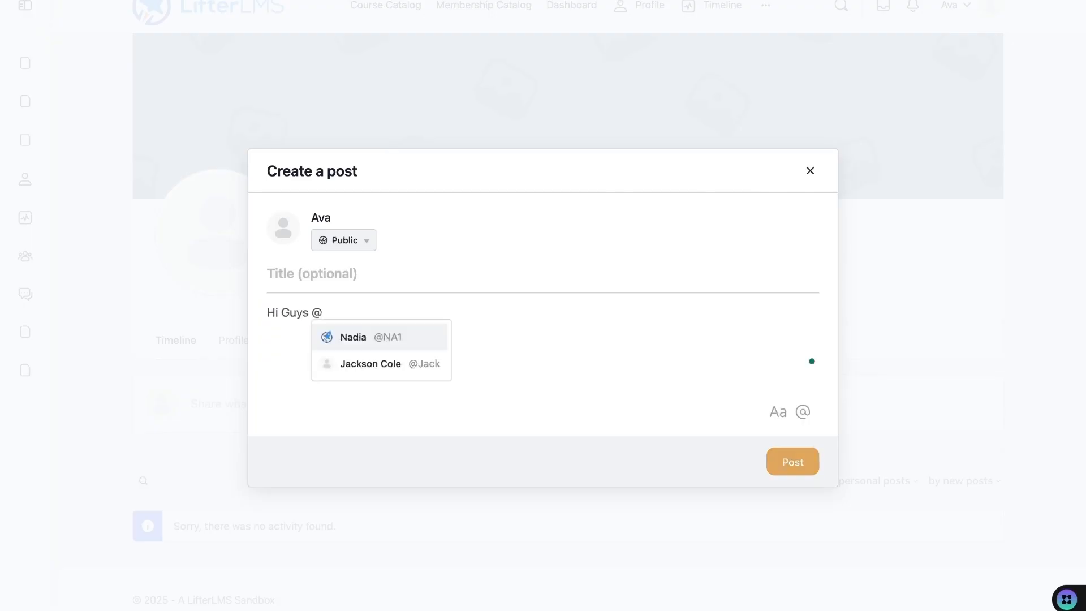
pyautogui.press('BackSpace')
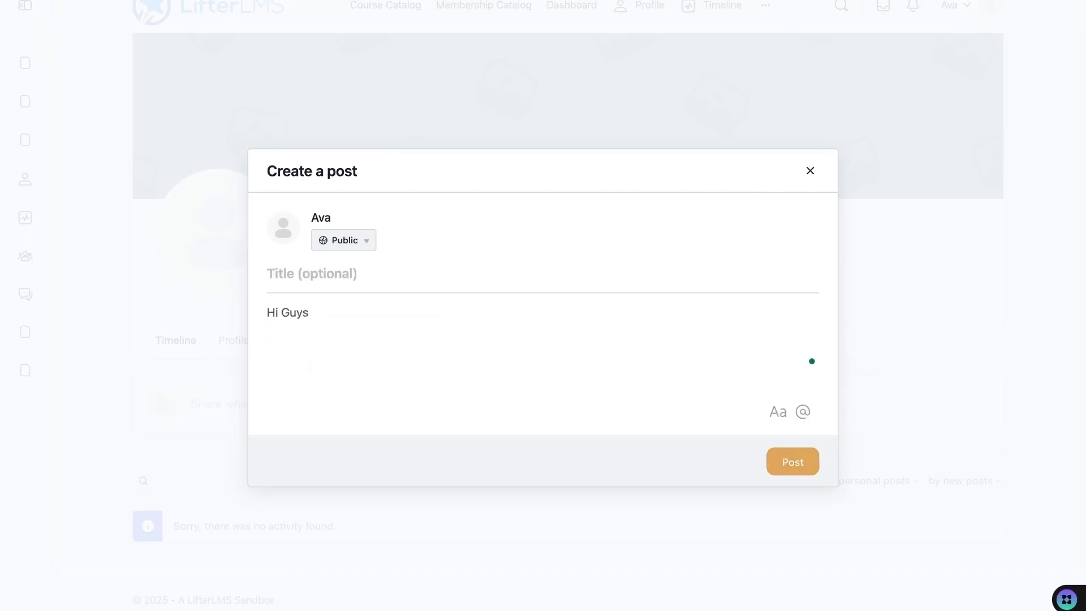
pyautogui.write('!')
pyautogui.click(792, 461)
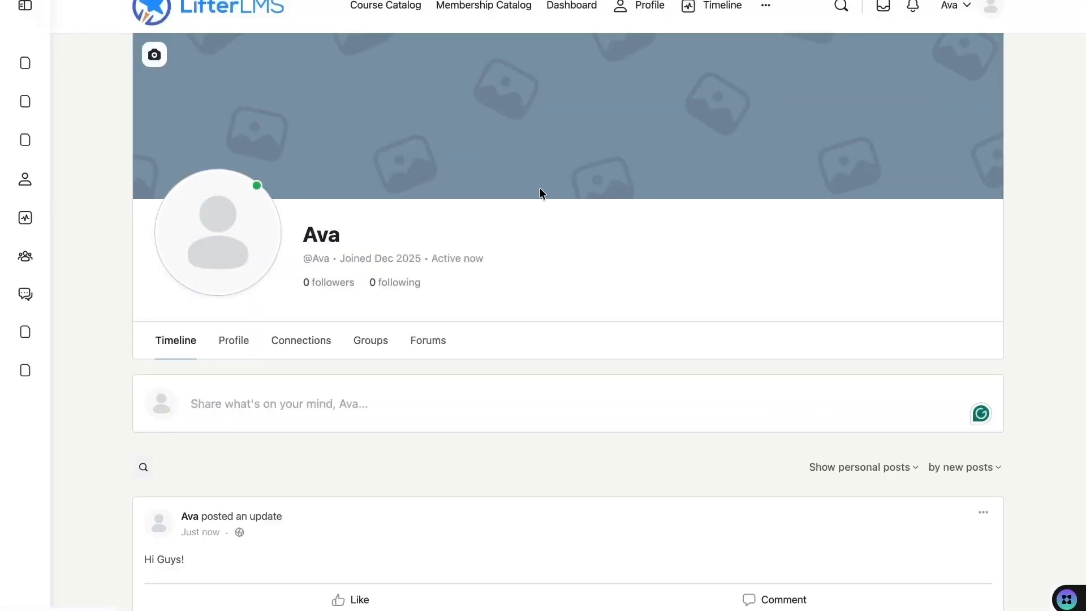
pyautogui.scroll(-1, 609, 328)
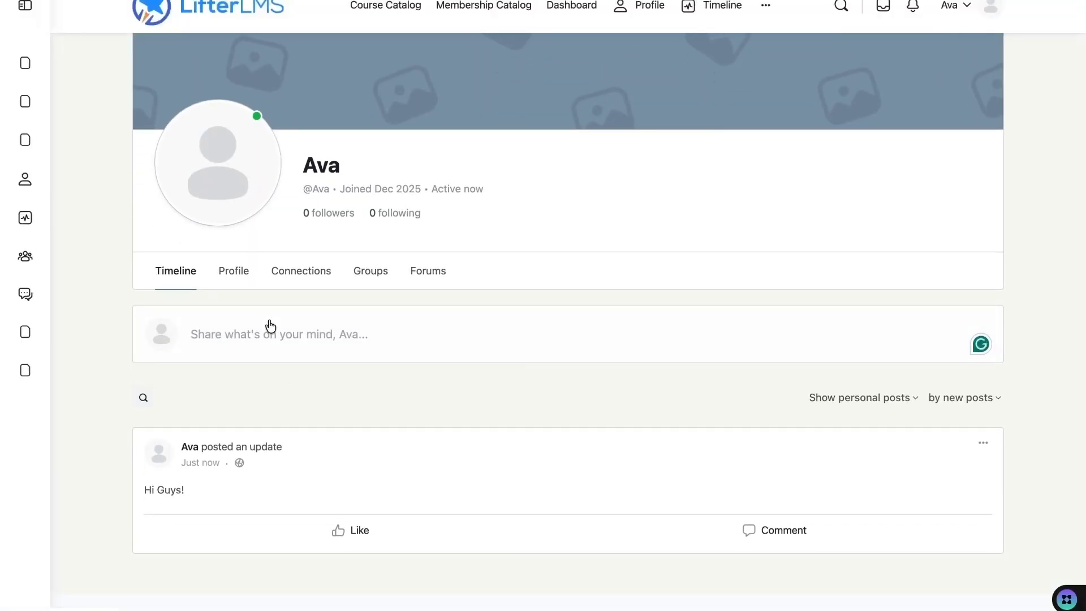
pyautogui.click(315, 270)
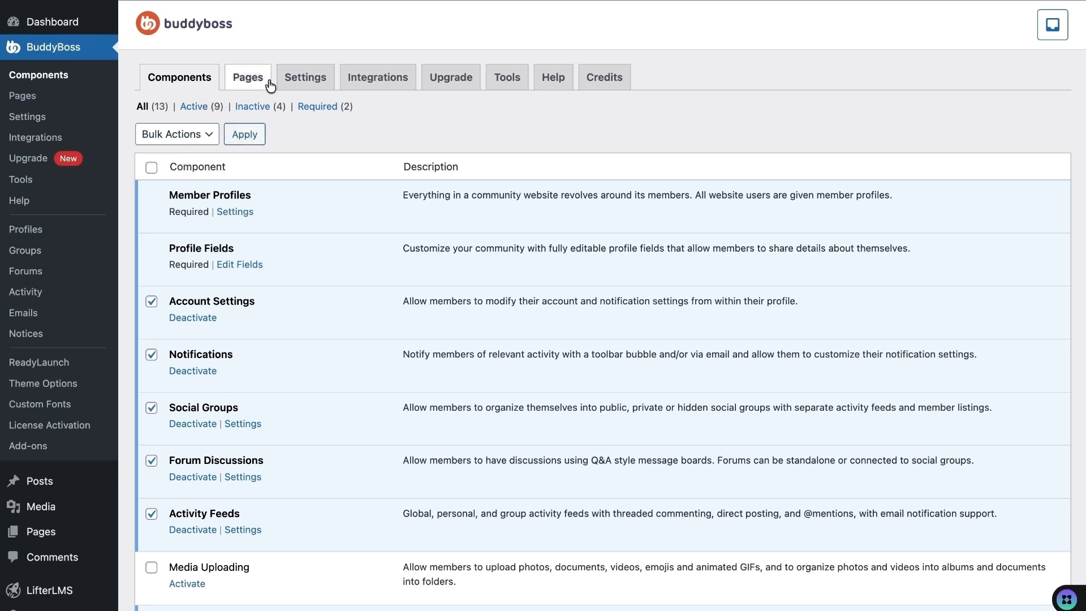
# - Review the BuddyBoss Pages tab mapping Members, Groups, Forums and News Feed pages
pyautogui.click(252, 82)
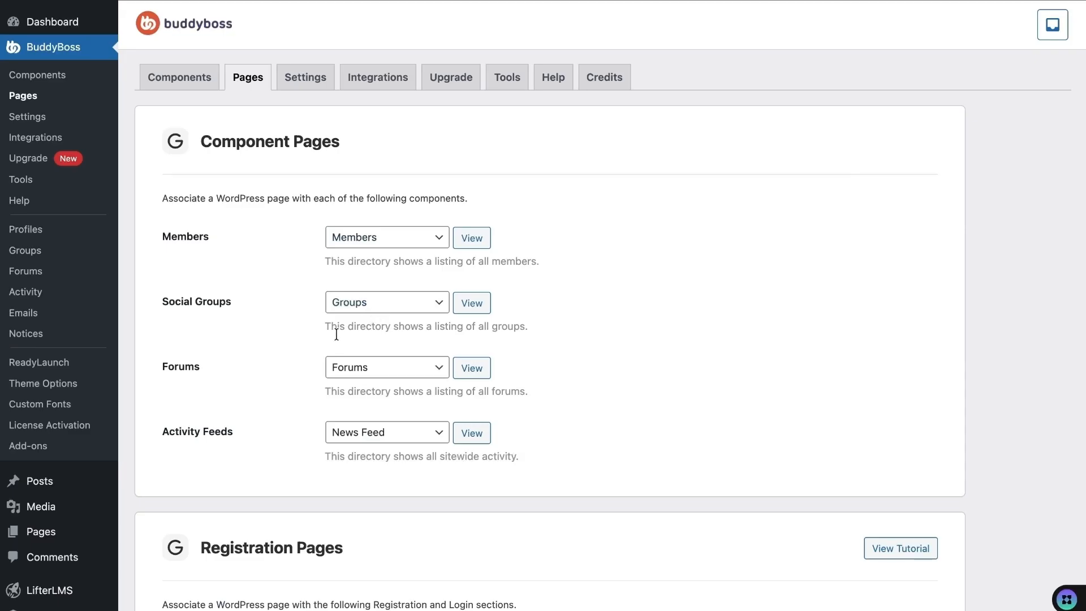
pyautogui.scroll(-3, 283, 378)
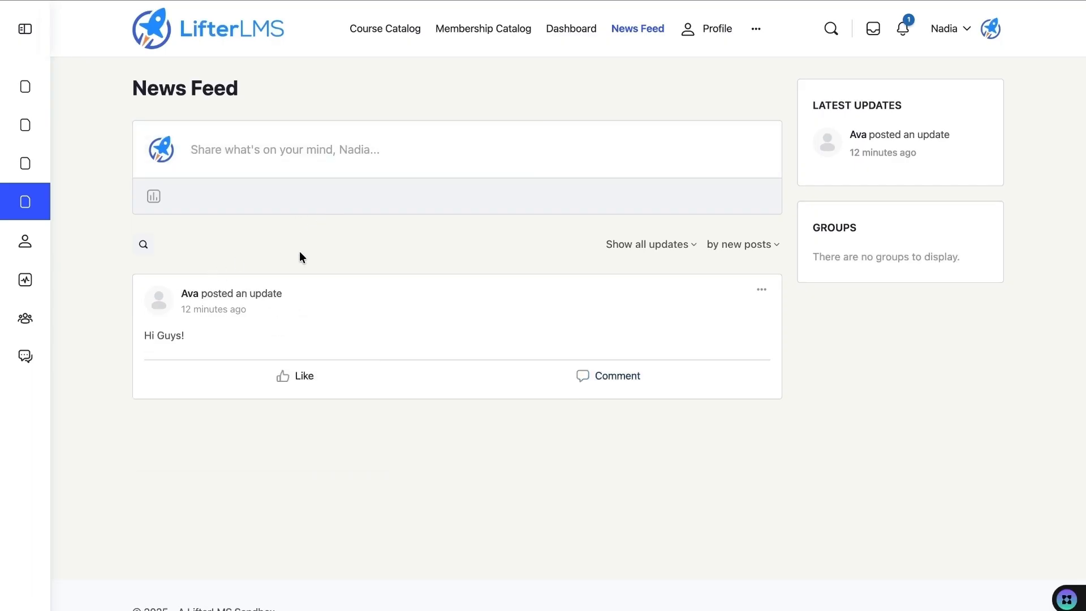
# - Like the member's Hi Guys! post and open their full profile
pyautogui.click(301, 377)
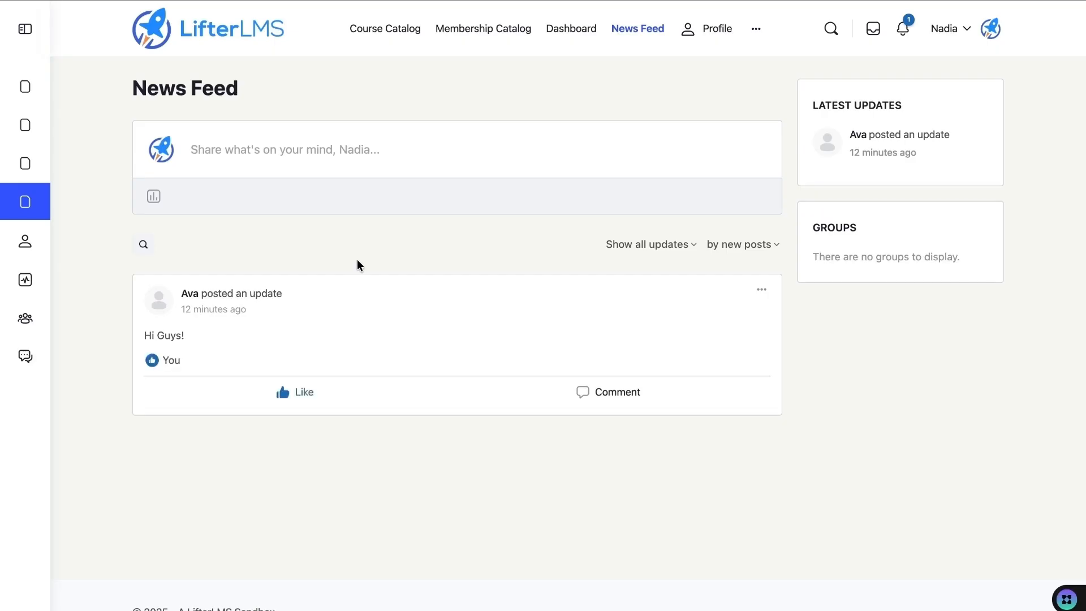
pyautogui.moveTo(189, 297)
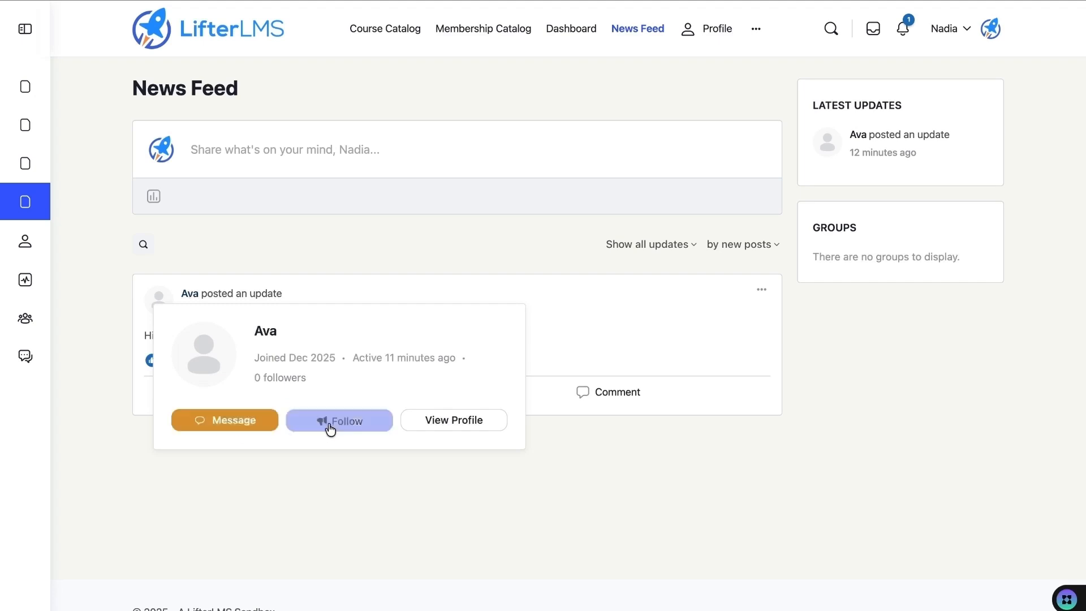
pyautogui.click(424, 425)
# - Switch to the member's account and check their notifications from the News Feed
pyautogui.click(85, 14)
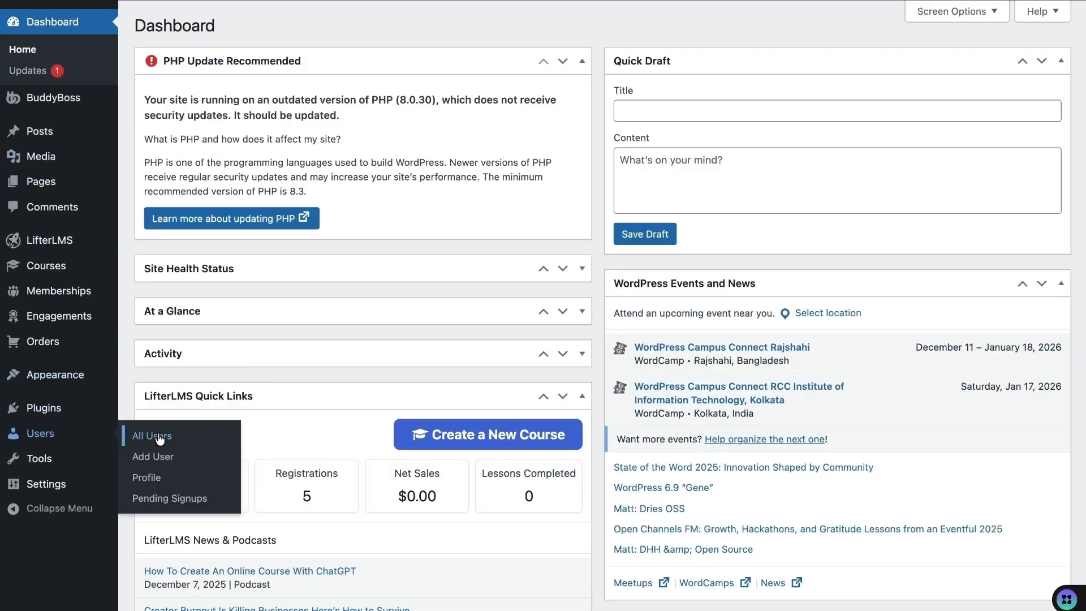
pyautogui.click(158, 437)
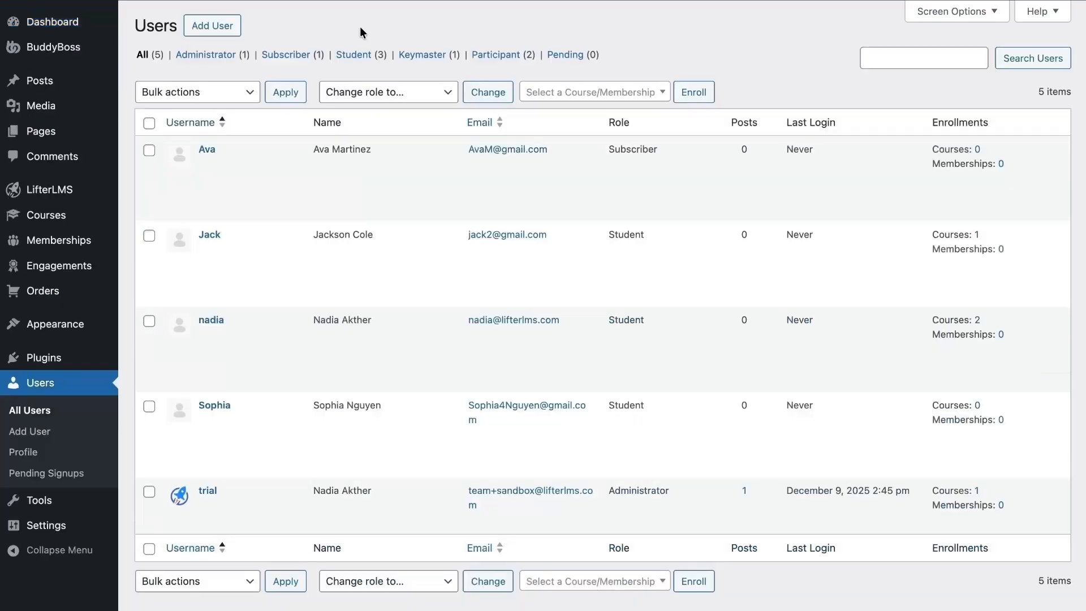
pyautogui.click(265, 195)
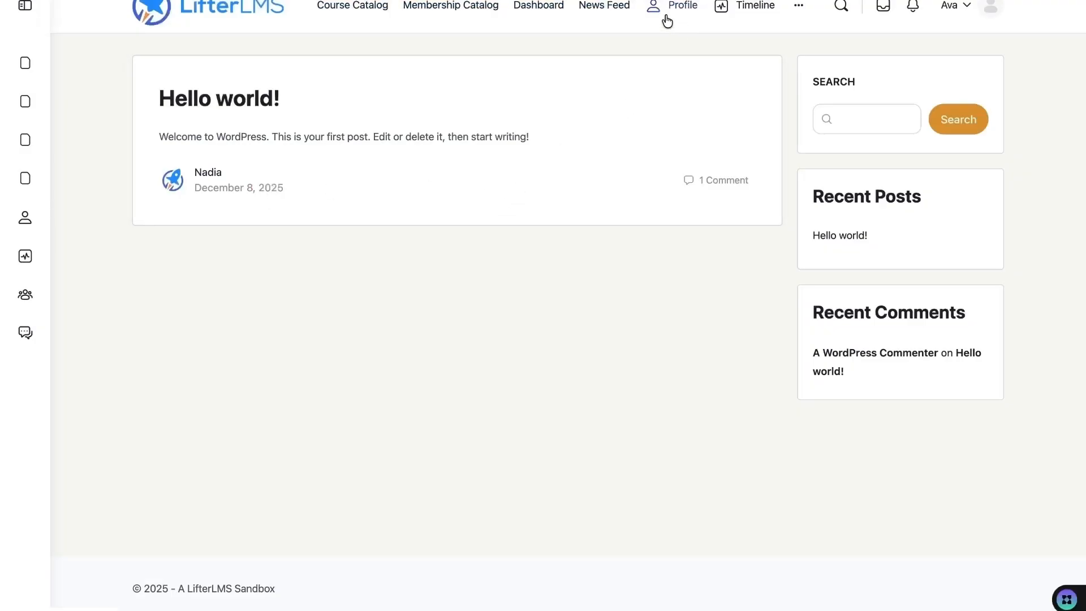
pyautogui.click(599, 7)
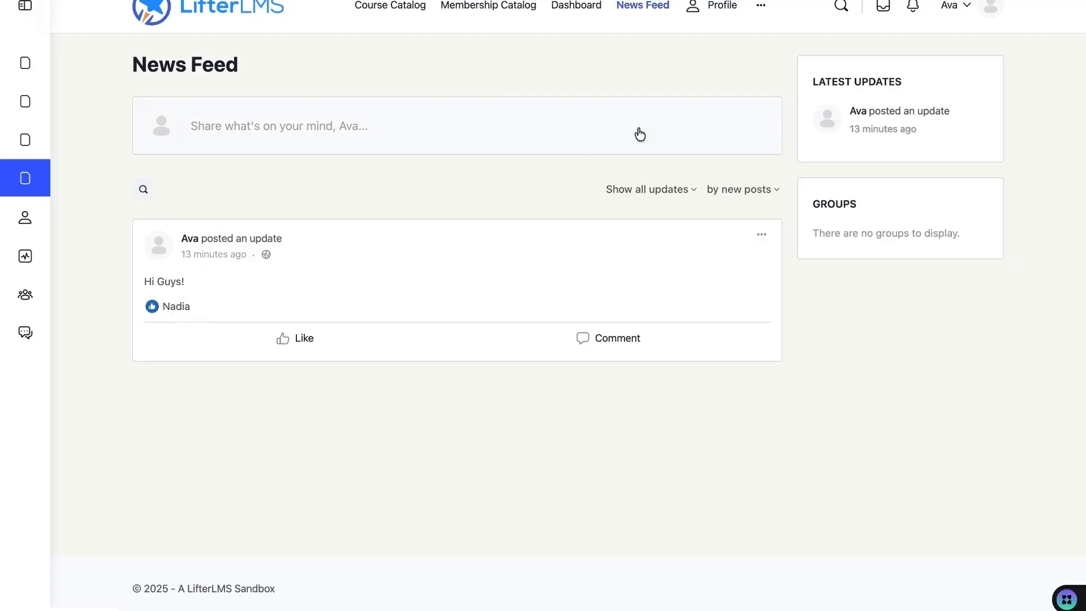
pyautogui.click(912, 7)
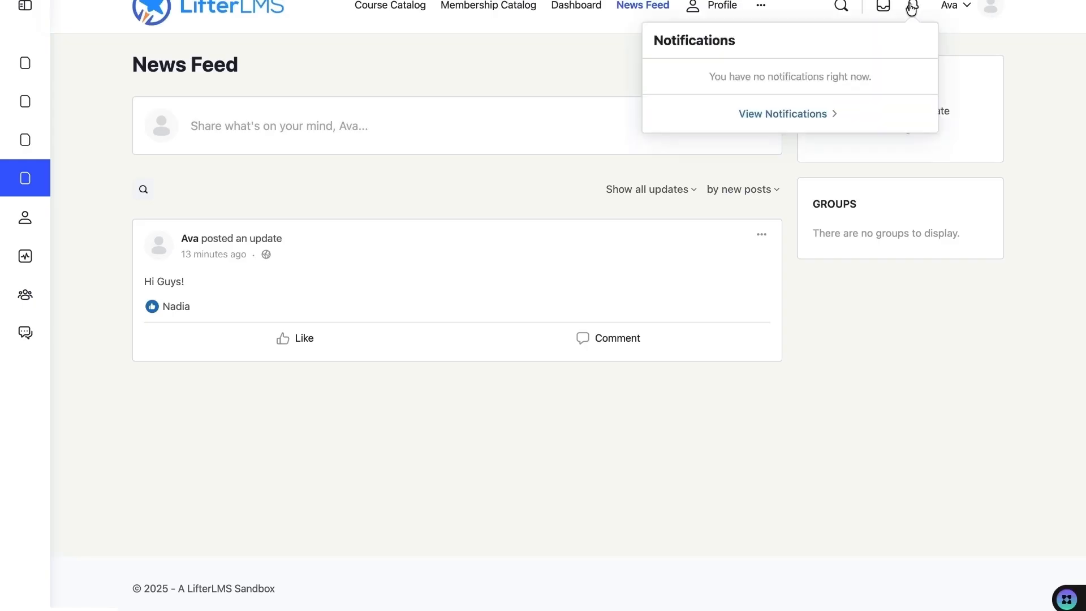
pyautogui.click(609, 59)
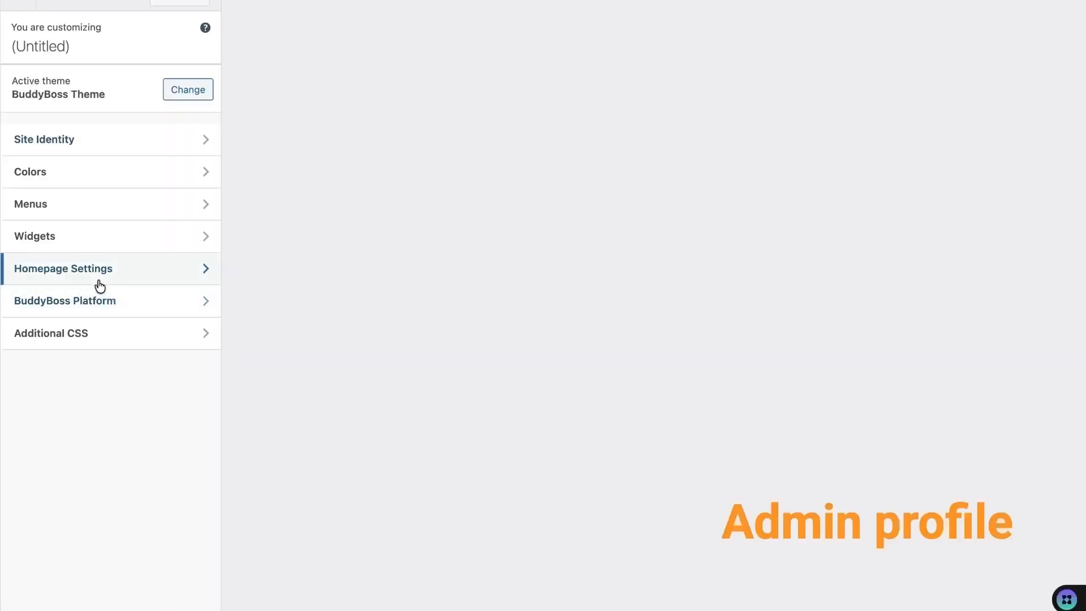
# - Add a (BB) Members block to the Activity → Directory Left widget area
pyautogui.click(75, 242)
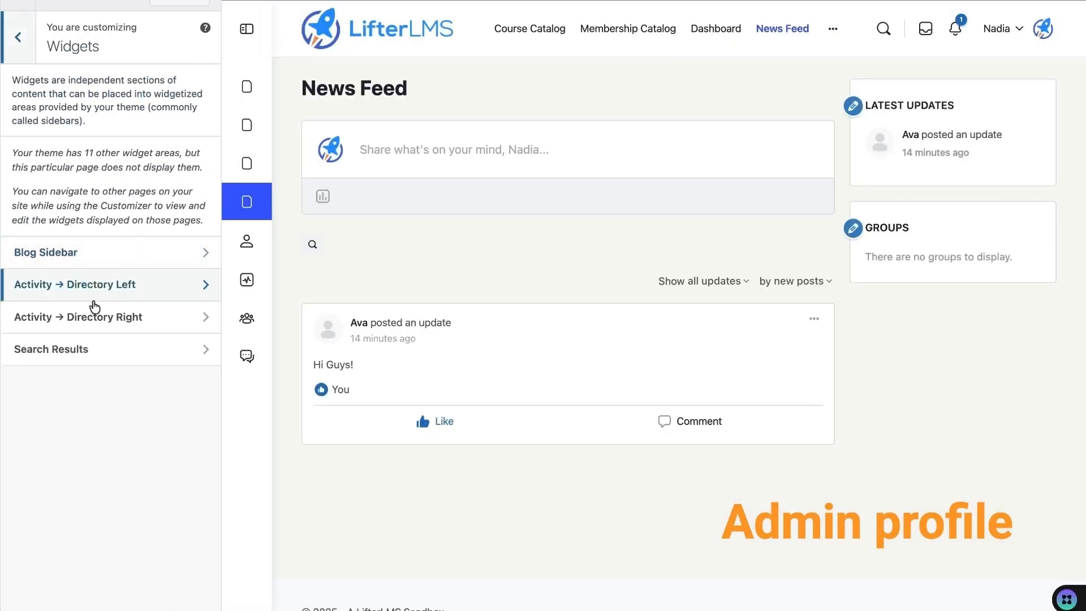
pyautogui.click(127, 289)
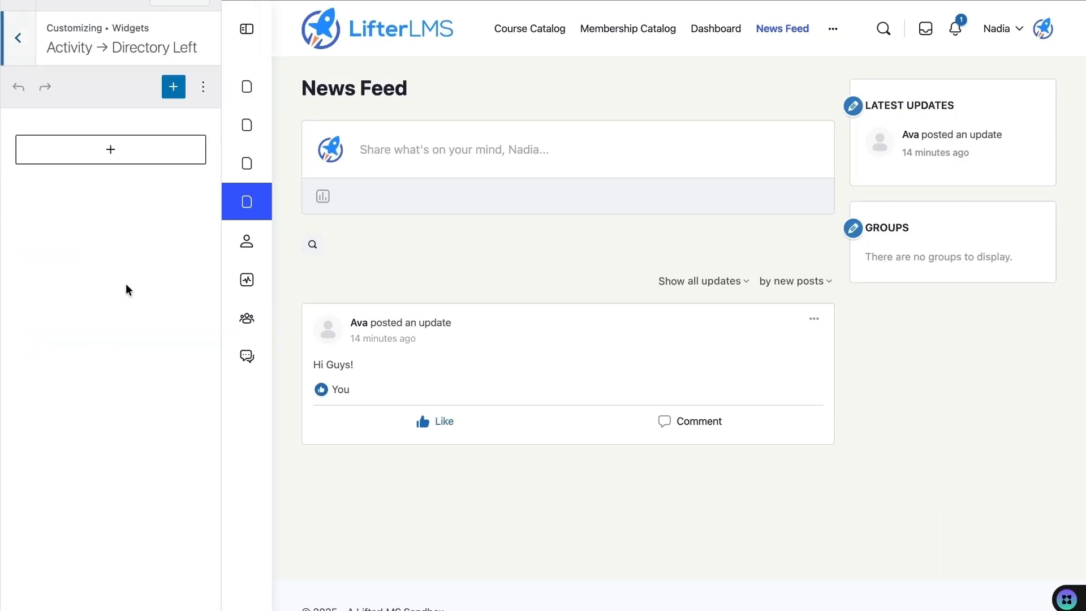
pyautogui.click(101, 152)
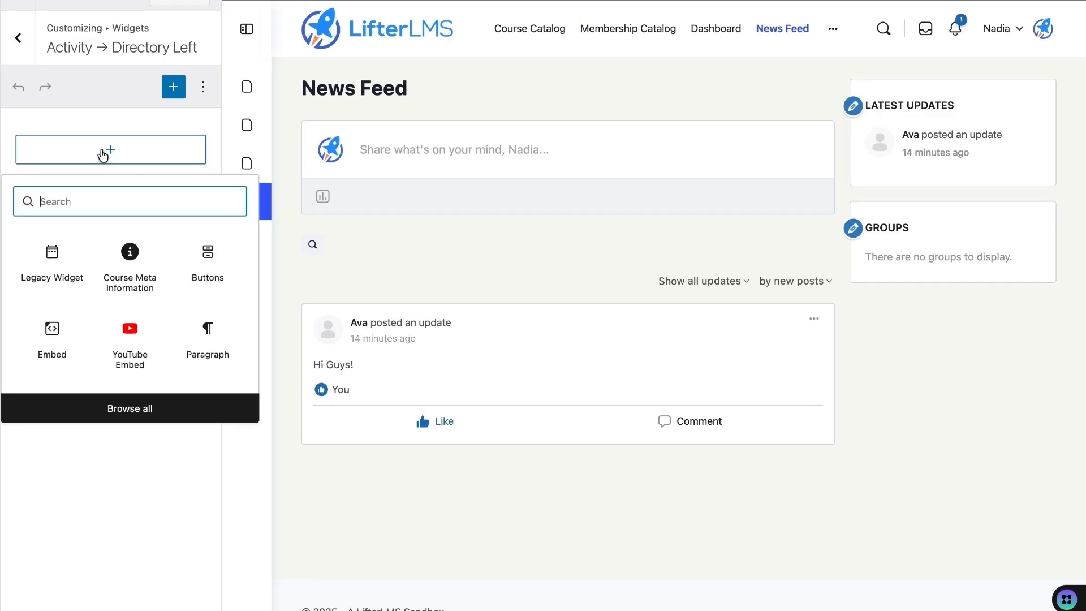
pyautogui.write('BB')
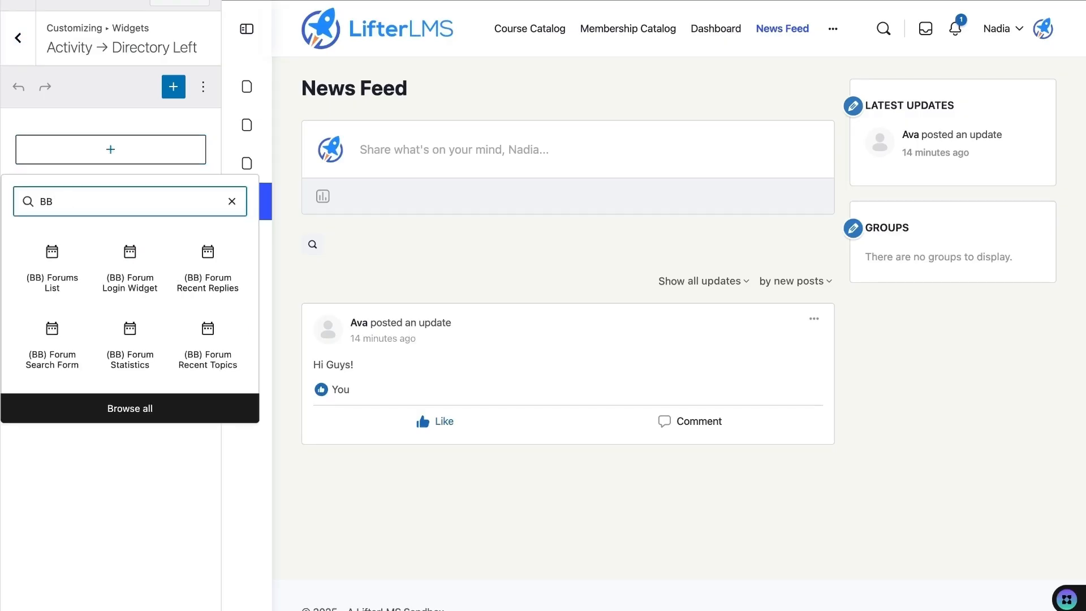
pyautogui.write(' Member')
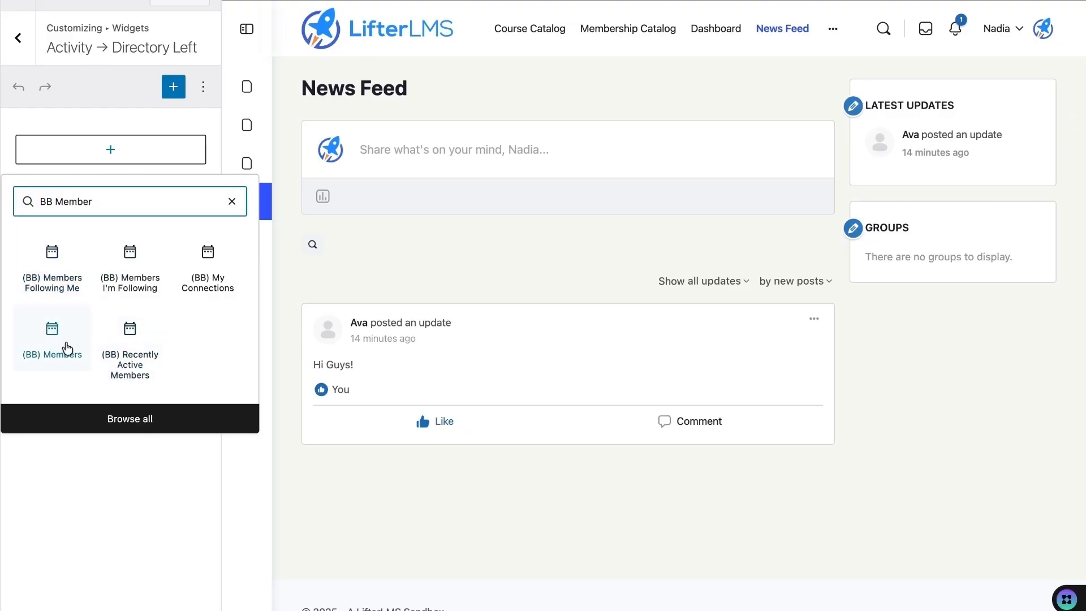
pyautogui.click(50, 337)
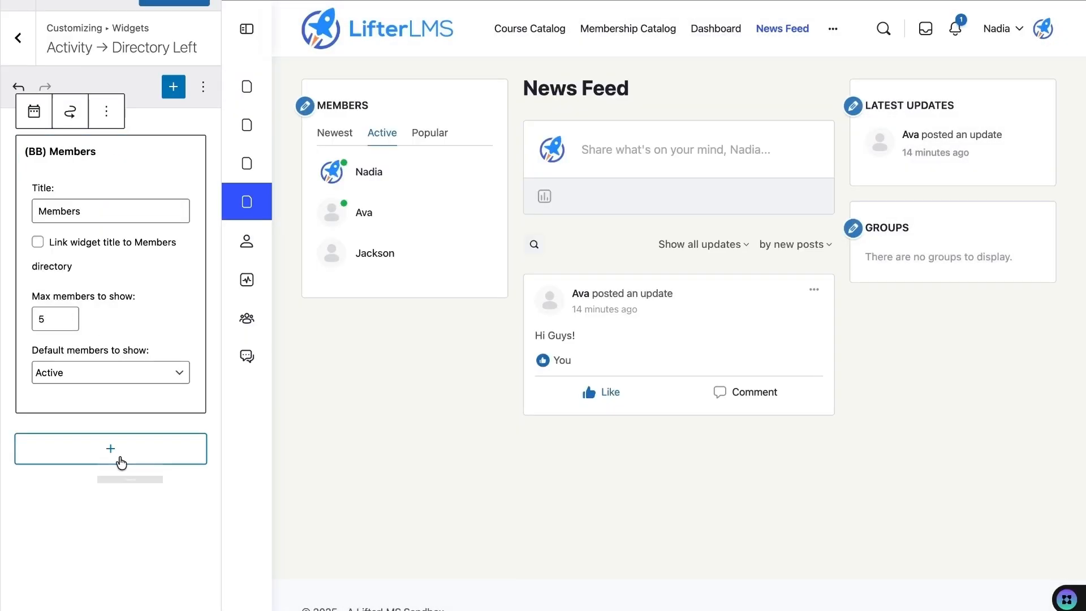
# - Add a (BB) My Connections block below it, preview, and exit to the live News Feed
pyautogui.click(116, 457)
pyautogui.write('BB Mem')
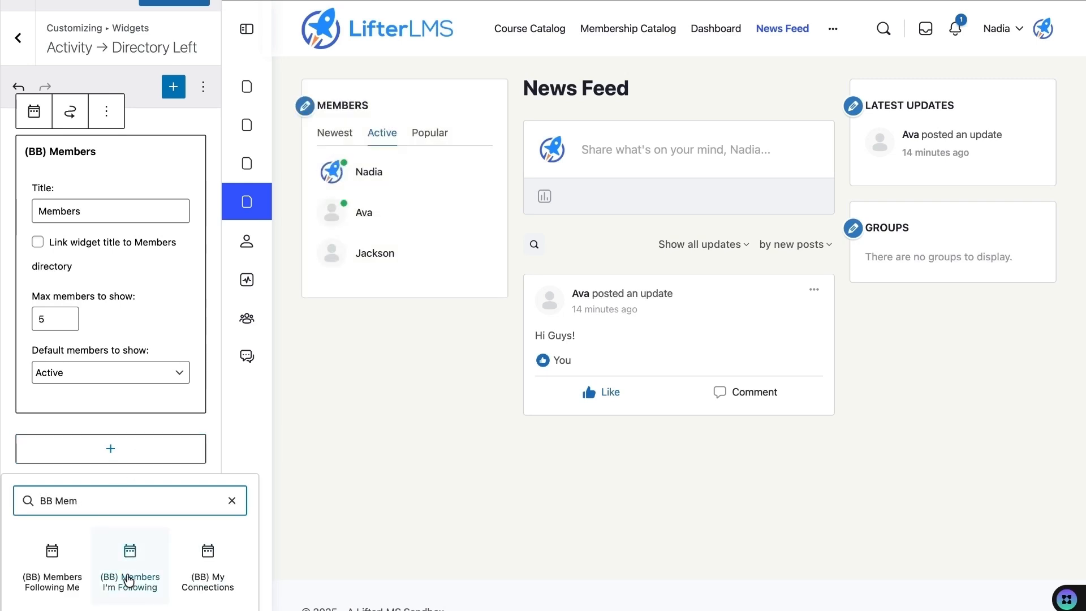
pyautogui.click(215, 577)
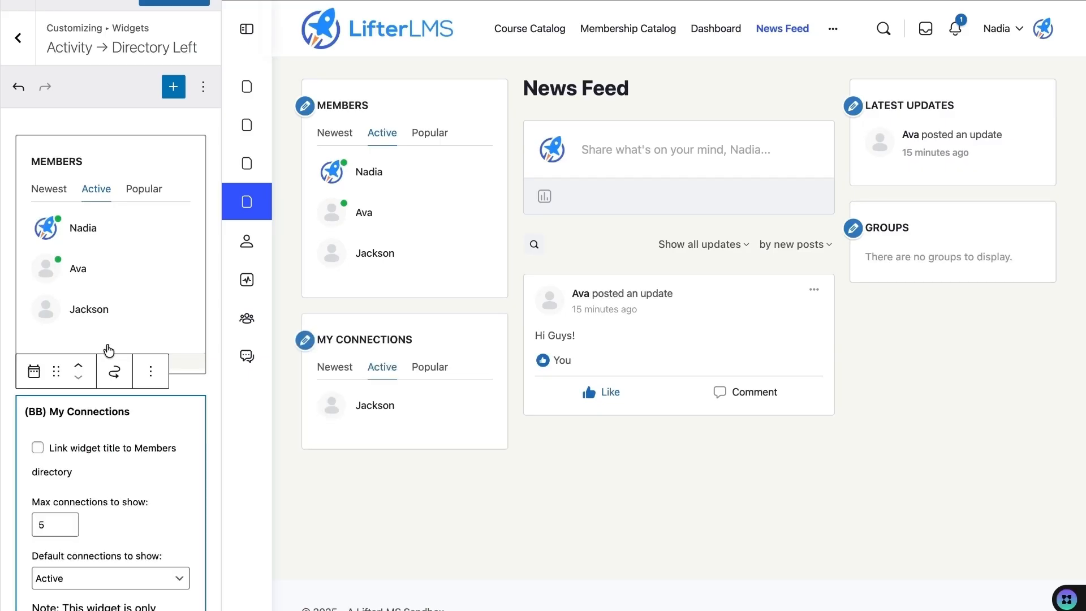
pyautogui.click(142, 58)
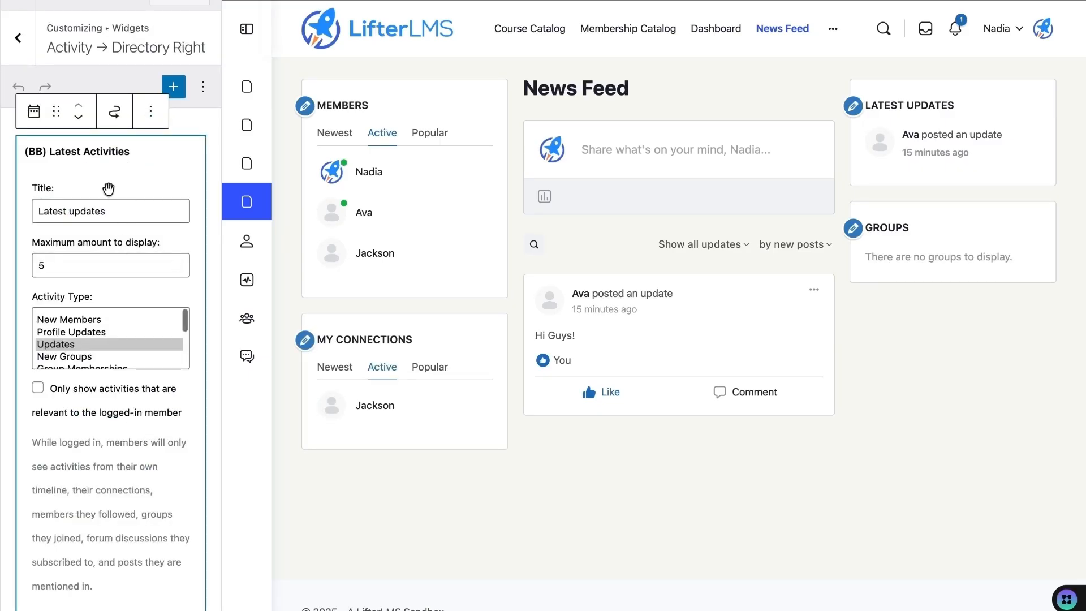
pyautogui.scroll(-2, 110, 225)
pyautogui.scroll(-5, 110, 225)
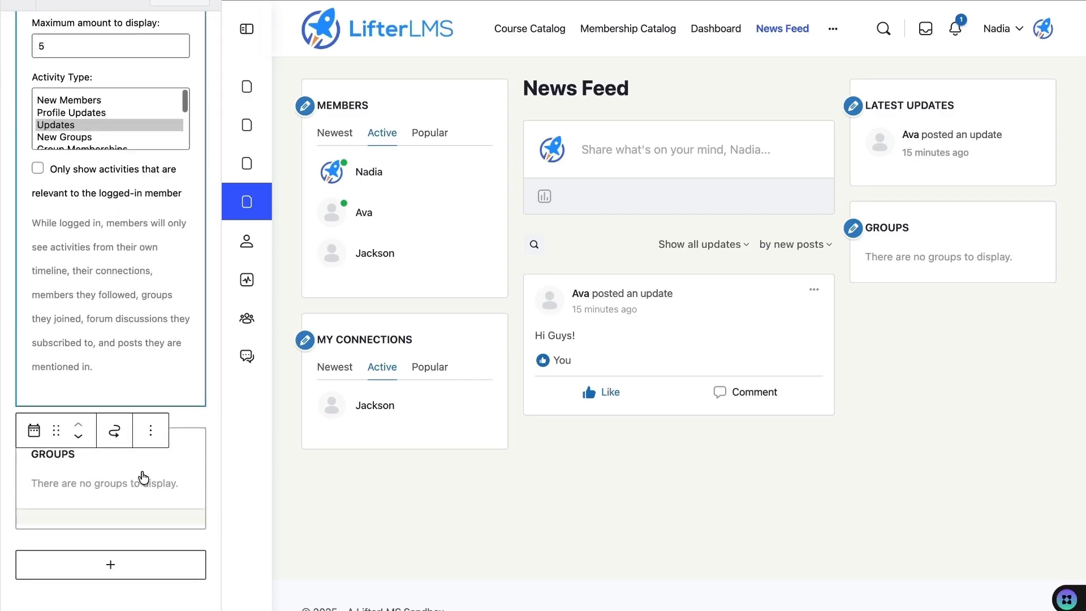
pyautogui.scroll(4, 144, 153)
pyautogui.scroll(2, 143, 153)
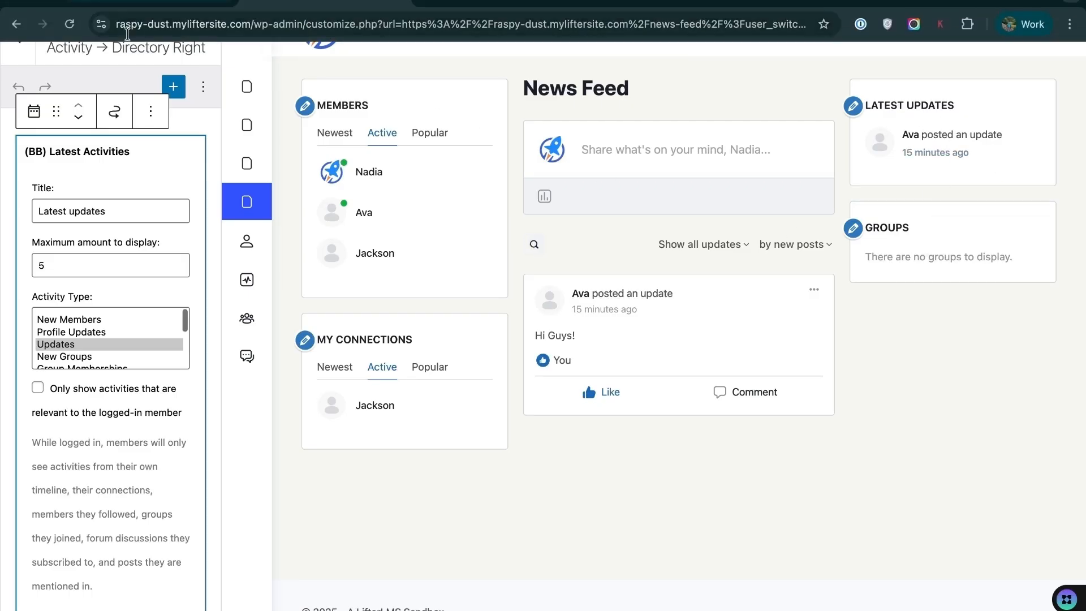
pyautogui.click(71, 25)
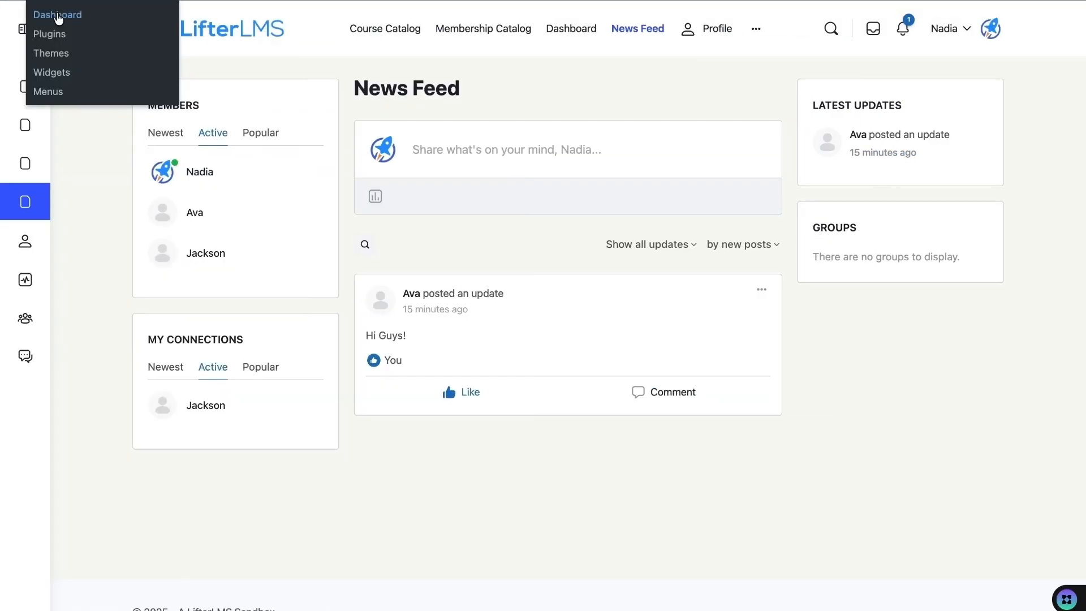
# - Switch to the member's account from All Users and open the News Feed
pyautogui.click(57, 15)
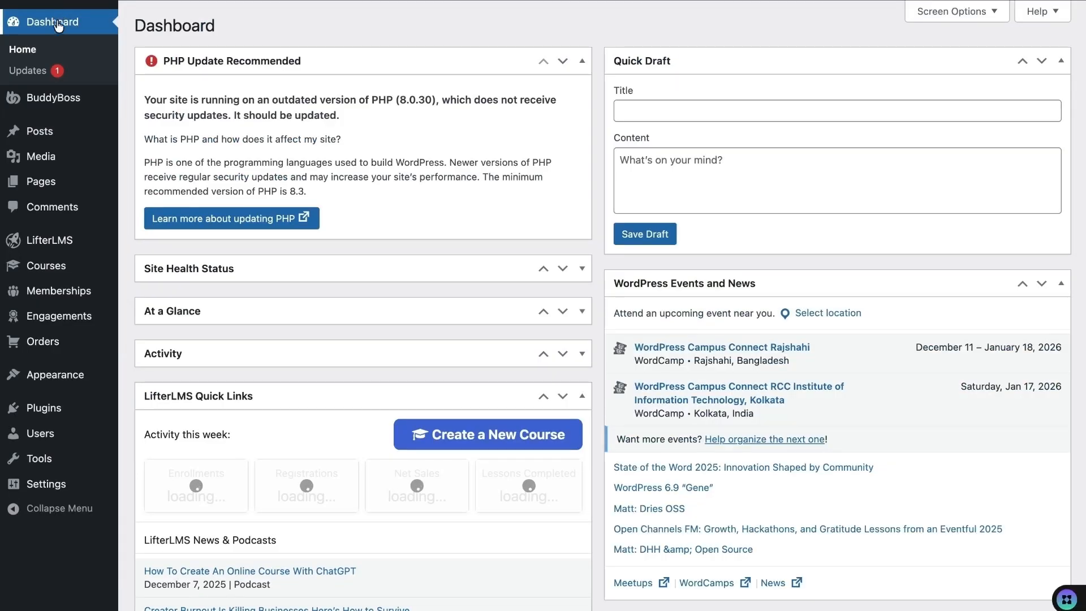
pyautogui.moveTo(51, 433)
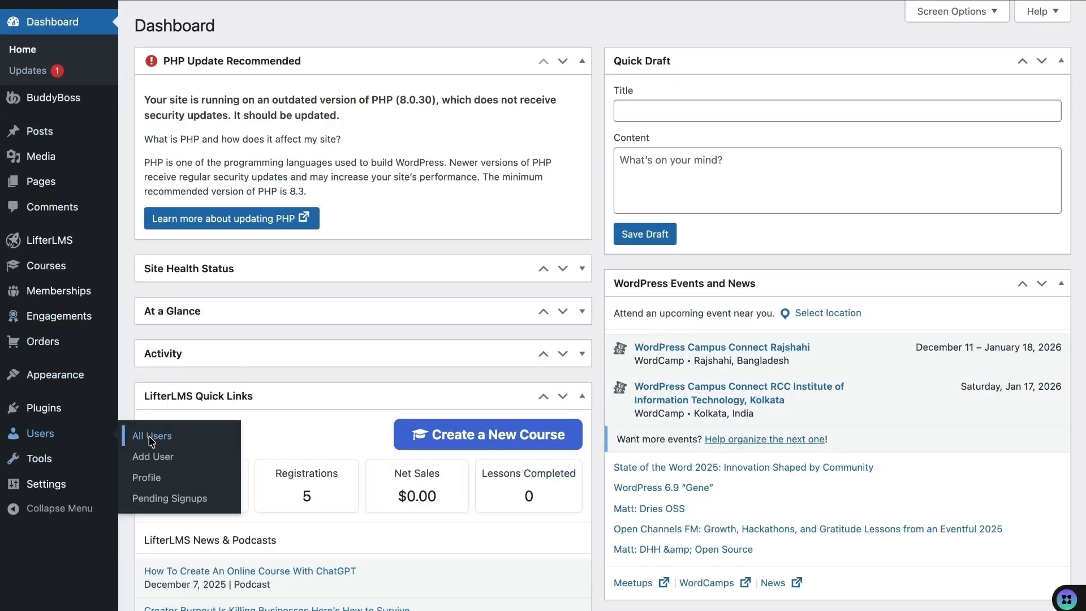
pyautogui.click(152, 441)
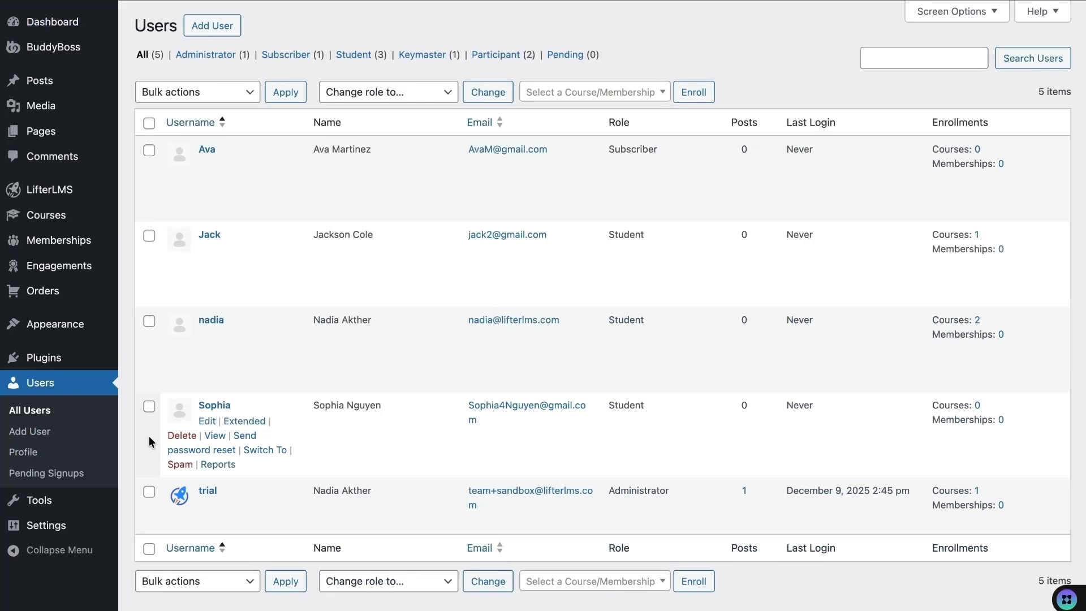
pyautogui.click(259, 195)
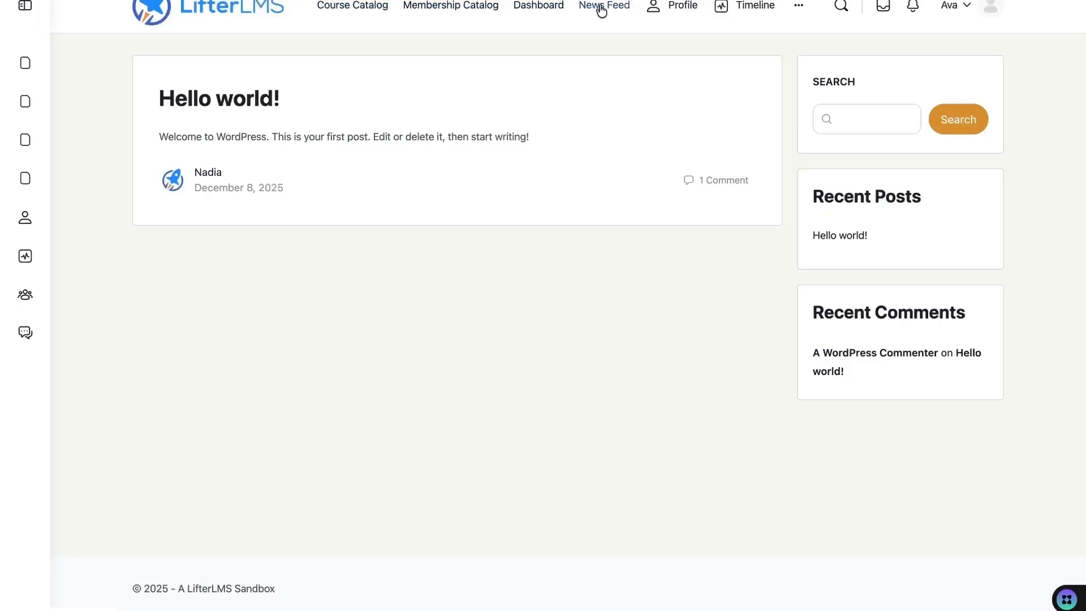
pyautogui.click(601, 7)
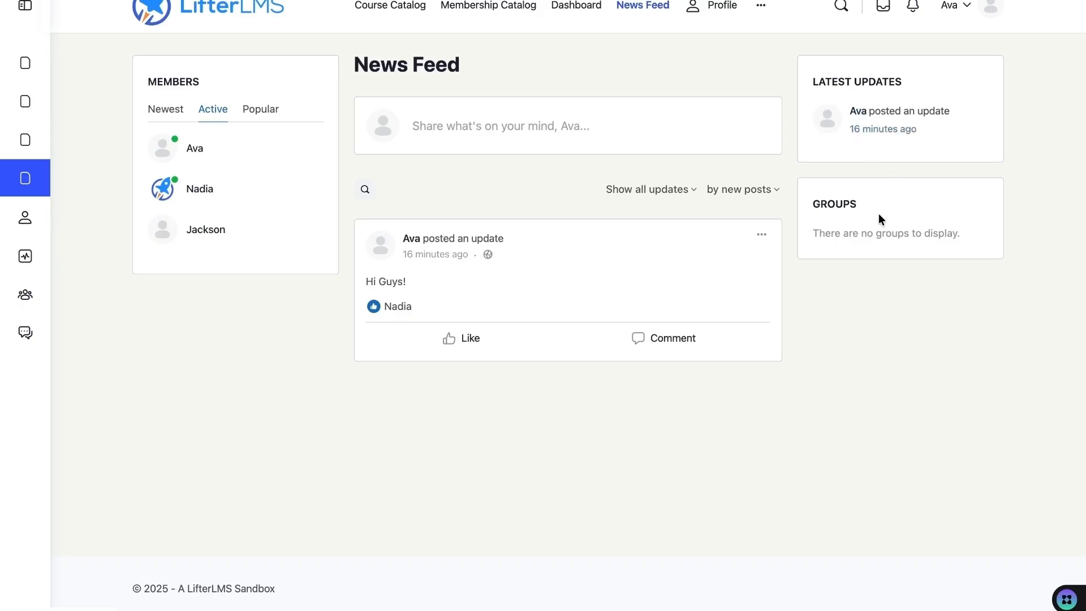
# - Send a connection request to the rocket-avatar member, then return to the News Feed
pyautogui.moveTo(200, 189)
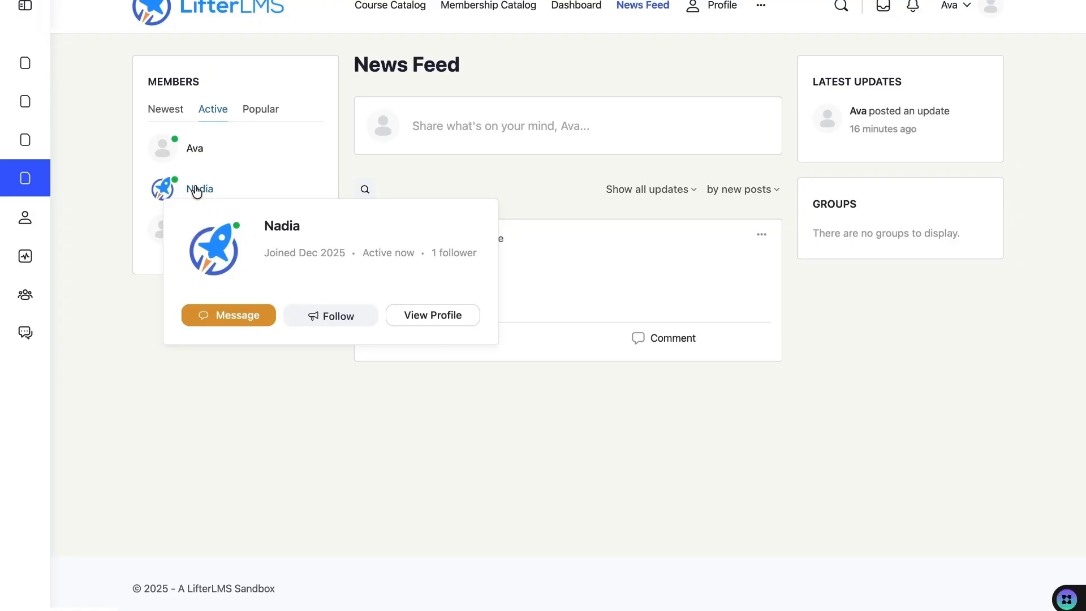
pyautogui.click(196, 190)
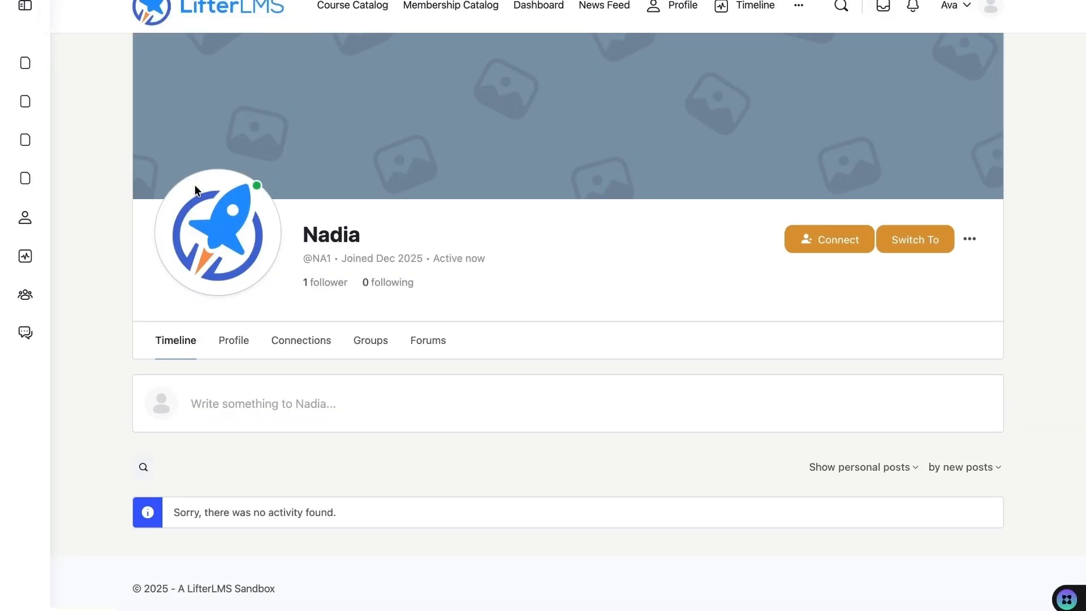
pyautogui.click(849, 243)
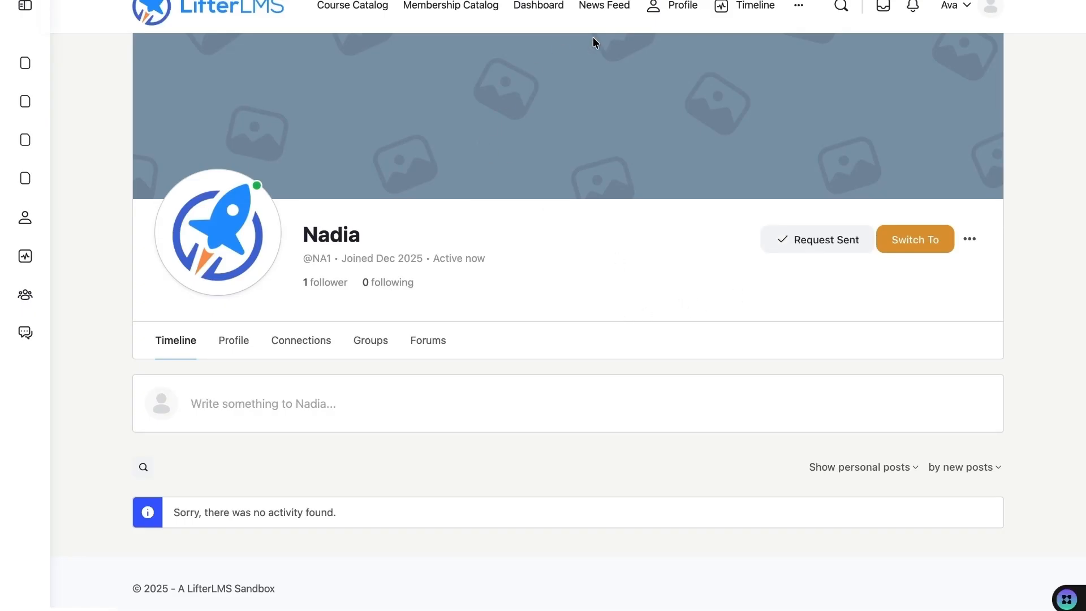
pyautogui.click(602, 8)
pyautogui.moveTo(204, 230)
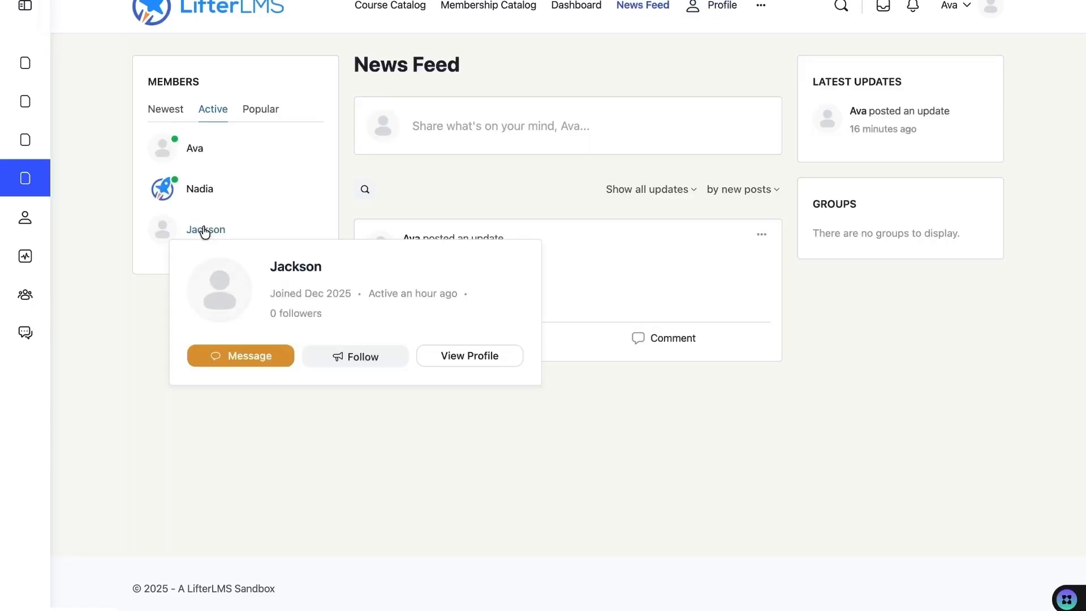
# - Send the third member a short hello message, then view your own connections list
pyautogui.click(241, 356)
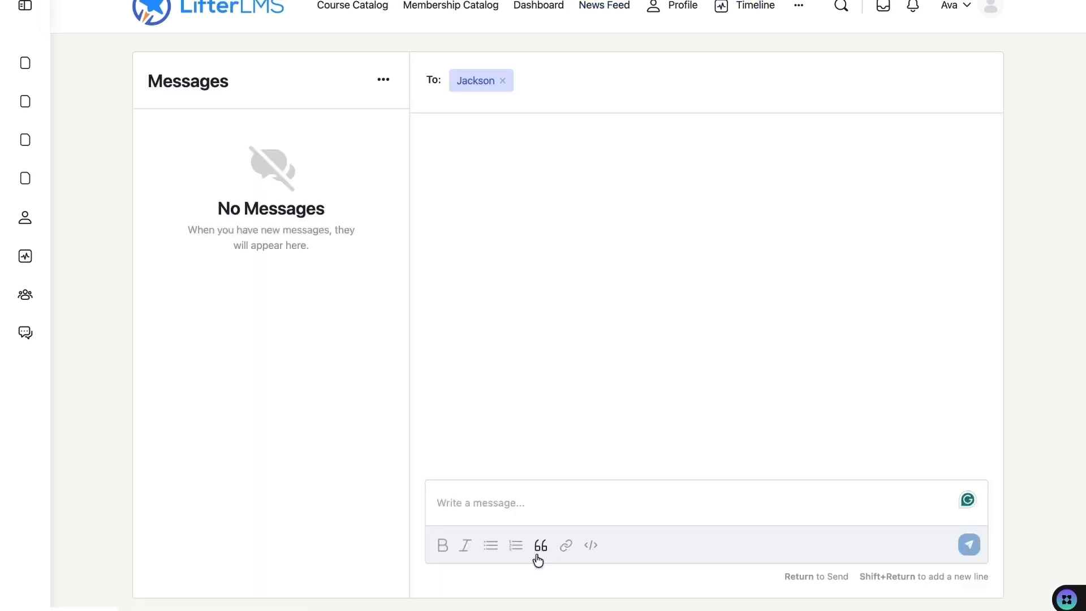
pyautogui.click(477, 502)
pyautogui.write('Hi Jackson')
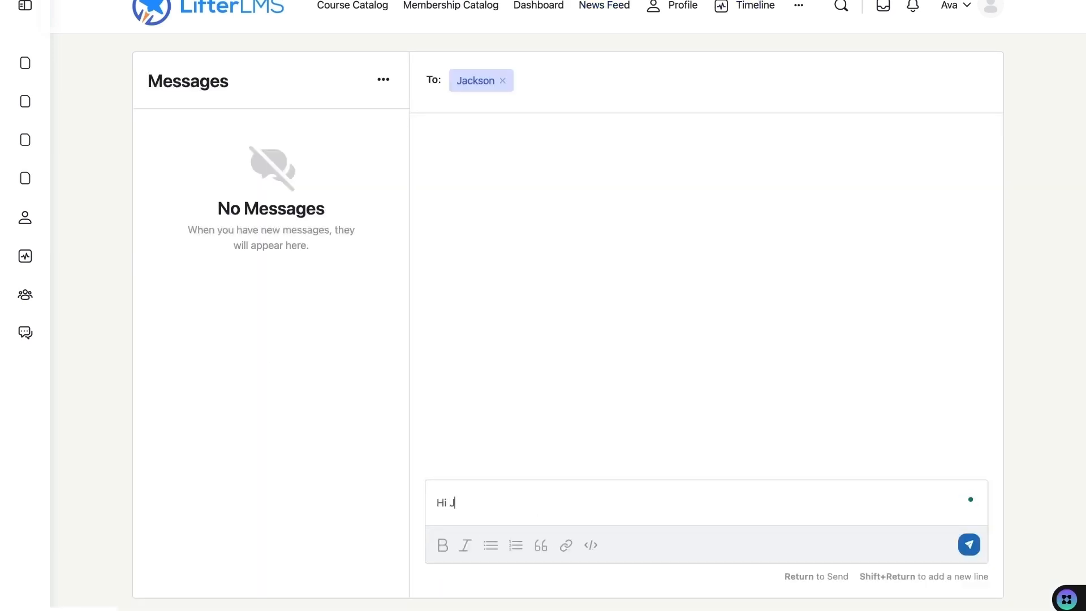
pyautogui.click(969, 544)
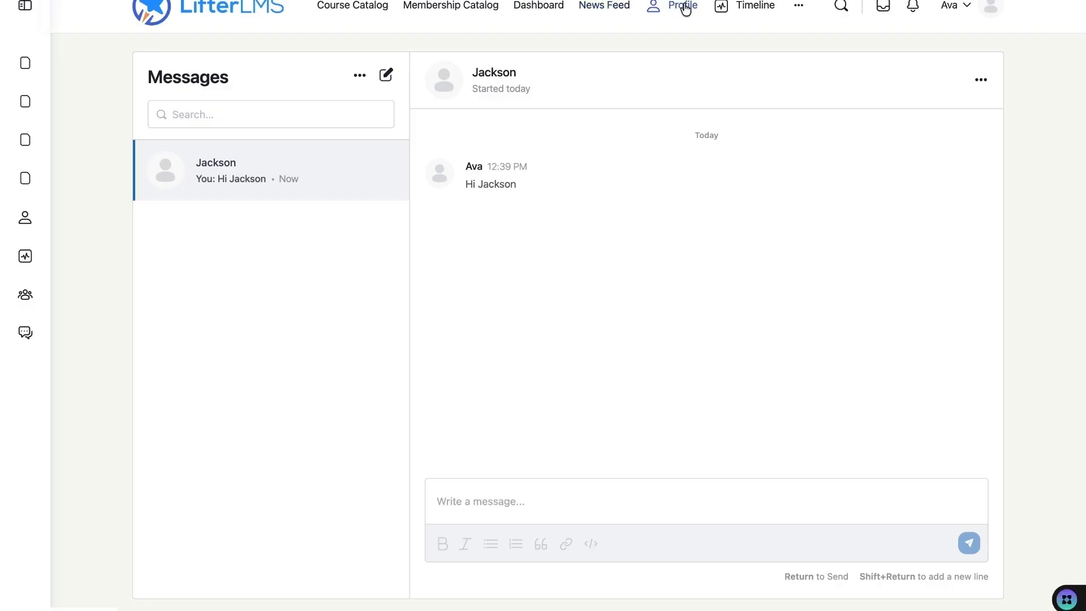
pyautogui.click(684, 7)
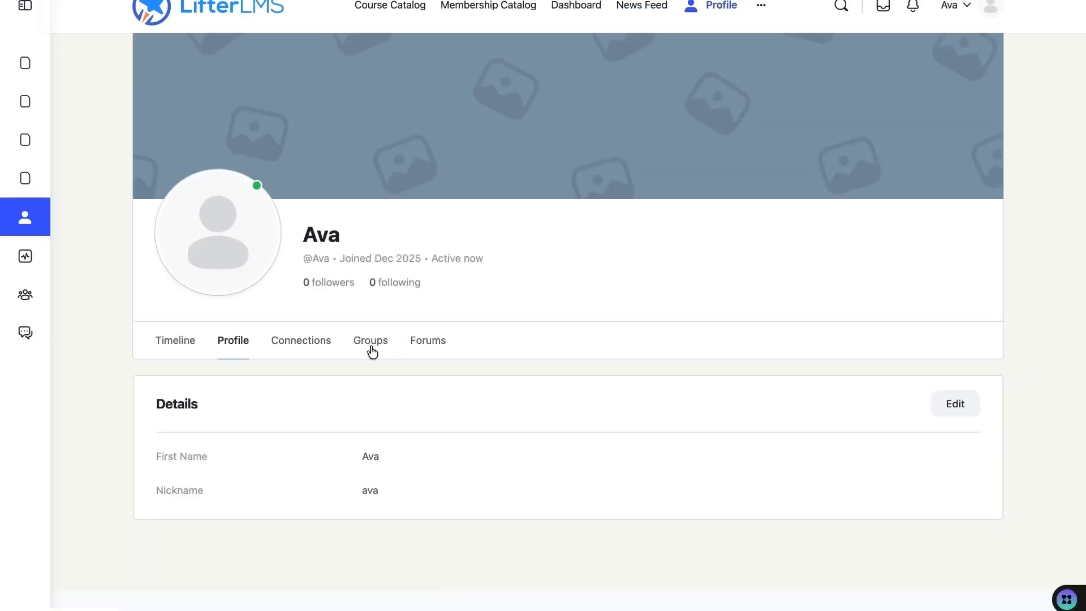
pyautogui.click(312, 346)
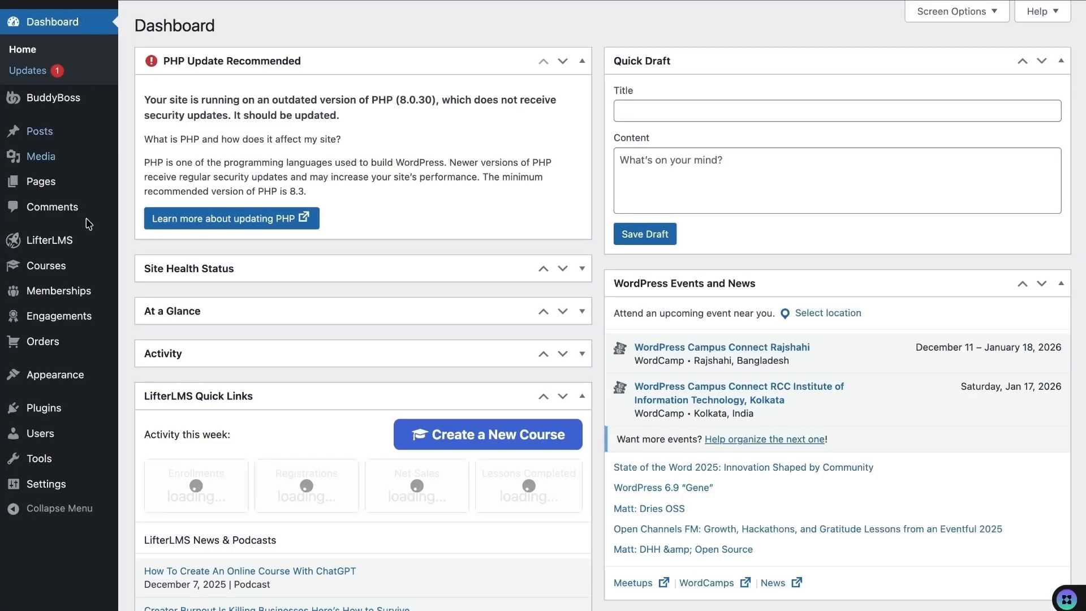
# - Create a new group named 'Nadia's Group' with the description 'About WordPress'
pyautogui.moveTo(98, 259)
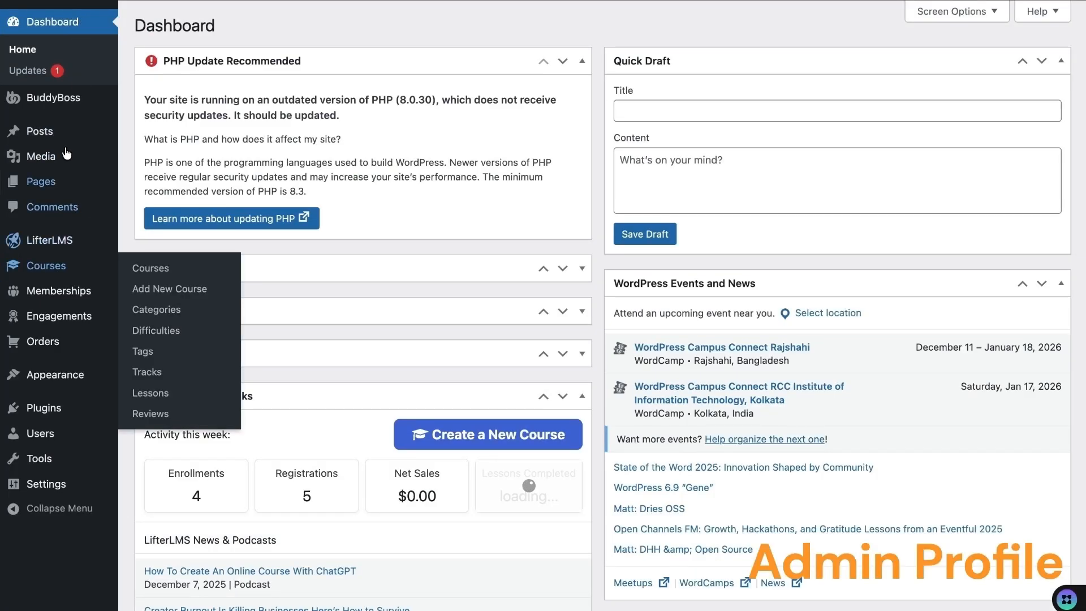
pyautogui.moveTo(62, 97)
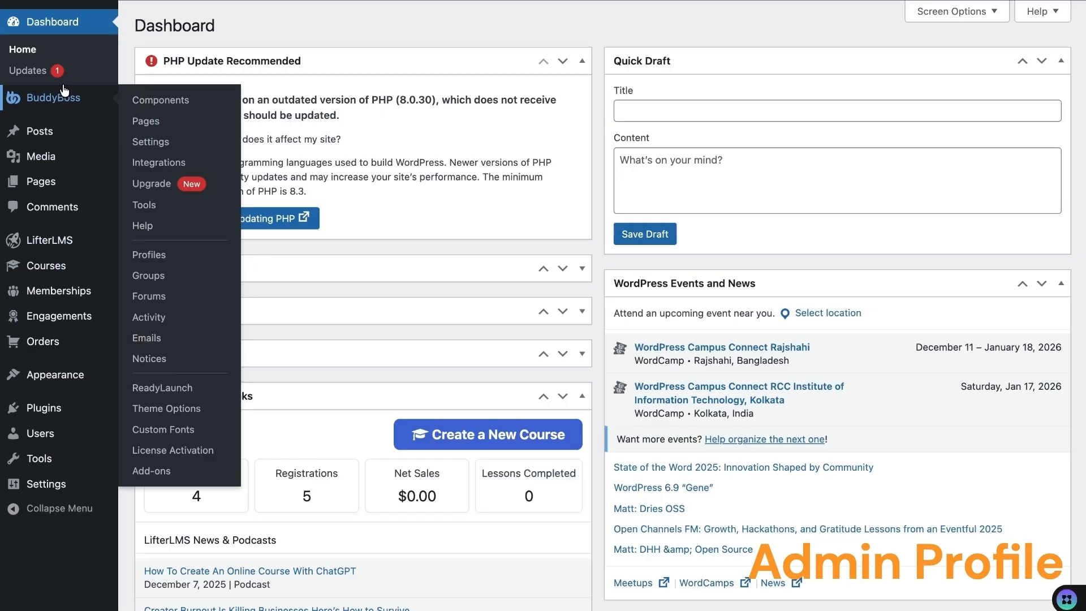
pyautogui.click(149, 275)
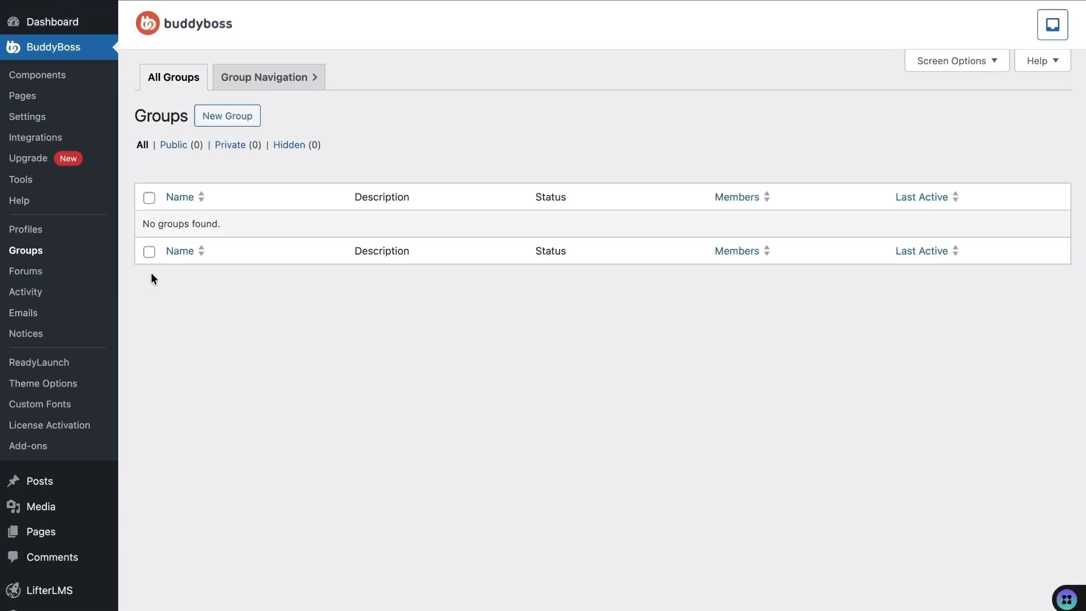
pyautogui.click(233, 122)
pyautogui.click(267, 185)
pyautogui.write("Nadia's Group")
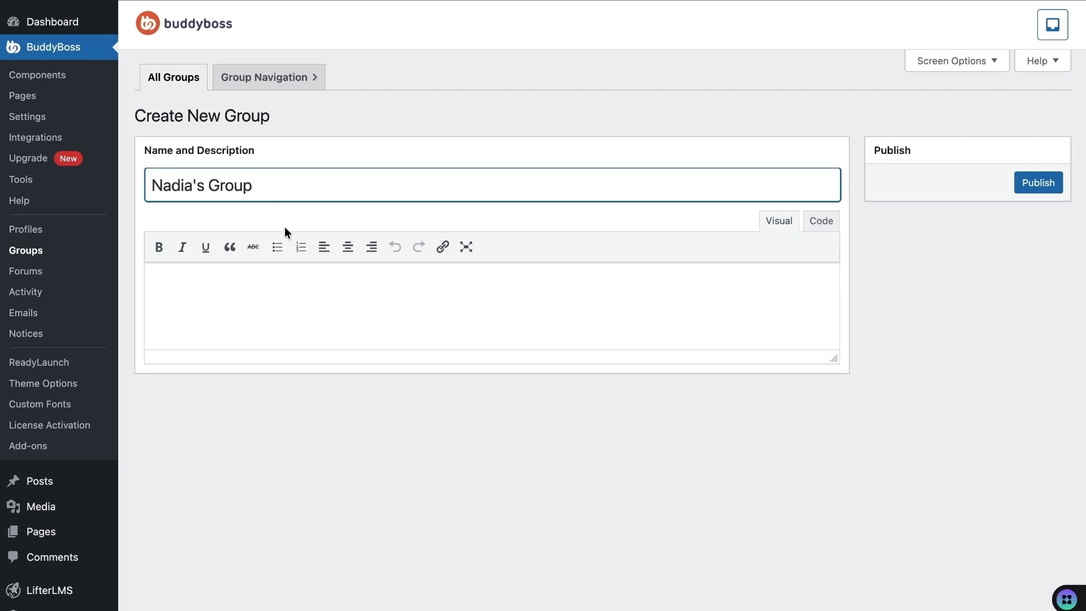
pyautogui.click(272, 281)
pyautogui.write('About WordPress')
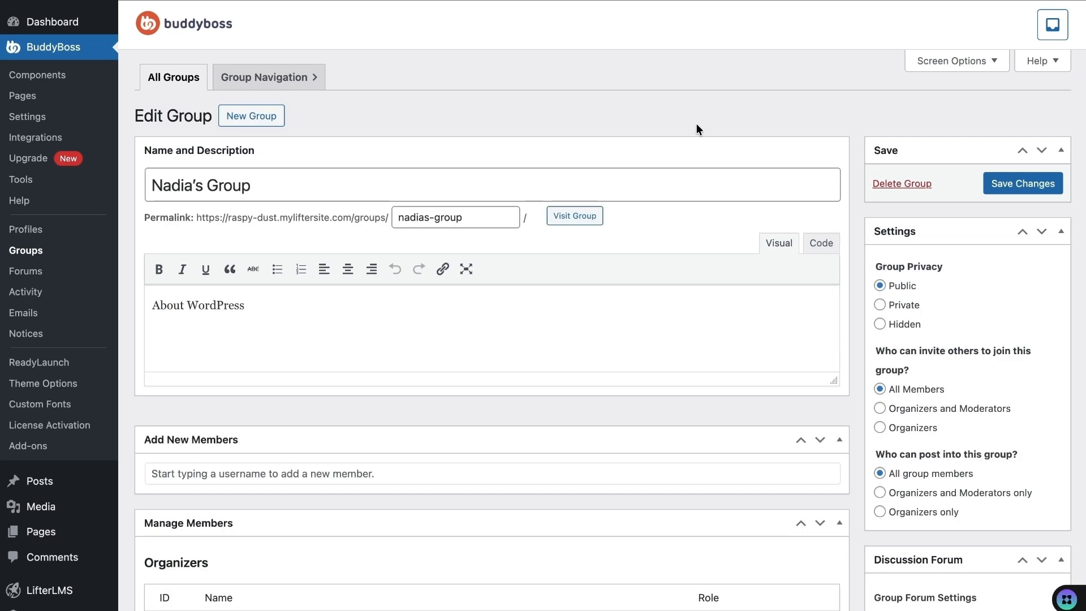
# - Add two members to the group and save the changes
pyautogui.scroll(-5, 236, 264)
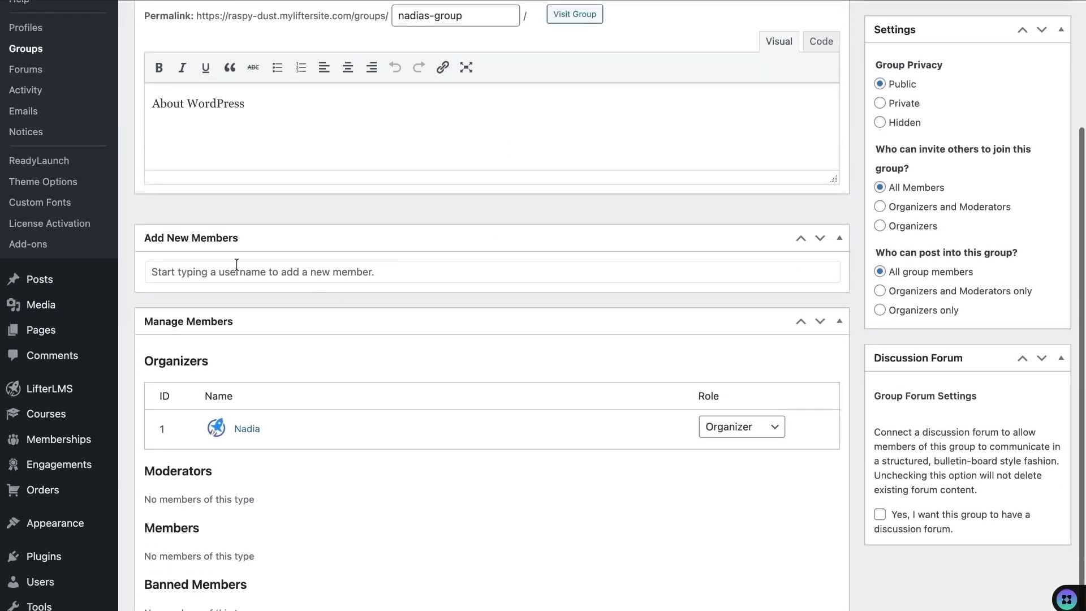
pyautogui.click(273, 272)
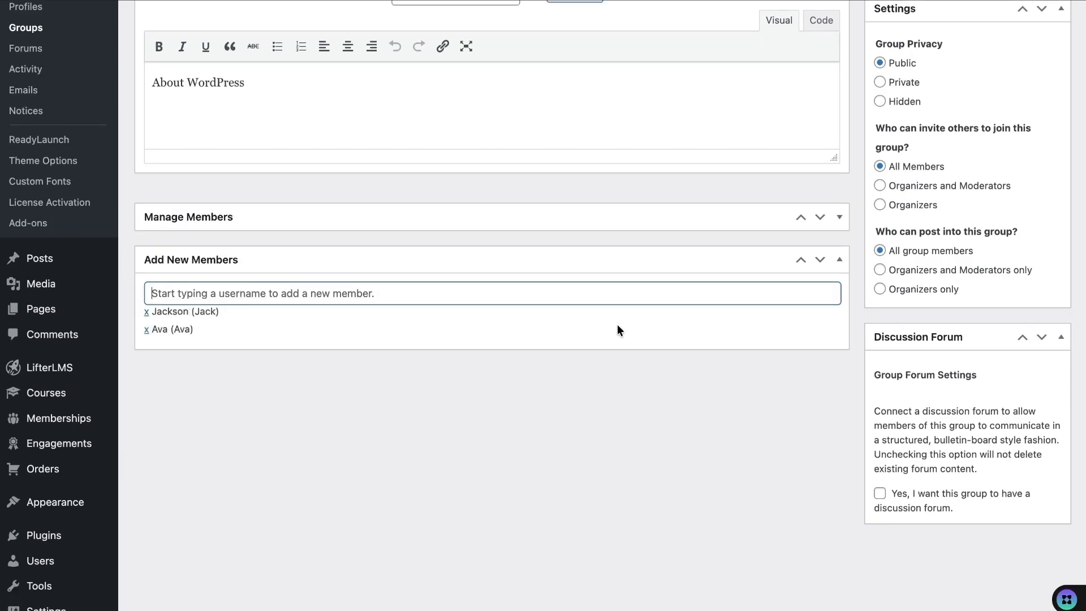
pyautogui.scroll(5, 617, 324)
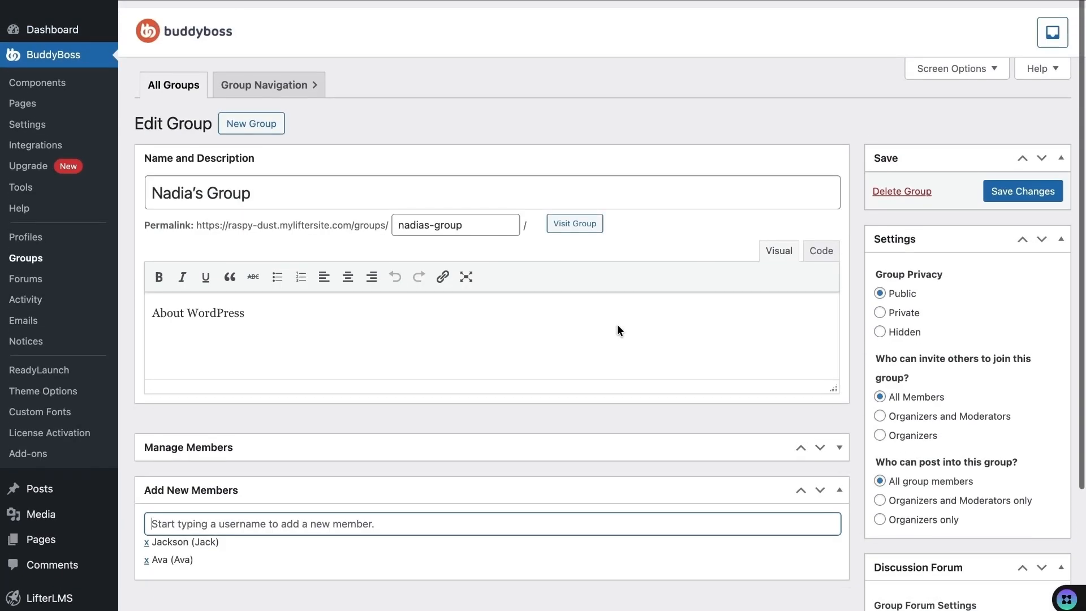
pyautogui.click(1038, 181)
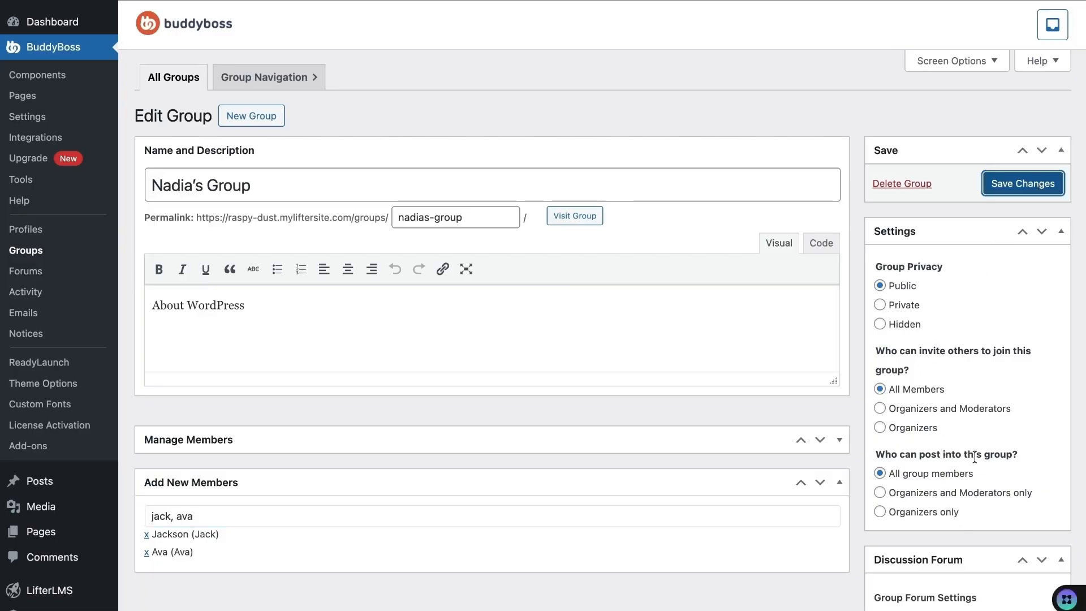
pyautogui.scroll(-2, 942, 473)
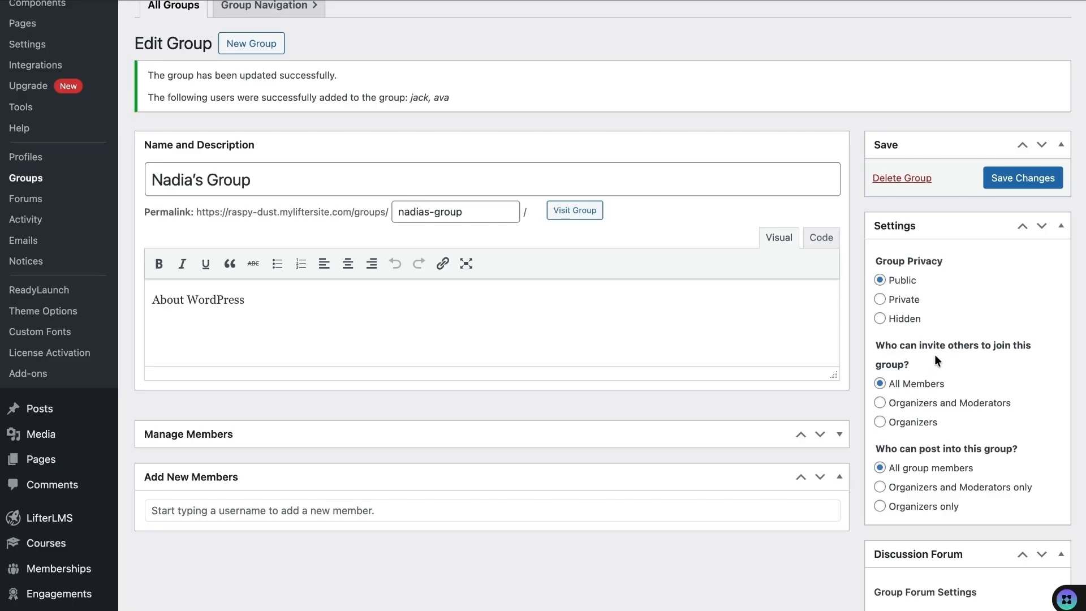
pyautogui.scroll(-3, 499, 316)
# - Switch to an added member, check notifications and messages, and find Nadia's Group under their Groups
pyautogui.moveTo(48, 563)
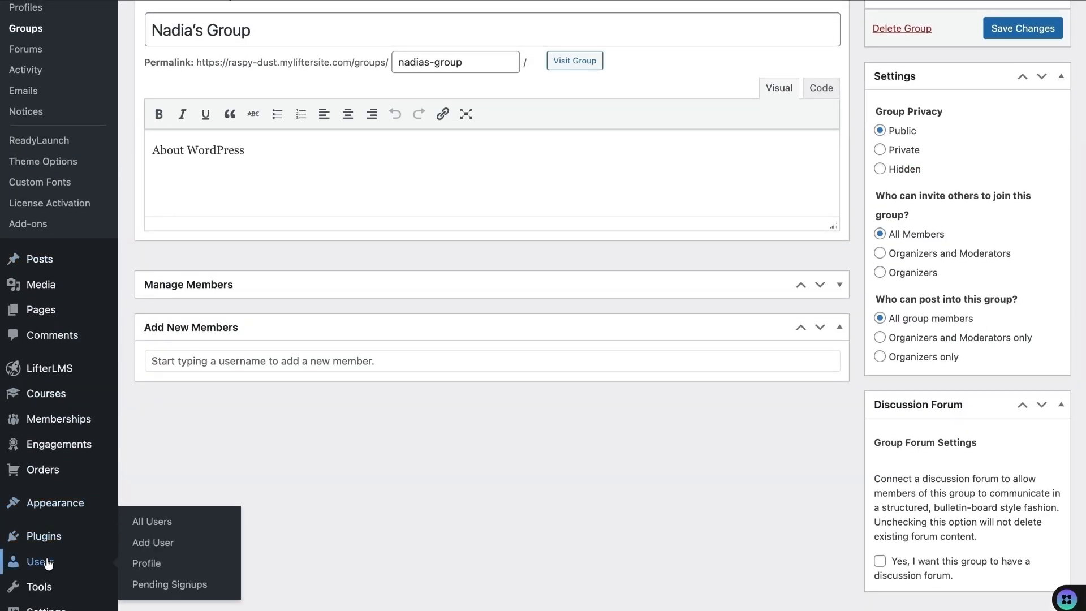
pyautogui.click(151, 526)
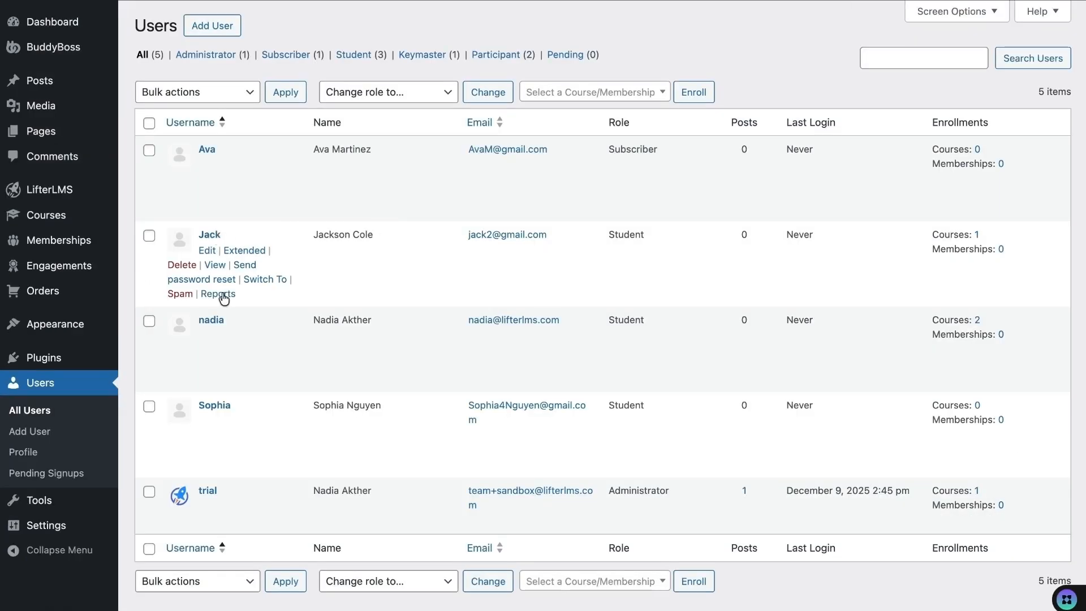
pyautogui.click(264, 280)
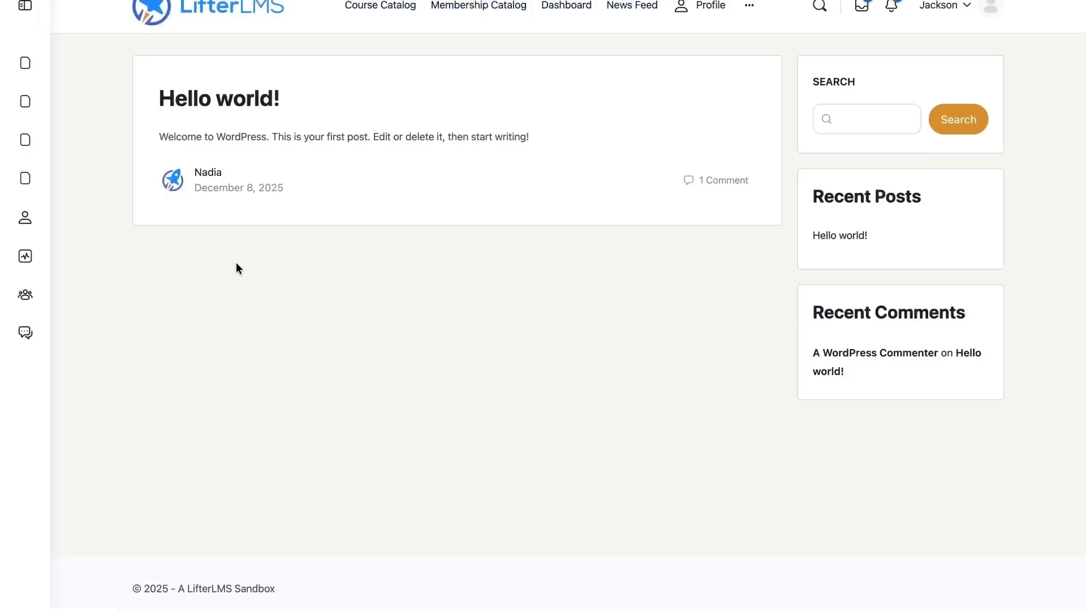
pyautogui.click(891, 6)
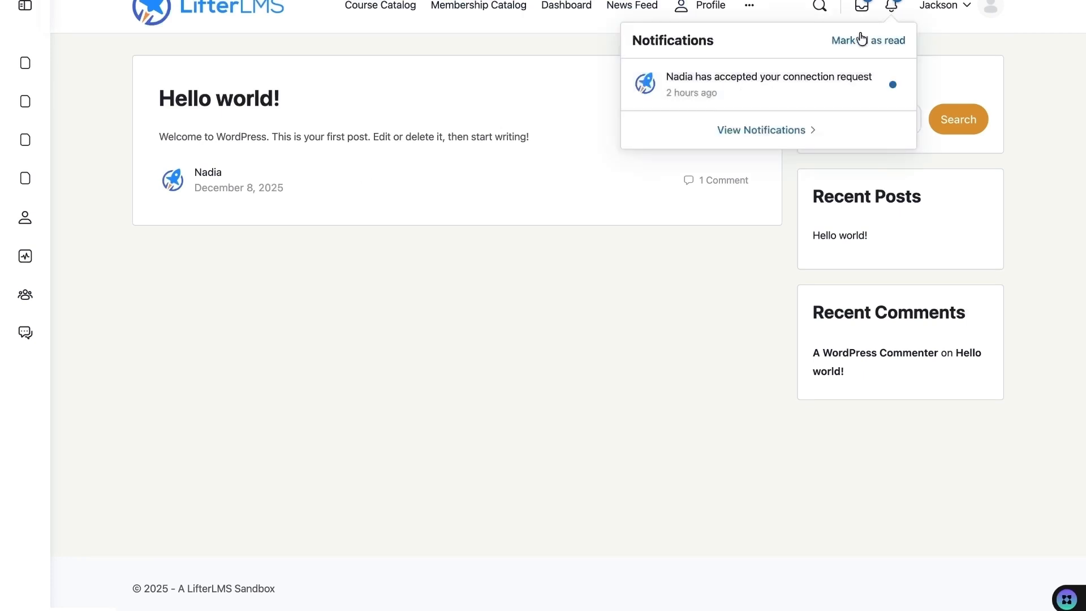
pyautogui.click(861, 8)
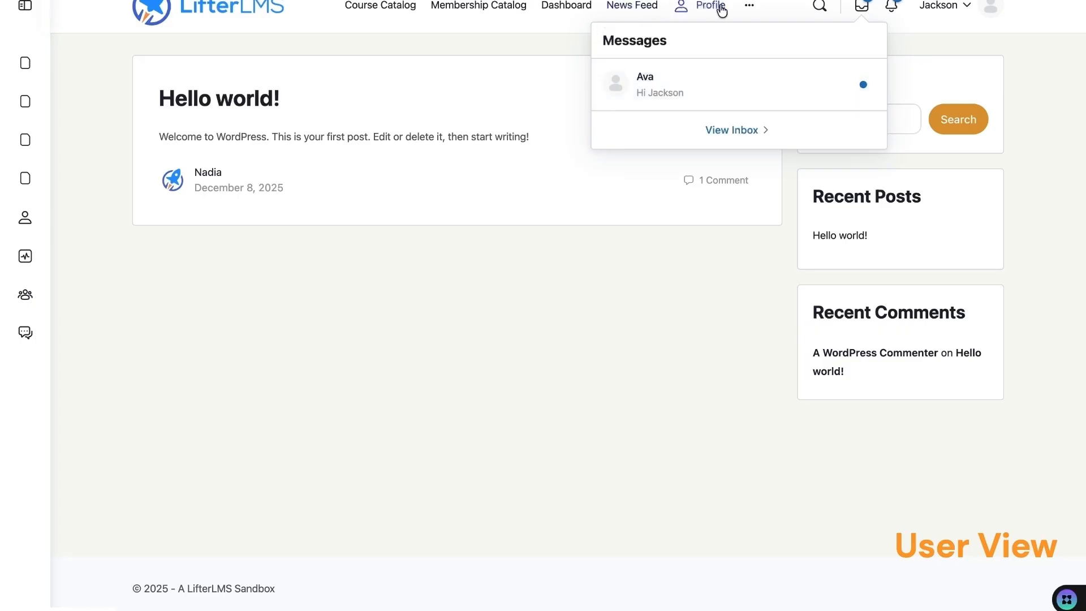
pyautogui.click(747, 7)
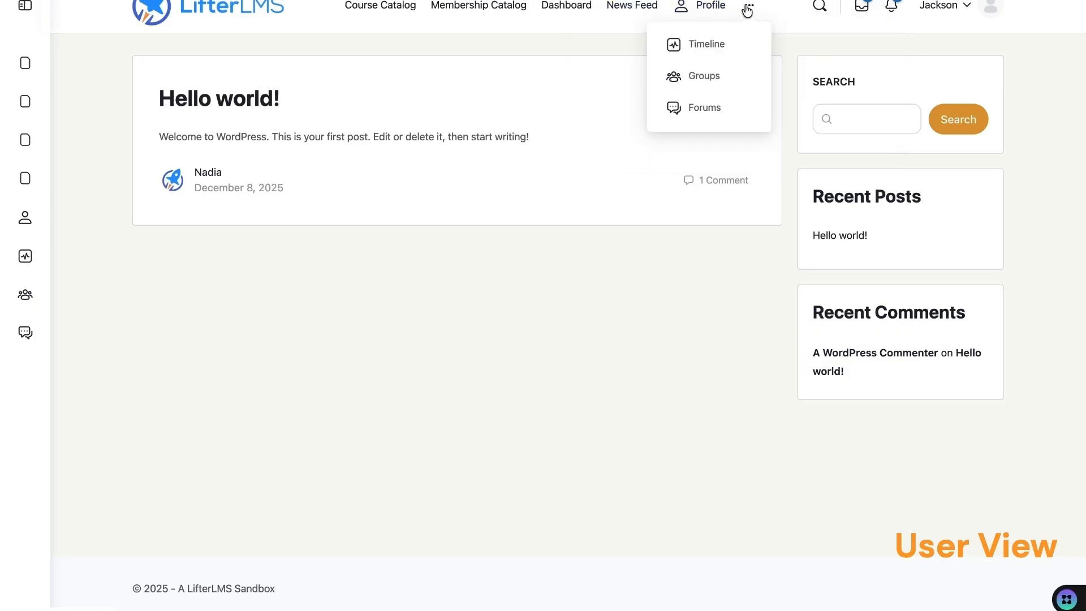
pyautogui.click(703, 77)
pyautogui.scroll(-3, 296, 413)
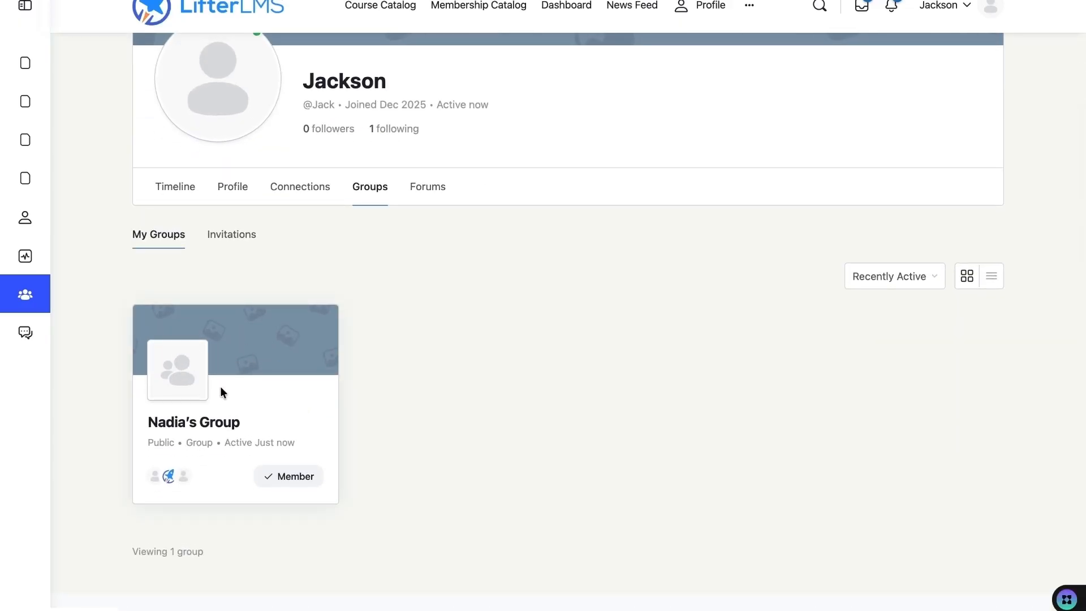
# - Browse Nadia's Group page, its invite panel and member list, then return to the News Feed
pyautogui.click(210, 427)
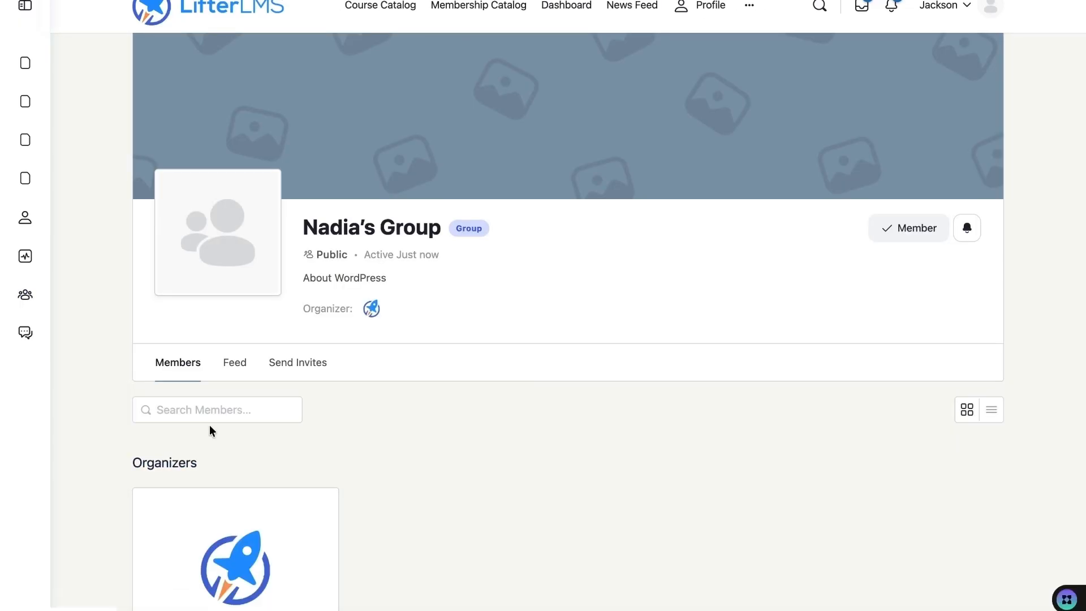
pyautogui.scroll(-5, 320, 452)
pyautogui.scroll(-5, 213, 371)
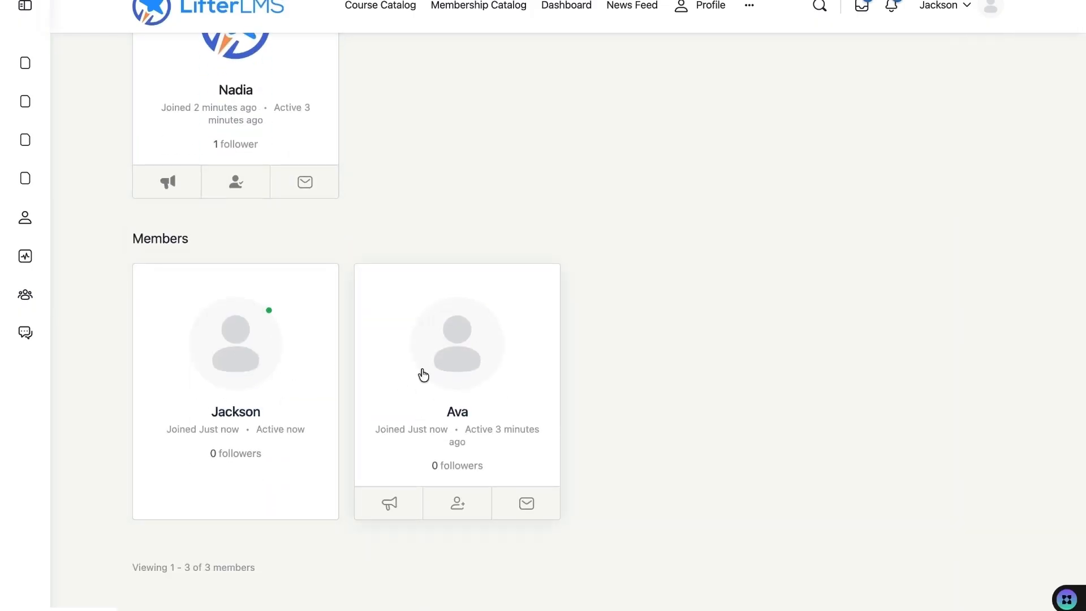
pyautogui.scroll(10, 421, 374)
pyautogui.click(298, 365)
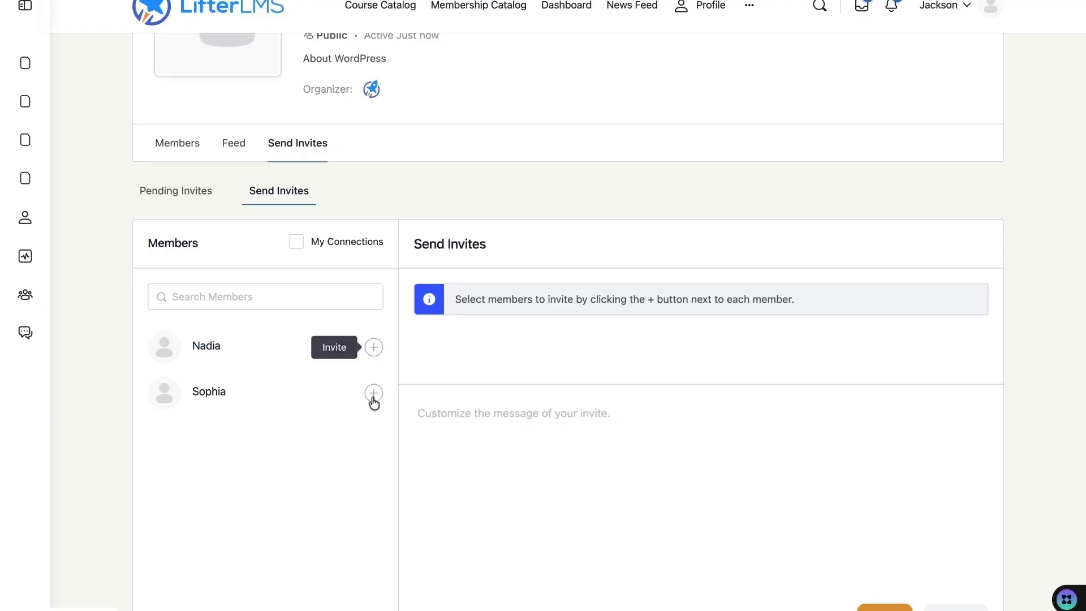
pyautogui.scroll(3, 306, 335)
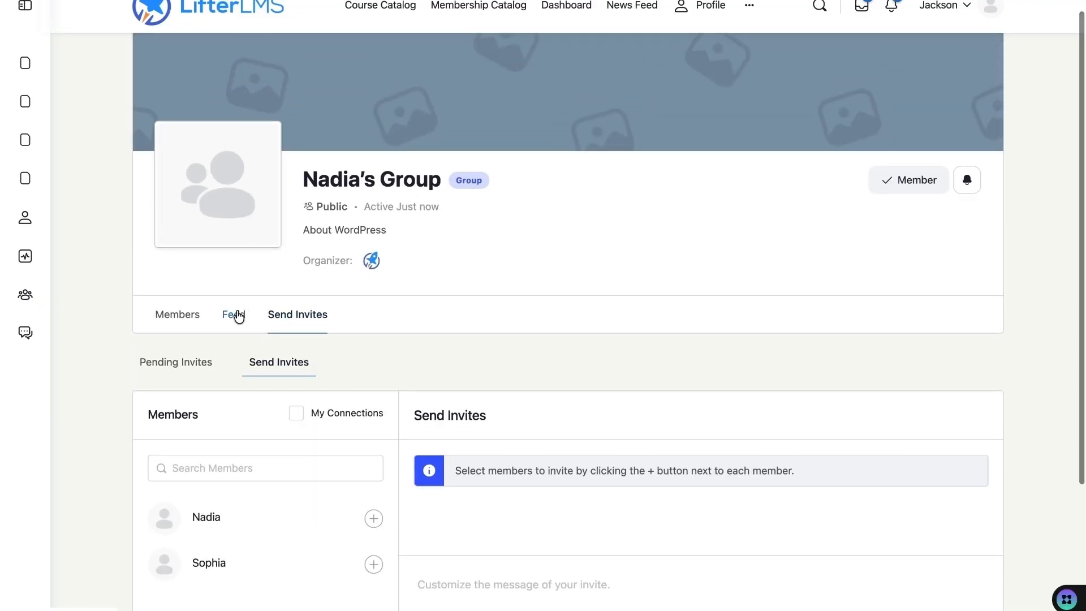
pyautogui.click(187, 312)
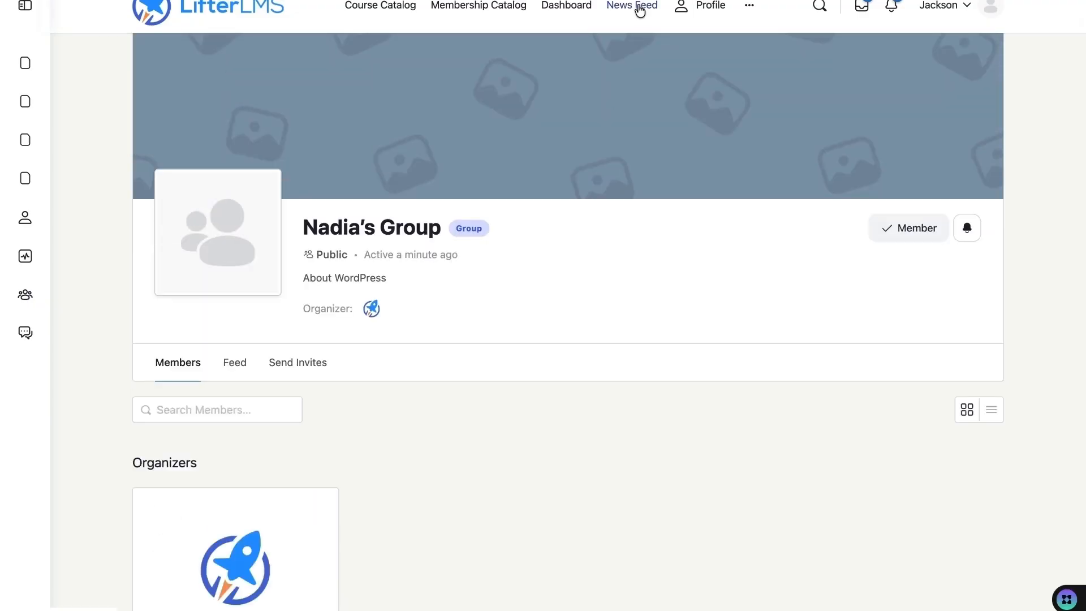
pyautogui.click(640, 8)
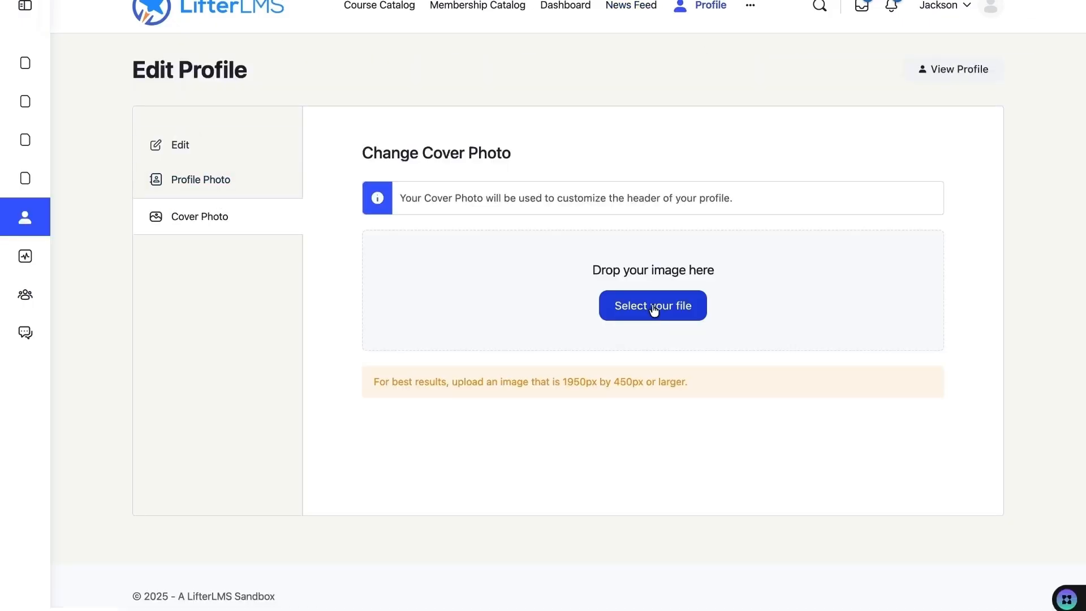
# - Upload the desk-and-notebook cover photo and check it on the member's profile
pyautogui.click(653, 306)
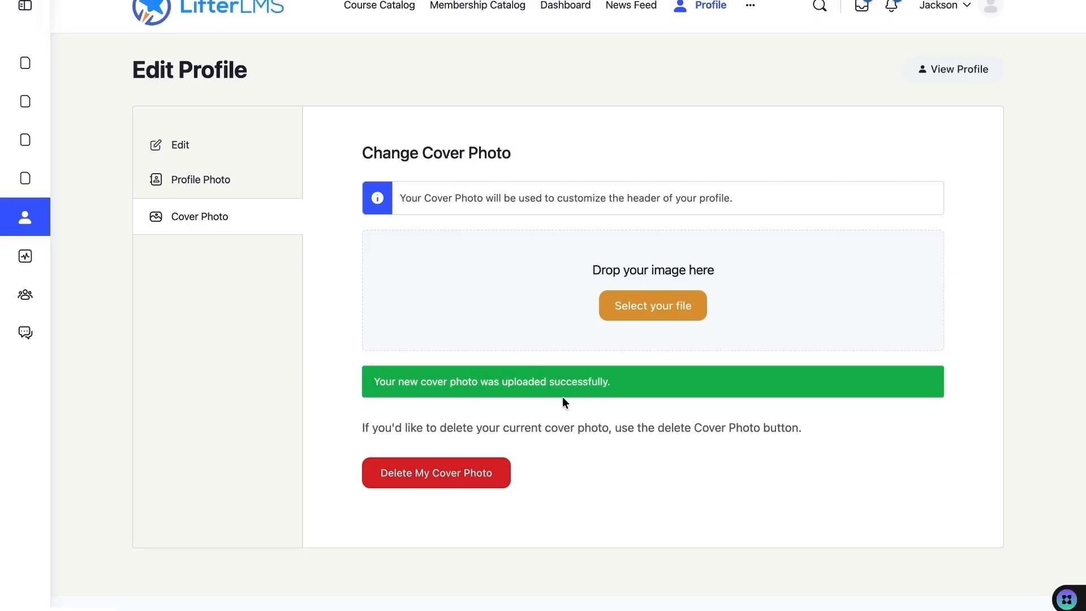
pyautogui.click(708, 13)
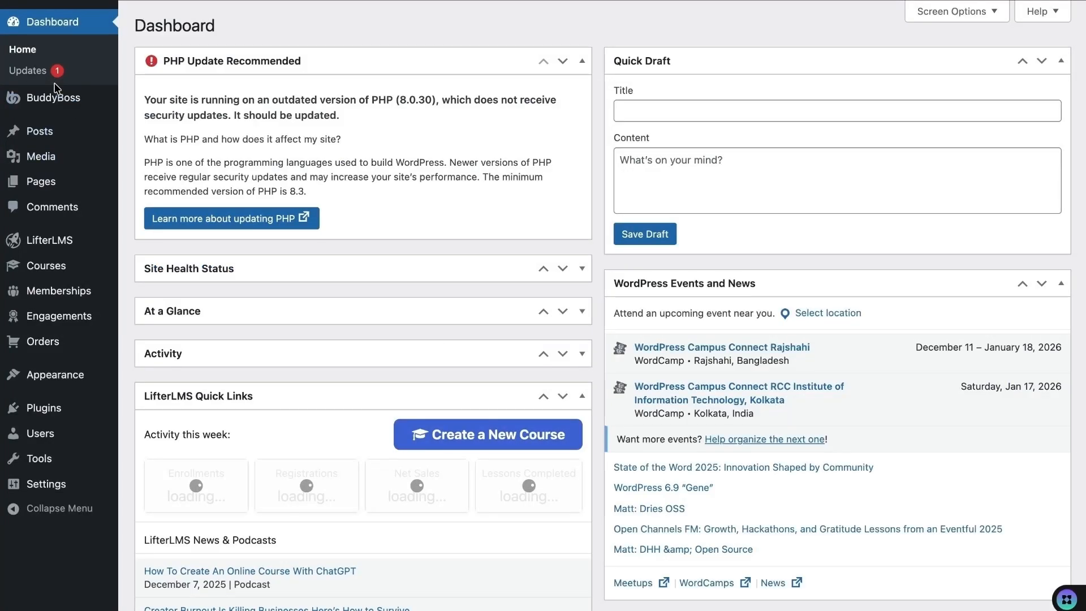
pyautogui.moveTo(56, 97)
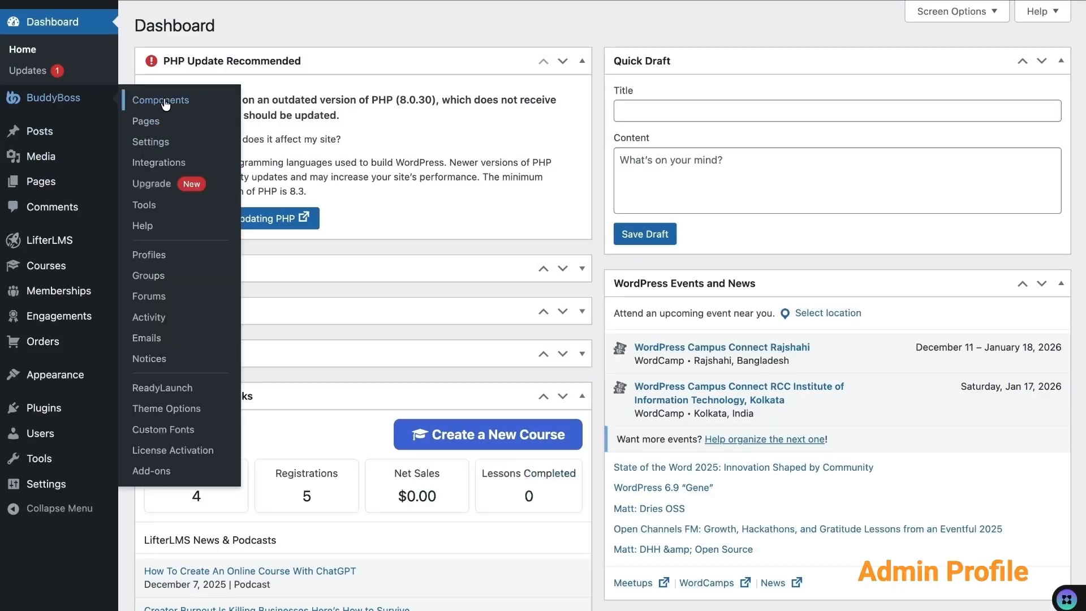
# - Look through the BuddyBoss components, then start a new forum from the Forums list
pyautogui.click(164, 100)
pyautogui.scroll(-3, 215, 279)
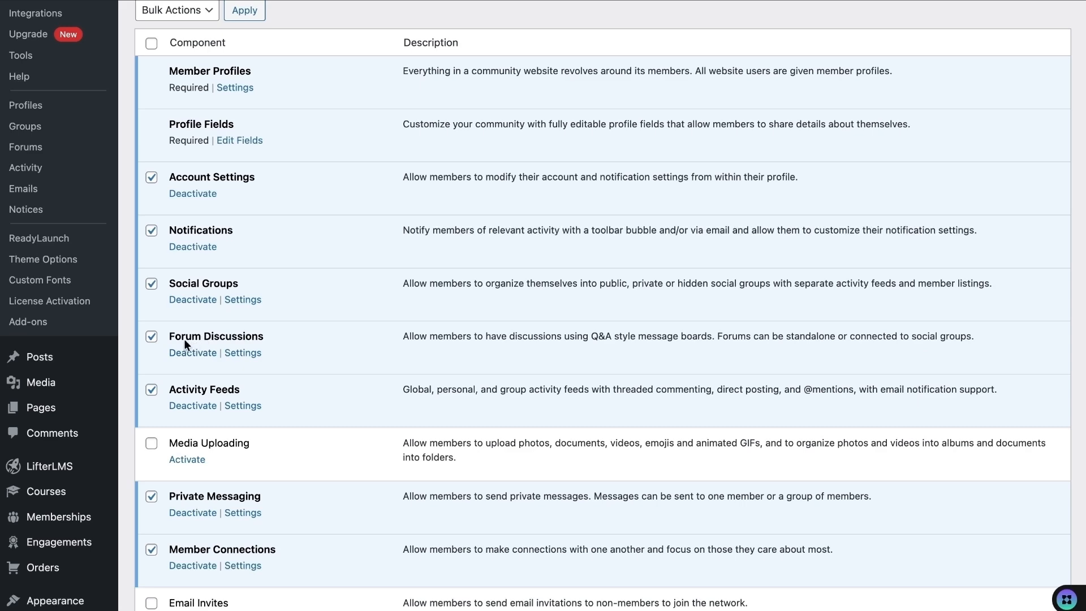
pyautogui.scroll(3, 207, 338)
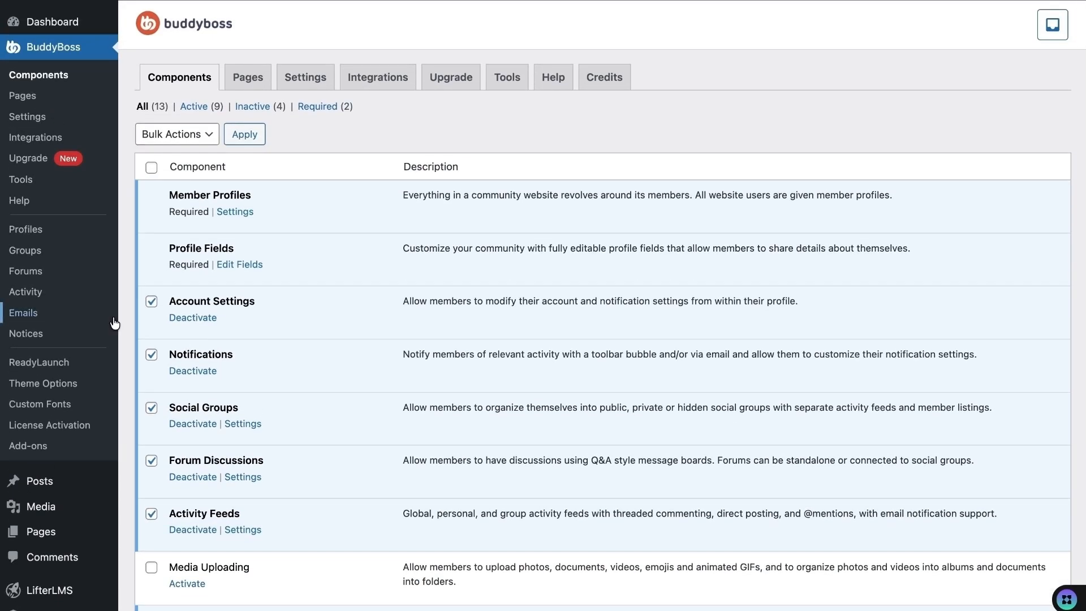
pyautogui.click(34, 267)
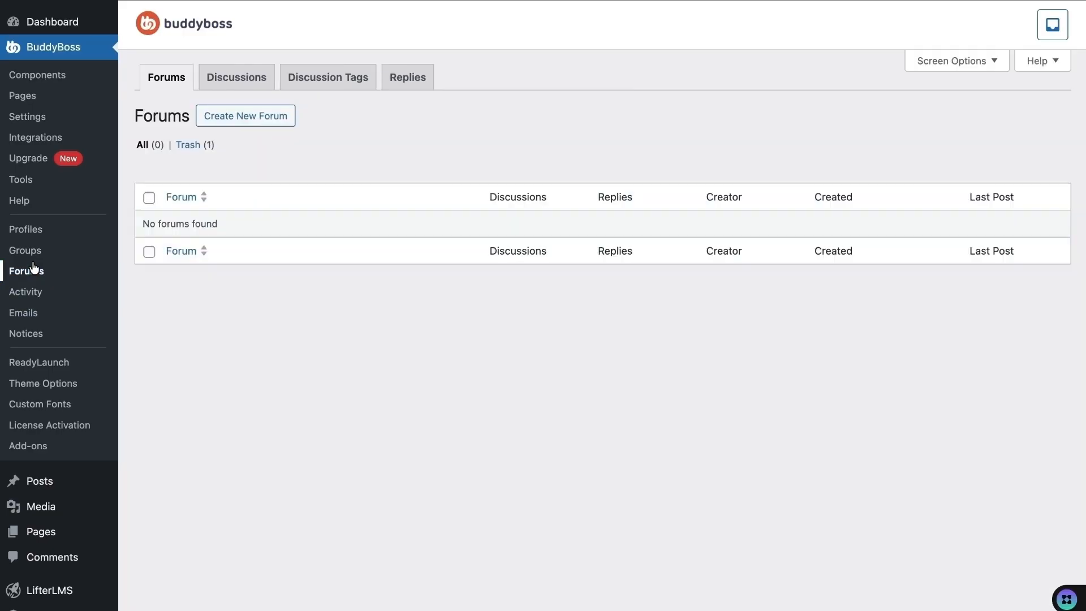
pyautogui.click(266, 125)
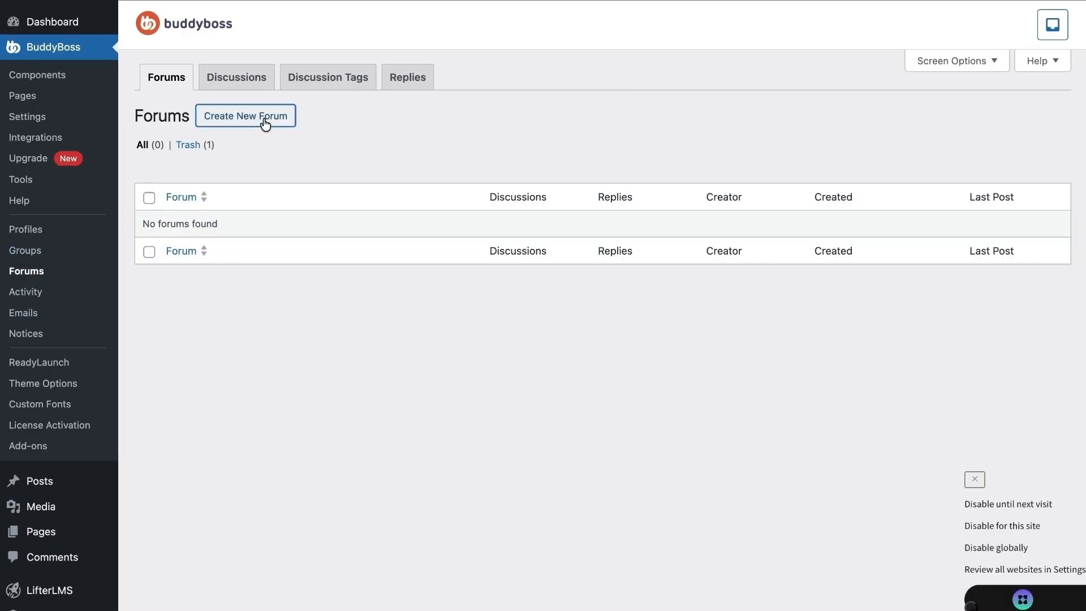
# - Title the forum 'Which LMS you are using?', keep Visibility Public, and publish it
pyautogui.write('Which LMS you are using?')
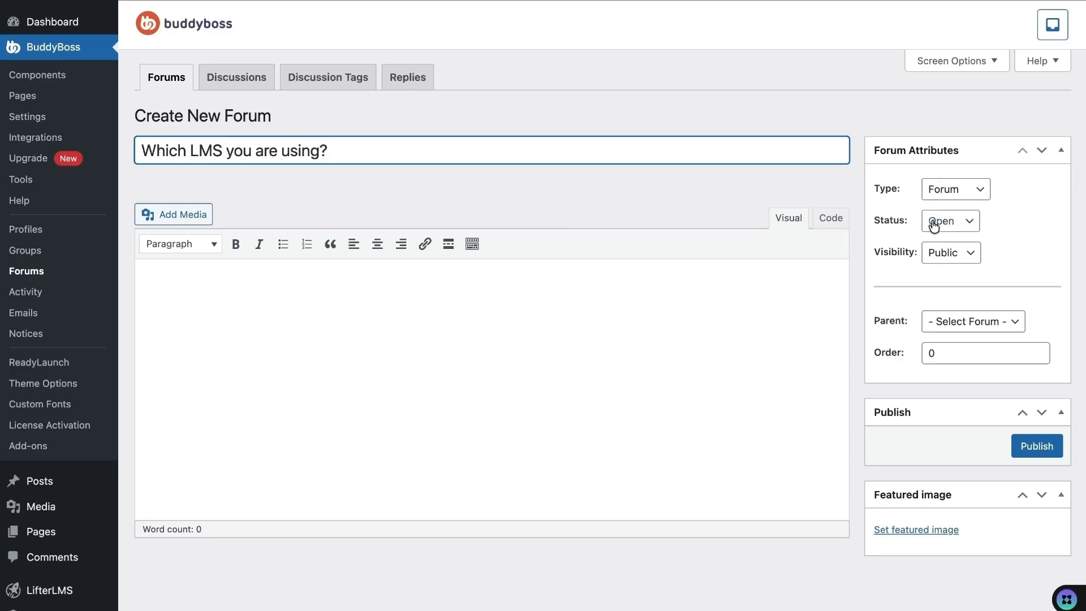
pyautogui.click(942, 255)
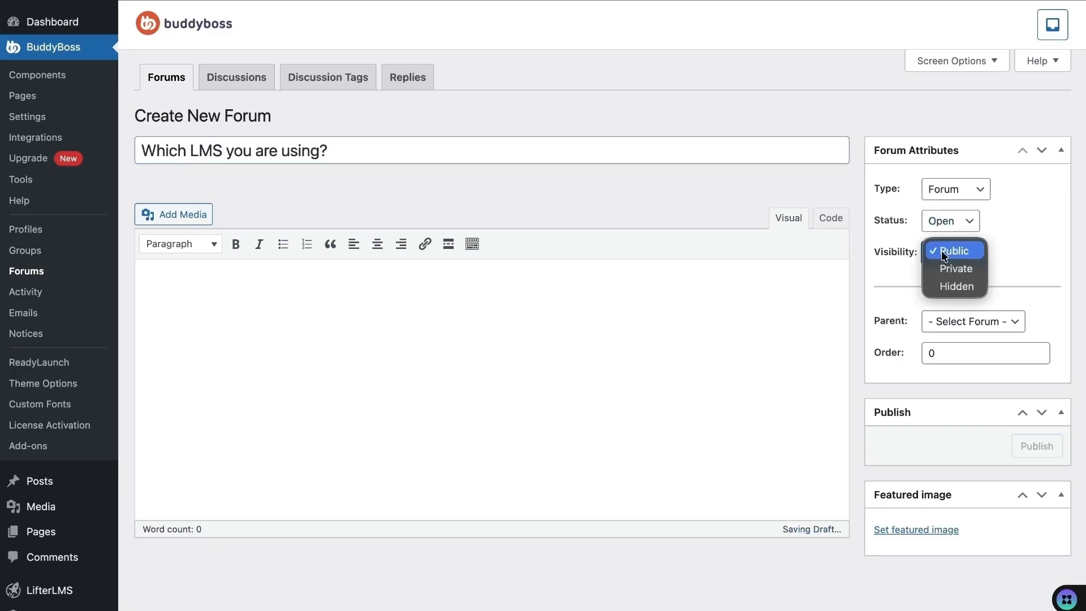
pyautogui.click(909, 276)
pyautogui.click(1021, 447)
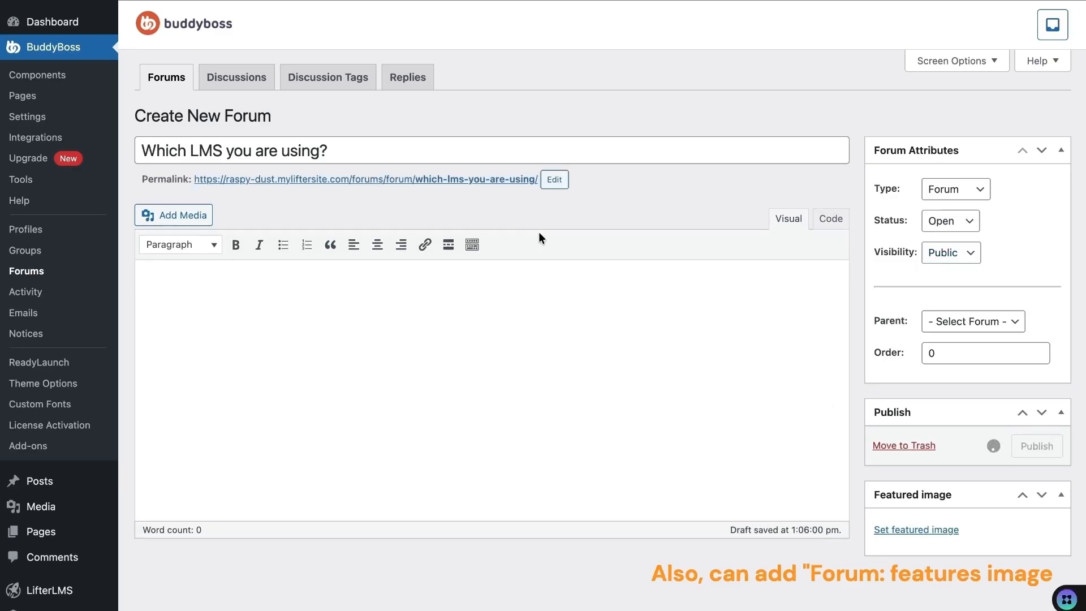
pyautogui.click(29, 116)
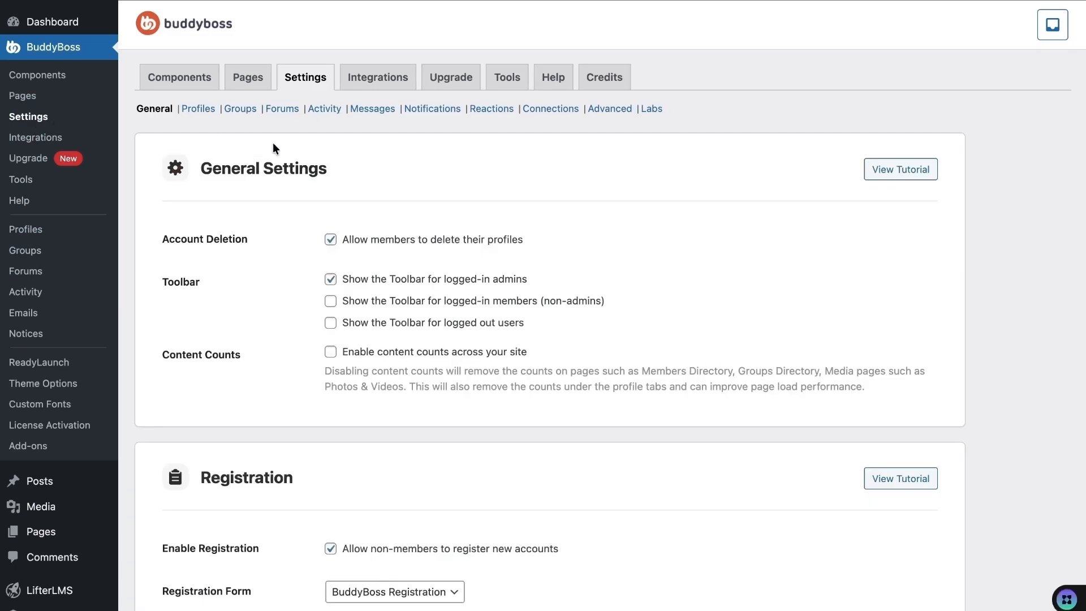
# - Scroll through the BuddyBoss Forums settings tab, then go to Users > All Users
pyautogui.click(282, 112)
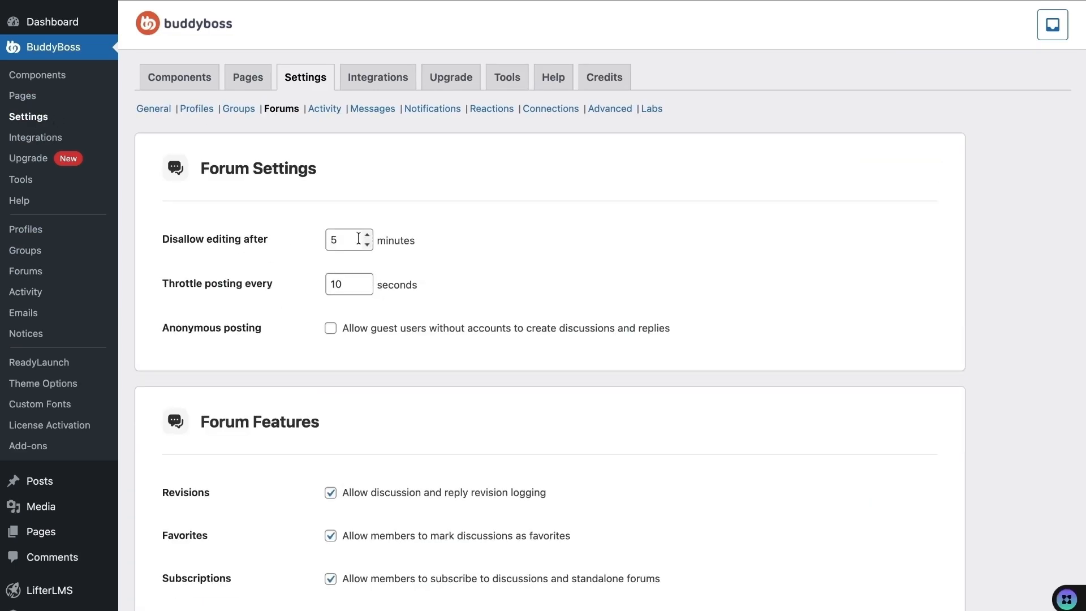
pyautogui.scroll(-3, 283, 311)
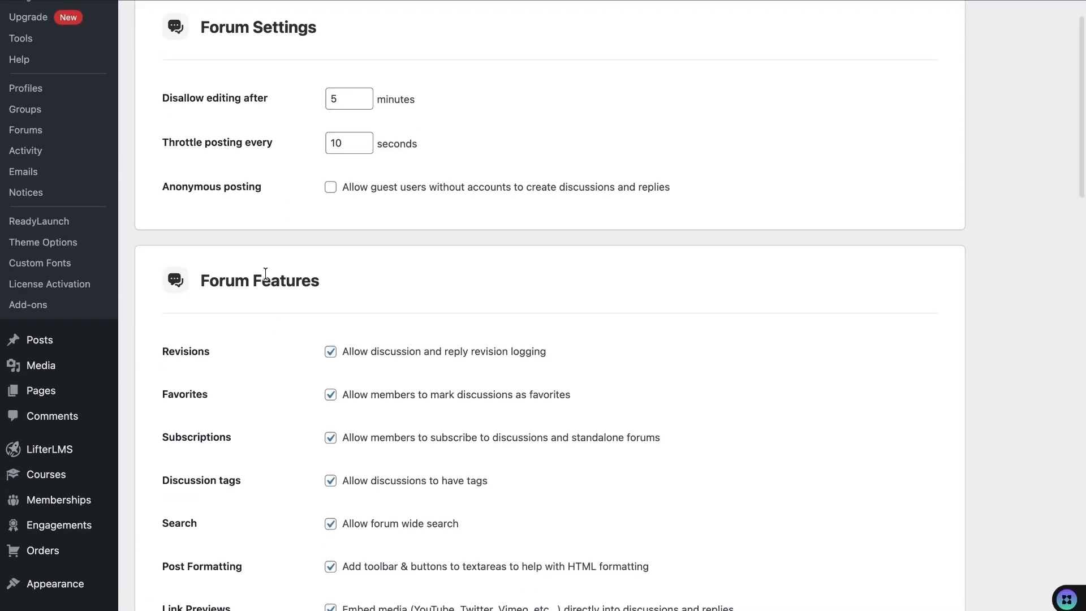
pyautogui.scroll(-3, 268, 385)
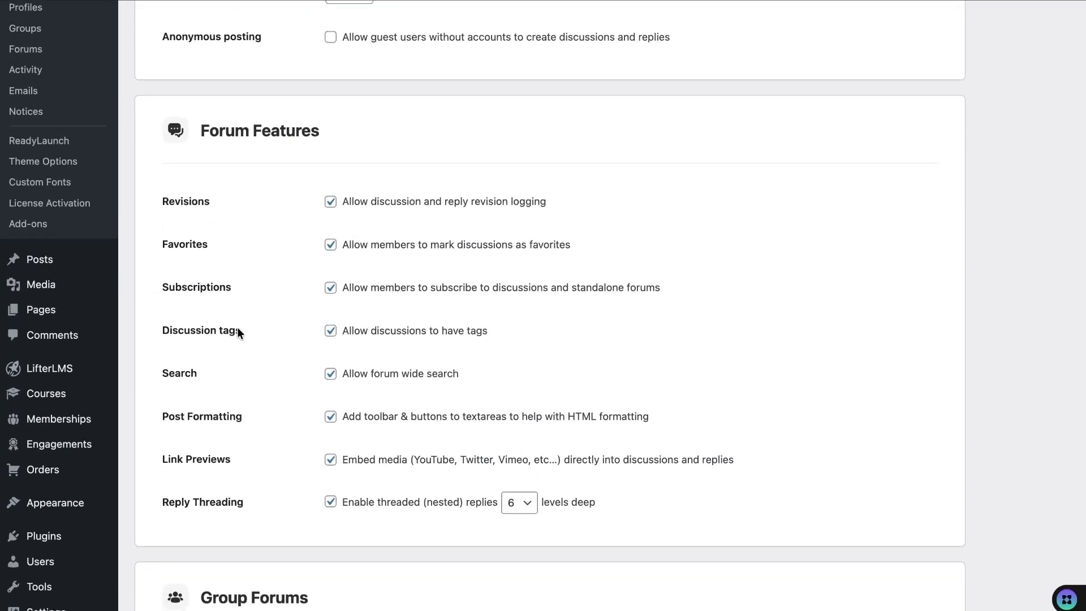
pyautogui.scroll(-7, 277, 339)
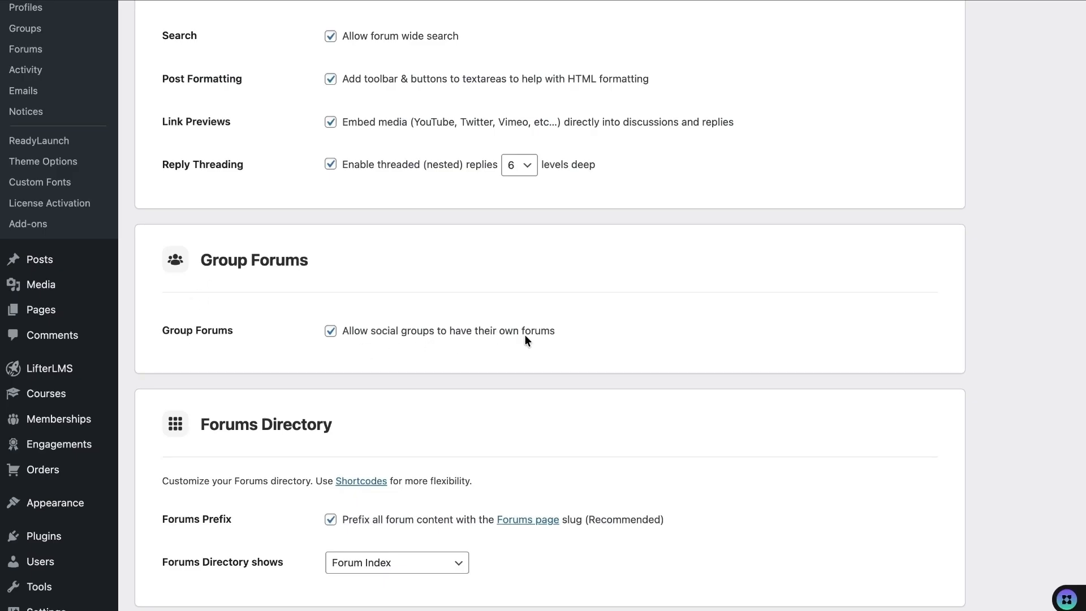
pyautogui.scroll(-8, 331, 357)
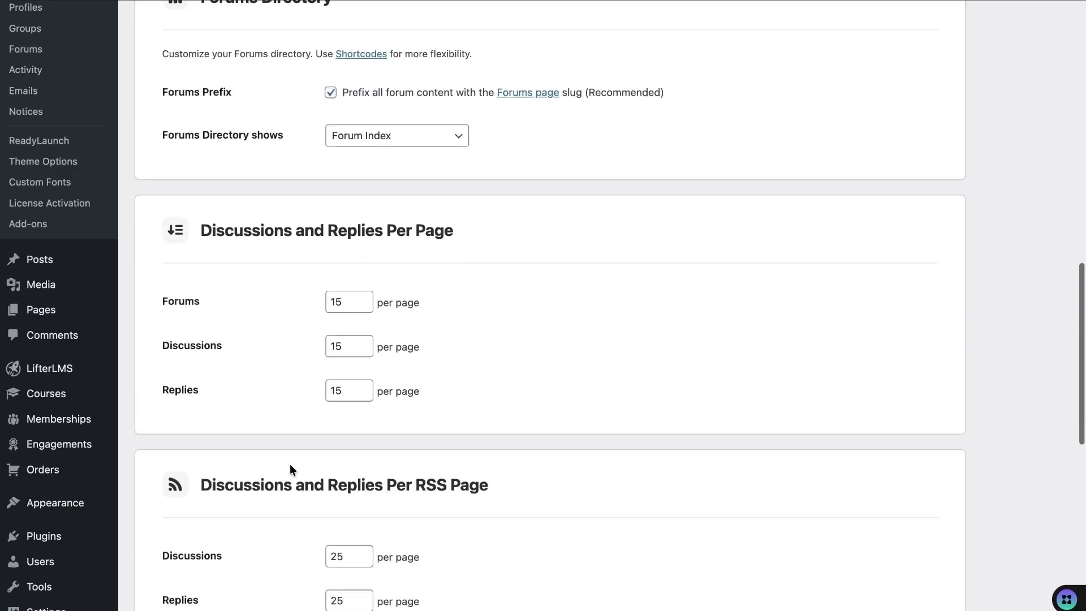
pyautogui.scroll(20, 296, 476)
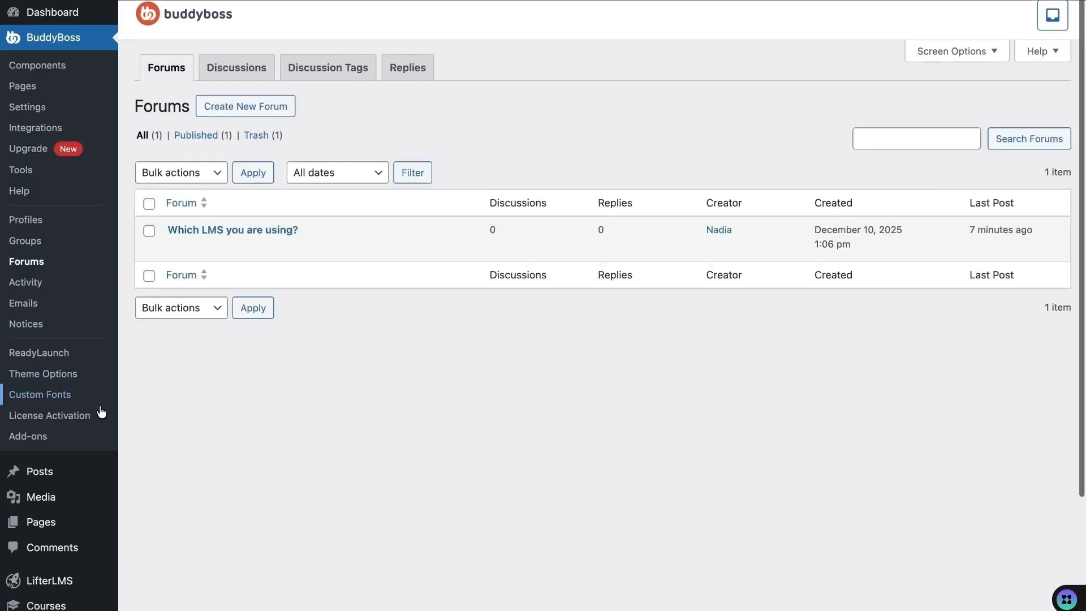
pyautogui.scroll(-4, 100, 412)
pyautogui.moveTo(50, 544)
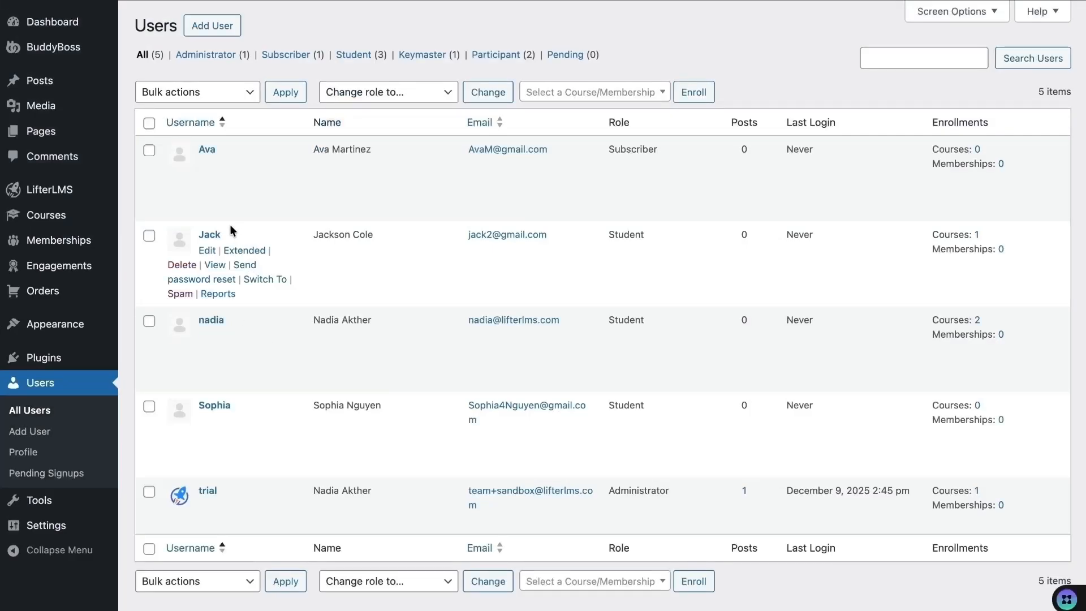
# - Switch to the student member and start a new discussion in the 'Which LMS you are using?' forum
pyautogui.click(256, 279)
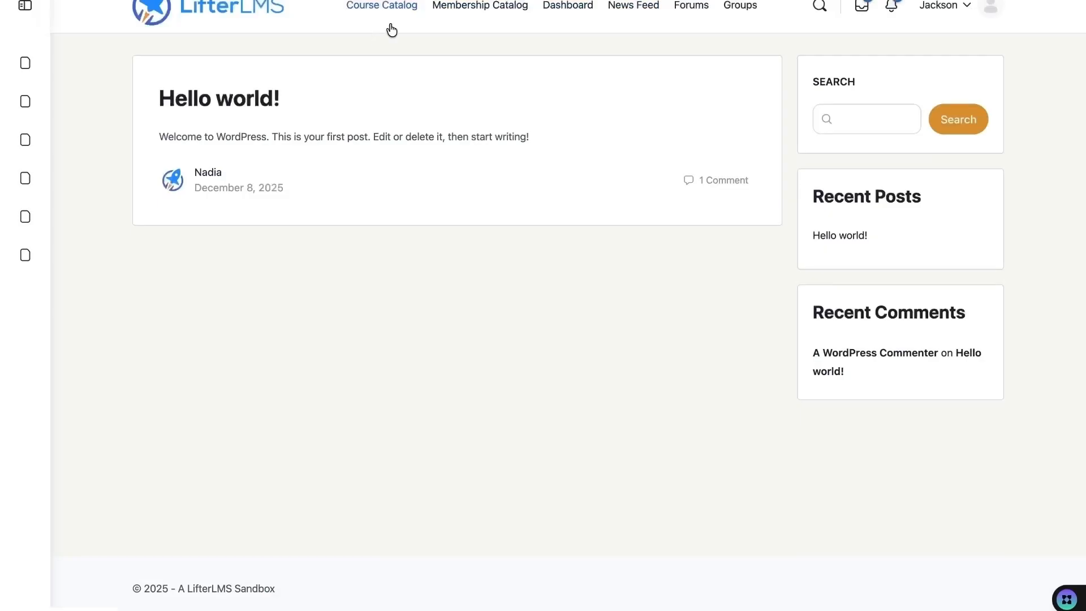
pyautogui.click(691, 5)
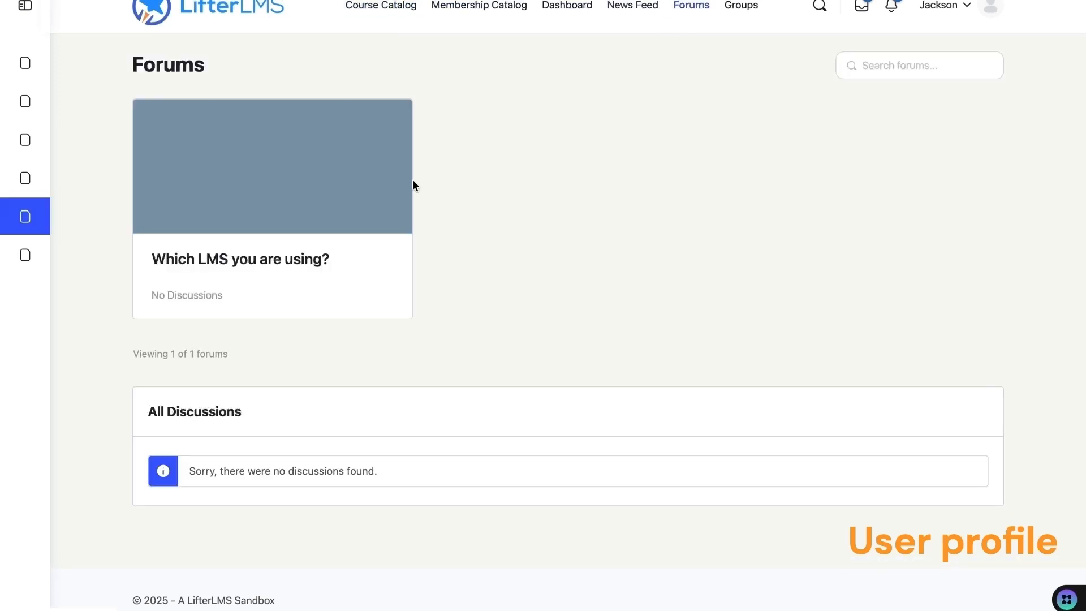
pyautogui.click(264, 259)
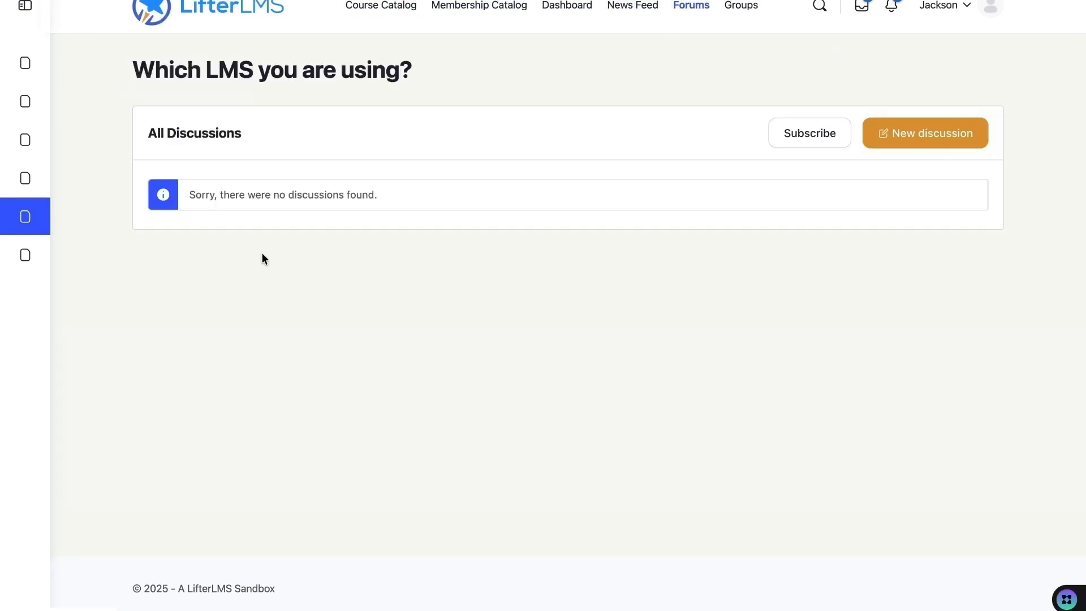
pyautogui.click(956, 137)
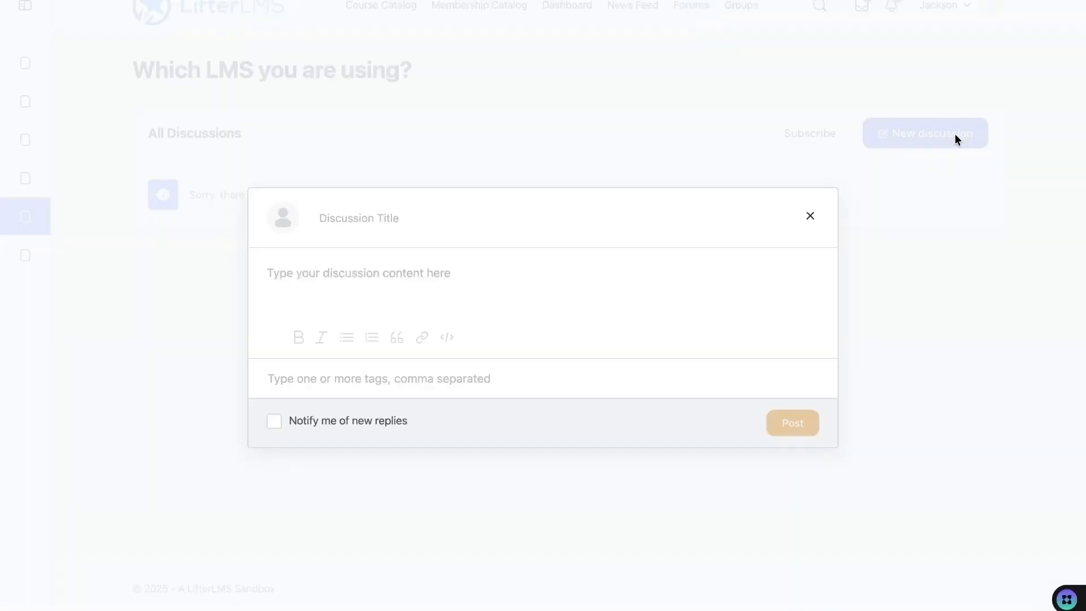
# - Write the discussion content 'LifterLM', add a title, and post it
pyautogui.click(447, 274)
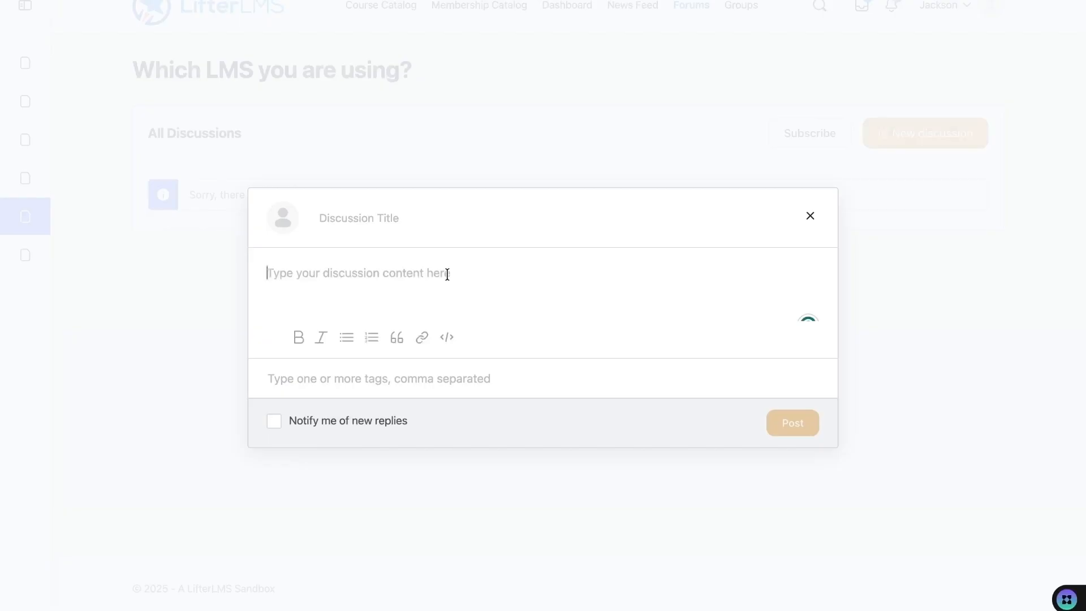
pyautogui.write('LifterLMS')
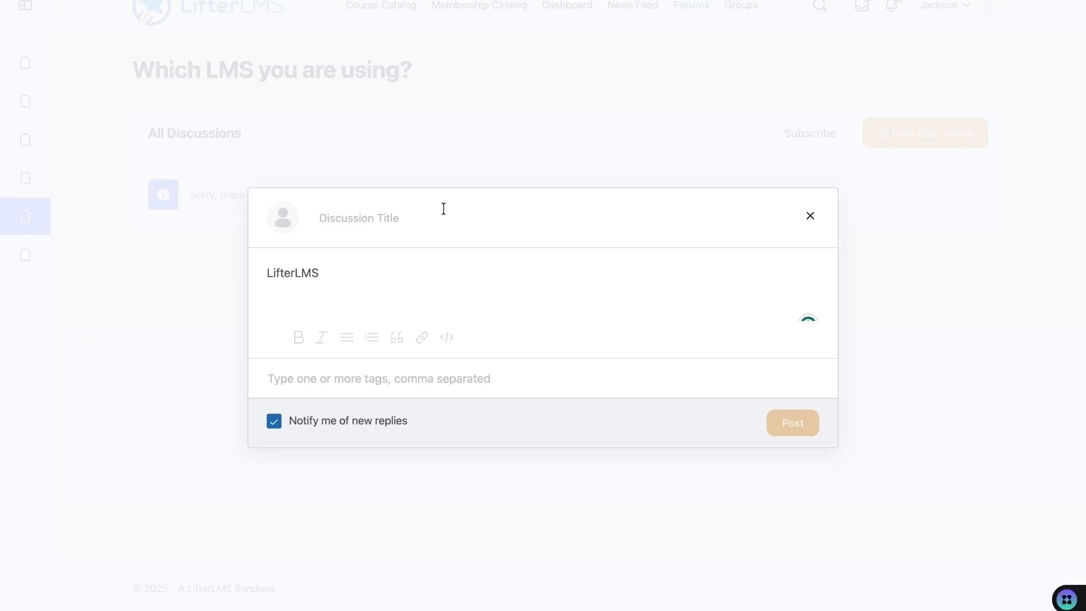
pyautogui.click(443, 209)
pyautogui.write('Jack')
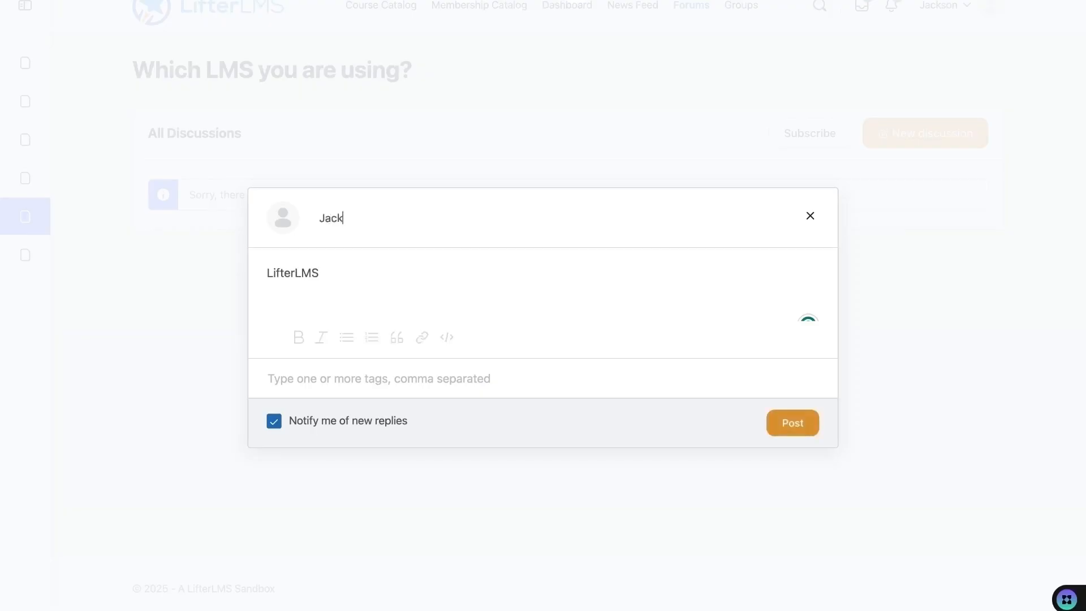
pyautogui.click(792, 424)
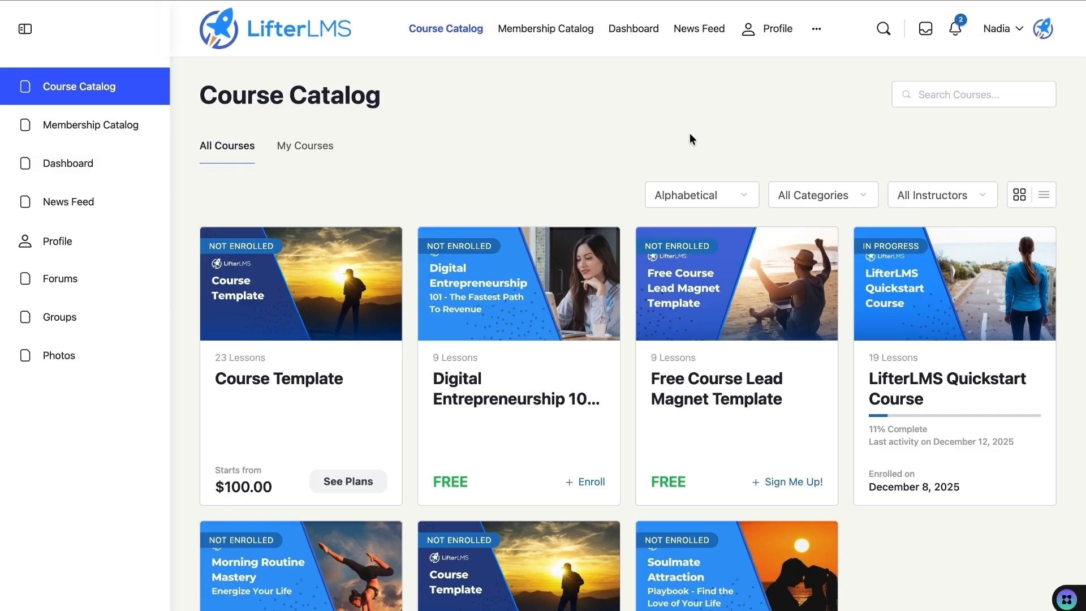
pyautogui.moveTo(690, 0)
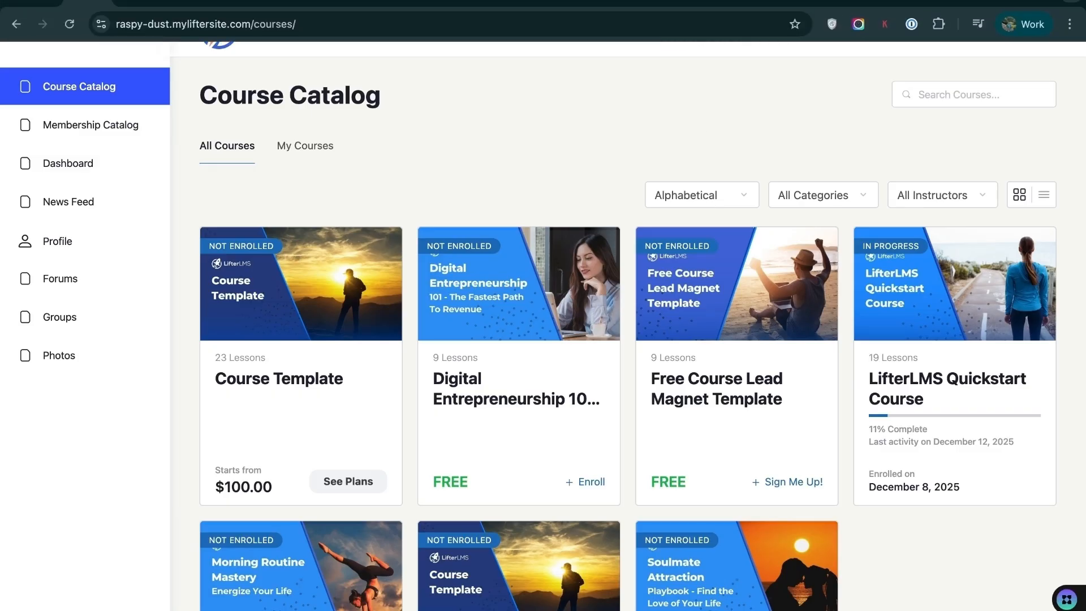